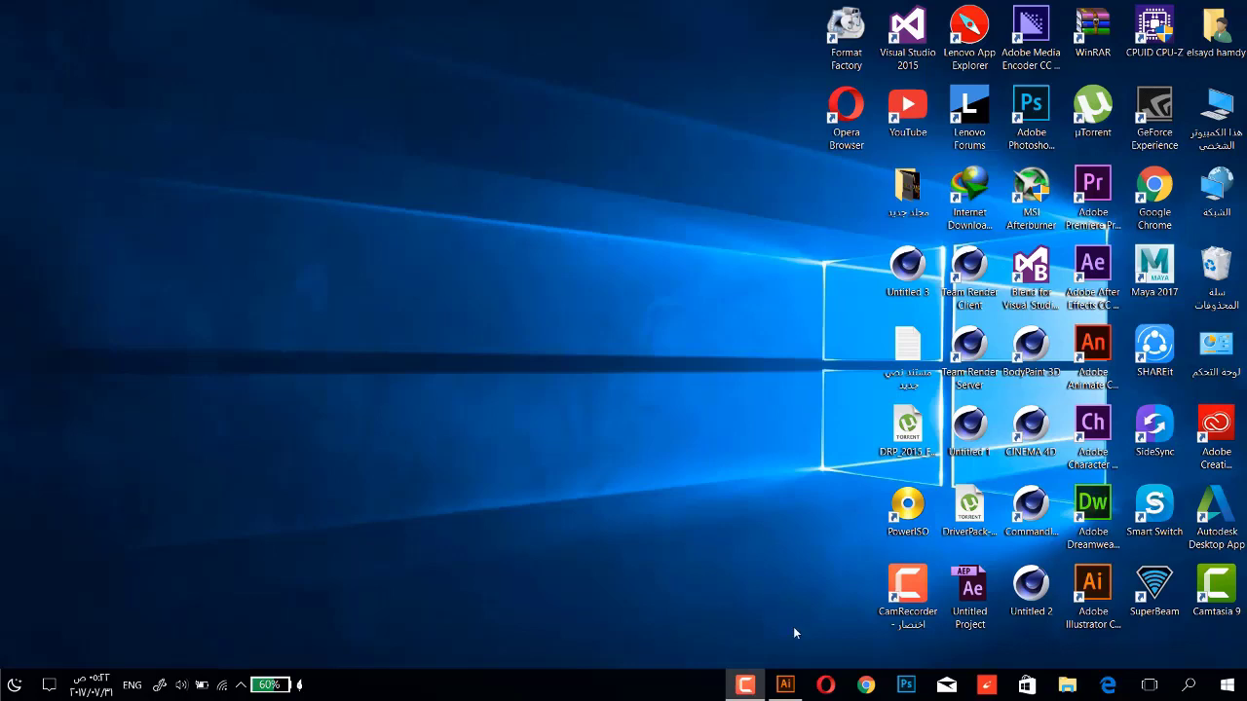
Restore the Adobe Illustrator window showing its blank untitled document.
{"action": "left_click", "coordinate": [785, 685]}
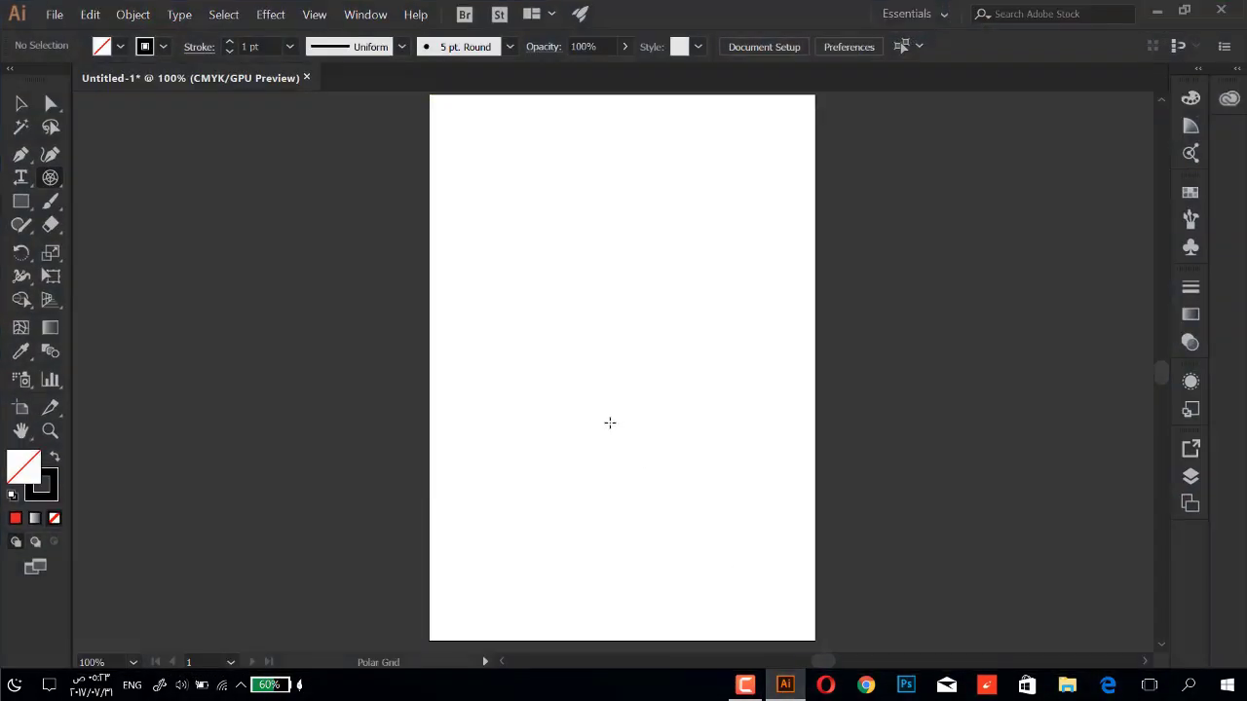
Float the line, arc, spiral and grid tools as a panel and select the Line Segment Tool.
{"action": "left_click", "coordinate": [23, 205]}
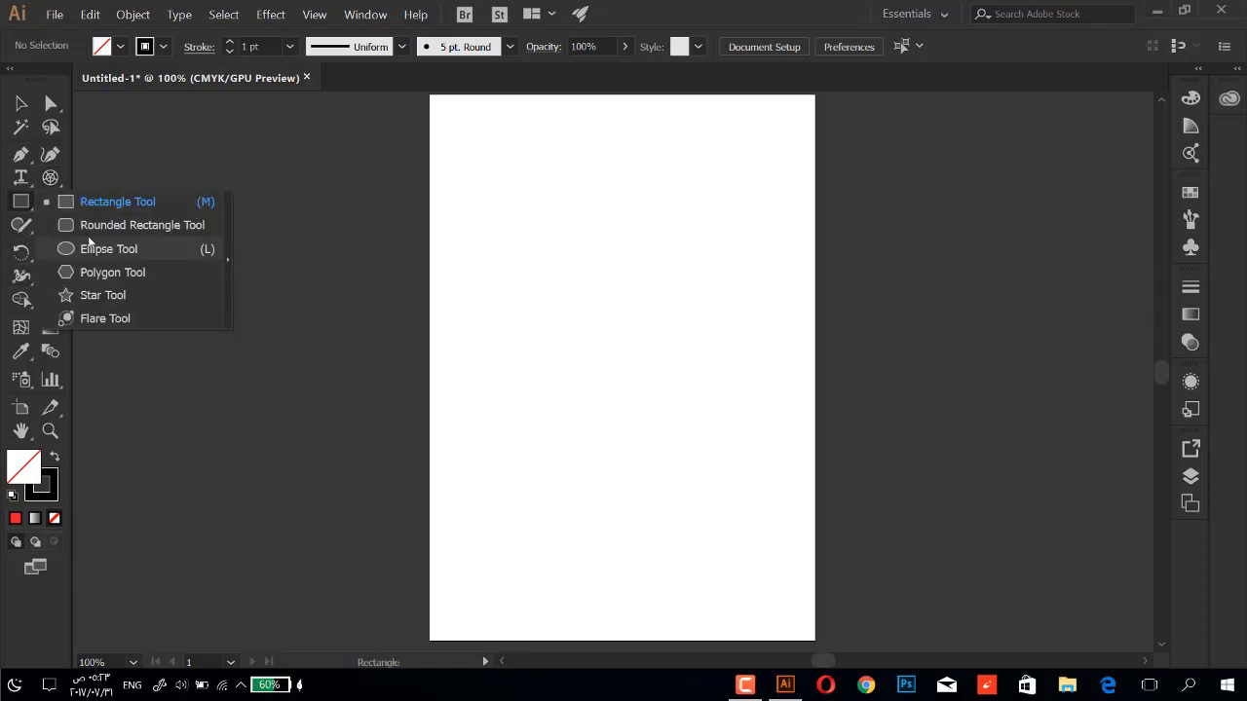
{"action": "left_click", "coordinate": [52, 176]}
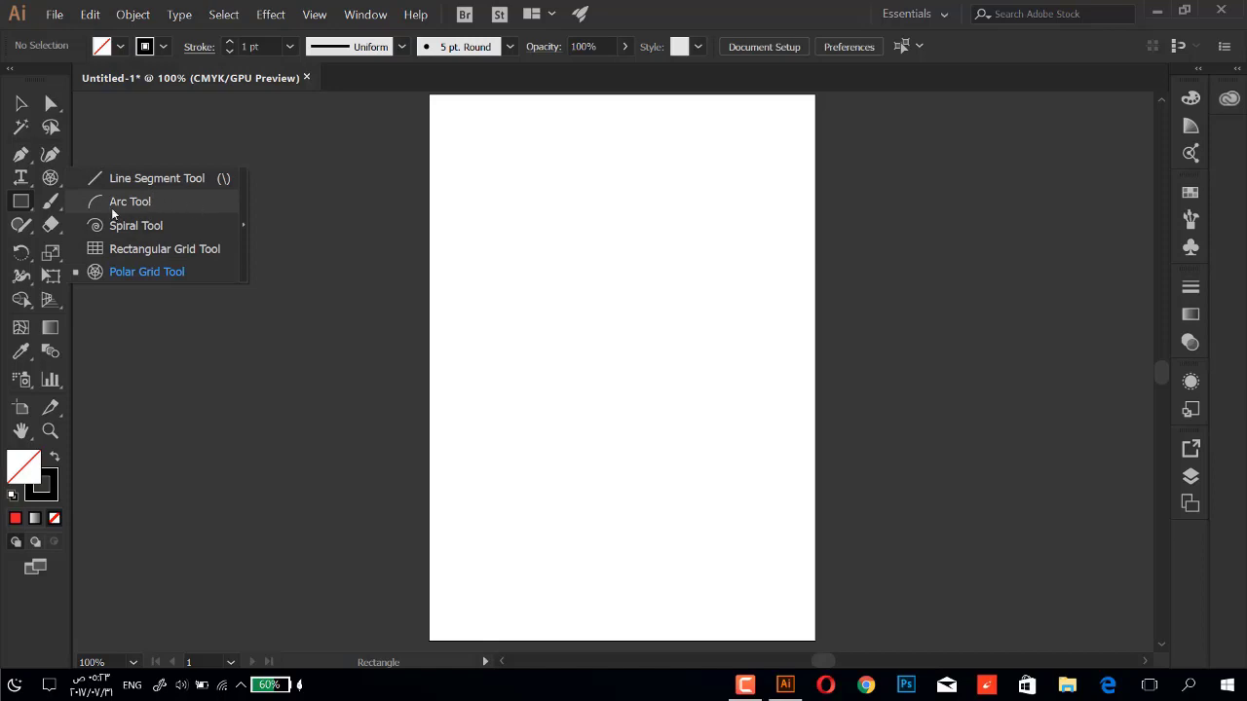
{"action": "left_click", "coordinate": [21, 205]}
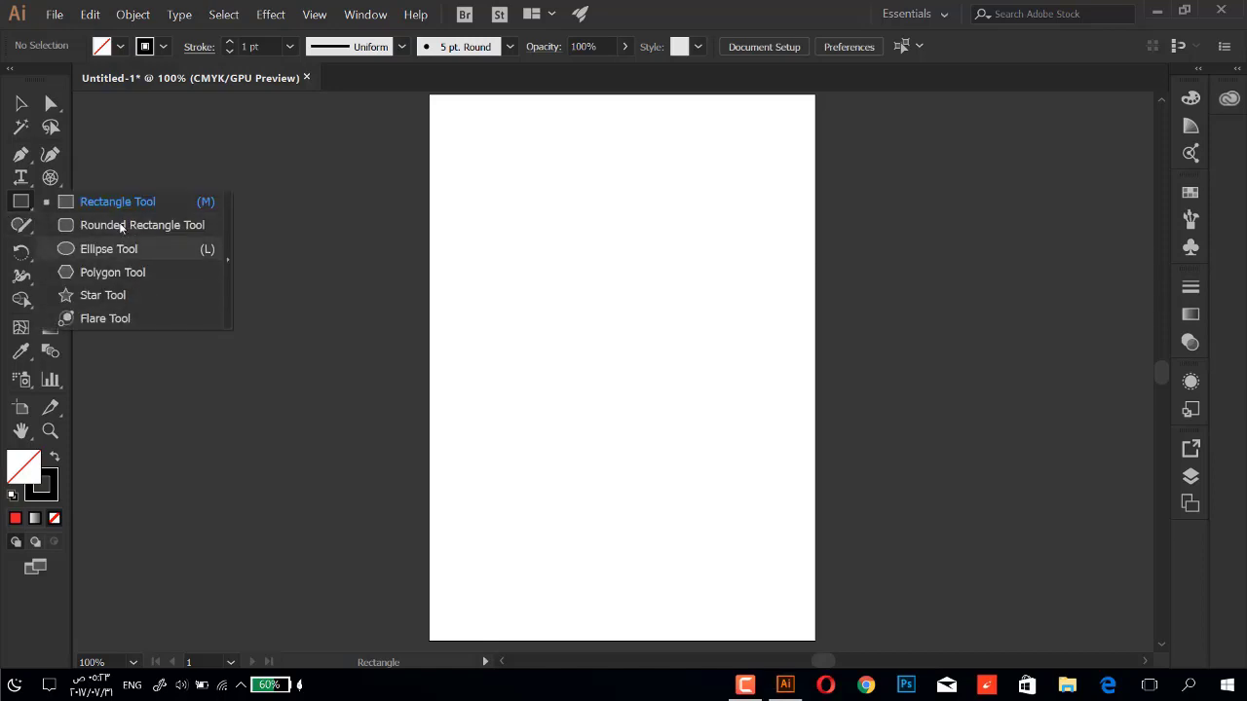
{"action": "left_click", "coordinate": [51, 178]}
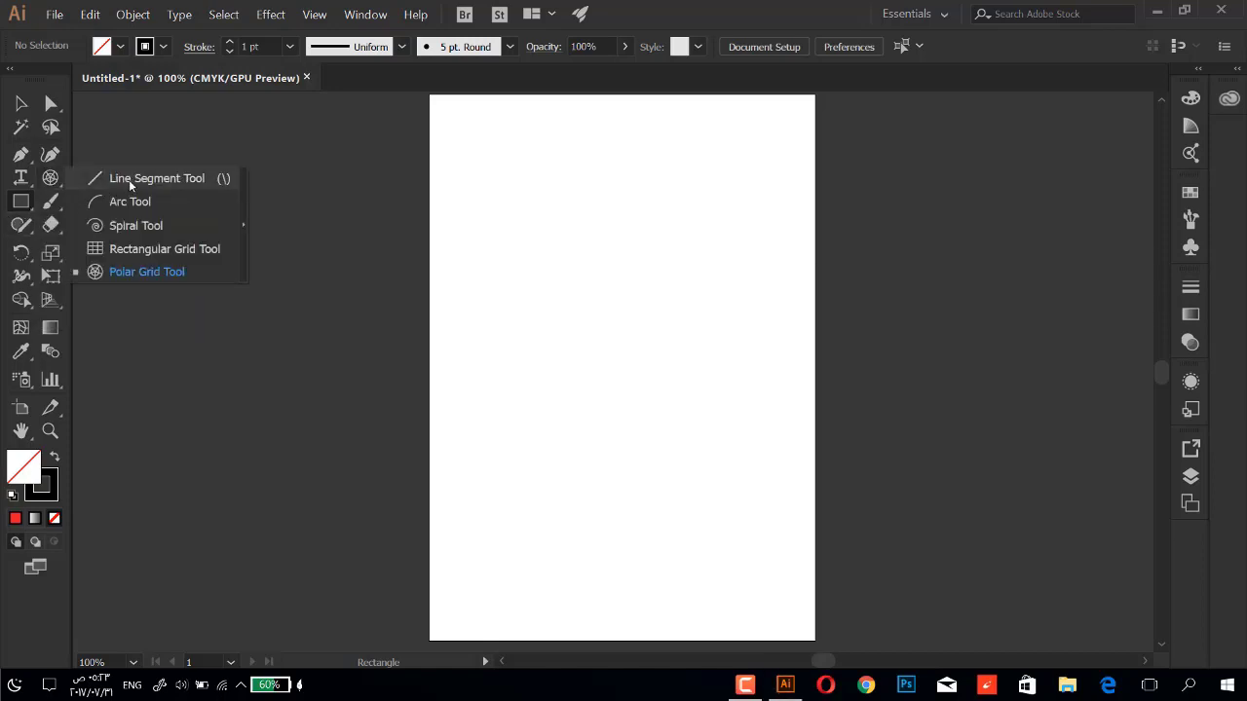
{"action": "left_click", "coordinate": [241, 209]}
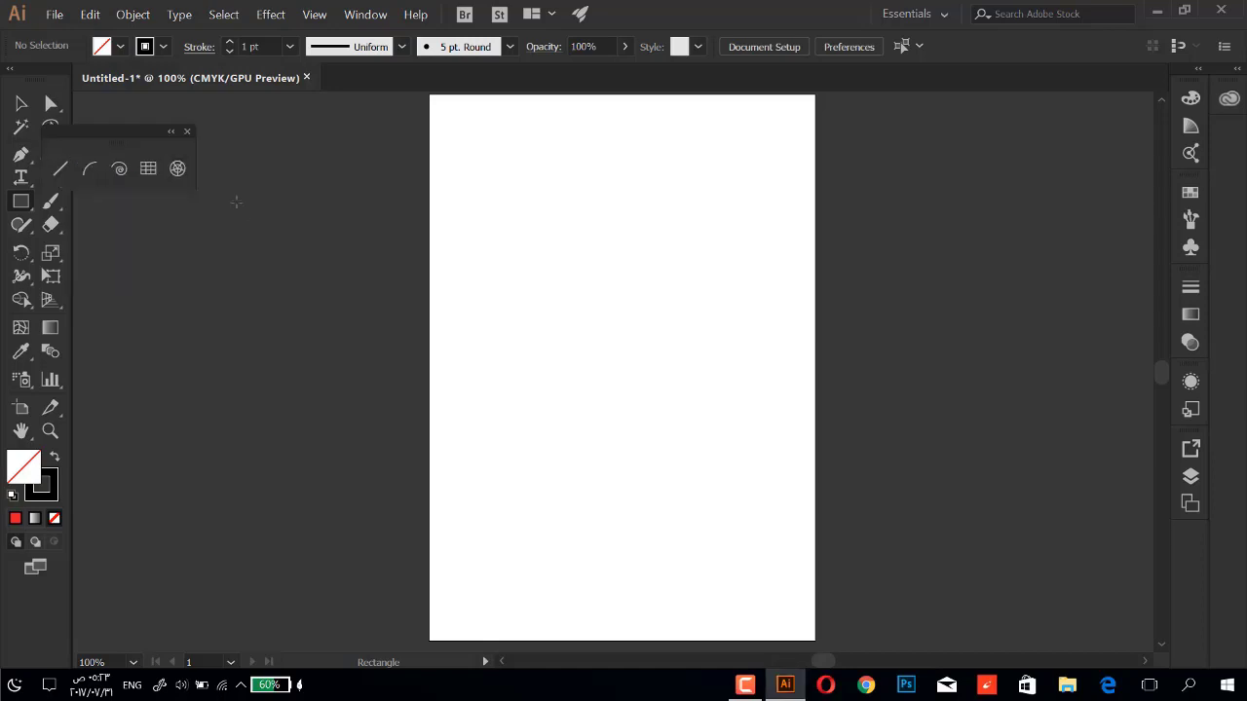
{"action": "left_click_drag", "start_coordinate": [116, 139], "coordinate": [282, 156]}
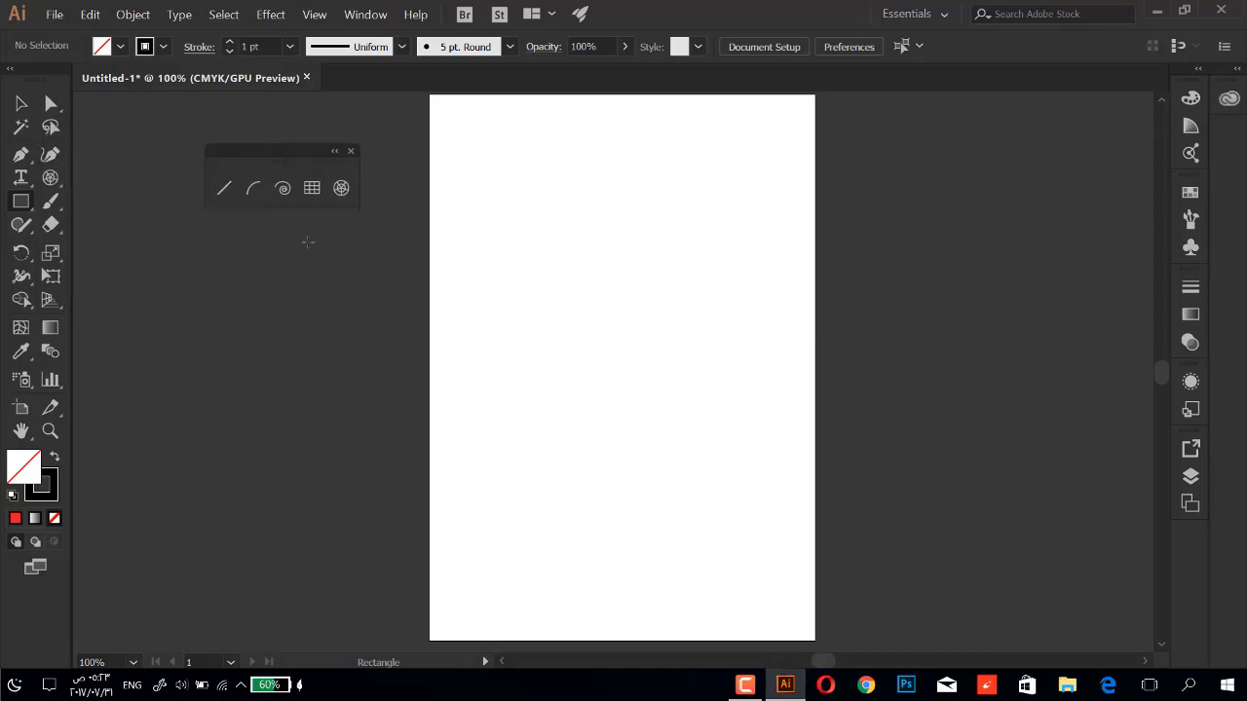
{"action": "left_click", "coordinate": [228, 193]}
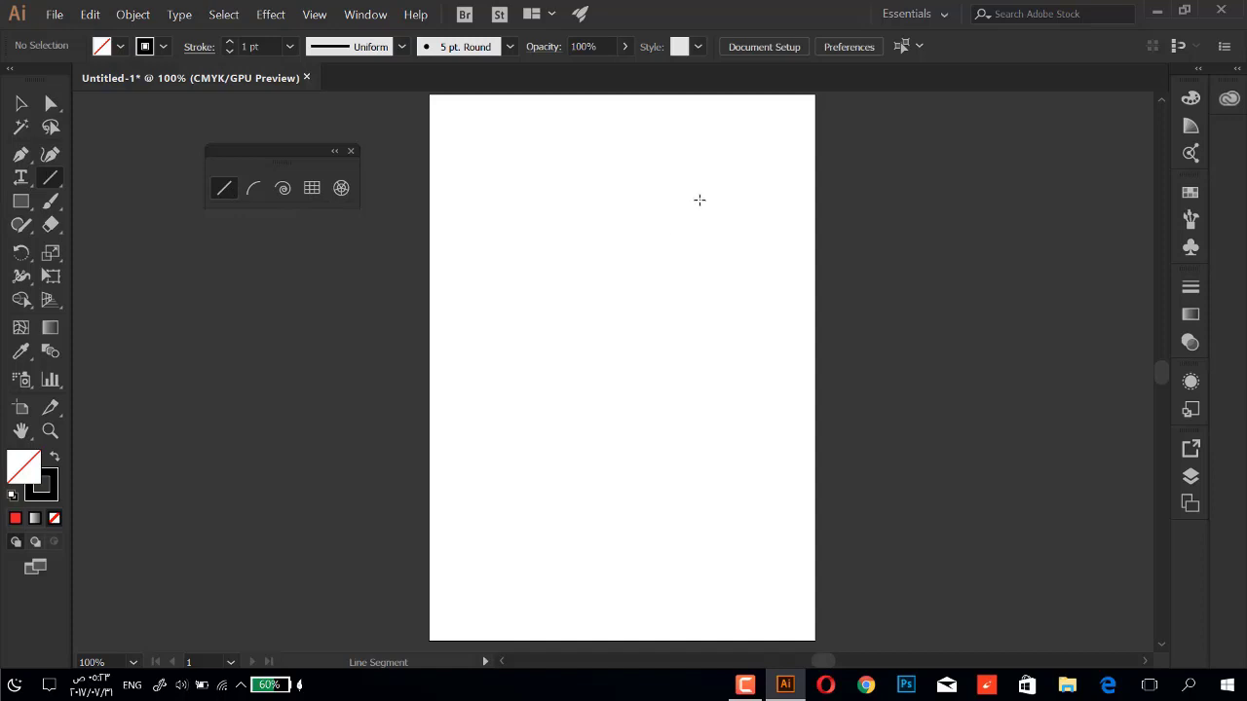
Set the Line Segment tool's angle to 0° in its options.
{"action": "double_click", "coordinate": [225, 190]}
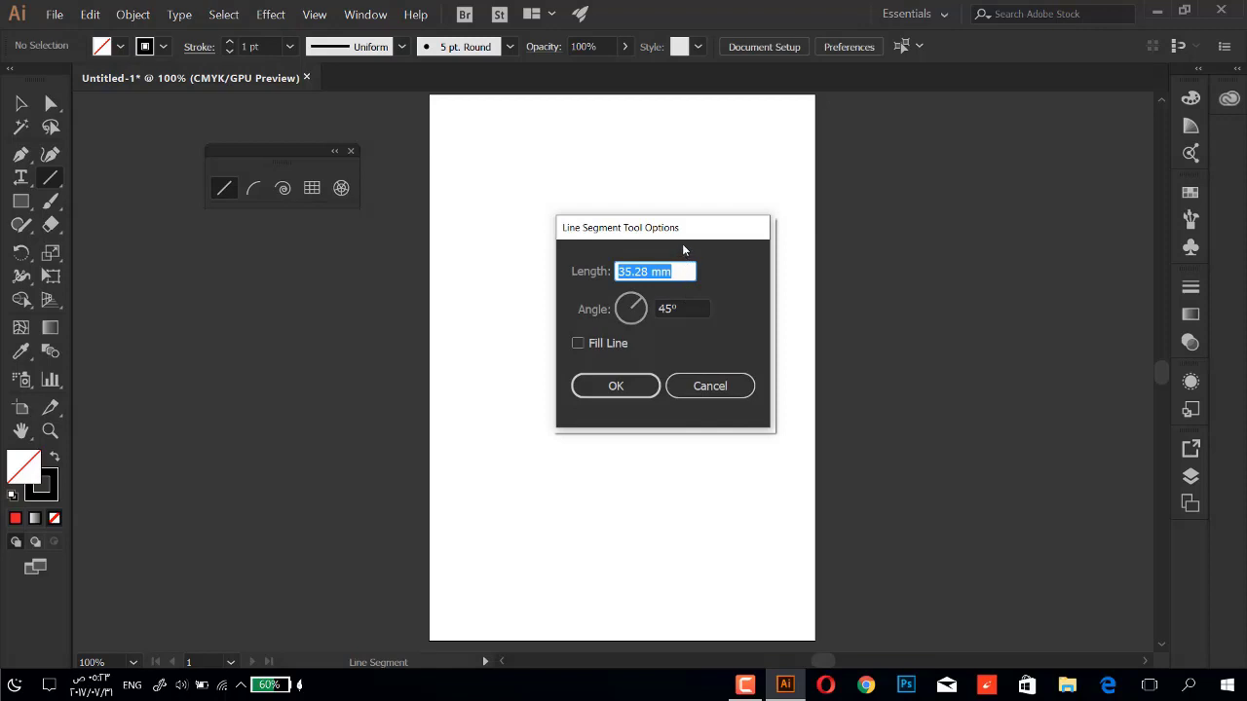
{"action": "left_click_drag", "start_coordinate": [704, 228], "coordinate": [1013, 208]}
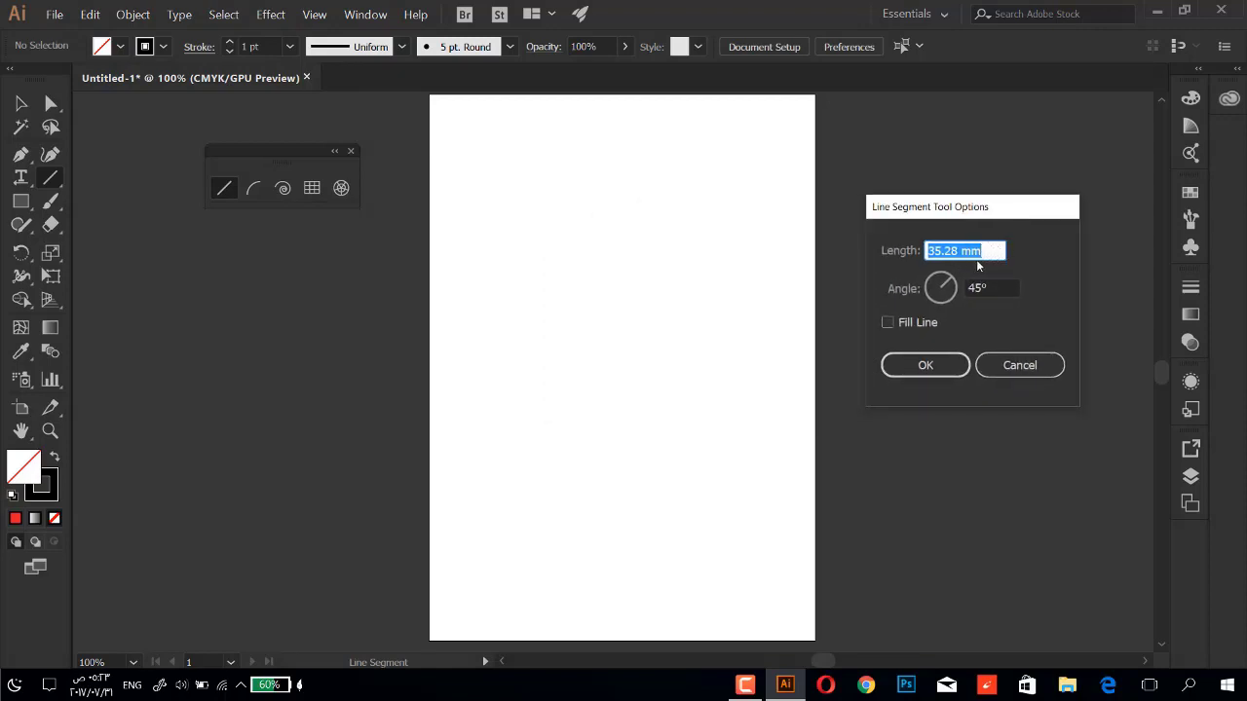
{"action": "left_click", "coordinate": [983, 250]}
{"action": "key", "text": "Tab"}
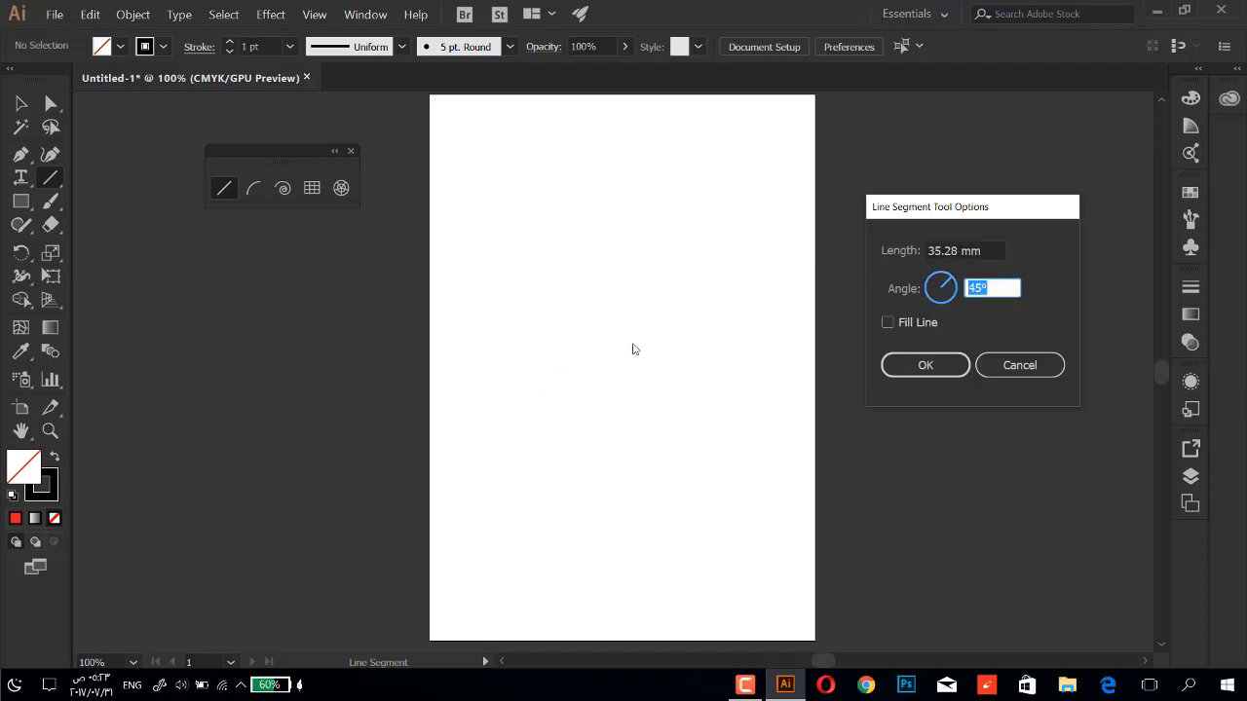
{"action": "type", "text": "0"}
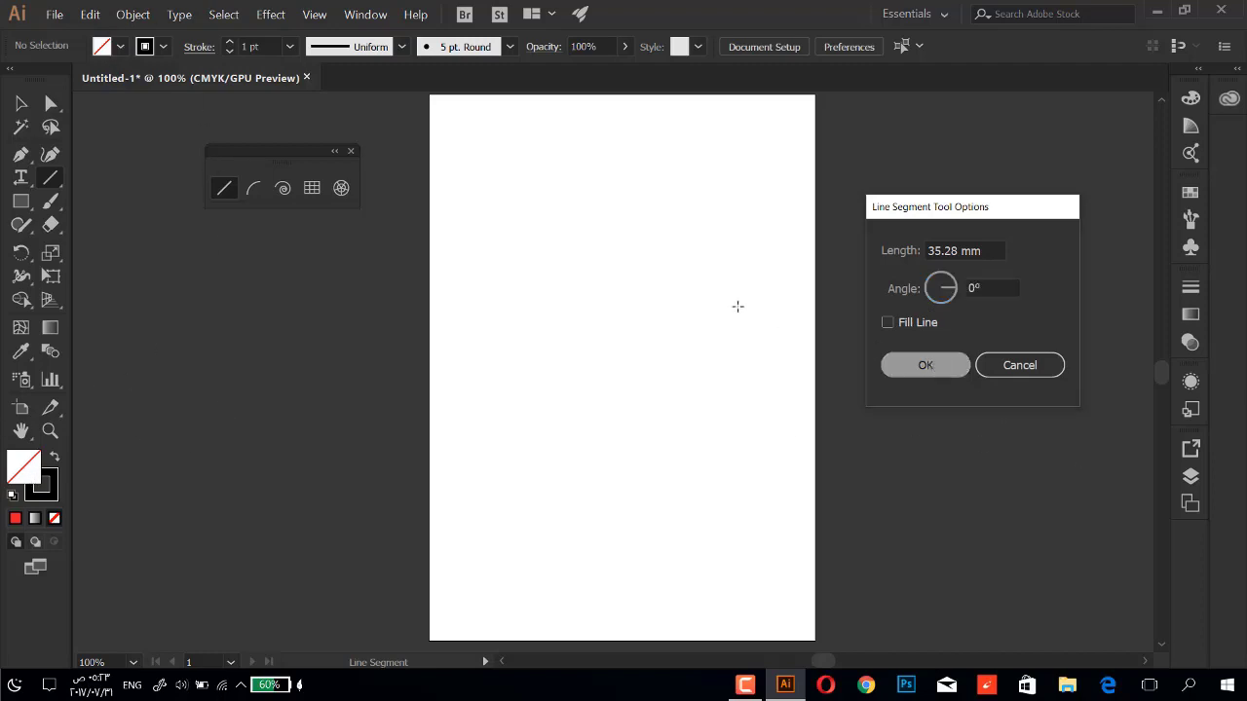
{"action": "key", "text": "Escape"}
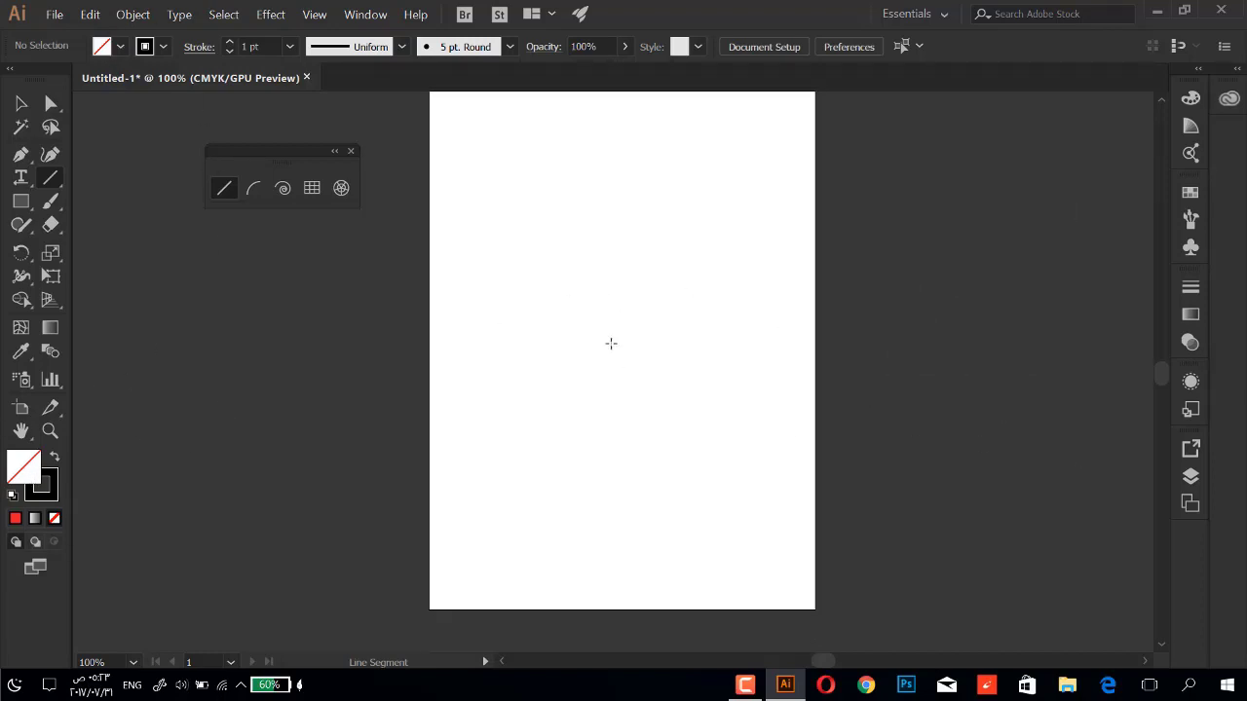
Draw a 100 mm horizontal line from its options, then delete it.
{"action": "left_click", "coordinate": [596, 298]}
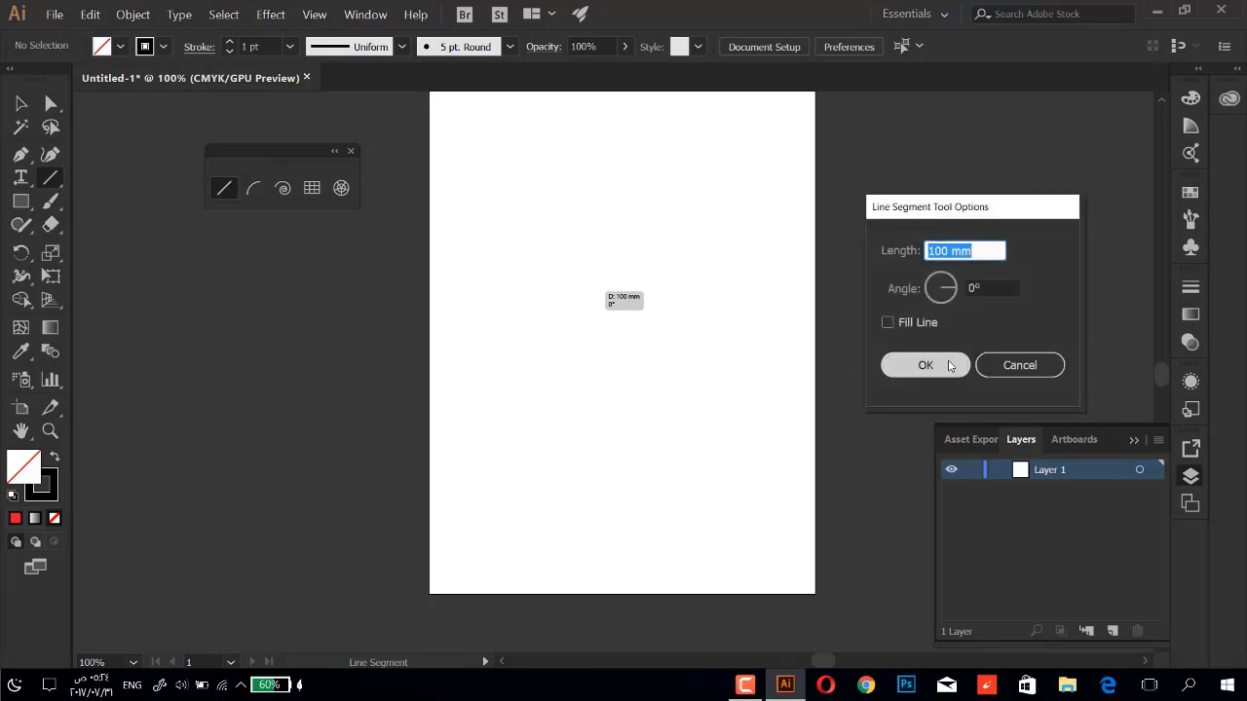
{"action": "left_click", "coordinate": [925, 365]}
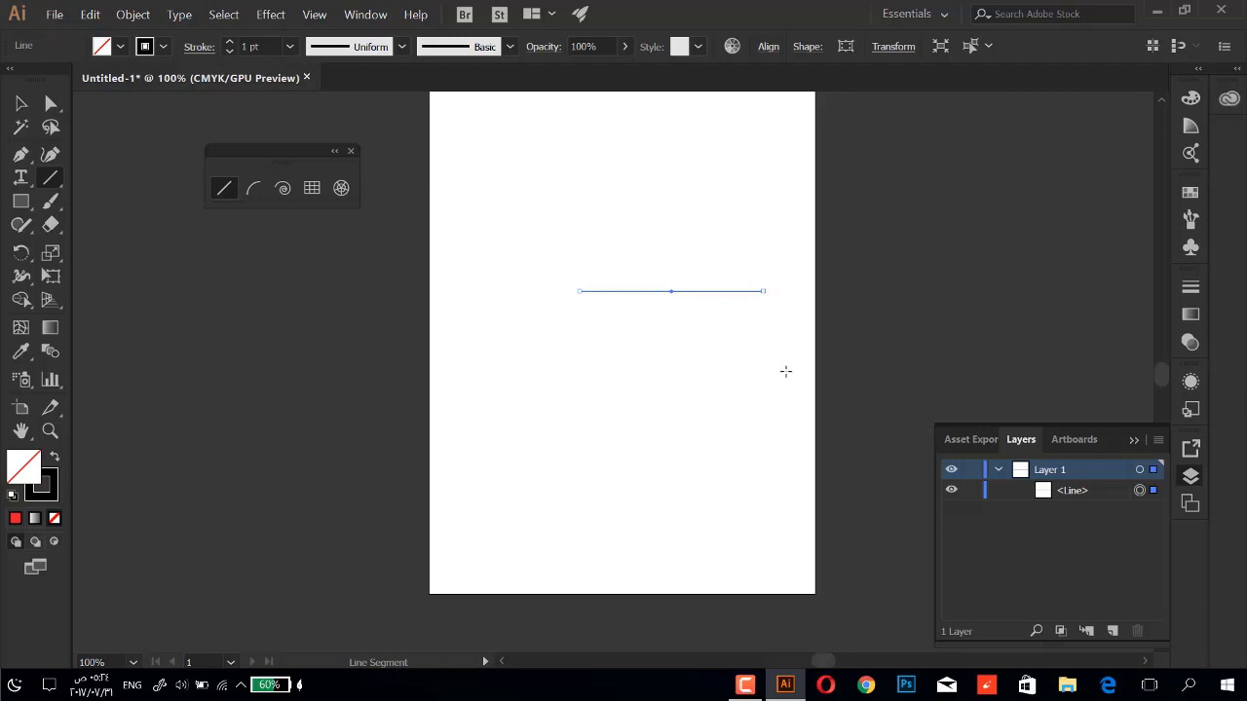
{"action": "key", "text": "Delete"}
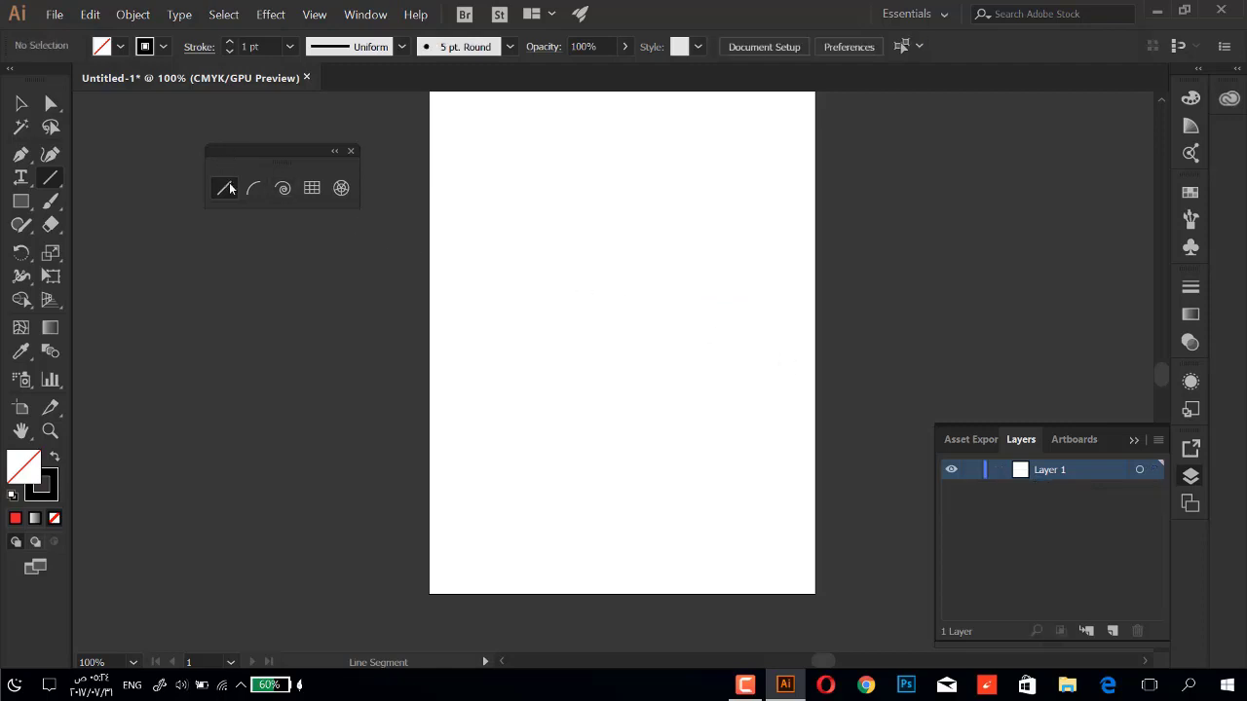
{"action": "left_click", "coordinate": [569, 278]}
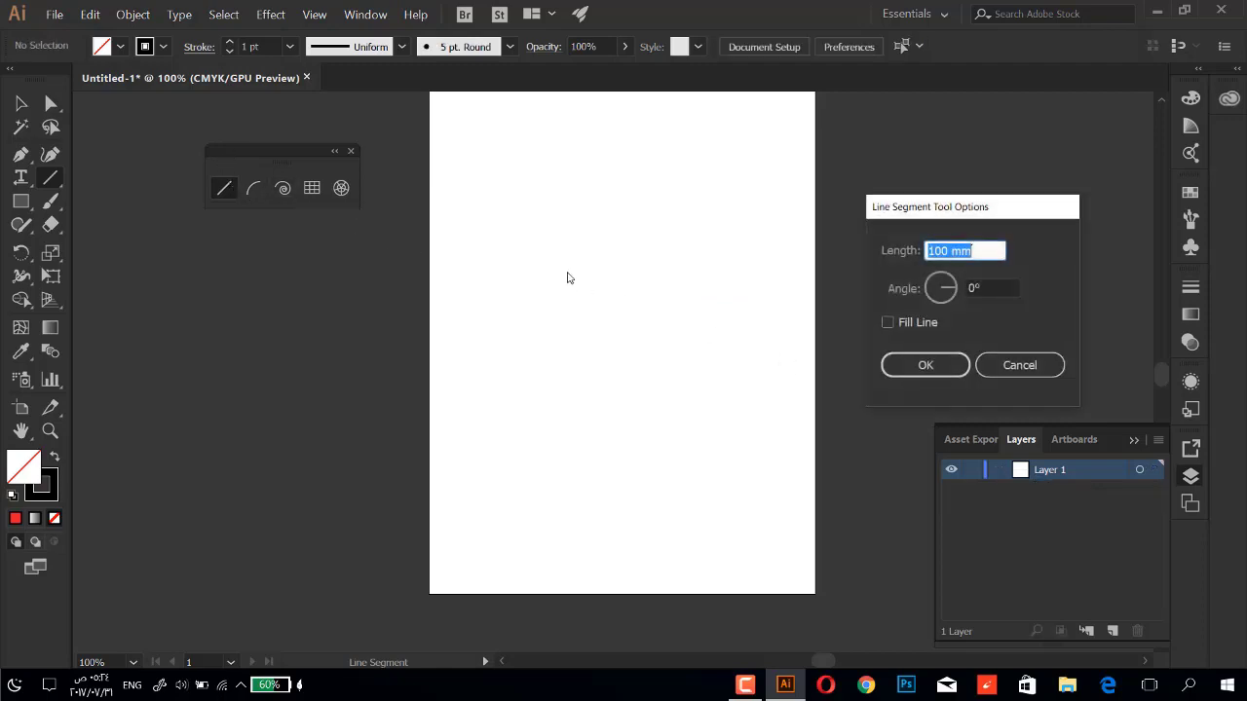
{"action": "left_click", "coordinate": [921, 364]}
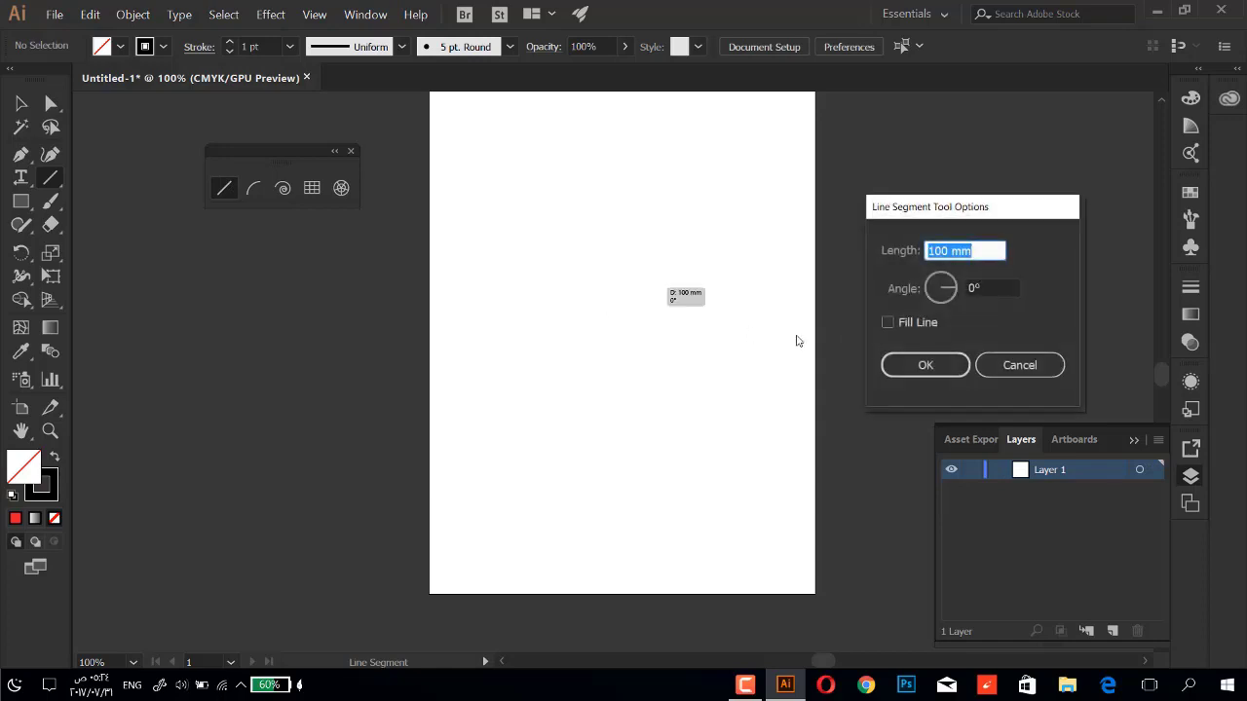
{"action": "left_click_drag", "start_coordinate": [969, 200], "coordinate": [992, 93]}
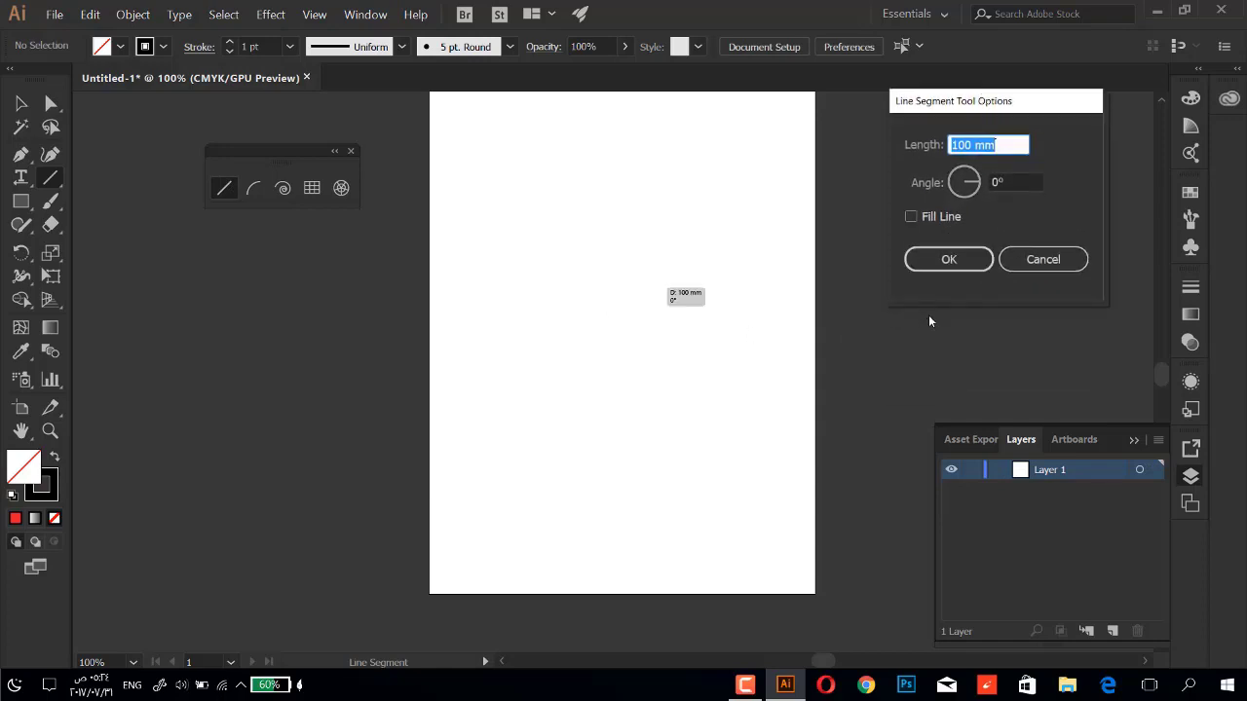
{"action": "left_click", "coordinate": [949, 260]}
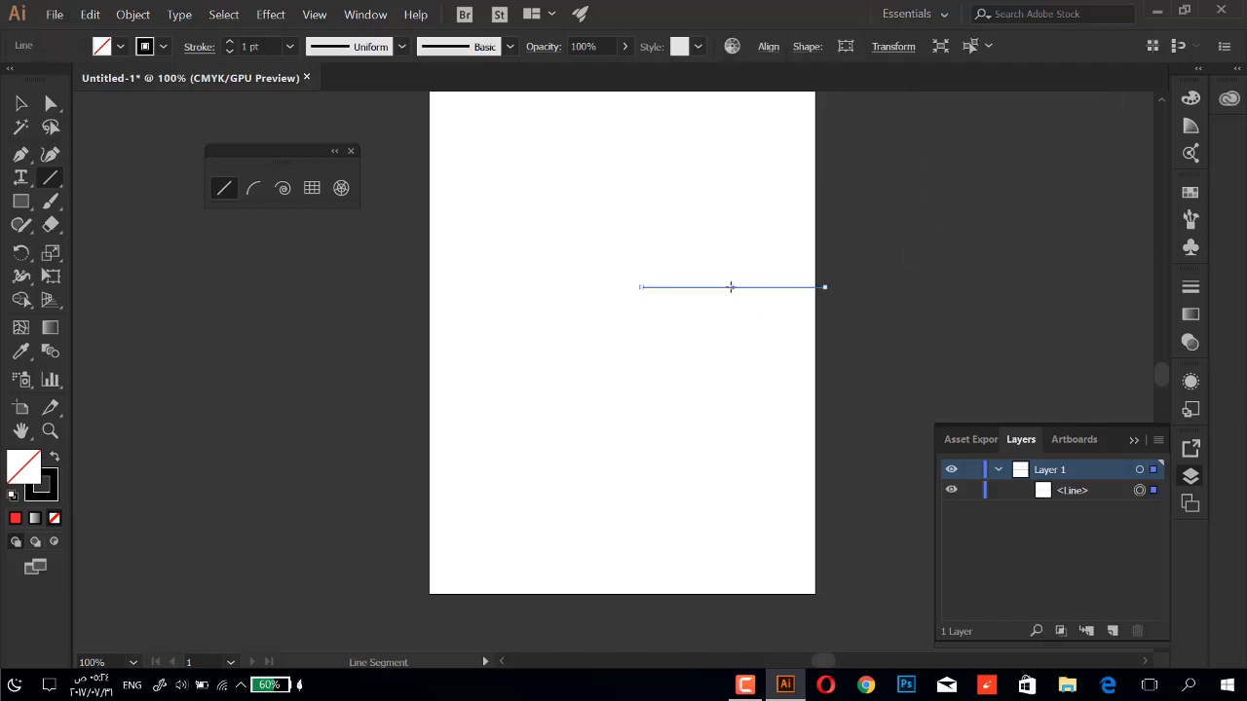
{"action": "left_click_drag", "start_coordinate": [732, 287], "coordinate": [471, 274]}
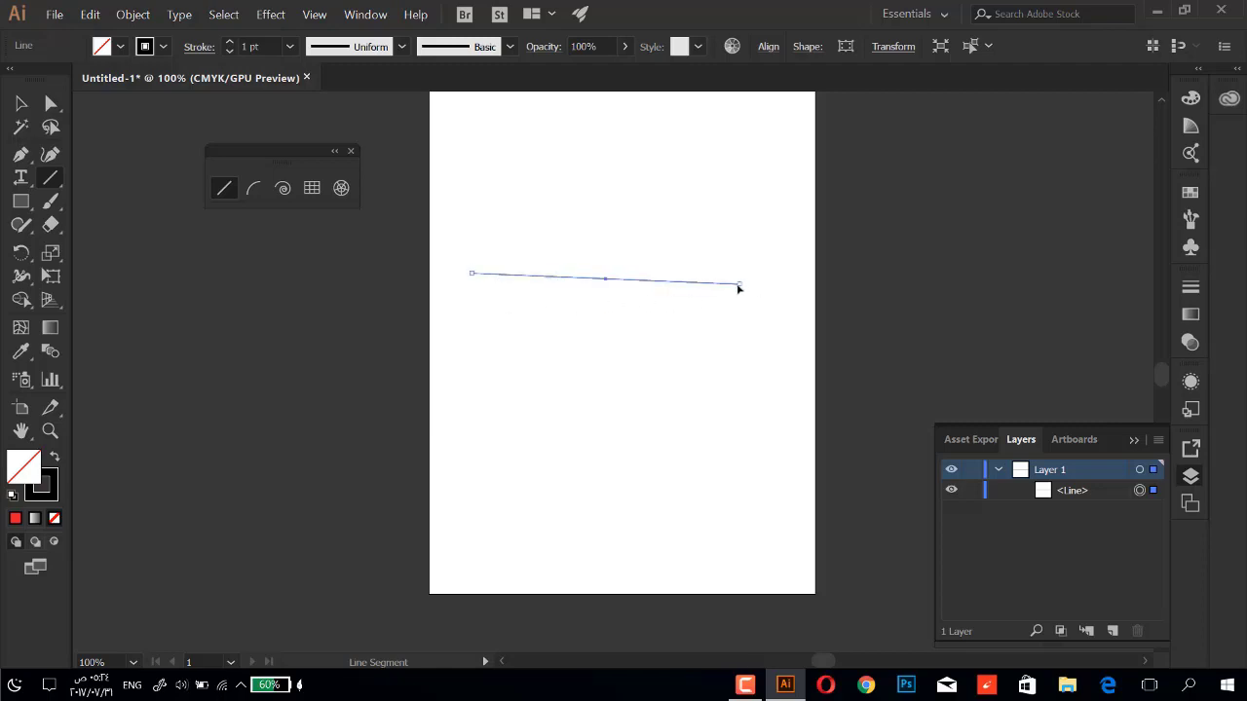
{"action": "left_click_drag", "start_coordinate": [738, 288], "coordinate": [795, 287]}
{"action": "left_click_drag", "start_coordinate": [803, 276], "coordinate": [773, 194]}
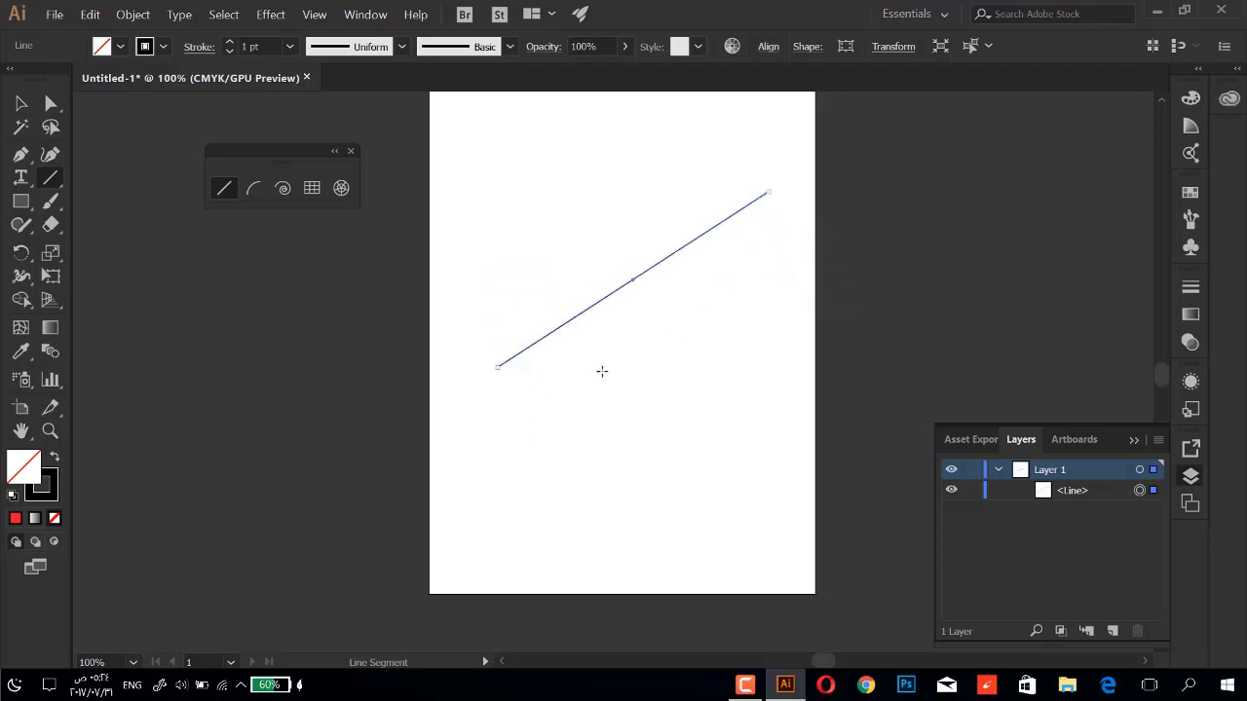
{"action": "mouse_move", "coordinate": [689, 428]}
{"action": "left_mouse_down"}
{"action": "mouse_move", "coordinate": [597, 445]}
{"action": "mouse_move", "coordinate": [459, 423]}
{"action": "mouse_move", "coordinate": [604, 353]}
{"action": "mouse_move", "coordinate": [538, 361]}
{"action": "left_mouse_up"}
{"action": "mouse_move", "coordinate": [517, 252]}
{"action": "left_mouse_down"}
{"action": "mouse_move", "coordinate": [668, 481]}
{"action": "mouse_move", "coordinate": [723, 475]}
{"action": "left_mouse_up"}
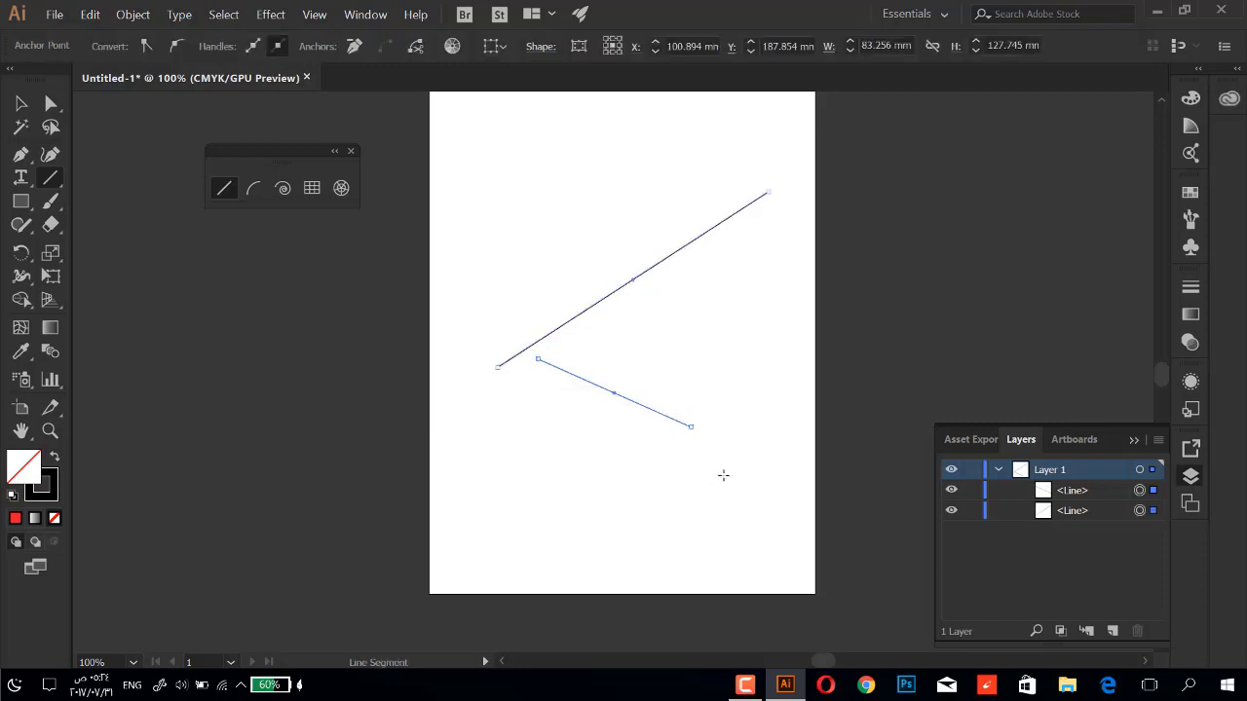
{"action": "key", "text": "Delete"}
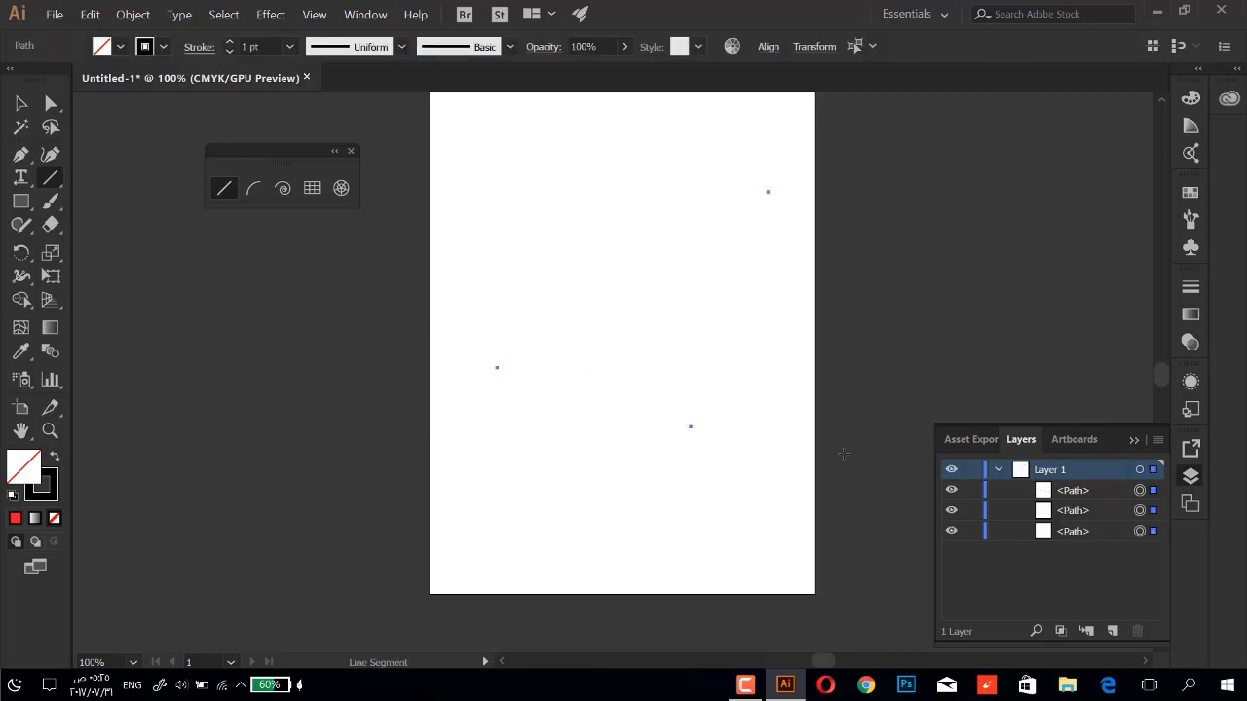
{"action": "left_click", "coordinate": [1073, 531]}
{"action": "left_click", "coordinate": [1072, 490], "text": "shift"}
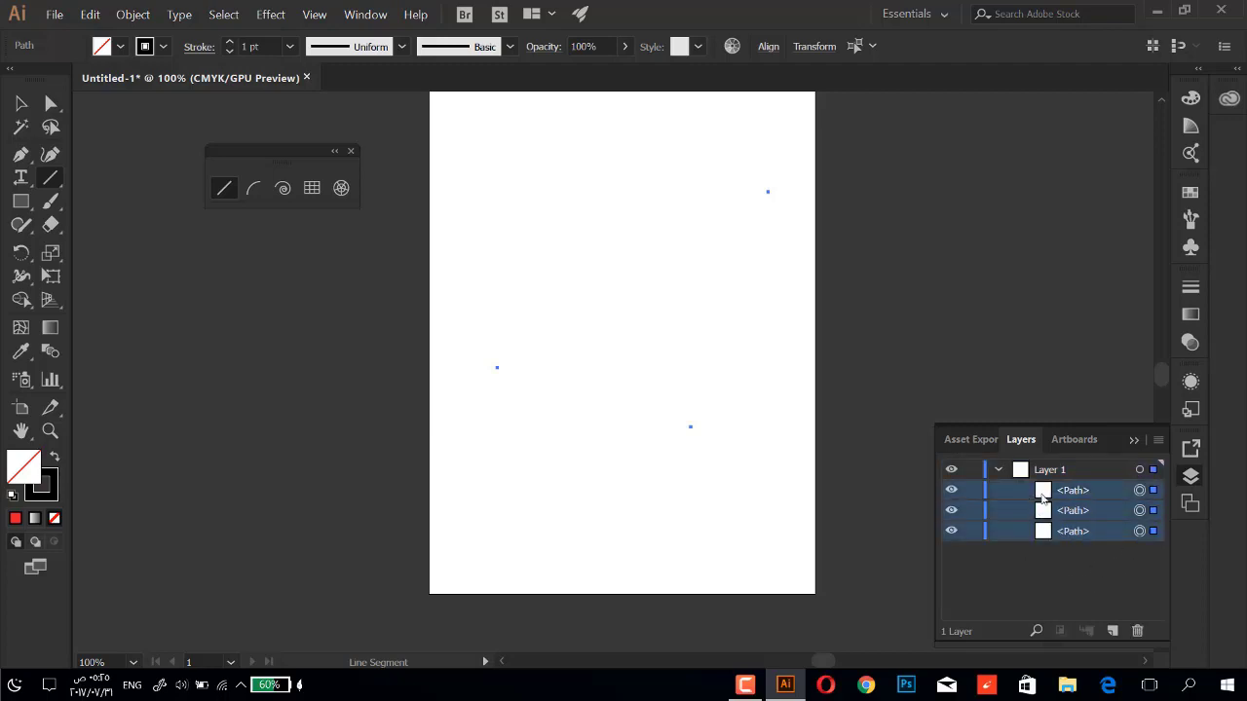
{"action": "left_click_drag", "start_coordinate": [1072, 510], "coordinate": [1136, 630]}
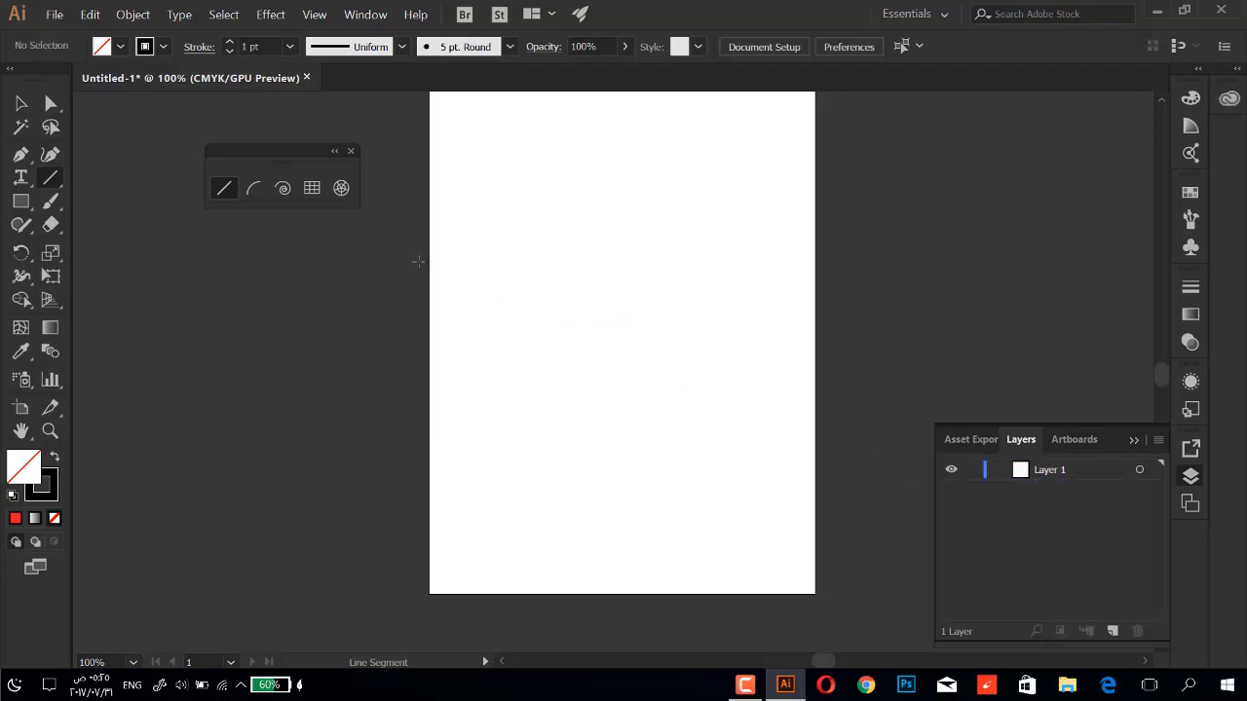
Select the Arc tool and reopen its options, now previewing a closed, filled convex arc.
{"action": "left_click", "coordinate": [255, 192]}
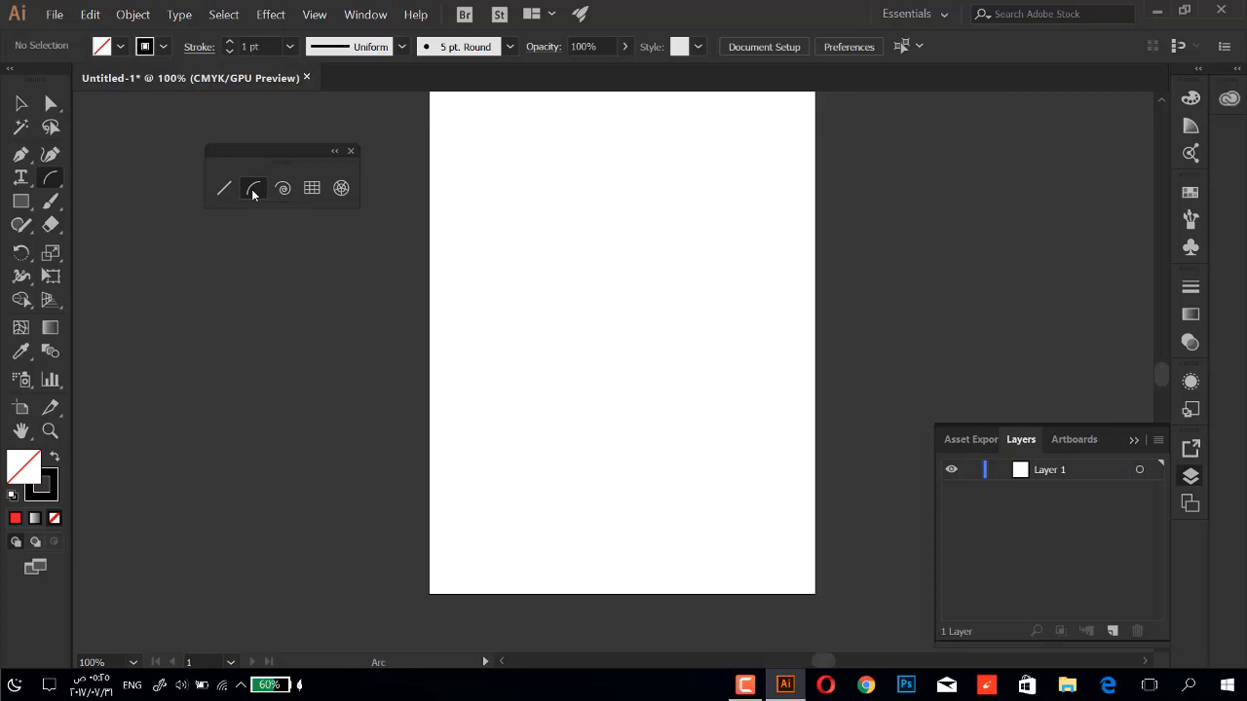
{"action": "left_click", "coordinate": [651, 340]}
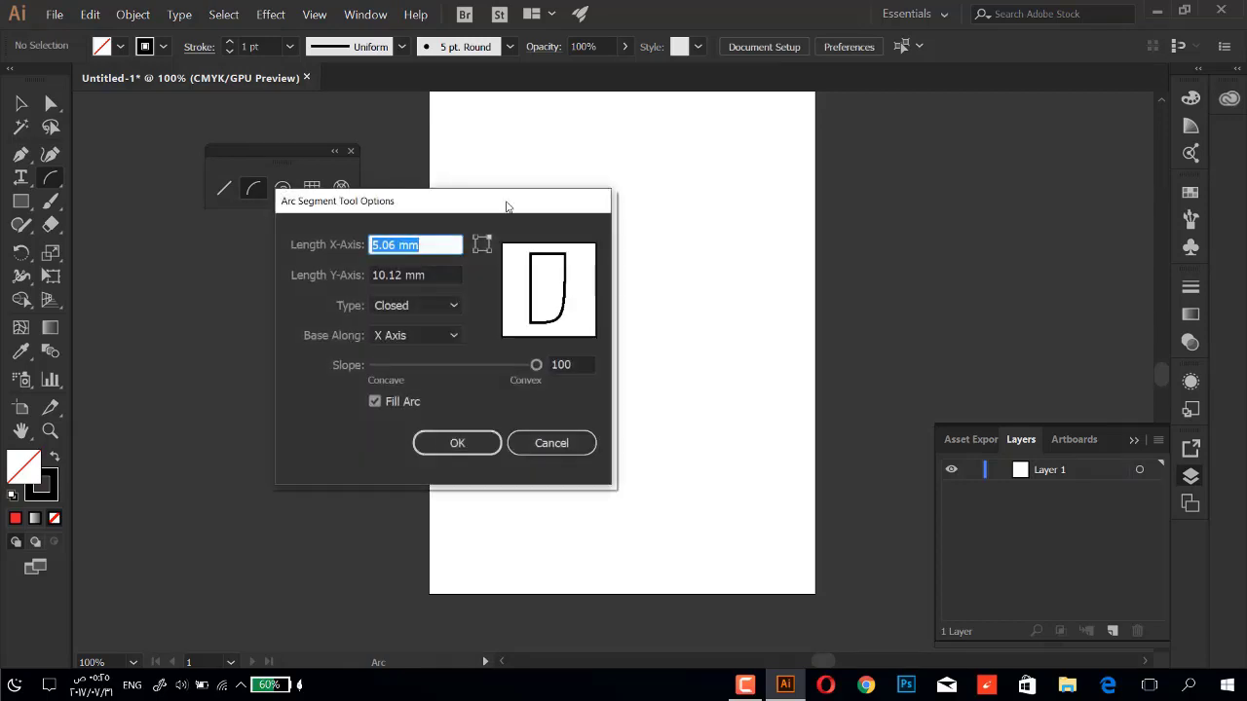
{"action": "mouse_move", "coordinate": [506, 203]}
{"action": "left_mouse_down"}
{"action": "mouse_move", "coordinate": [851, 204]}
{"action": "mouse_move", "coordinate": [328, 283]}
{"action": "left_mouse_up"}
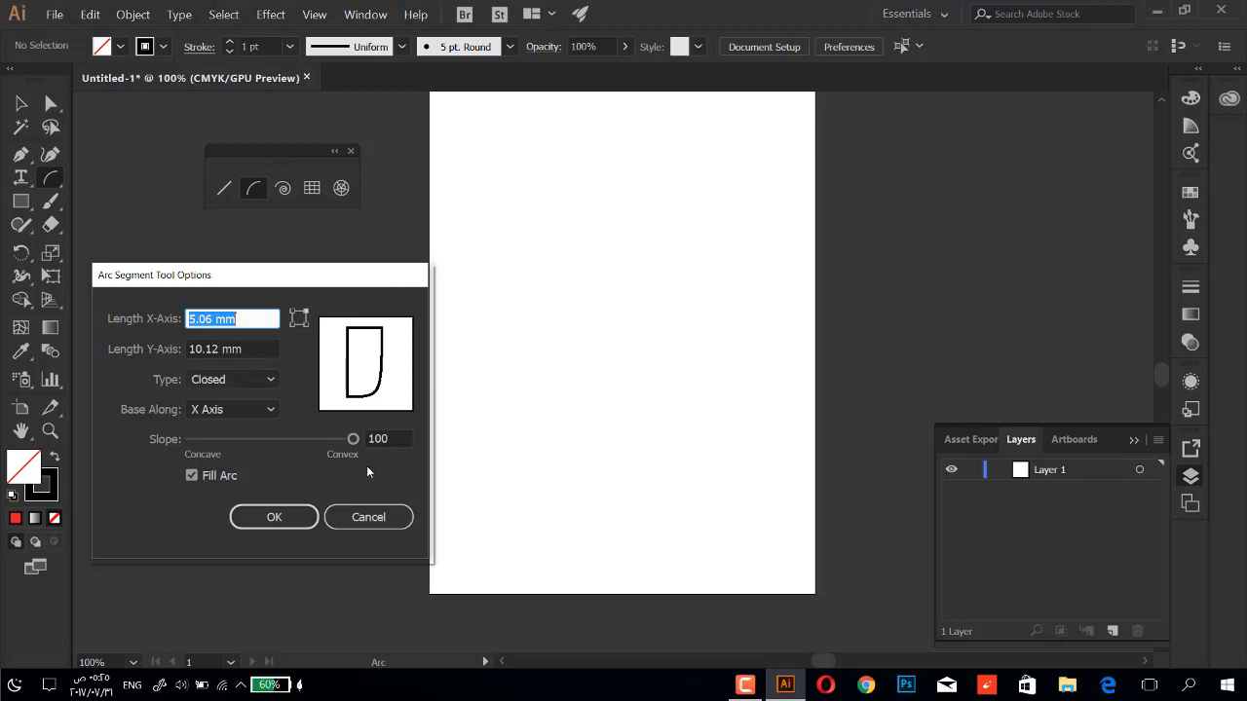
{"action": "left_click", "coordinate": [368, 518]}
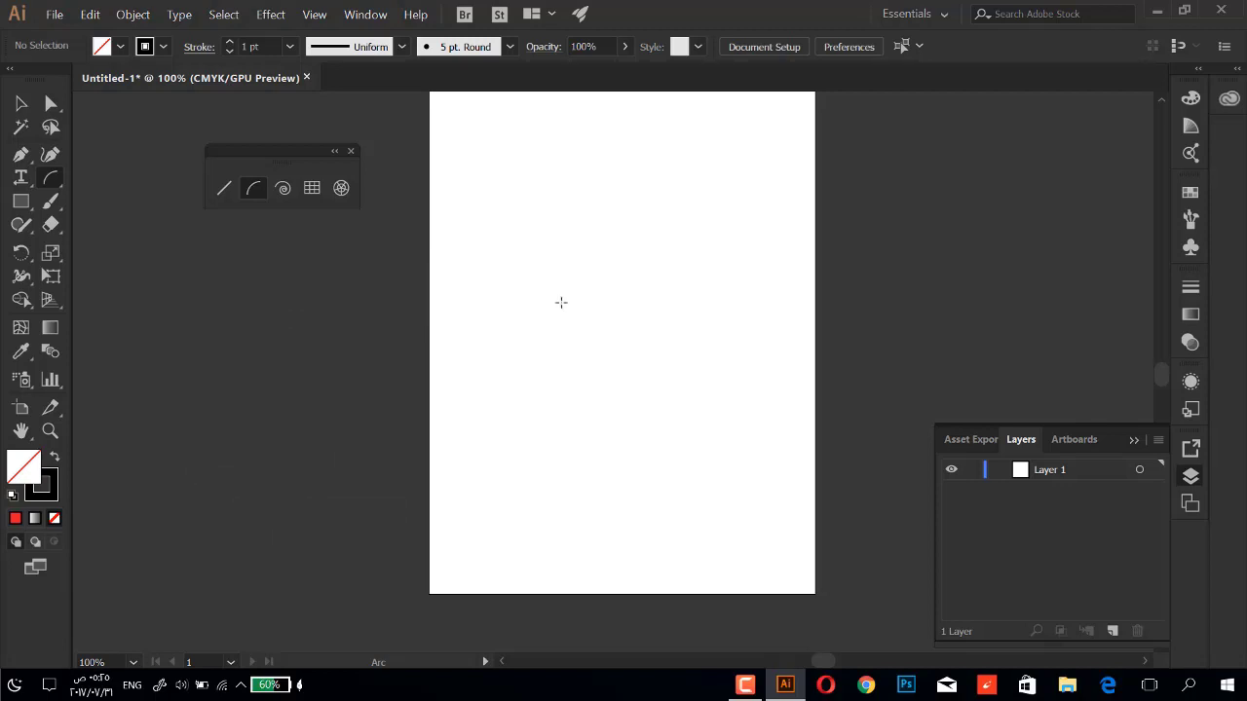
{"action": "left_click", "coordinate": [601, 269]}
{"action": "left_click_drag", "start_coordinate": [312, 284], "coordinate": [377, 247]}
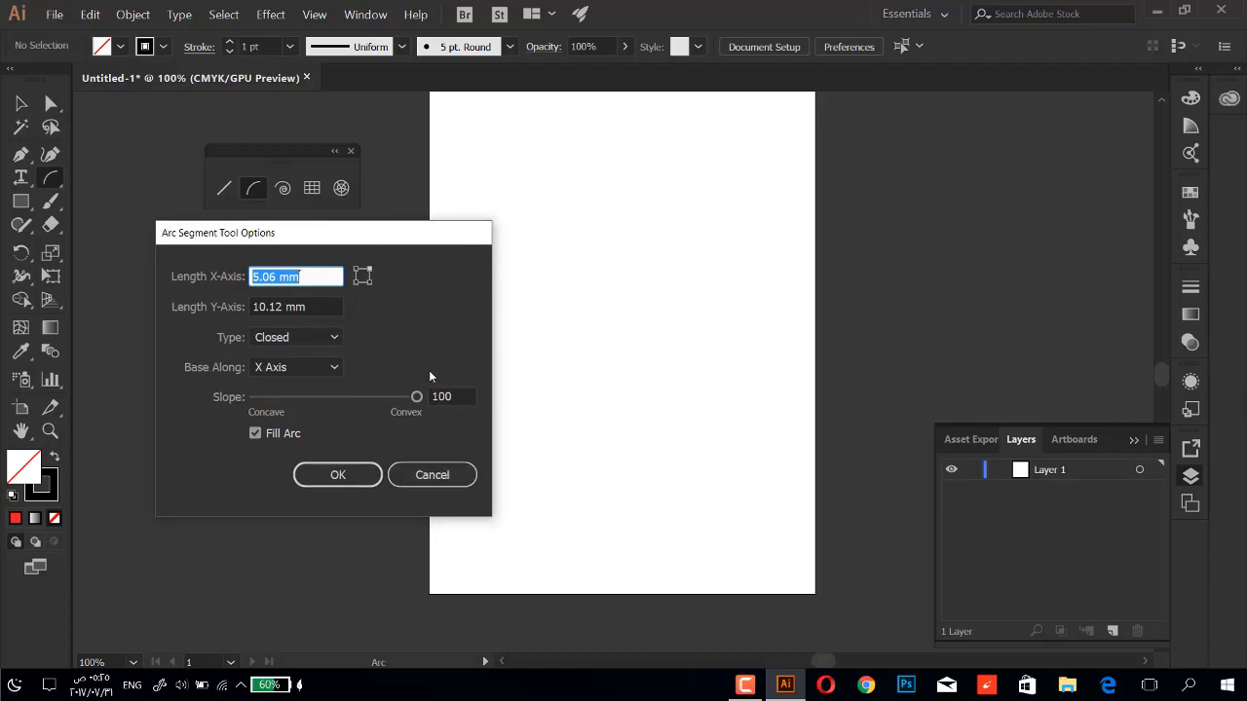
{"action": "left_click", "coordinate": [434, 474]}
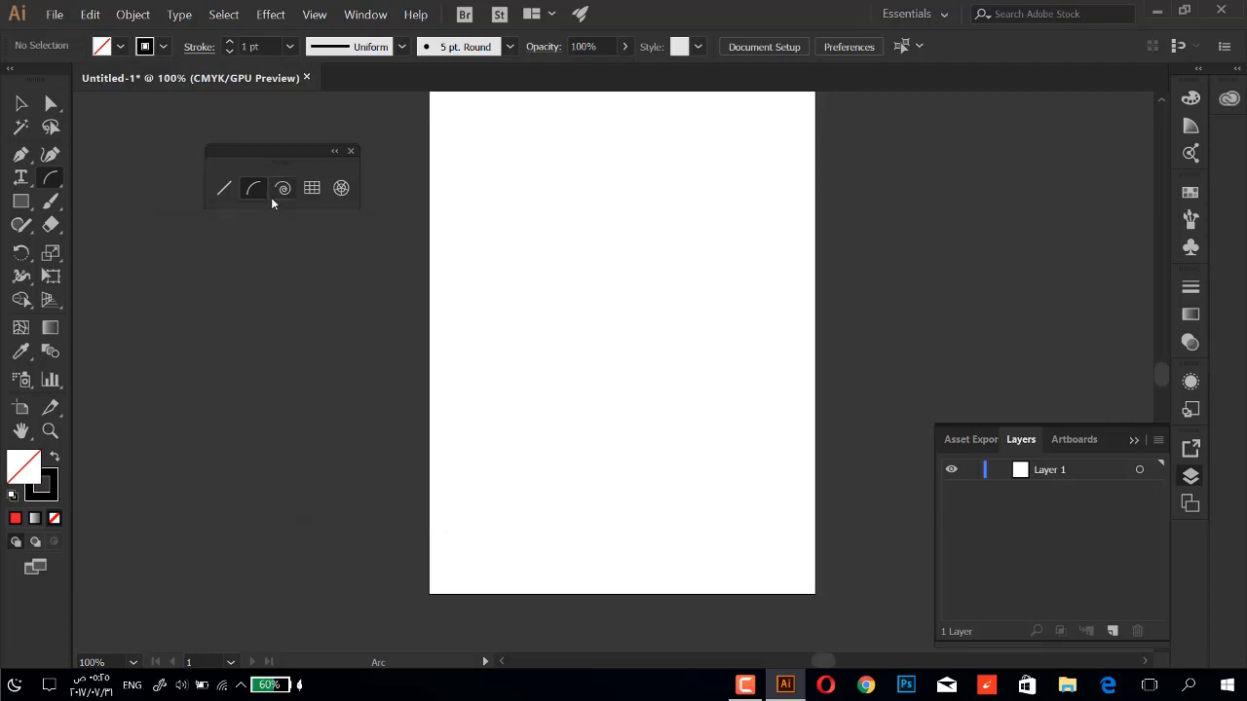
{"action": "left_click", "coordinate": [369, 253]}
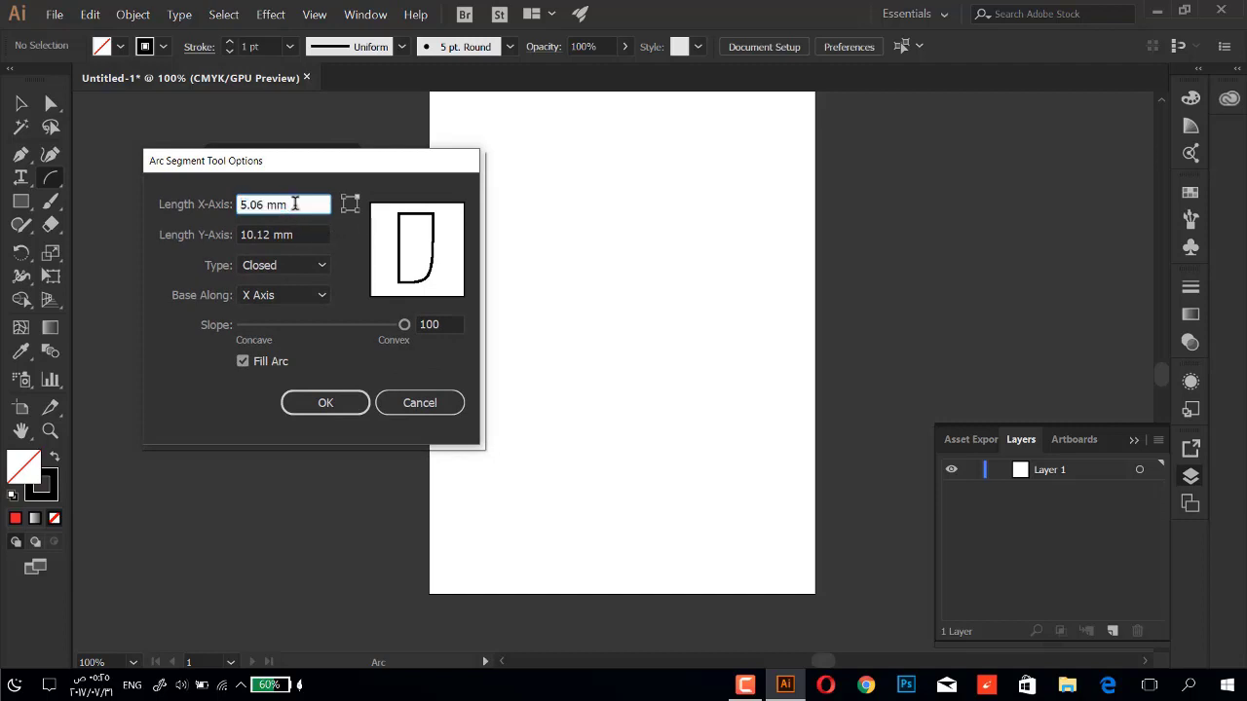
Try different reference-point corners for the arc in Arc Segment options.
{"action": "left_click", "coordinate": [255, 235]}
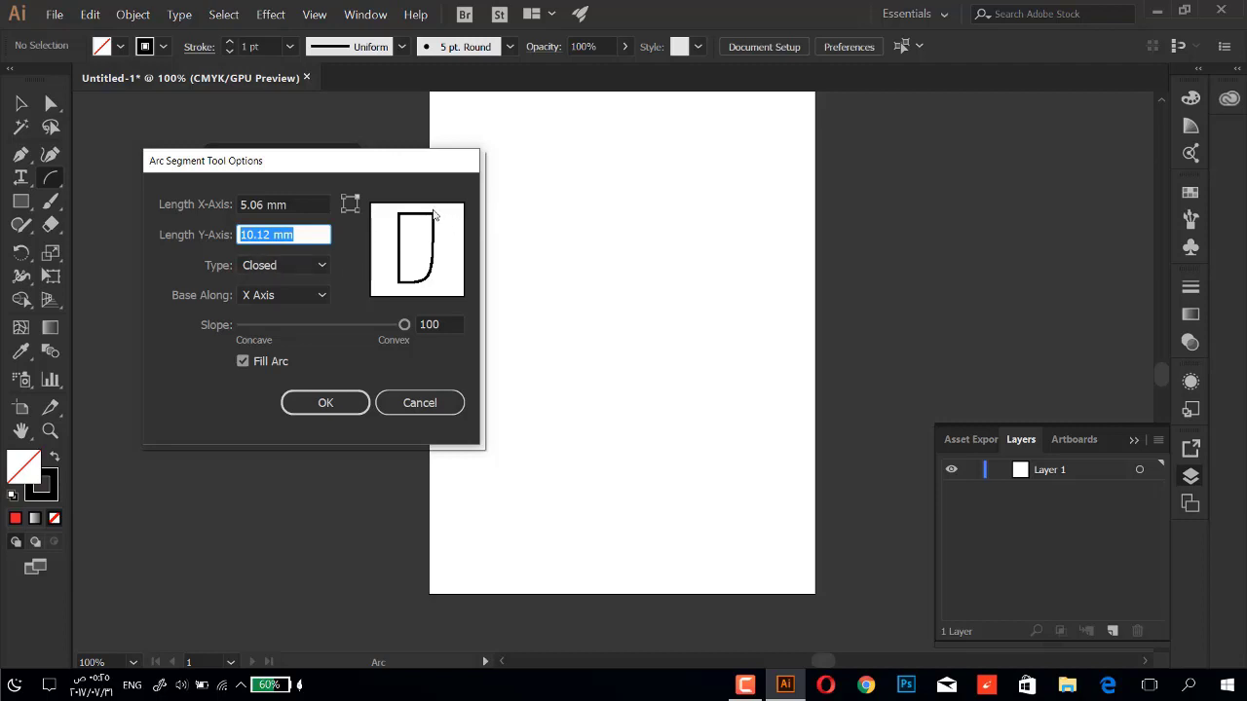
{"action": "left_click", "coordinate": [343, 197]}
{"action": "left_click", "coordinate": [345, 210]}
{"action": "left_click", "coordinate": [358, 212]}
{"action": "left_click", "coordinate": [351, 201]}
{"action": "left_click", "coordinate": [354, 205]}
{"action": "left_click", "coordinate": [351, 208]}
Preview a middle slope value and an open arc type, then cancel without drawing.
{"action": "left_click_drag", "start_coordinate": [353, 324], "coordinate": [336, 325]}
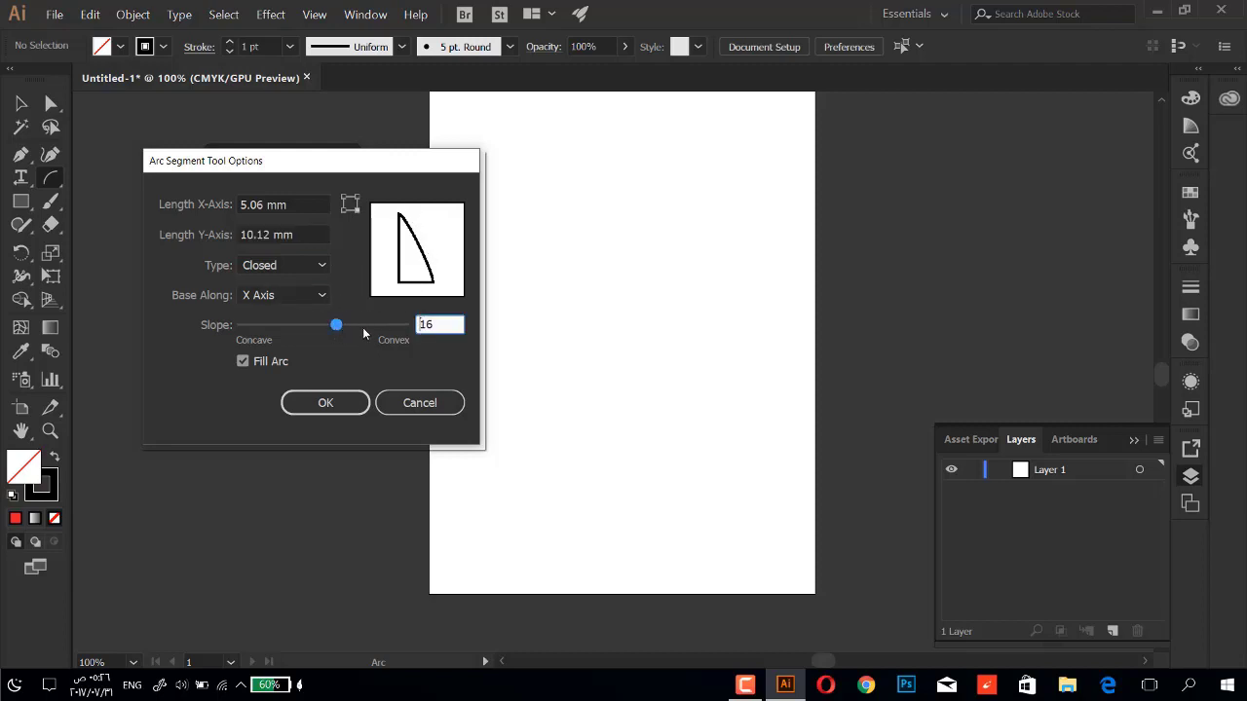
{"action": "left_click", "coordinate": [367, 325]}
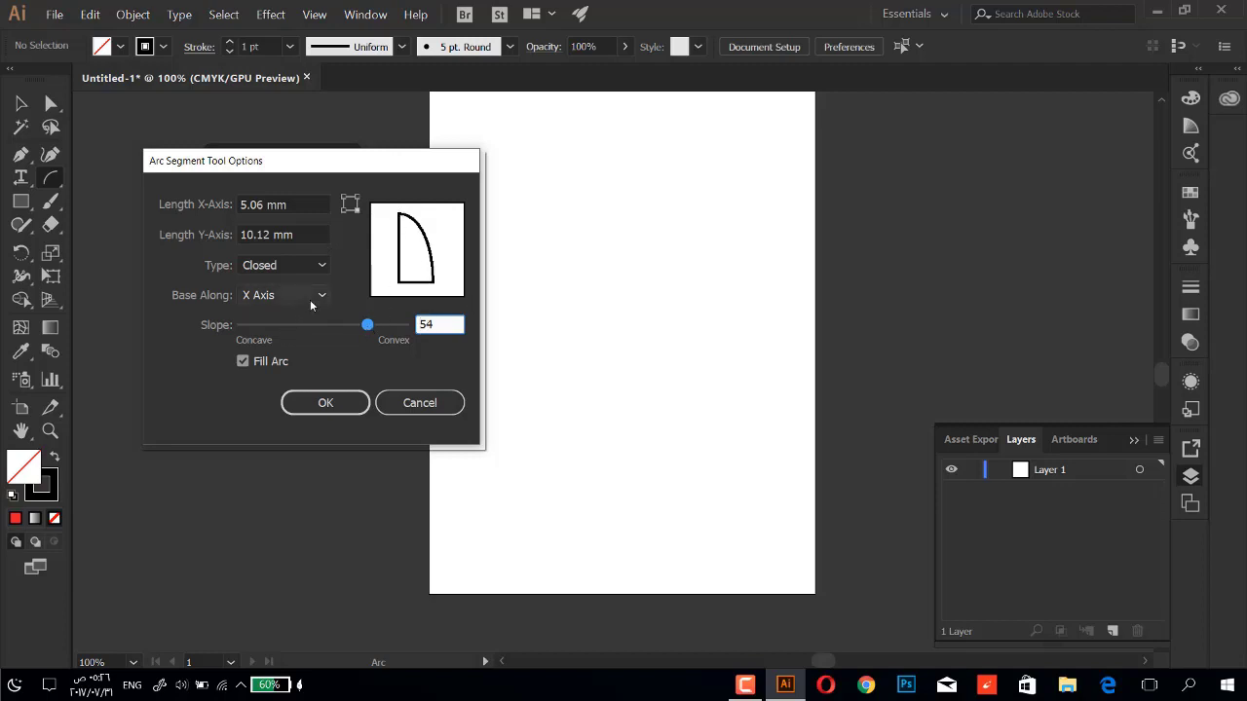
{"action": "left_click", "coordinate": [321, 267]}
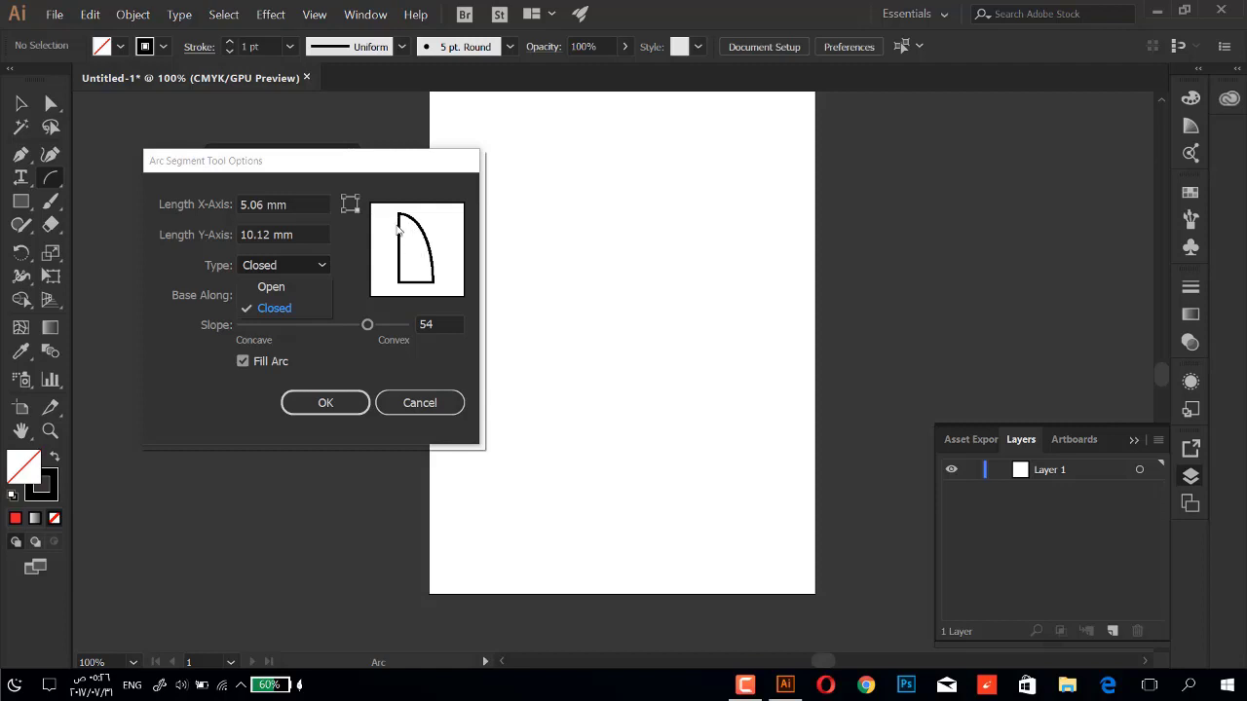
{"action": "left_click", "coordinate": [272, 287]}
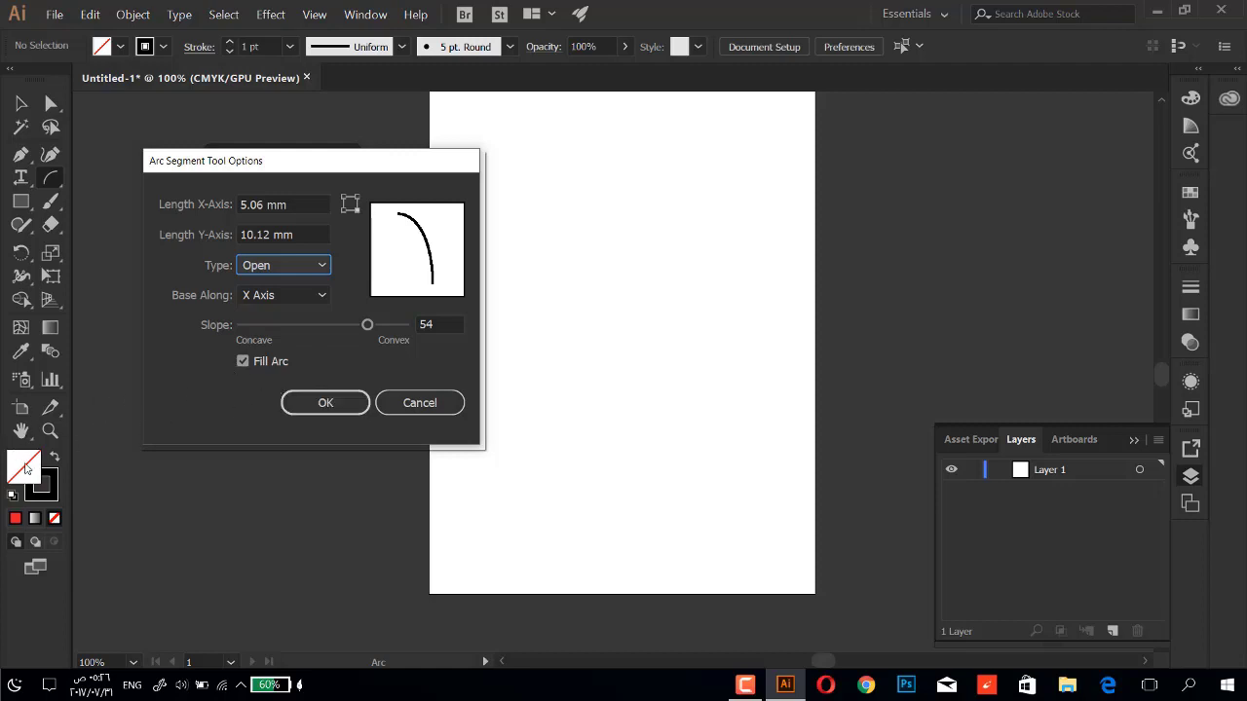
{"action": "left_click", "coordinate": [428, 408]}
Set the fill colour to red and bring back the arc segment settings.
{"action": "double_click", "coordinate": [26, 477]}
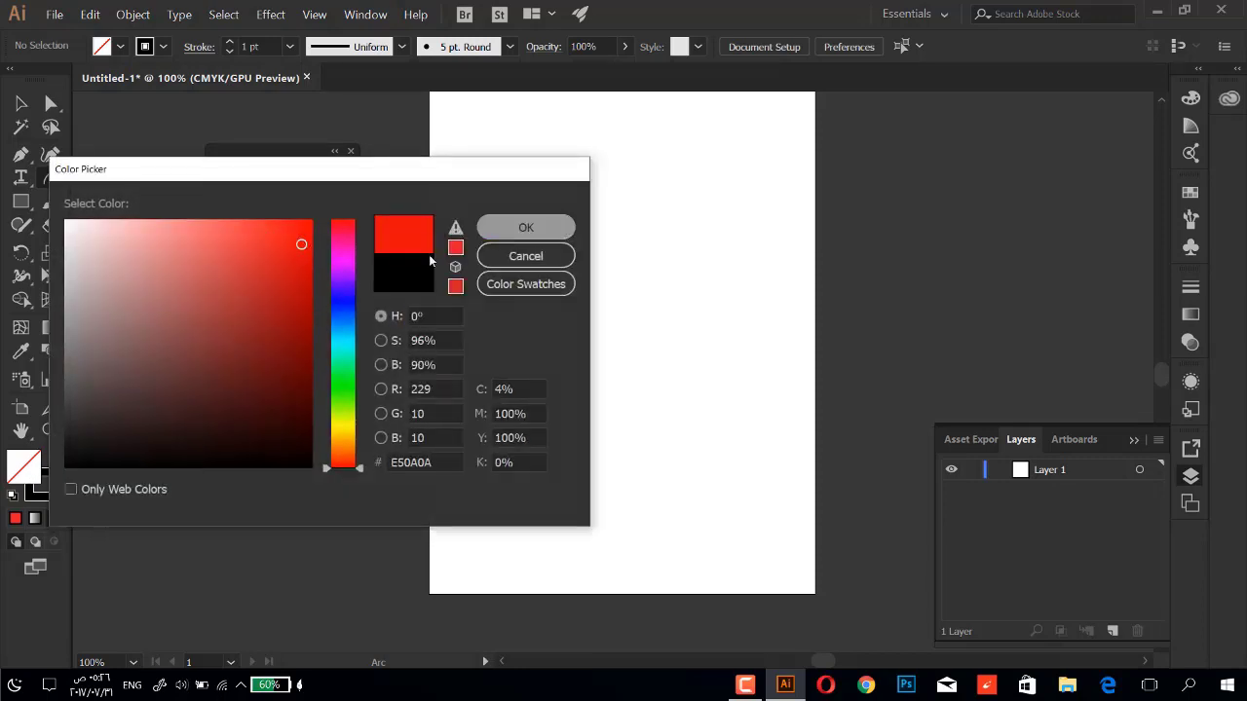
{"action": "left_click", "coordinate": [521, 228]}
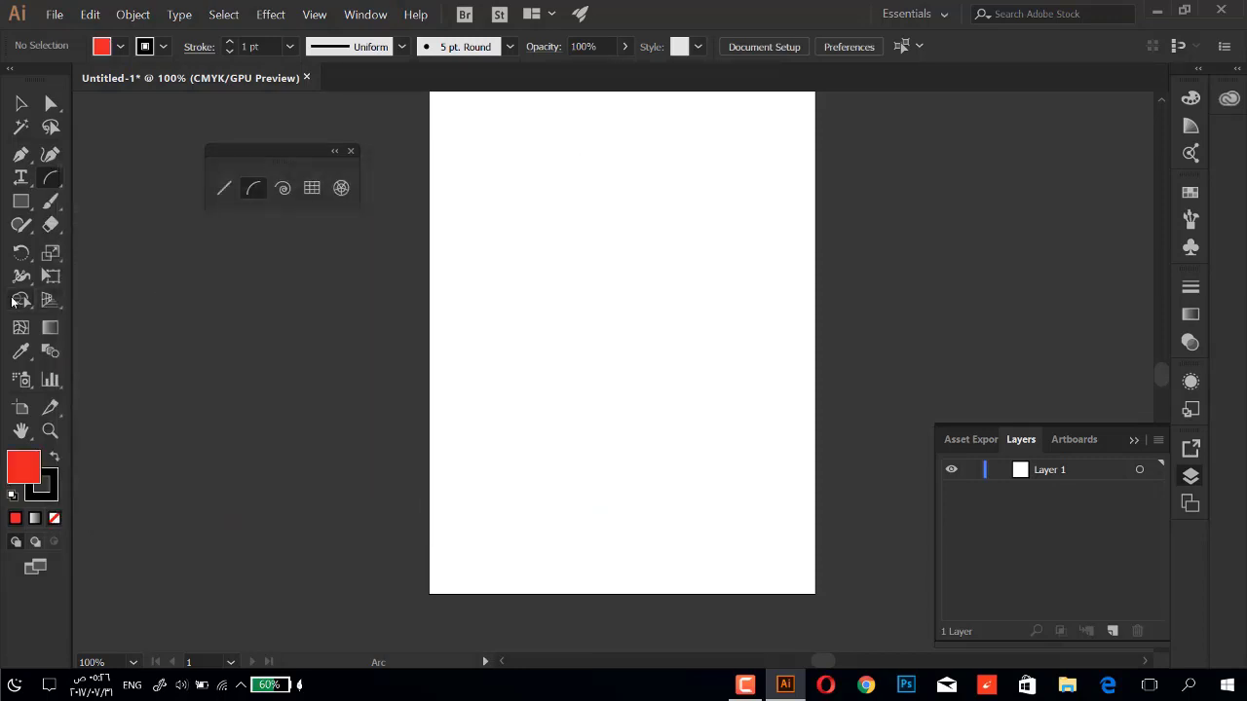
{"action": "double_click", "coordinate": [255, 189]}
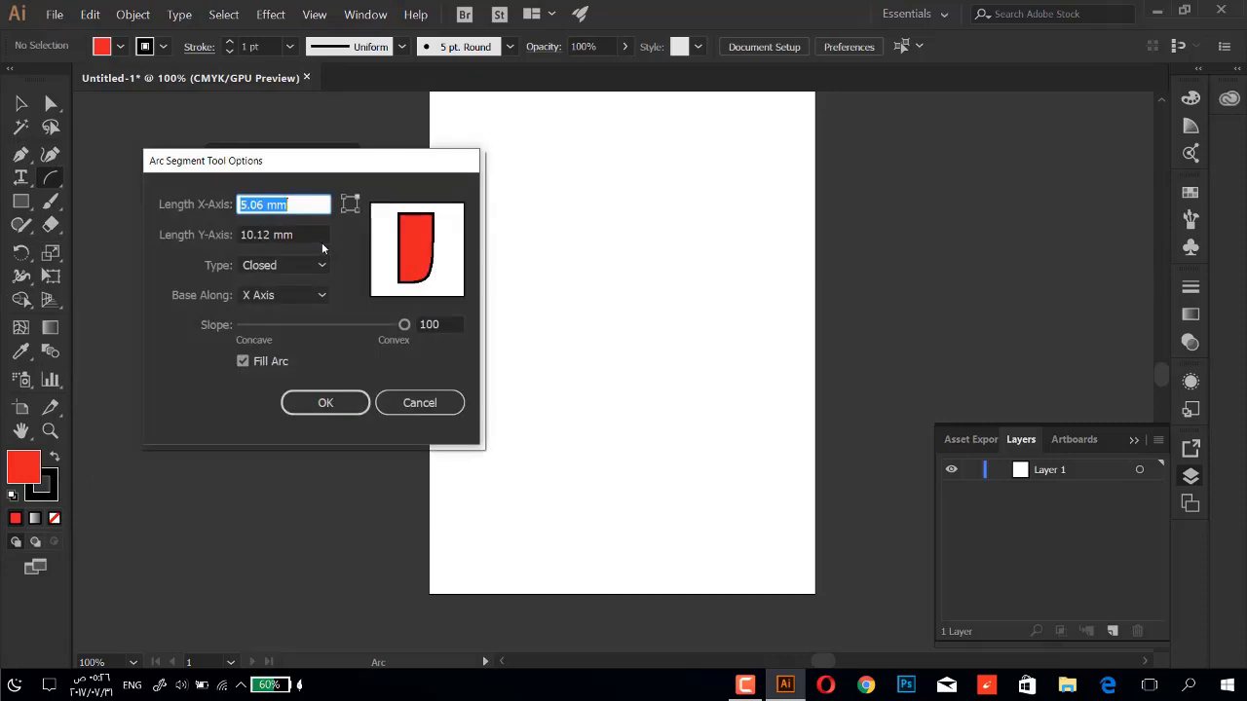
Toggle the arc between open and closed and try other reference-point corners.
{"action": "left_click", "coordinate": [313, 268]}
{"action": "left_click", "coordinate": [249, 285]}
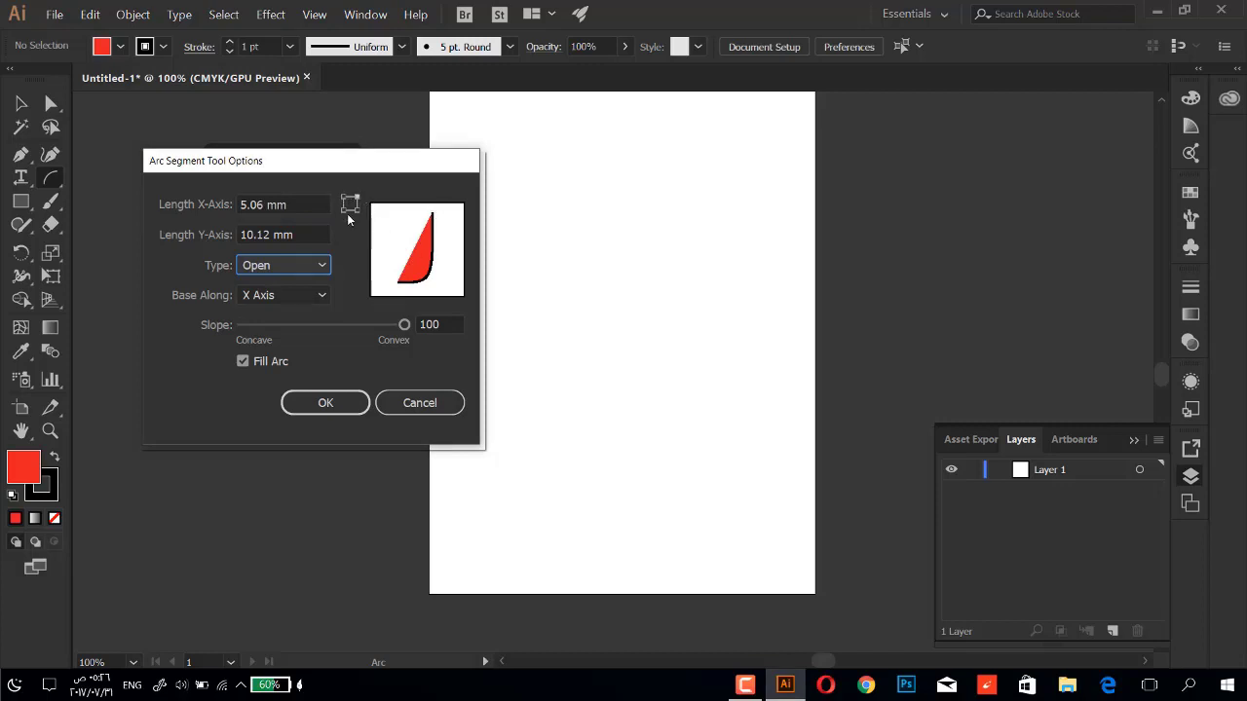
{"action": "left_click", "coordinate": [343, 204]}
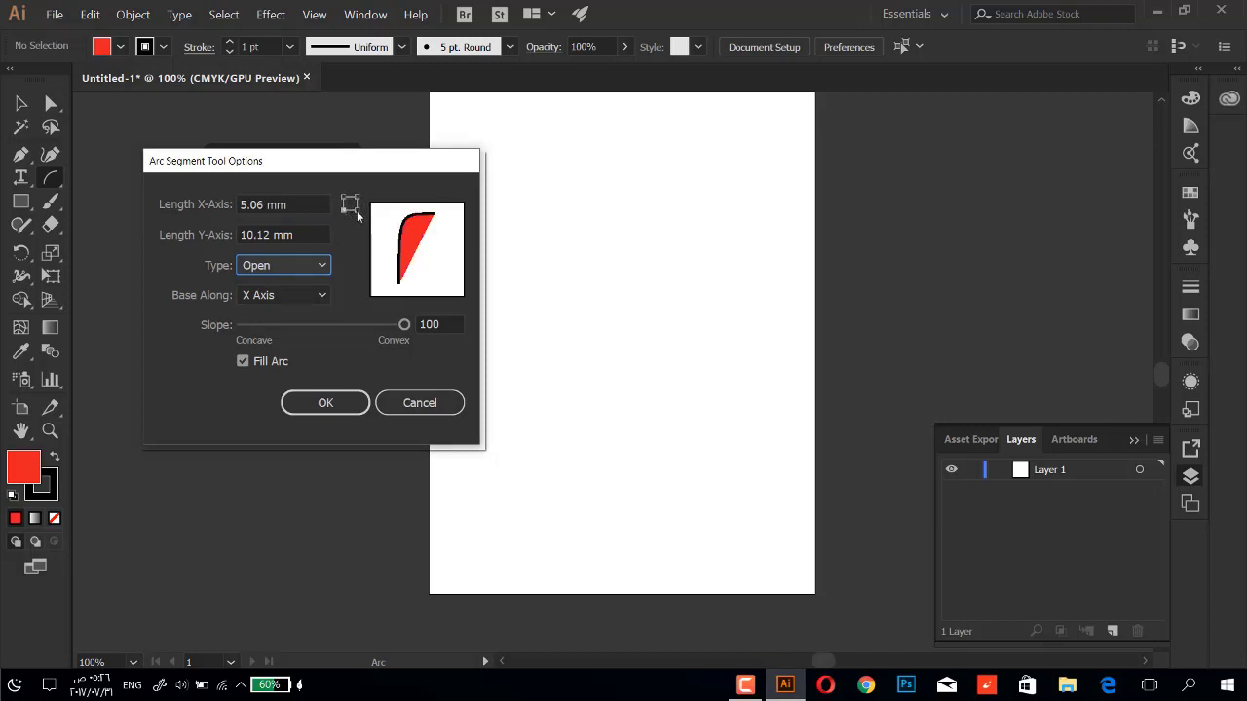
{"action": "left_click", "coordinate": [355, 206]}
{"action": "left_click", "coordinate": [347, 200]}
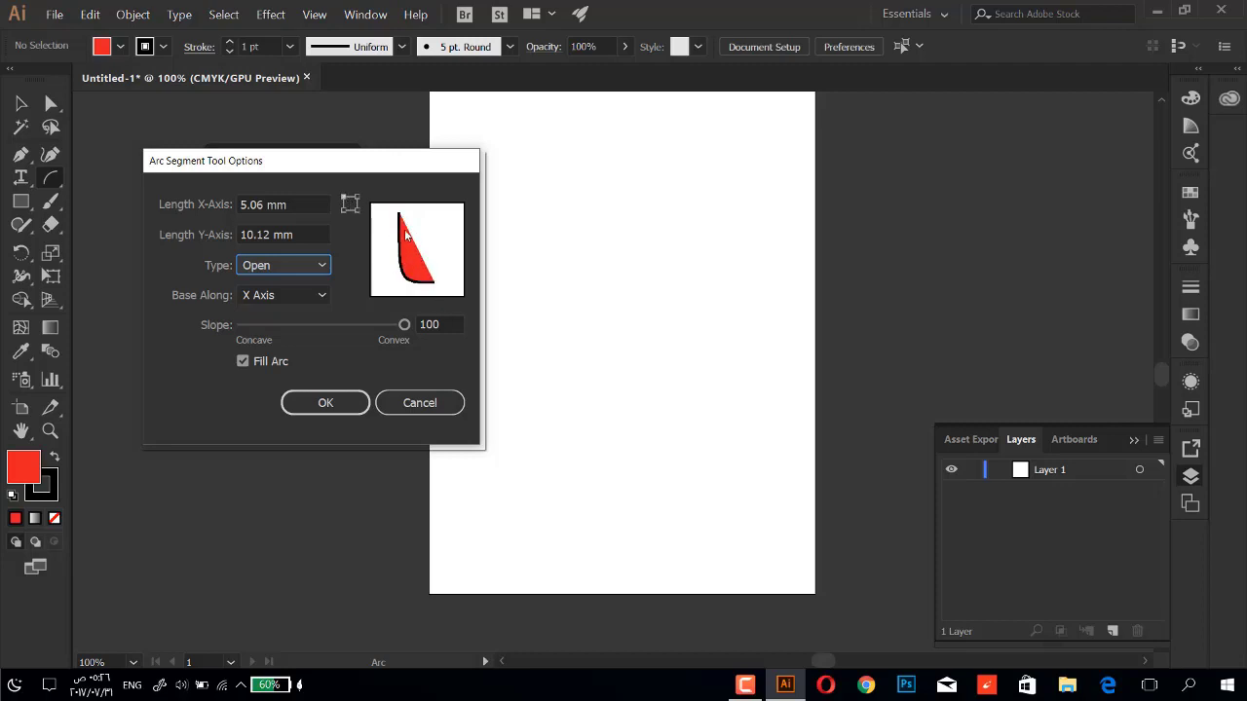
{"action": "left_click", "coordinate": [271, 273]}
{"action": "left_click", "coordinate": [293, 304]}
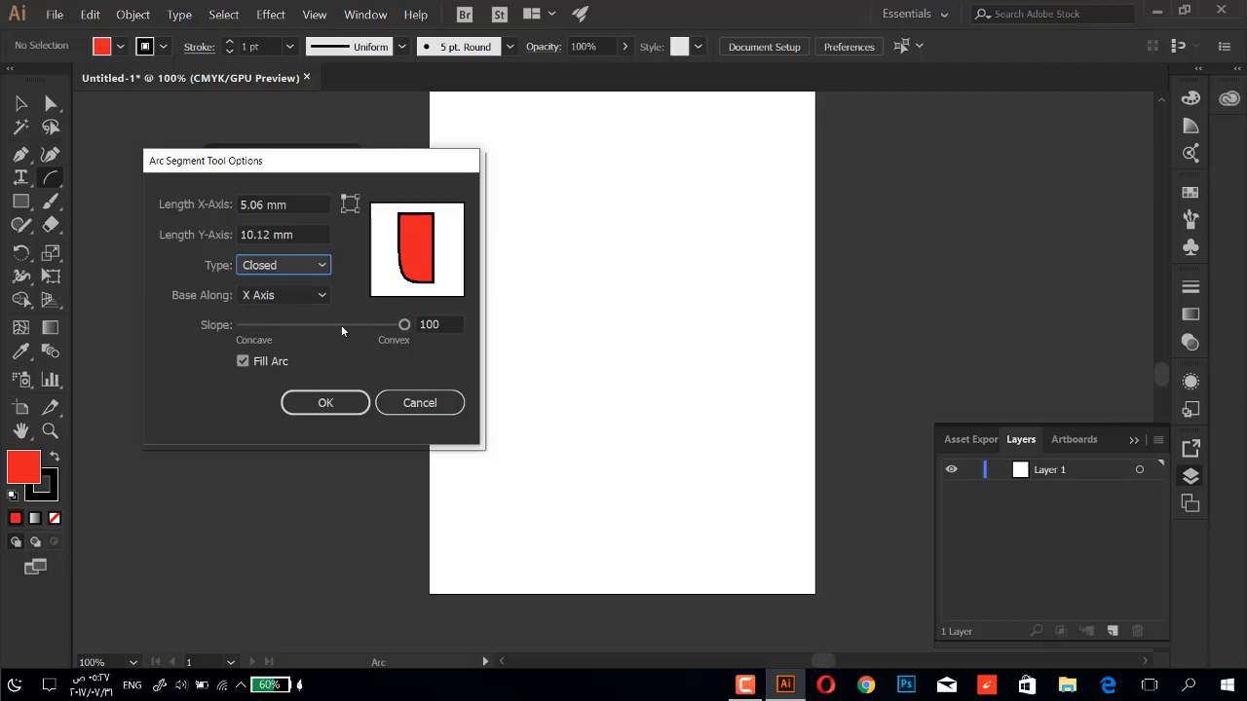
Preview Base Along Y Axis, slope 41 and no fill, then cancel.
{"action": "left_click", "coordinate": [314, 298]}
{"action": "left_click", "coordinate": [298, 338]}
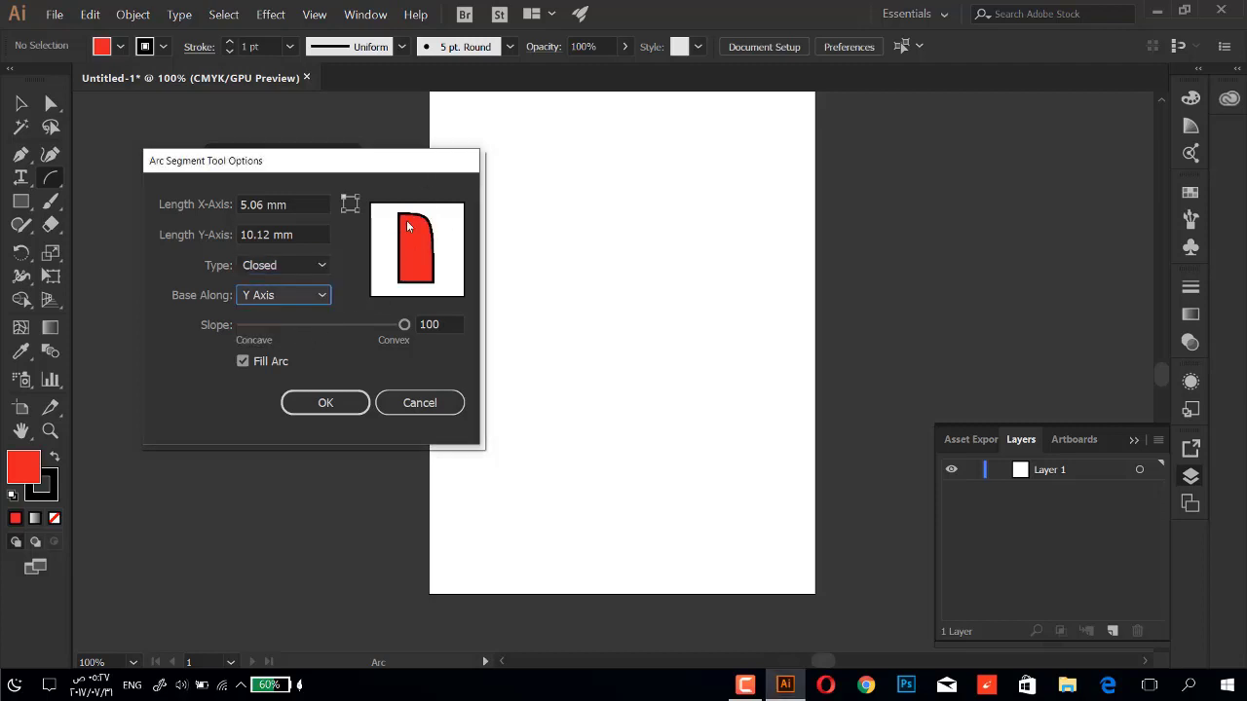
{"action": "mouse_move", "coordinate": [404, 325]}
{"action": "left_mouse_down"}
{"action": "mouse_move", "coordinate": [318, 335]}
{"action": "mouse_move", "coordinate": [357, 331]}
{"action": "left_mouse_up"}
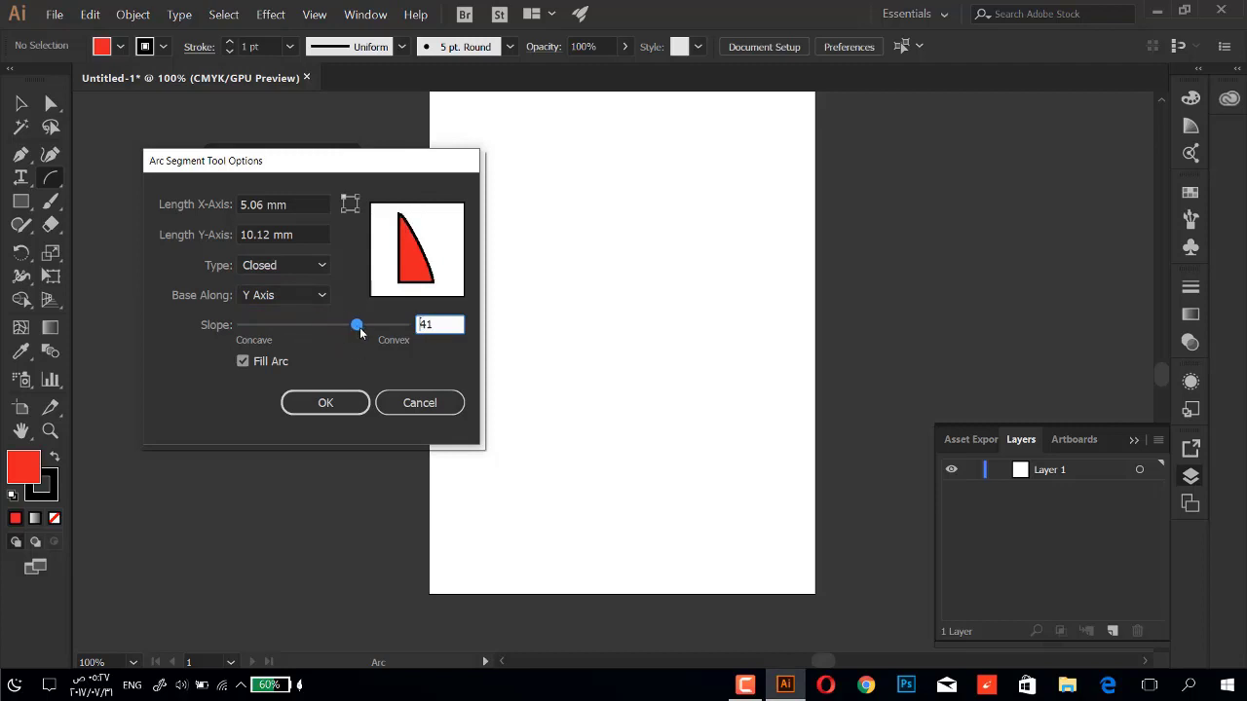
{"action": "left_click", "coordinate": [242, 360]}
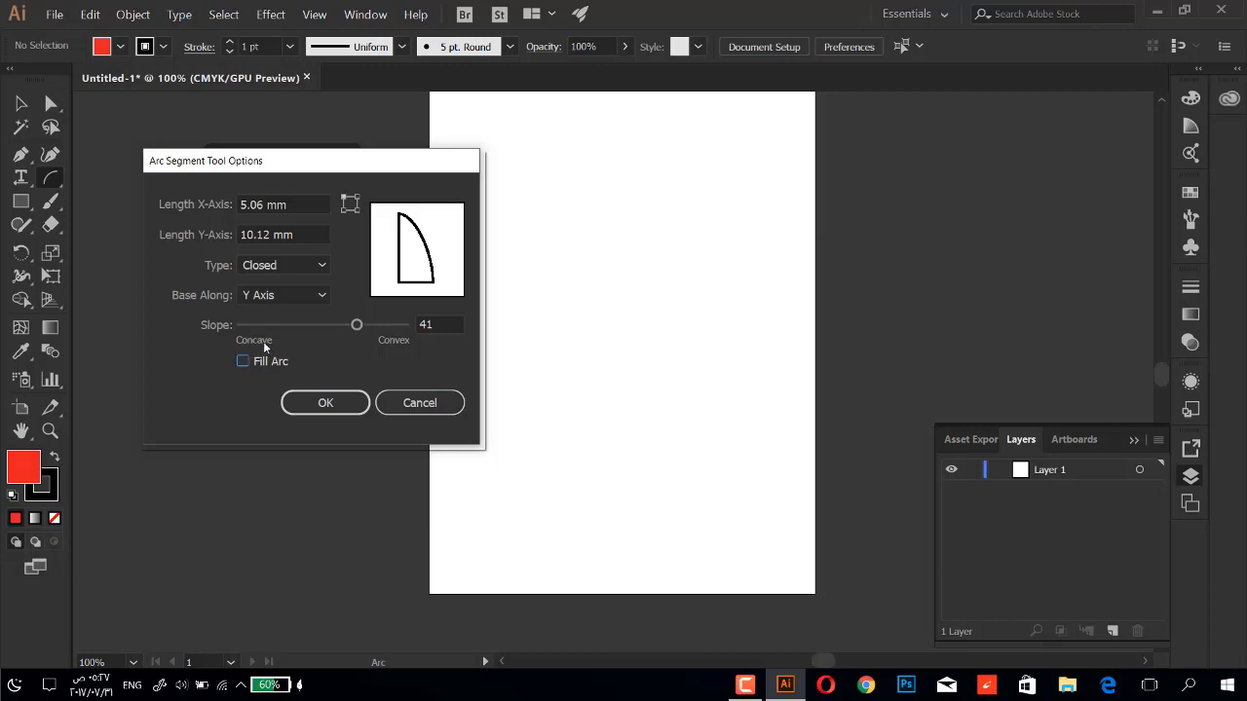
{"action": "left_click", "coordinate": [421, 403]}
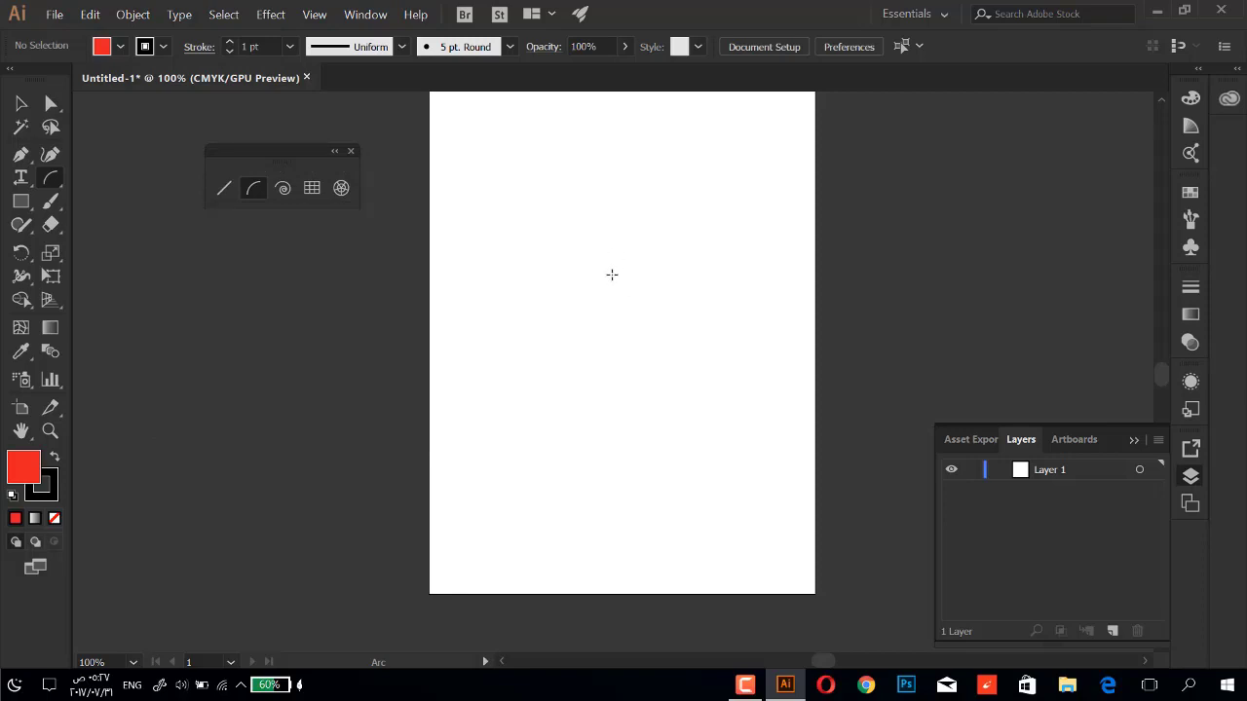
Drag out a red-filled concave arc in the page's upper-left, adjusting its curve with arrow keys.
{"action": "mouse_move", "coordinate": [611, 274]}
{"action": "left_mouse_down"}
{"action": "mouse_move", "coordinate": [508, 316]}
{"action": "mouse_move", "coordinate": [497, 381]}
{"action": "mouse_move", "coordinate": [511, 507]}
{"action": "left_mouse_up"}
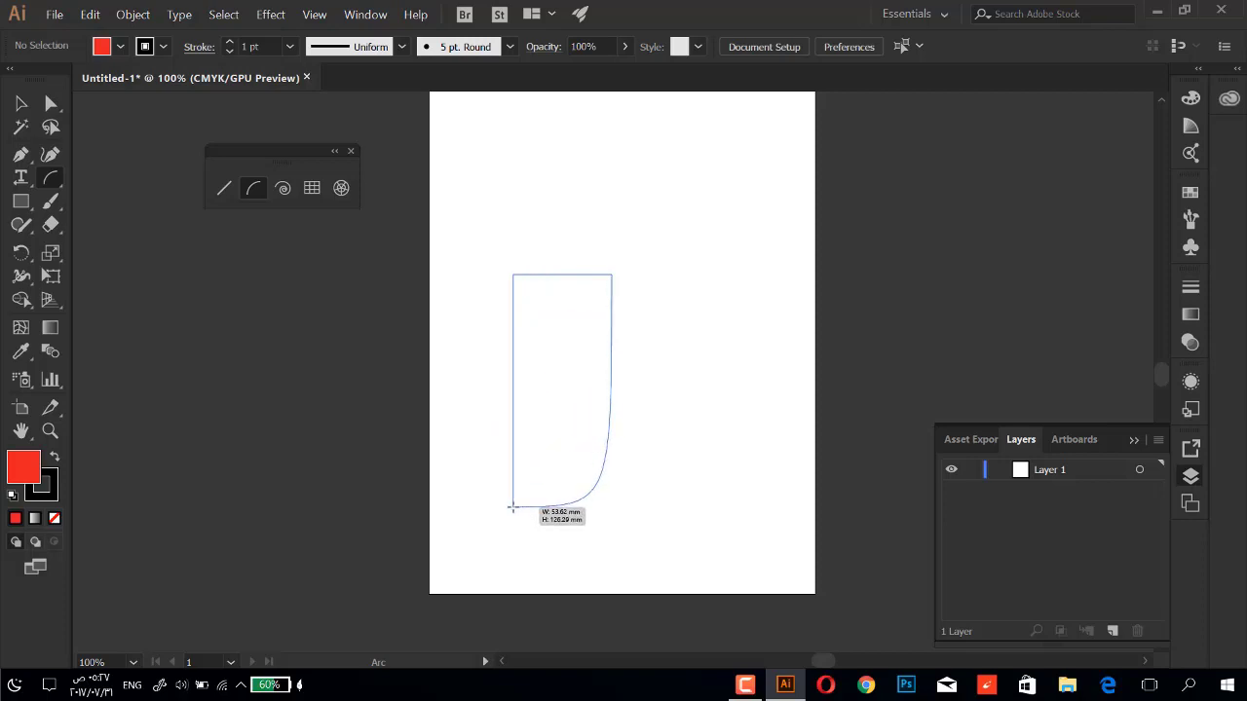
{"action": "key", "text": "Down"}
{"action": "key", "text": "Down"}
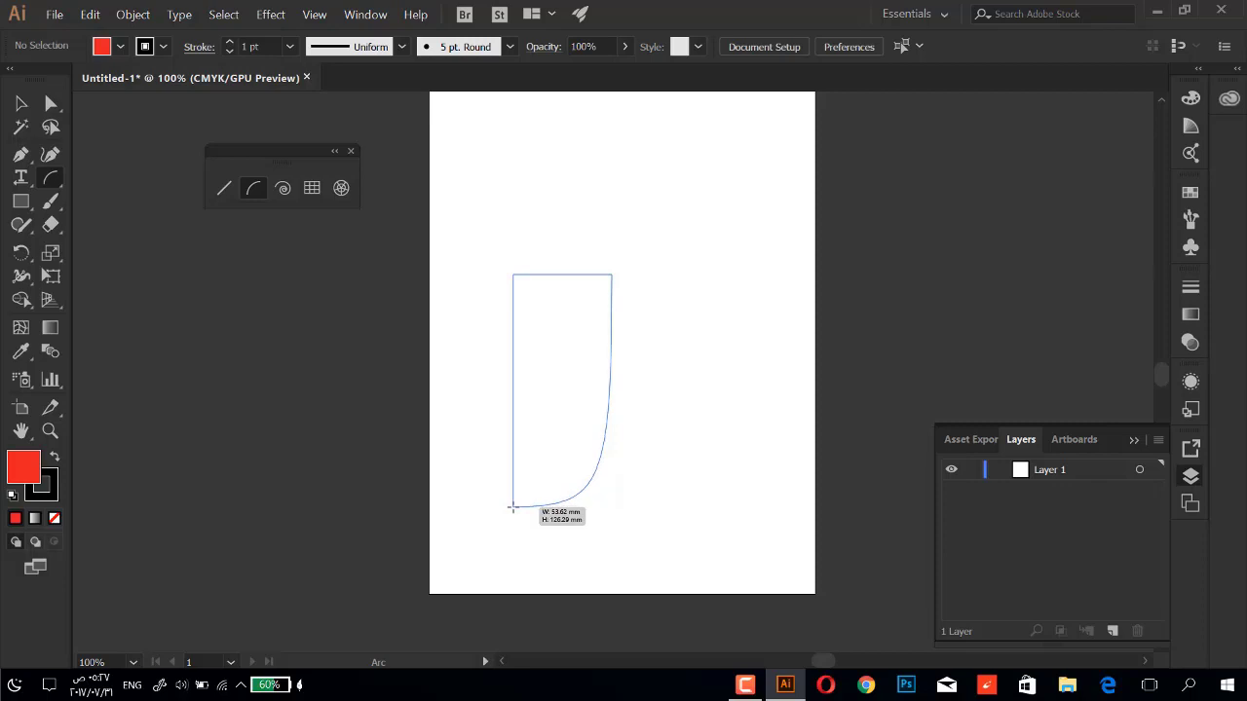
{"action": "key", "text": "Down"}
{"action": "key", "text": "Down"}
{"action": "key", "text": "Down"}
{"action": "key", "text": "Down"}
{"action": "key", "text": "Up"}
{"action": "key", "text": "Up"}
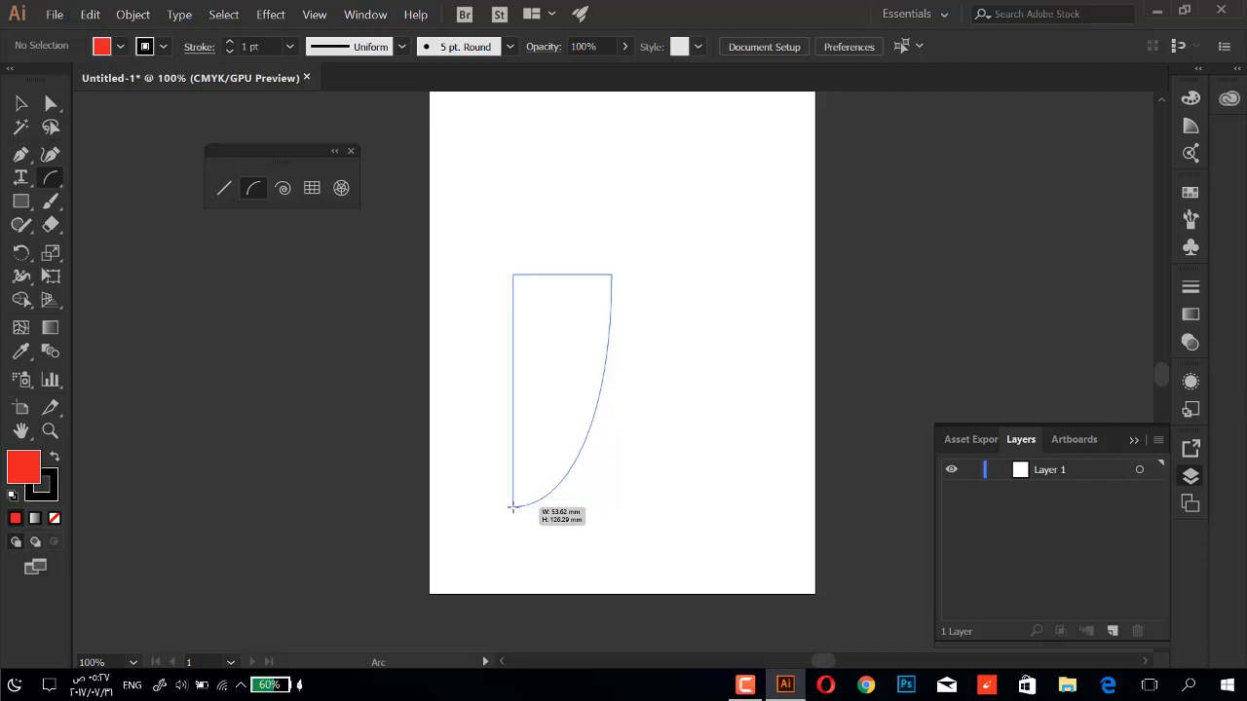
{"action": "key", "text": "Up"}
{"action": "key", "text": "Up"}
{"action": "key", "text": "Up"}
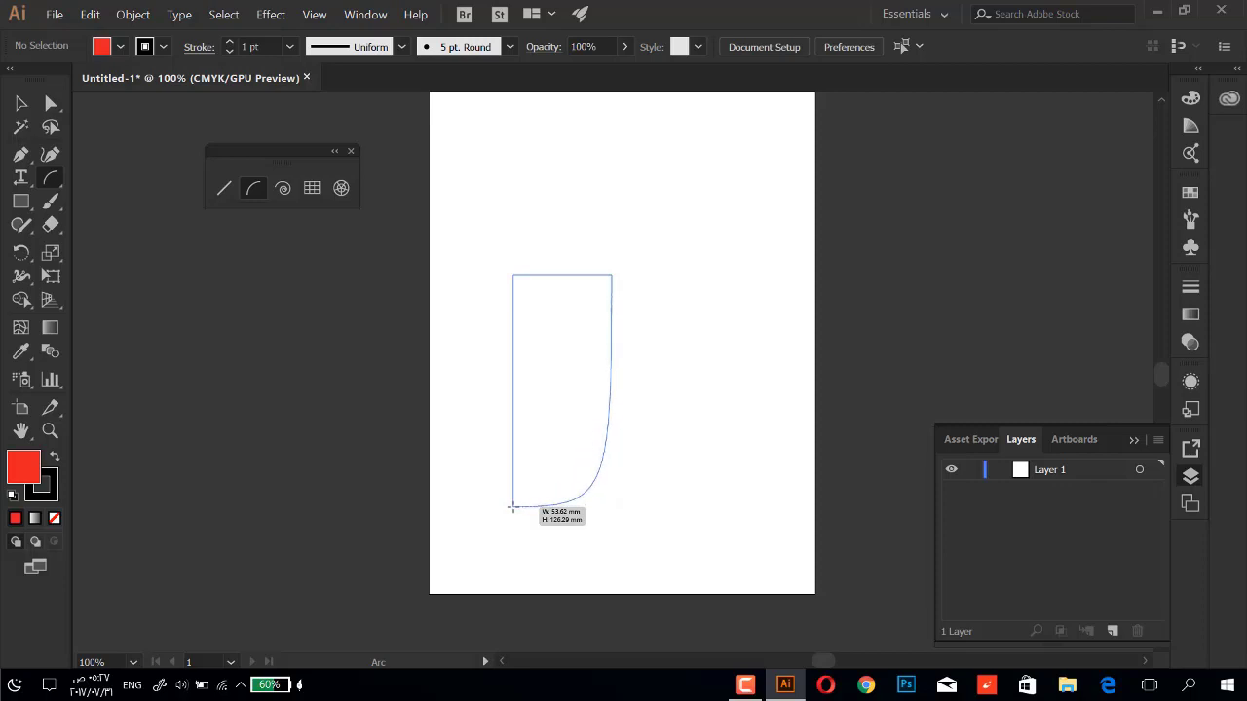
{"action": "left_click_drag", "start_coordinate": [512, 506], "coordinate": [517, 505]}
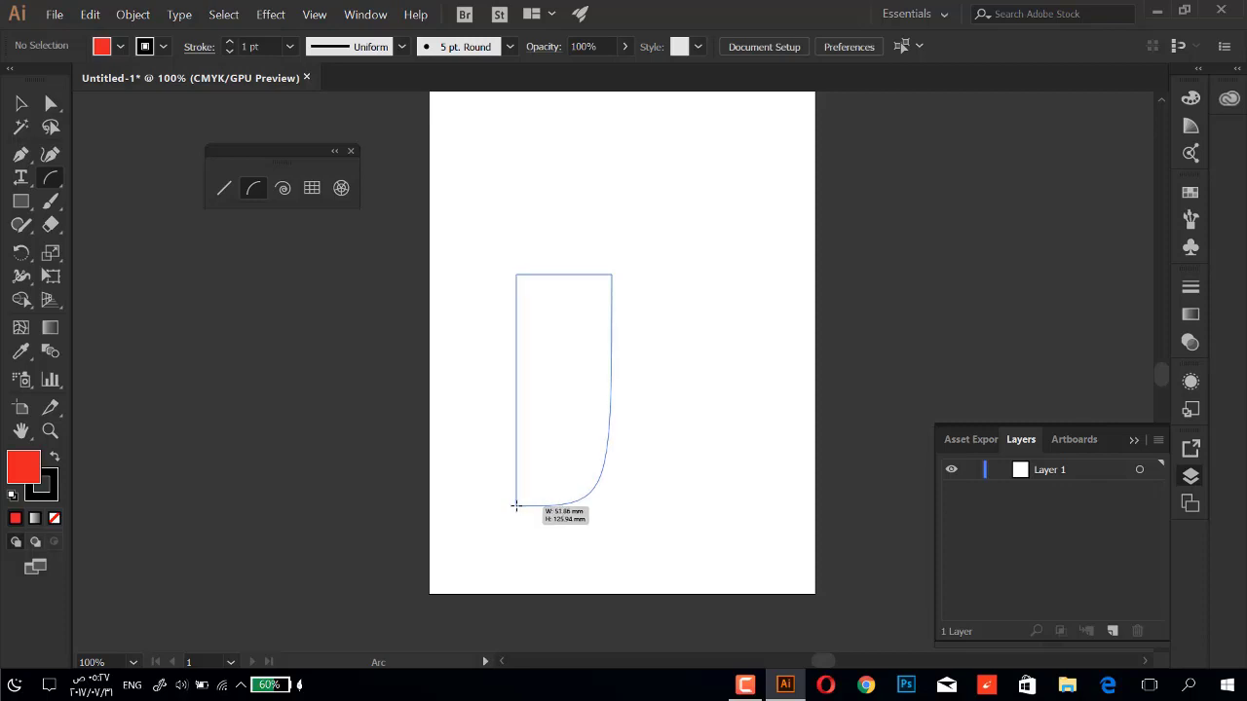
{"action": "left_click_drag", "start_coordinate": [516, 505], "coordinate": [516, 505]}
{"action": "key", "text": "Down"}
{"action": "key", "text": "Down"}
{"action": "key", "text": "Down"}
{"action": "key", "text": "Down"}
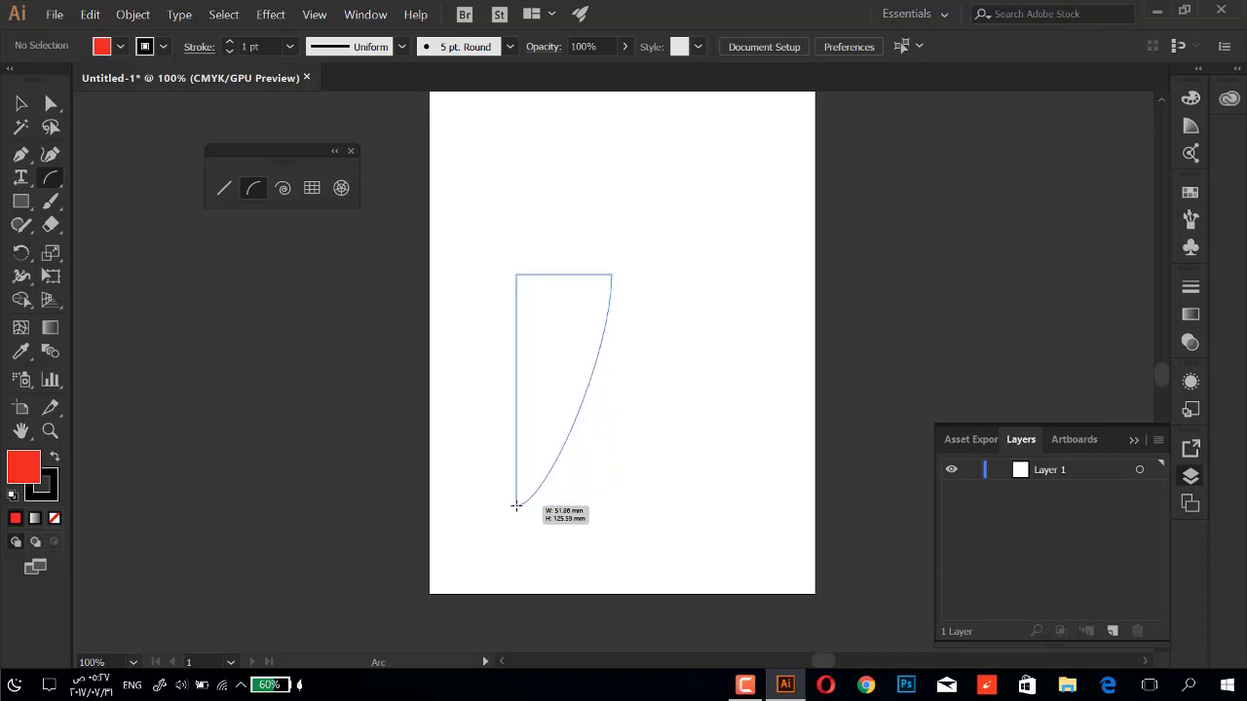
{"action": "key", "text": "Down"}
{"action": "key", "text": "Down"}
{"action": "key", "text": "Up"}
{"action": "key", "text": "Up"}
{"action": "key", "text": "Up"}
{"action": "key", "text": "Down"}
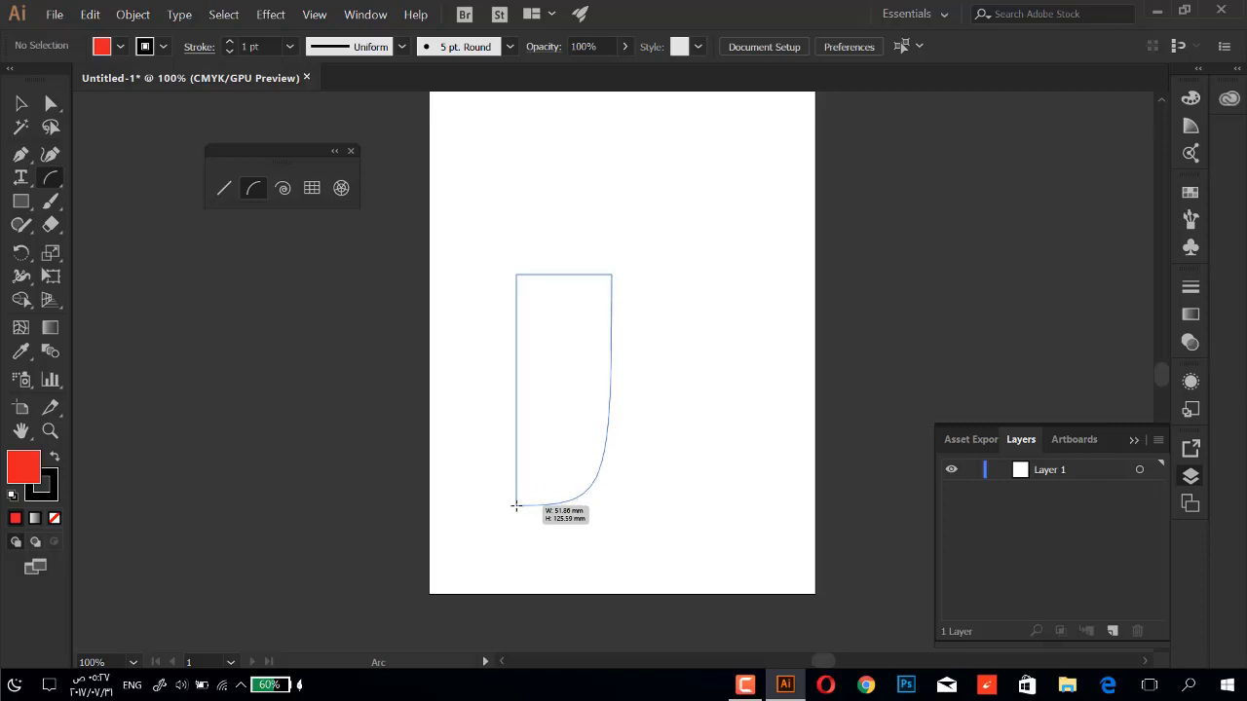
{"action": "key", "text": "Down"}
{"action": "key", "text": "Down"}
{"action": "key", "text": "Down"}
{"action": "key", "text": "Down"}
{"action": "key", "text": "Down"}
{"action": "key", "text": "Down"}
{"action": "key", "text": "Down"}
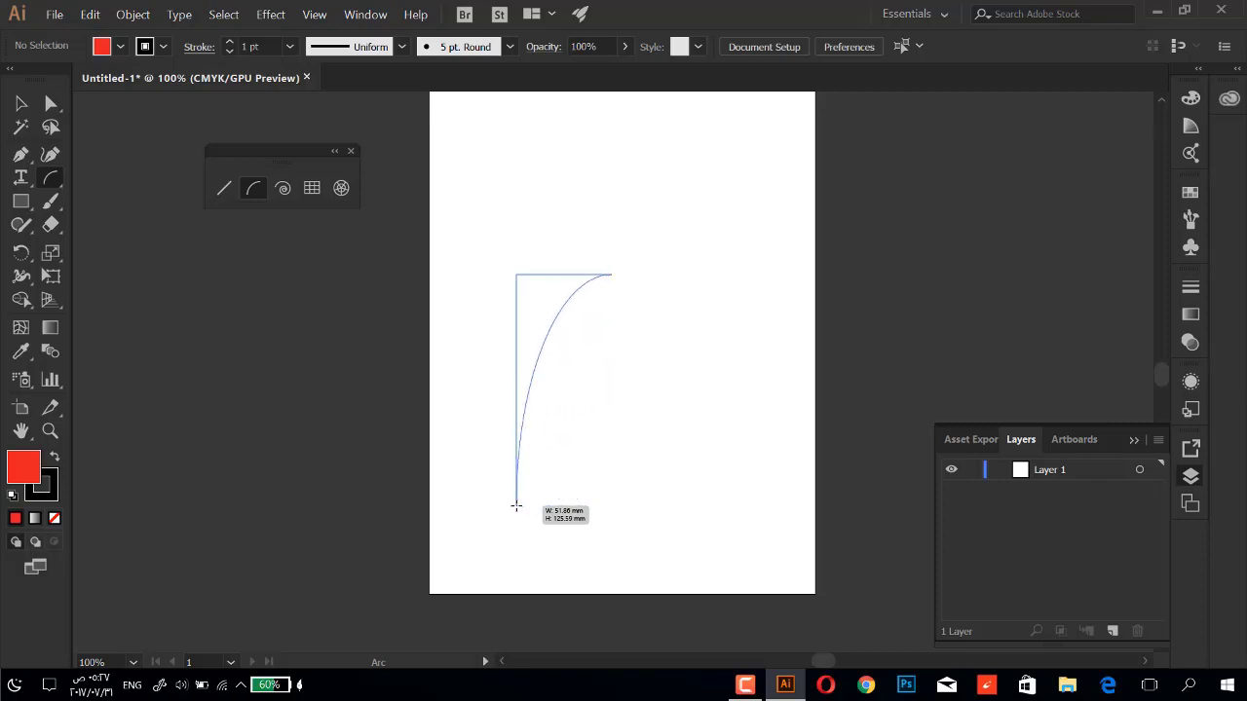
{"action": "key", "text": "Down"}
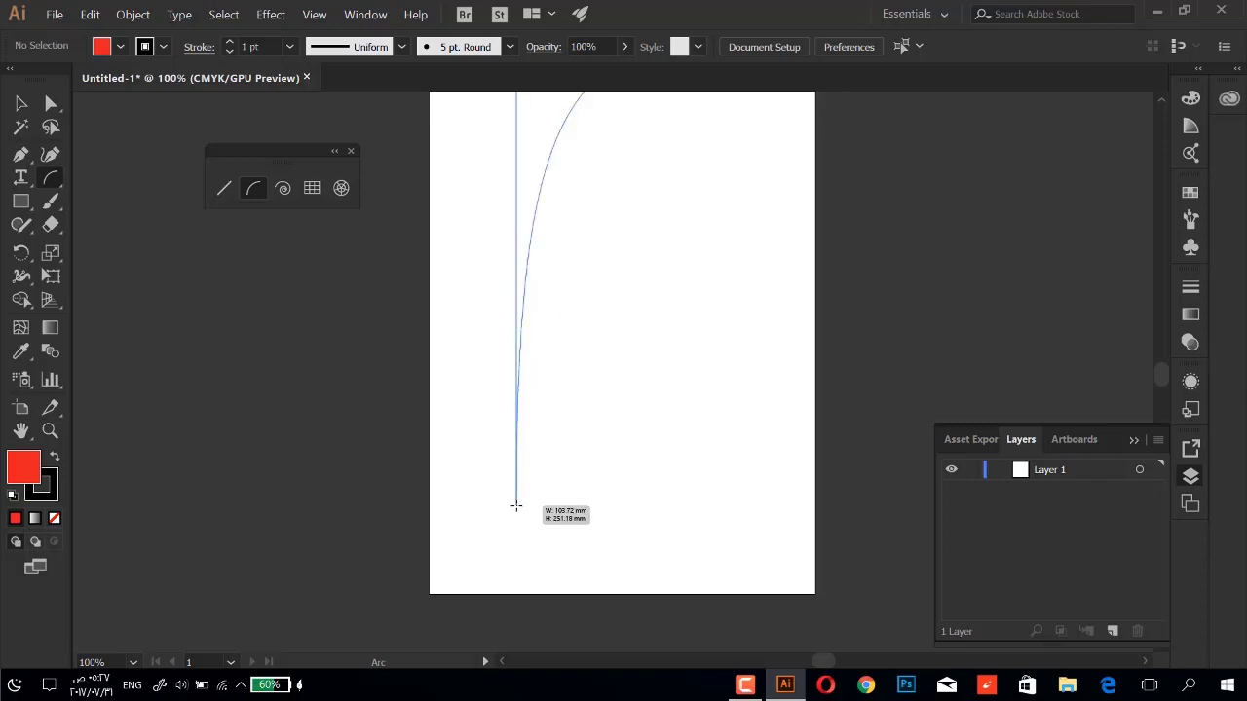
{"action": "mouse_move", "coordinate": [516, 505]}
{"action": "left_mouse_down"}
{"action": "mouse_move", "coordinate": [503, 383]}
{"action": "mouse_move", "coordinate": [502, 423]}
{"action": "mouse_move", "coordinate": [523, 412]}
{"action": "mouse_move", "coordinate": [396, 417]}
{"action": "mouse_move", "coordinate": [544, 406]}
{"action": "mouse_move", "coordinate": [462, 451]}
{"action": "mouse_move", "coordinate": [601, 381]}
{"action": "mouse_move", "coordinate": [526, 398]}
{"action": "mouse_move", "coordinate": [648, 337]}
{"action": "mouse_move", "coordinate": [498, 382]}
{"action": "mouse_move", "coordinate": [218, 653]}
{"action": "mouse_move", "coordinate": [459, 410]}
{"action": "mouse_move", "coordinate": [437, 417]}
{"action": "mouse_move", "coordinate": [585, 360]}
{"action": "mouse_move", "coordinate": [548, 349]}
{"action": "mouse_move", "coordinate": [445, 404]}
{"action": "mouse_move", "coordinate": [518, 339]}
{"action": "left_mouse_up"}
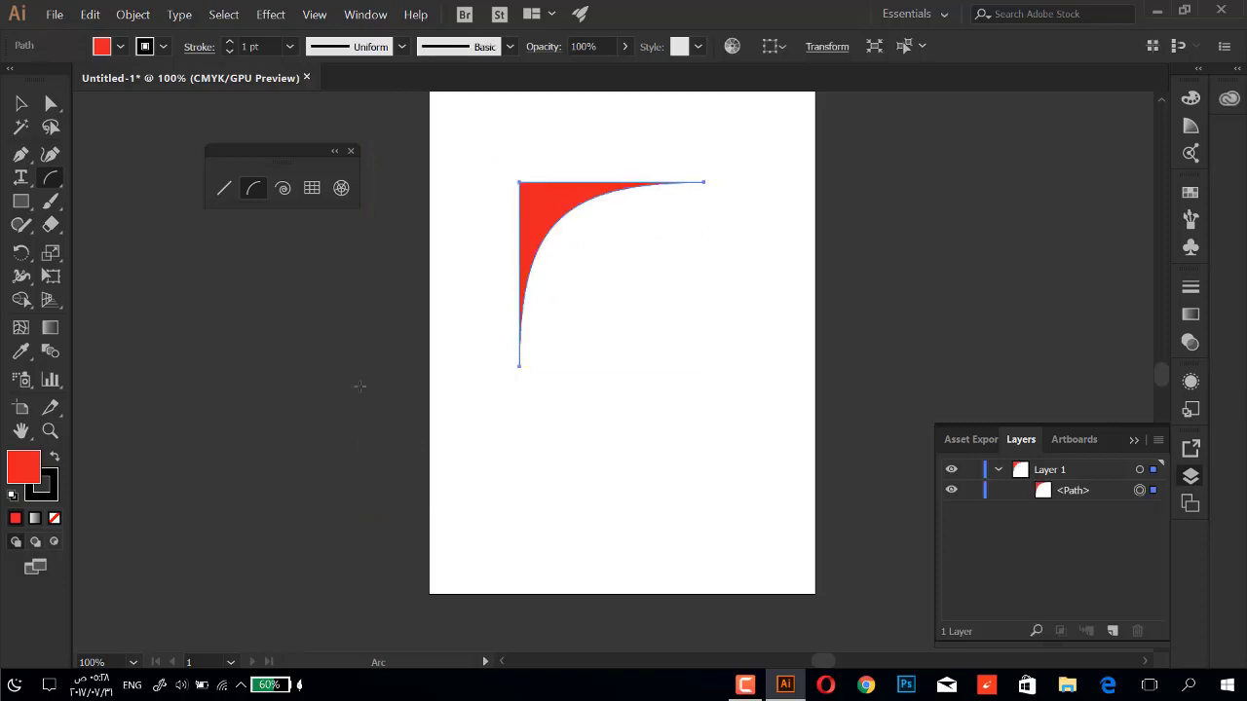
Delete the red arc and draw a 36.4378 mm radius, 80% decay, 10-segment spiral.
{"action": "key", "text": "Delete"}
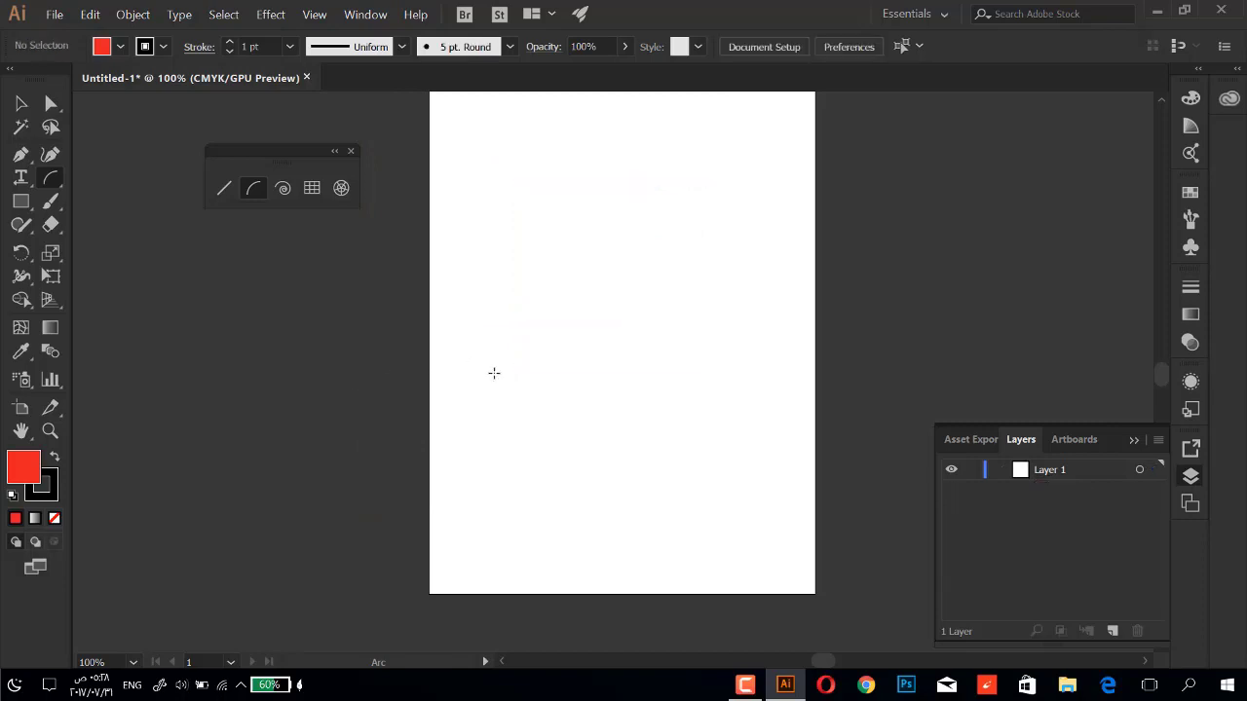
{"action": "left_click", "coordinate": [282, 189]}
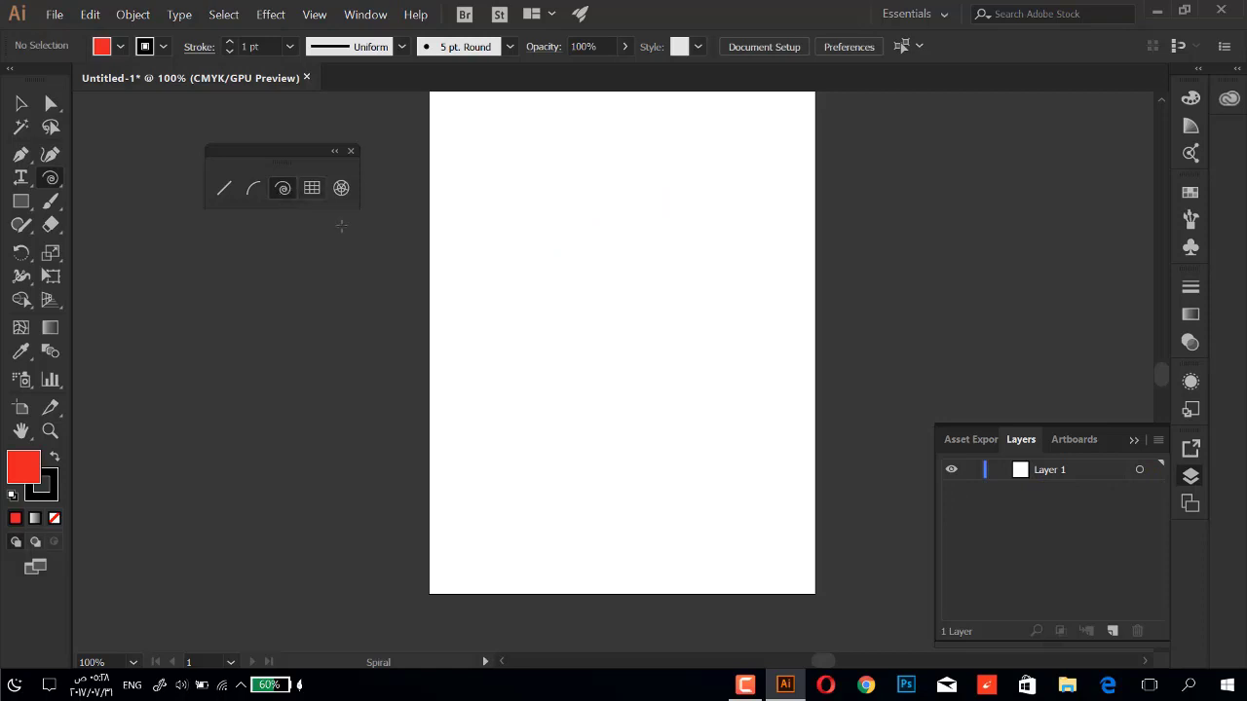
{"action": "left_click", "coordinate": [641, 320]}
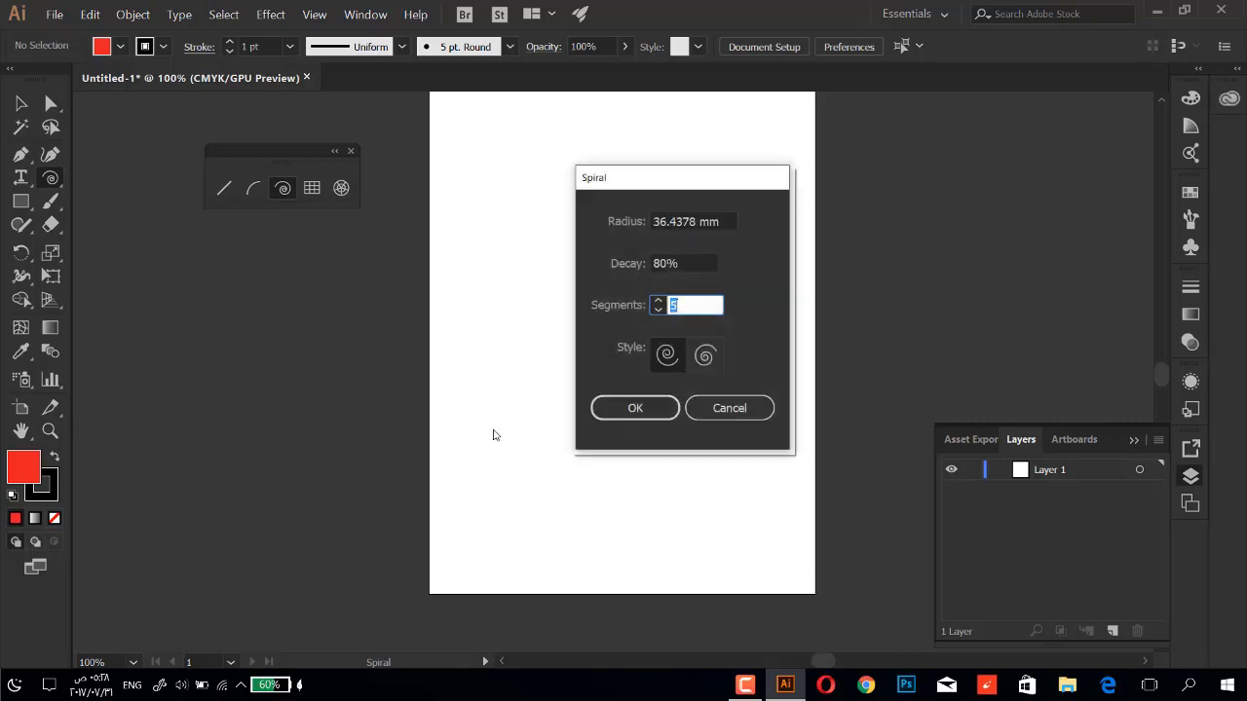
{"action": "left_click_drag", "start_coordinate": [666, 188], "coordinate": [509, 205]}
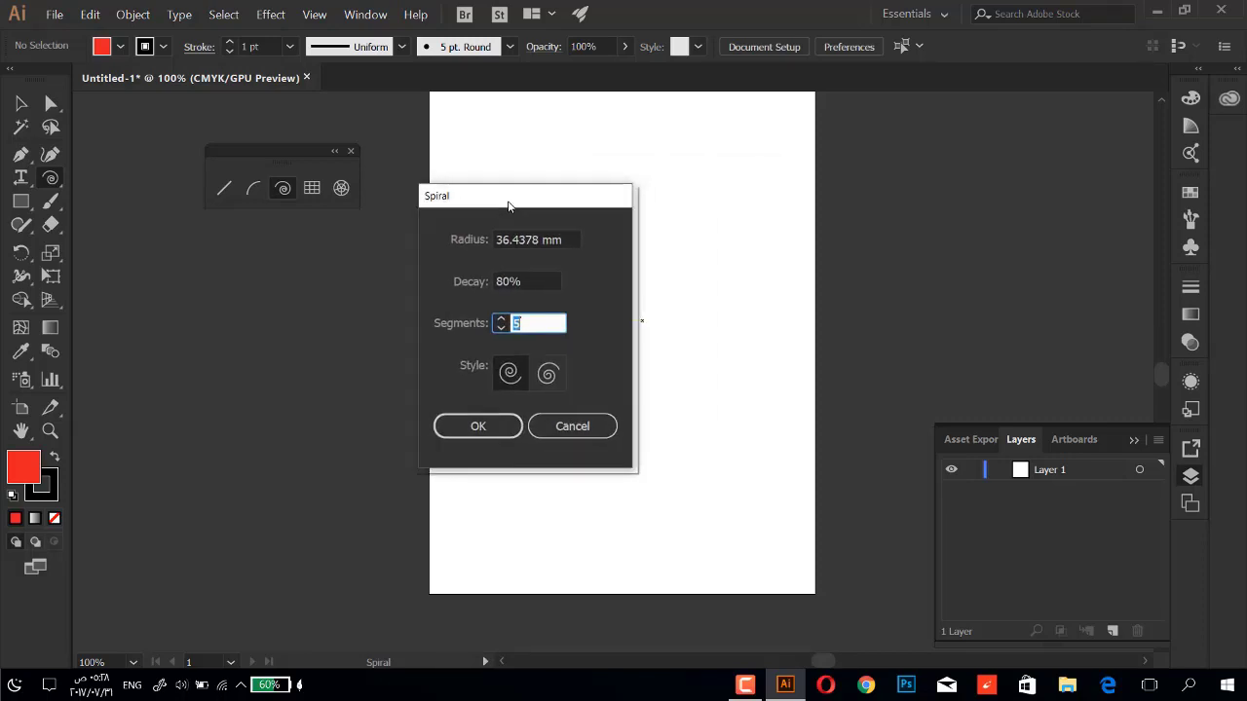
{"action": "left_click", "coordinate": [564, 239]}
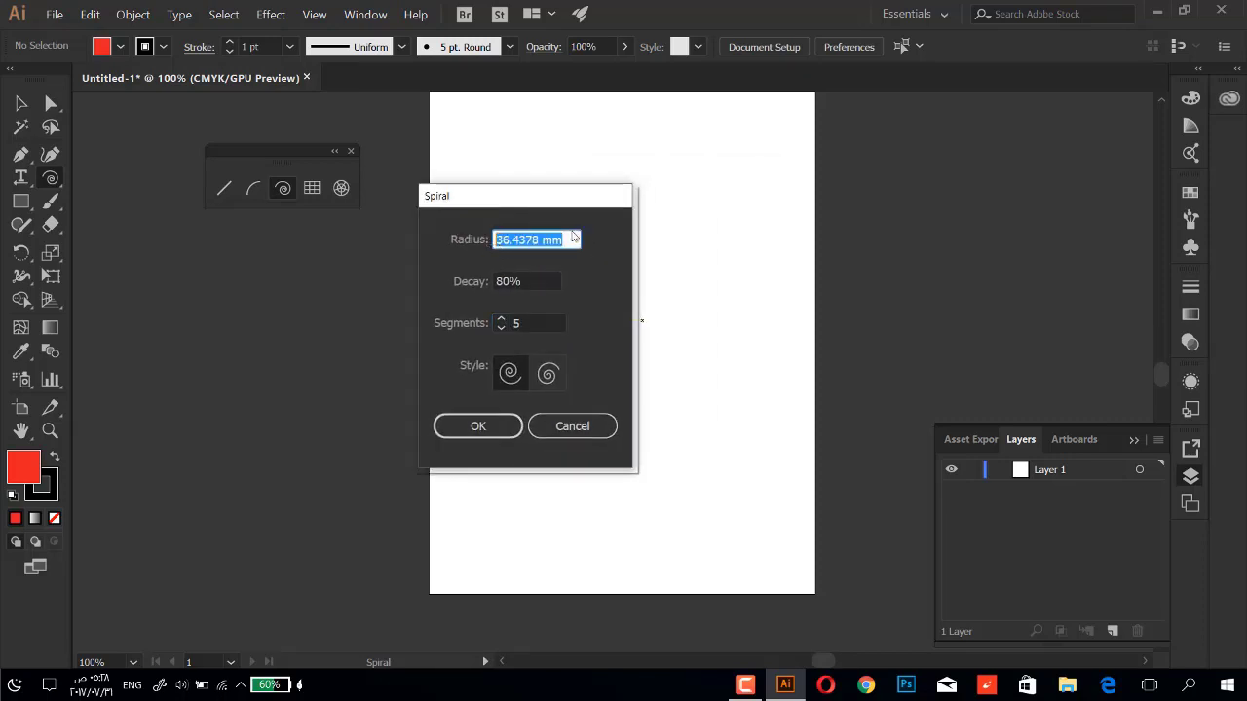
{"action": "left_click", "coordinate": [574, 238]}
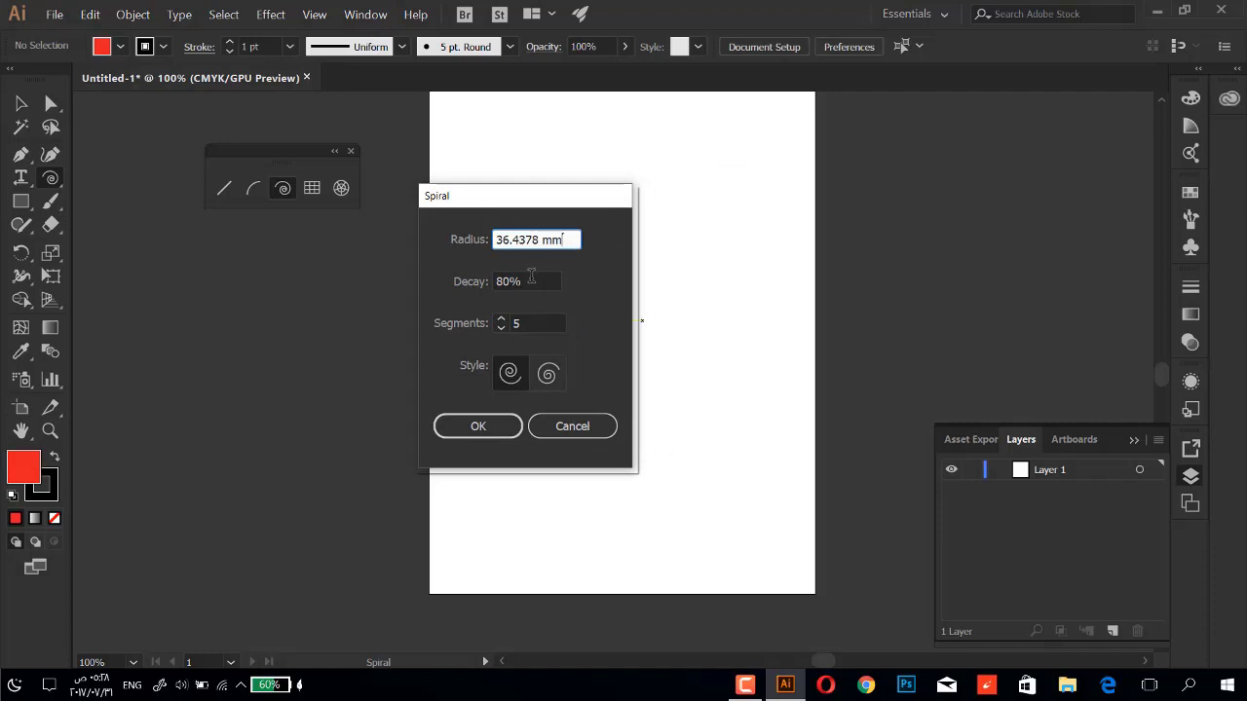
{"action": "left_click", "coordinate": [531, 280]}
{"action": "mouse_move", "coordinate": [496, 203]}
{"action": "left_mouse_down"}
{"action": "mouse_move", "coordinate": [232, 265]}
{"action": "mouse_move", "coordinate": [242, 265]}
{"action": "left_mouse_up"}
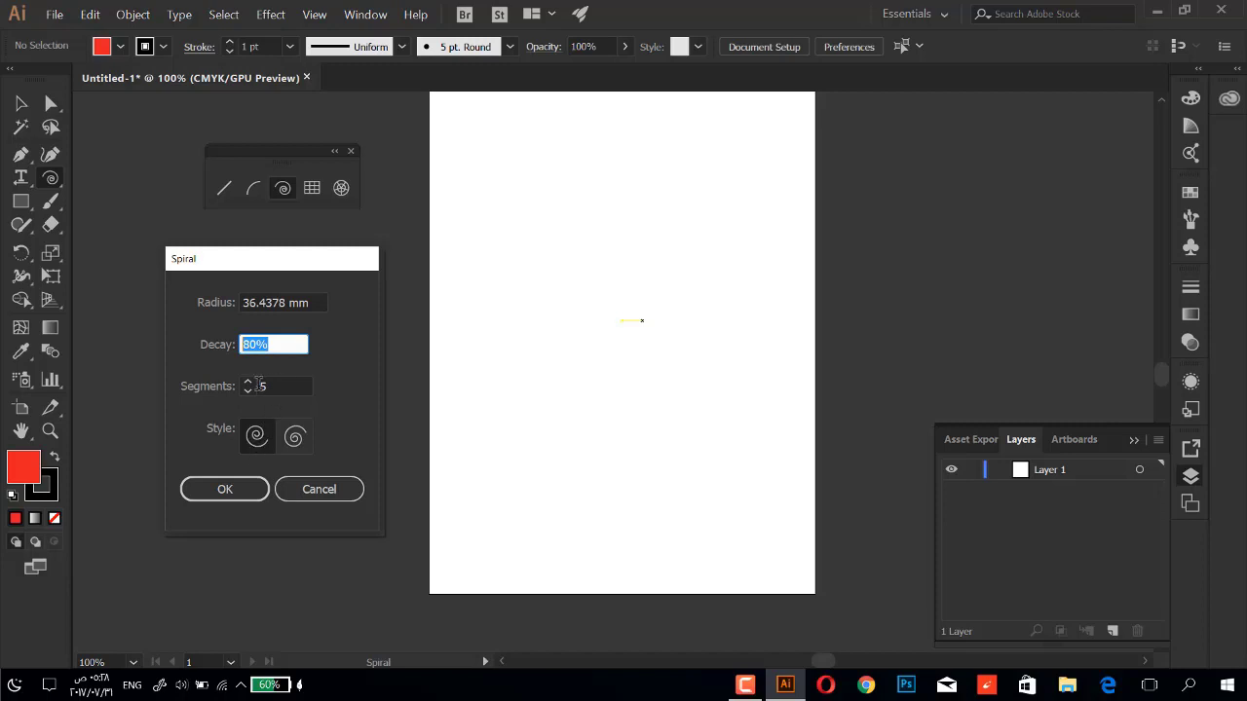
{"action": "left_click", "coordinate": [248, 381]}
{"action": "left_click", "coordinate": [248, 380]}
{"action": "left_click", "coordinate": [247, 381]}
{"action": "type", "text": "10"}
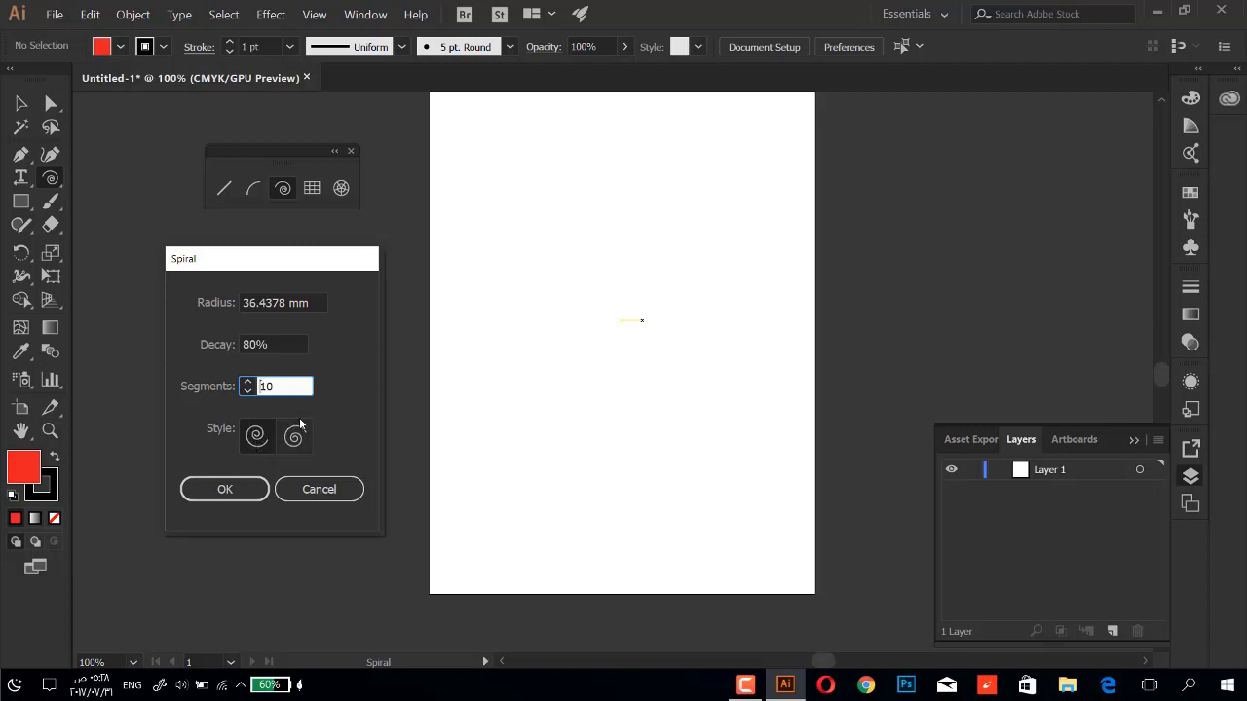
{"action": "left_click", "coordinate": [263, 487]}
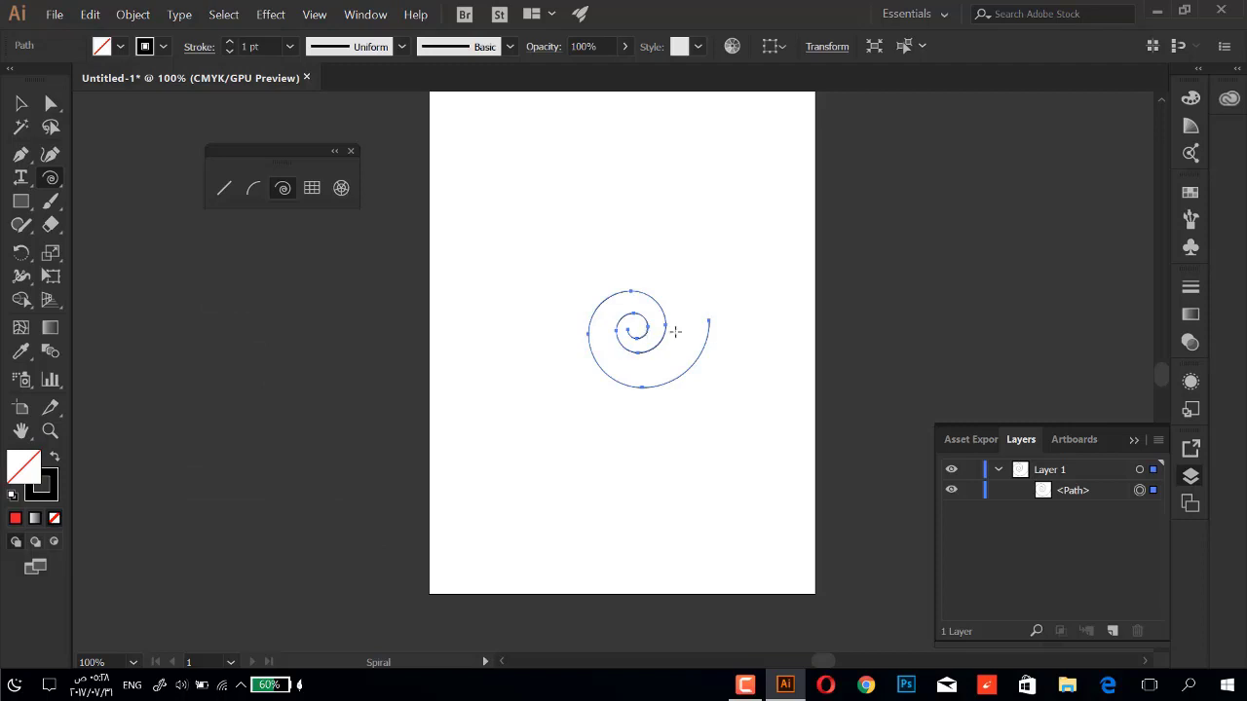
Zoom to 400% on the spiral and dismiss the Spiral options without drawing.
{"action": "key", "text": "ctrl+plus"}
{"action": "key", "text": "ctrl+plus"}
{"action": "key", "text": "ctrl+plus"}
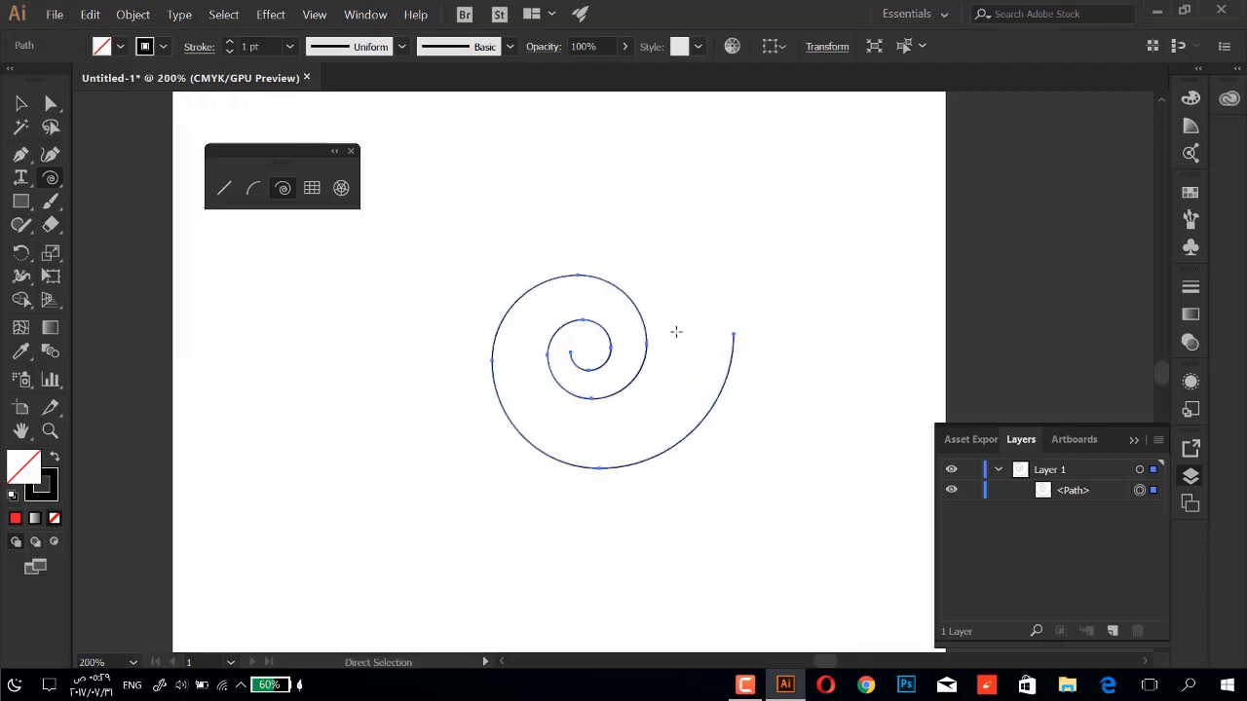
{"action": "key", "text": "ctrl+plus"}
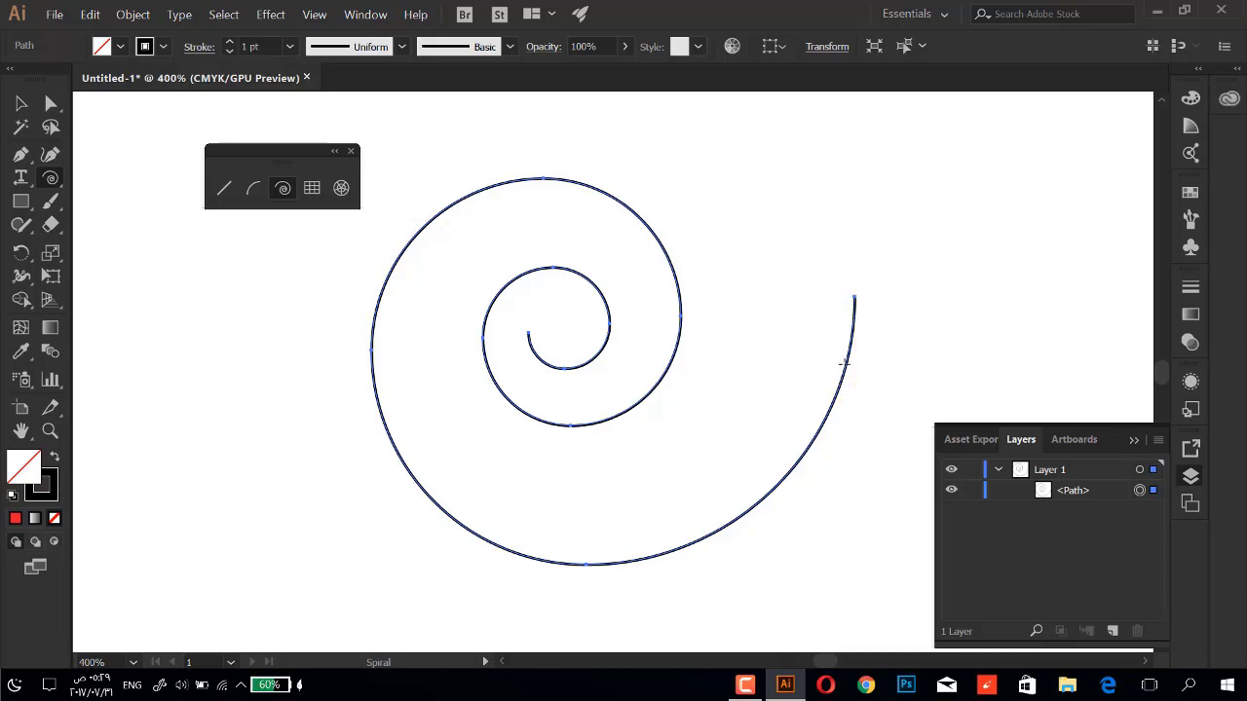
{"action": "left_click", "coordinate": [425, 361]}
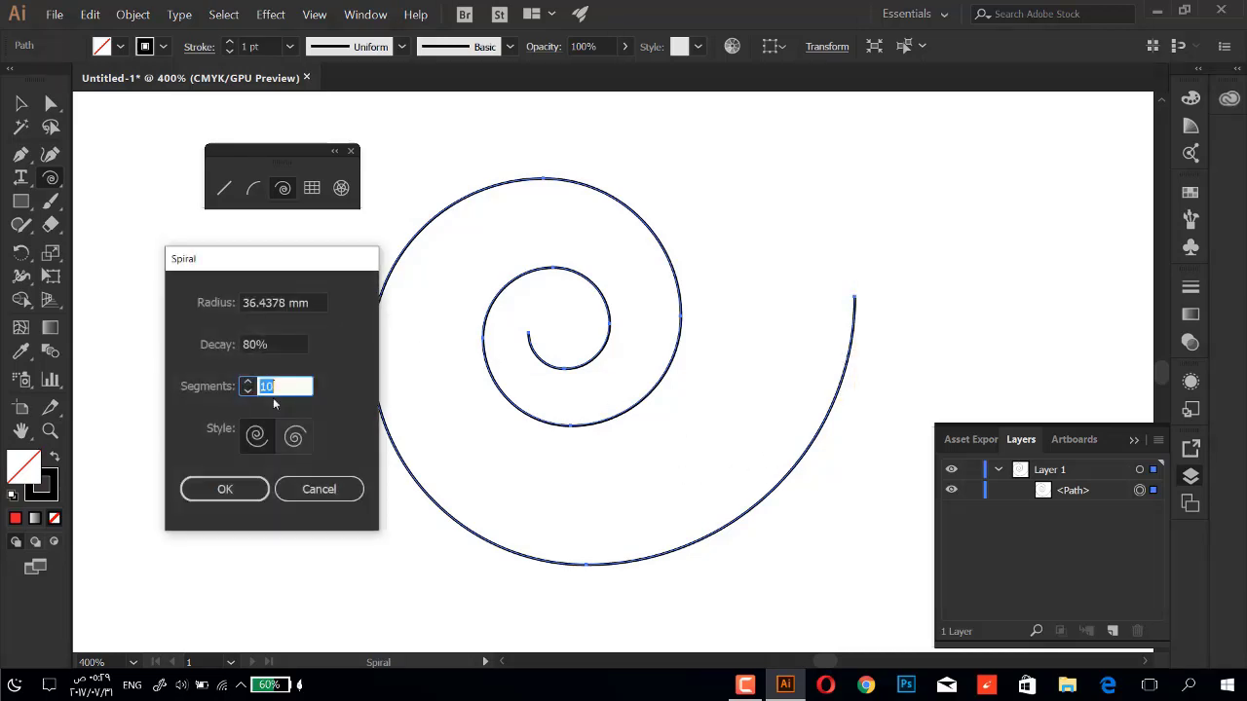
{"action": "left_click", "coordinate": [318, 489]}
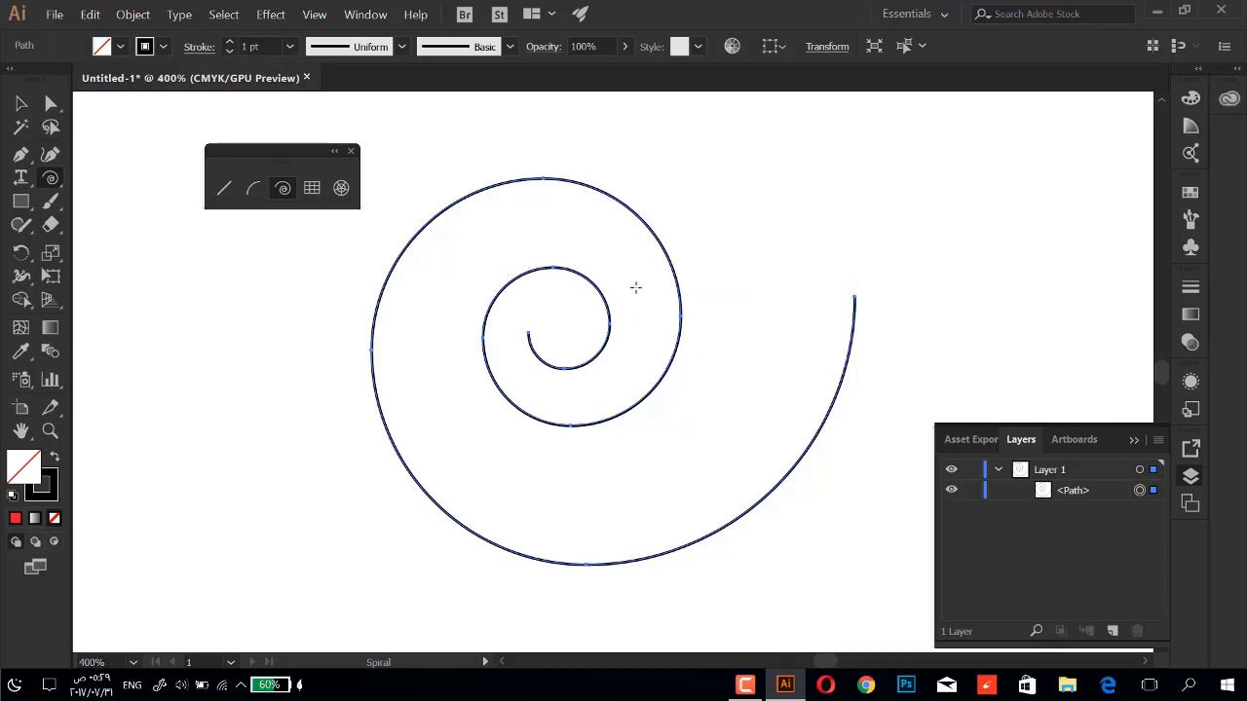
Replace the spiral with a 100% decay spiral, which comes out as a circle.
{"action": "key", "text": "Delete"}
{"action": "left_click", "coordinate": [599, 285]}
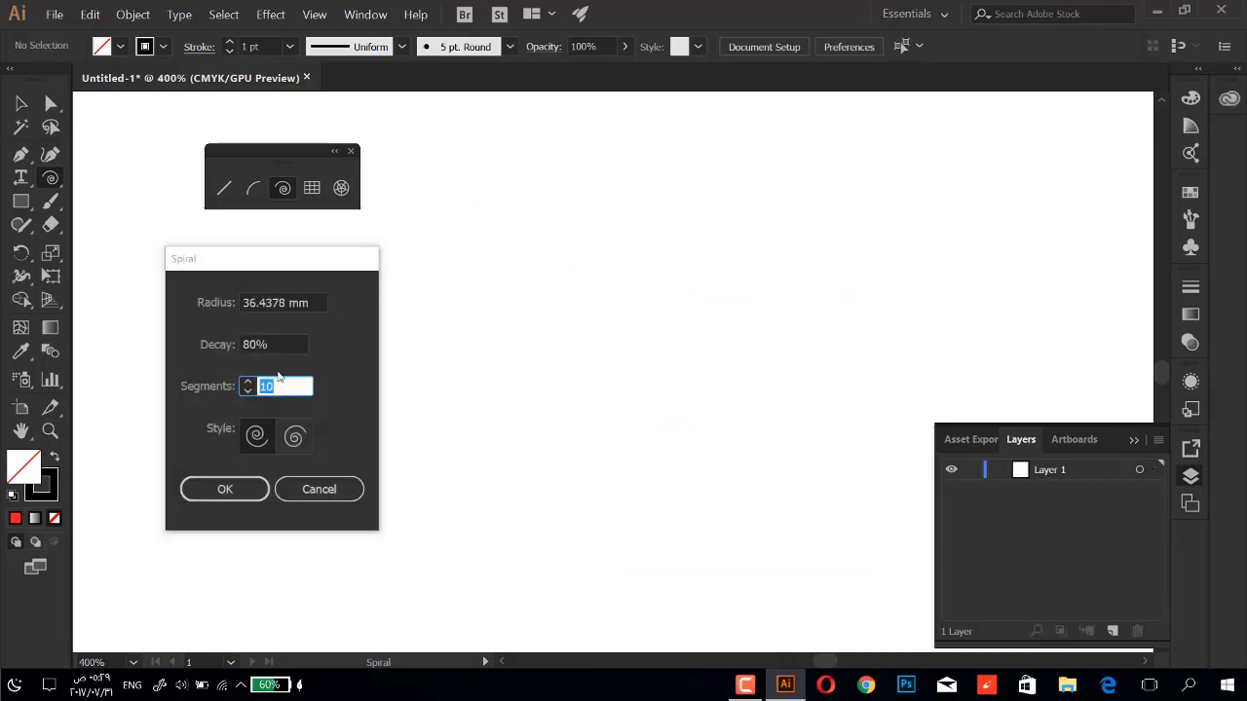
{"action": "left_click_drag", "start_coordinate": [270, 258], "coordinate": [348, 253]}
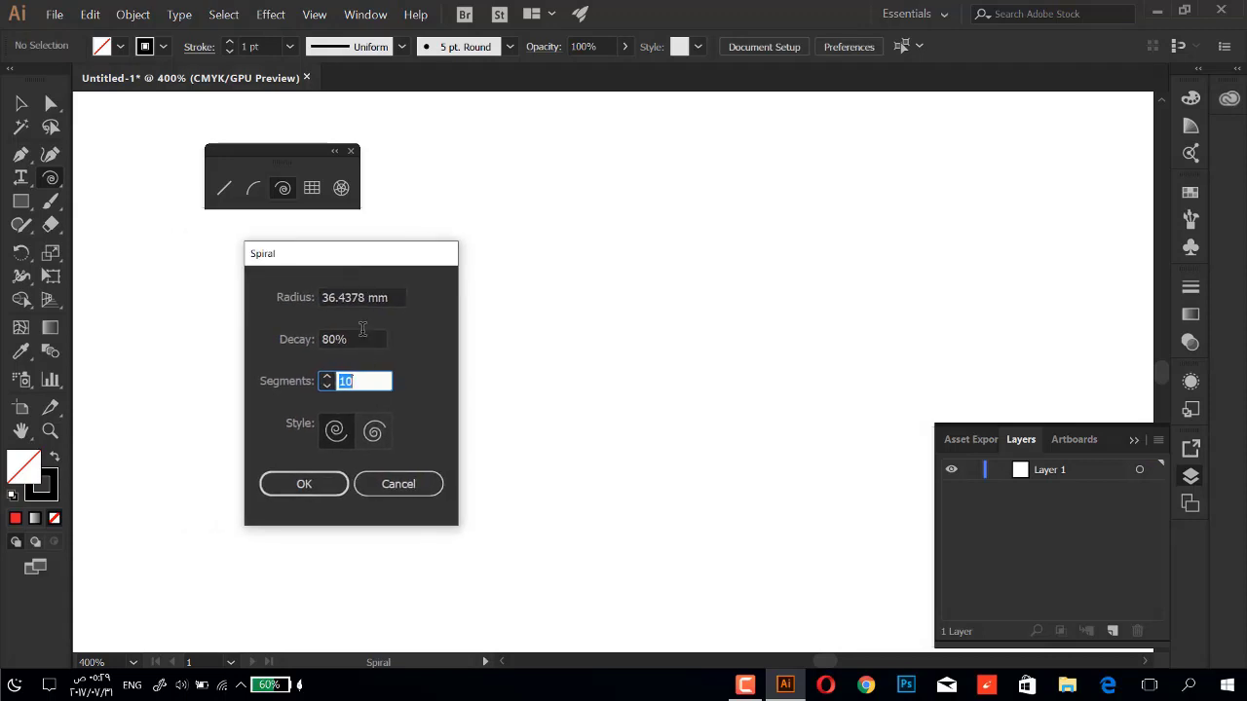
{"action": "left_click", "coordinate": [375, 339]}
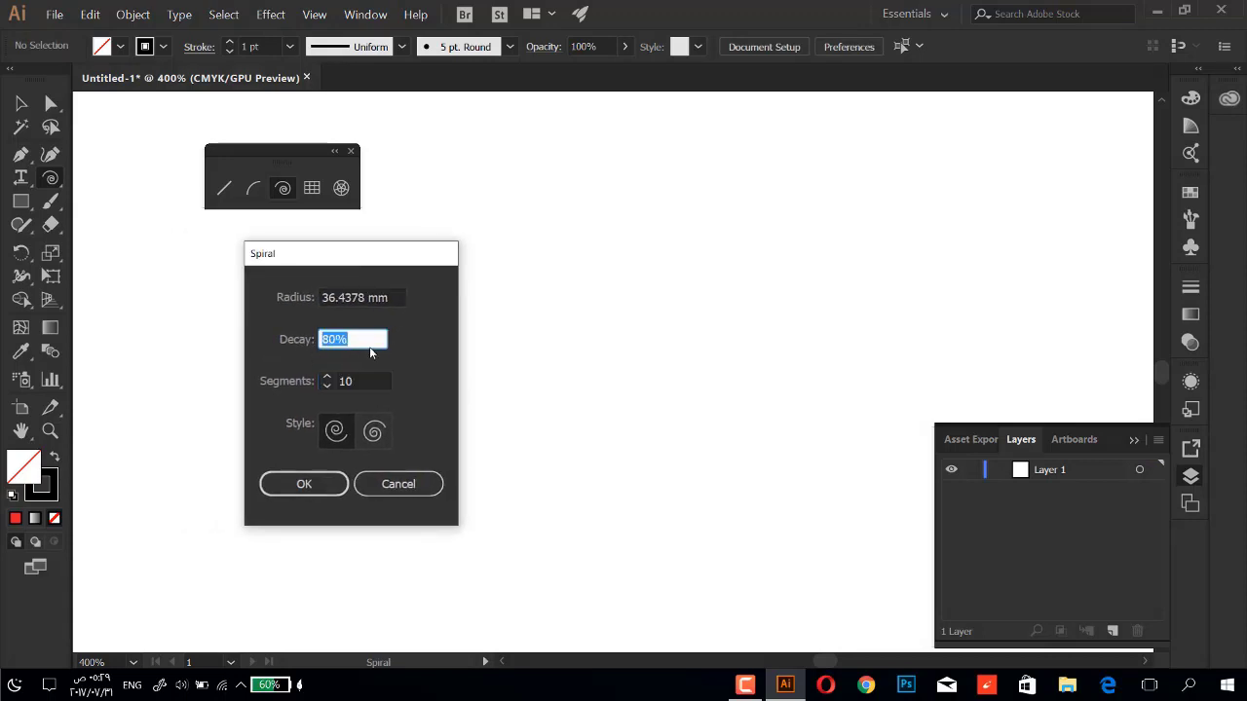
{"action": "type", "text": "100"}
{"action": "key", "text": "shift+Tab"}
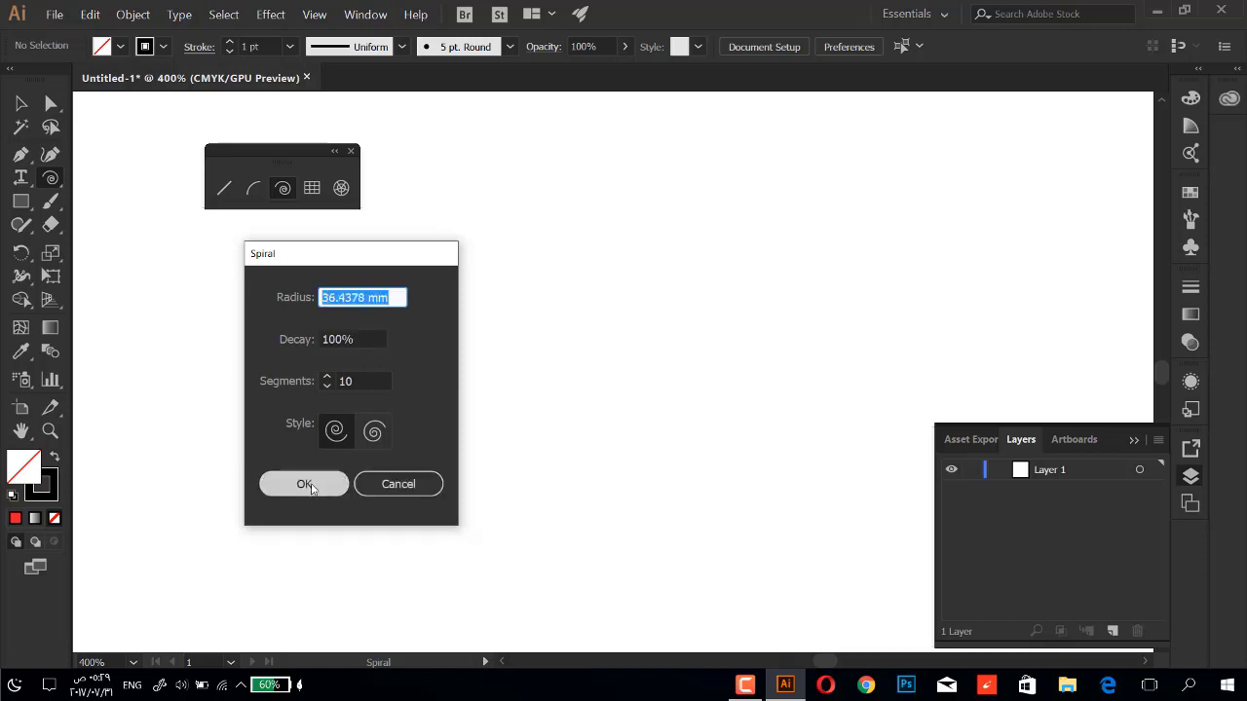
{"action": "left_click", "coordinate": [313, 487]}
{"action": "scroll", "coordinate": [807, 356], "scroll_direction": "up", "scroll_amount": 2}
{"action": "scroll", "coordinate": [763, 342], "scroll_direction": "up", "scroll_amount": 1}
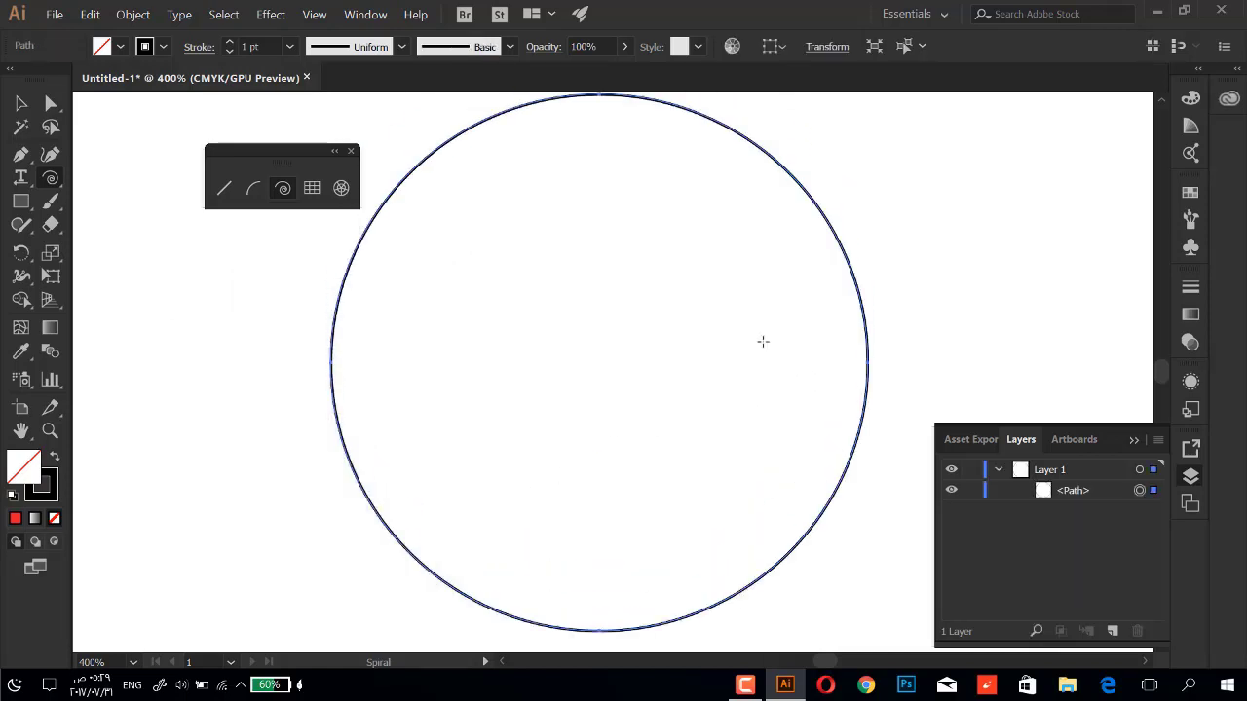
{"action": "scroll", "coordinate": [762, 342], "scroll_direction": "up", "scroll_amount": 1}
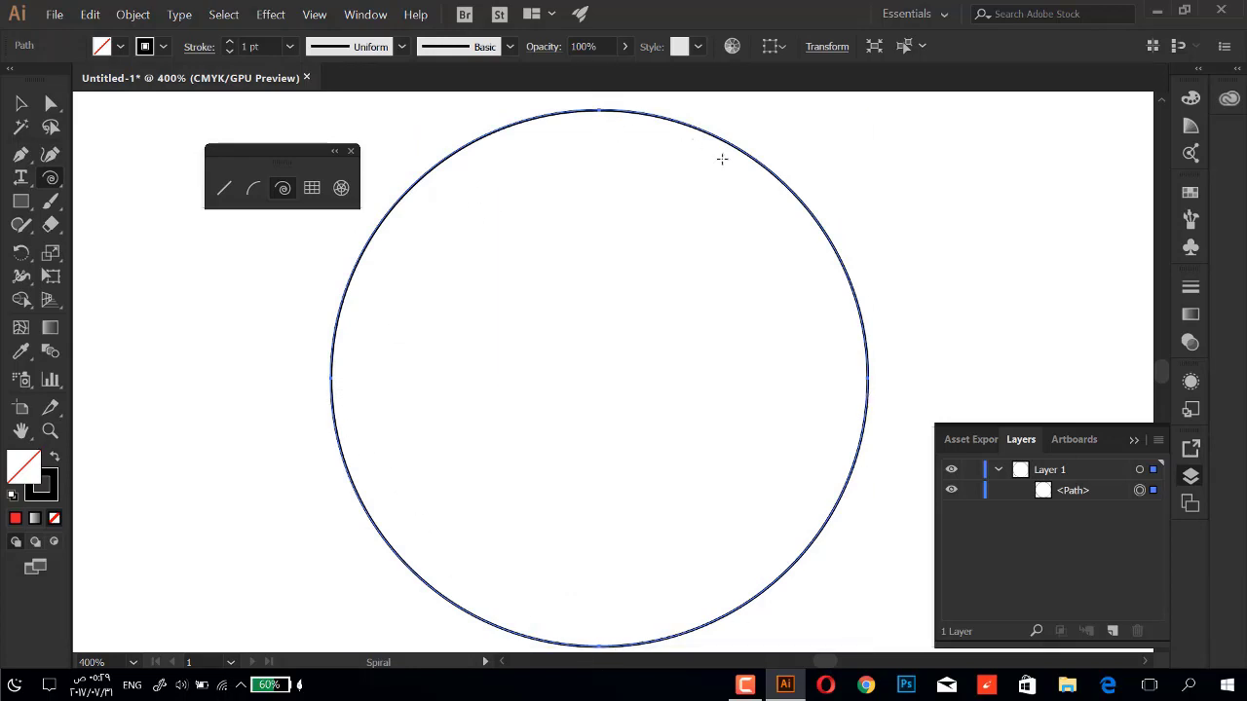
Replace the circle with a 5% decay spiral and zoom to view it.
{"action": "key", "text": "Delete"}
{"action": "left_click", "coordinate": [594, 285]}
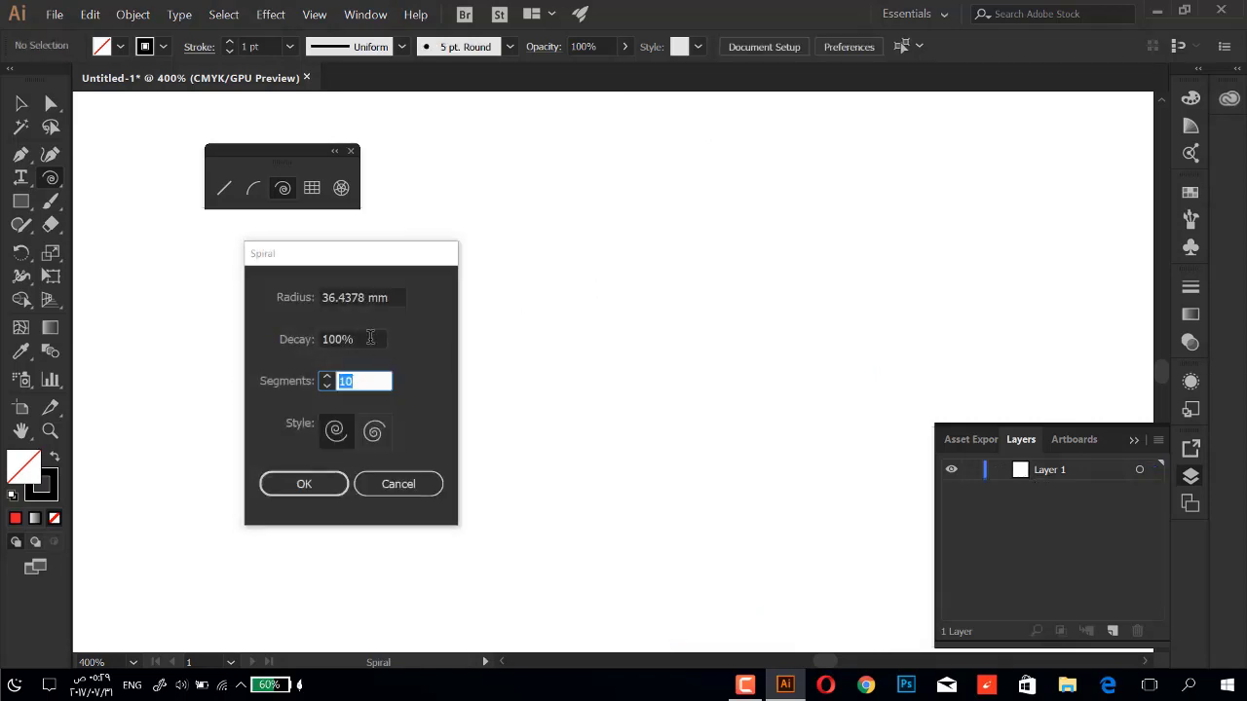
{"action": "key", "text": "shift+Tab"}
{"action": "type", "text": "5"}
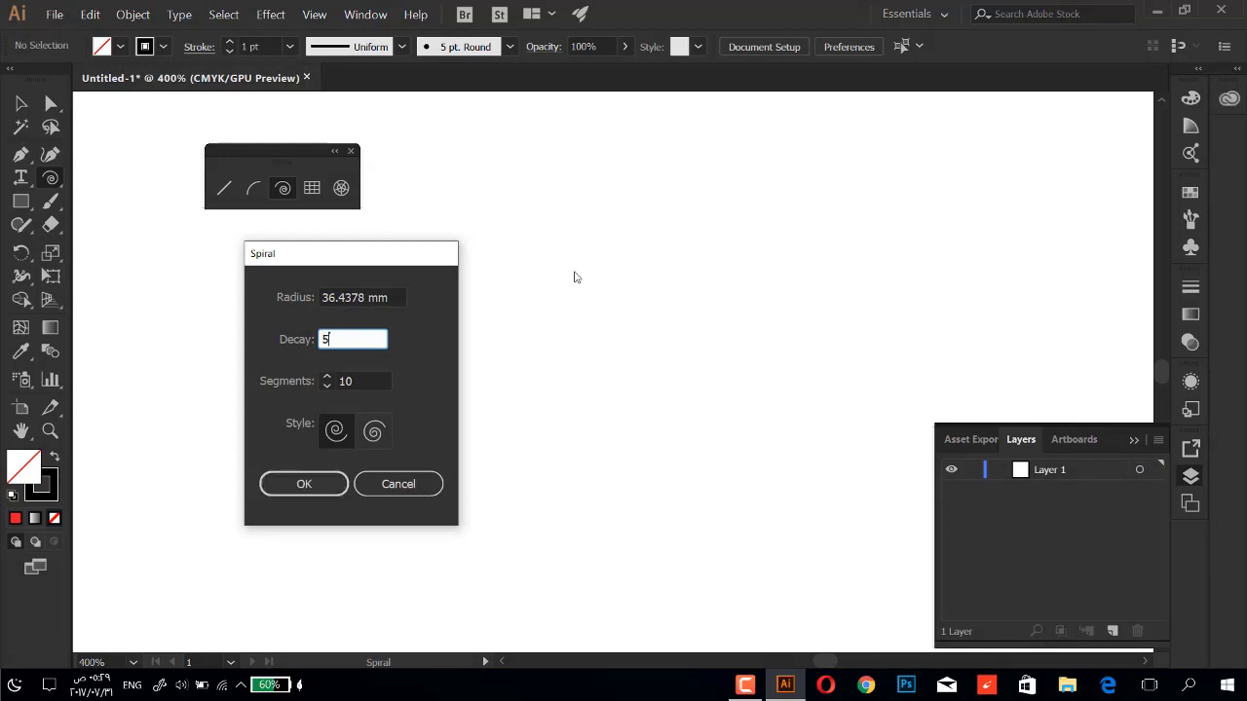
{"action": "left_click", "coordinate": [304, 484]}
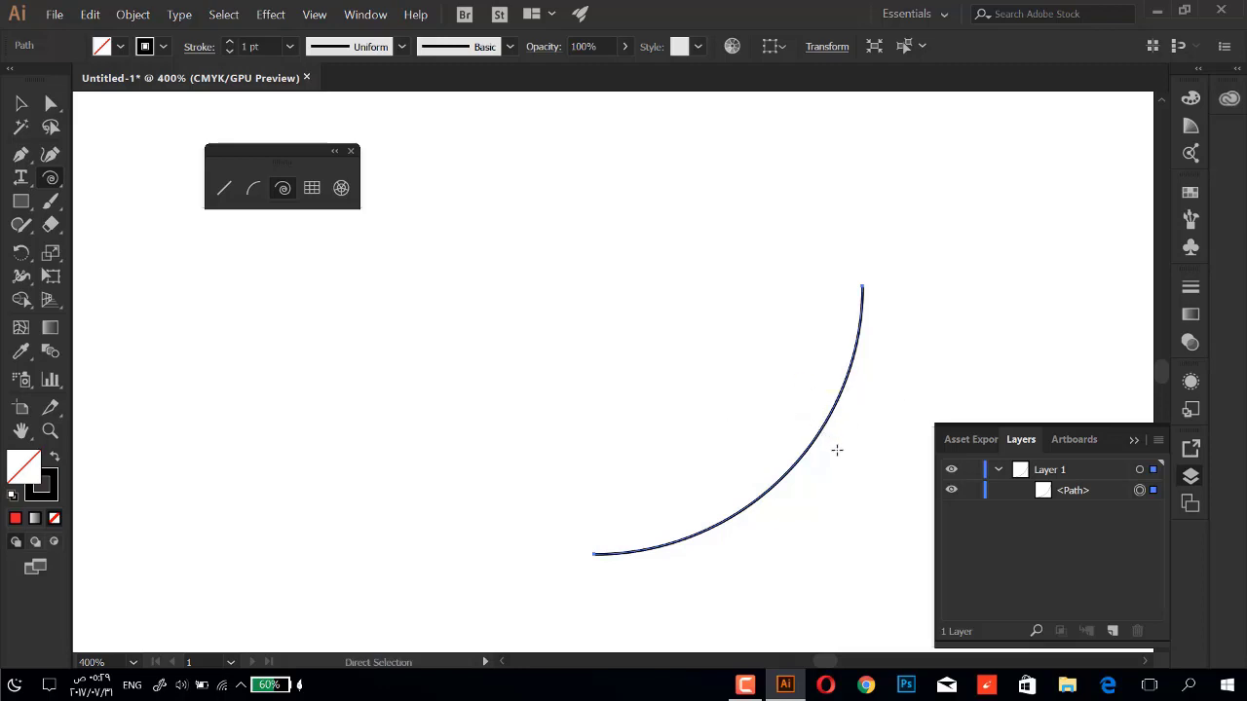
{"action": "key", "text": "ctrl+1"}
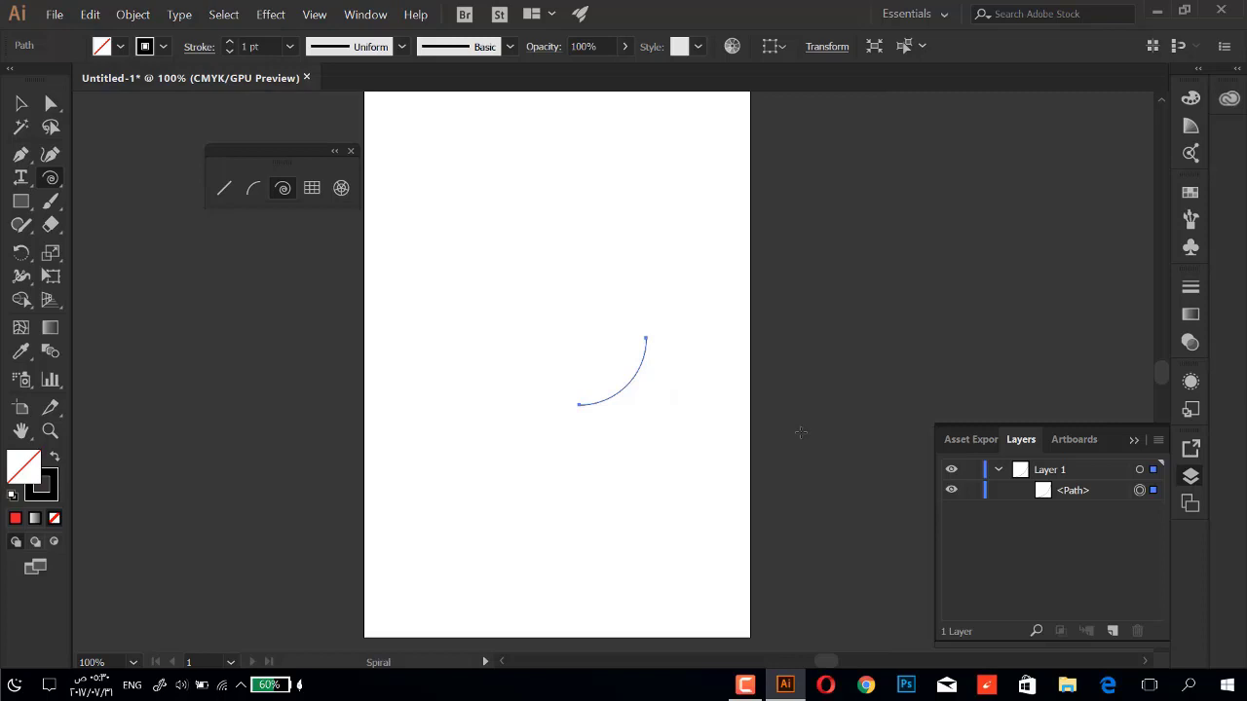
{"action": "key", "text": "ctrl+plus"}
{"action": "key", "text": "ctrl+plus"}
{"action": "key", "text": "ctrl+plus"}
{"action": "key", "text": "ctrl+plus"}
{"action": "key", "text": "ctrl+plus"}
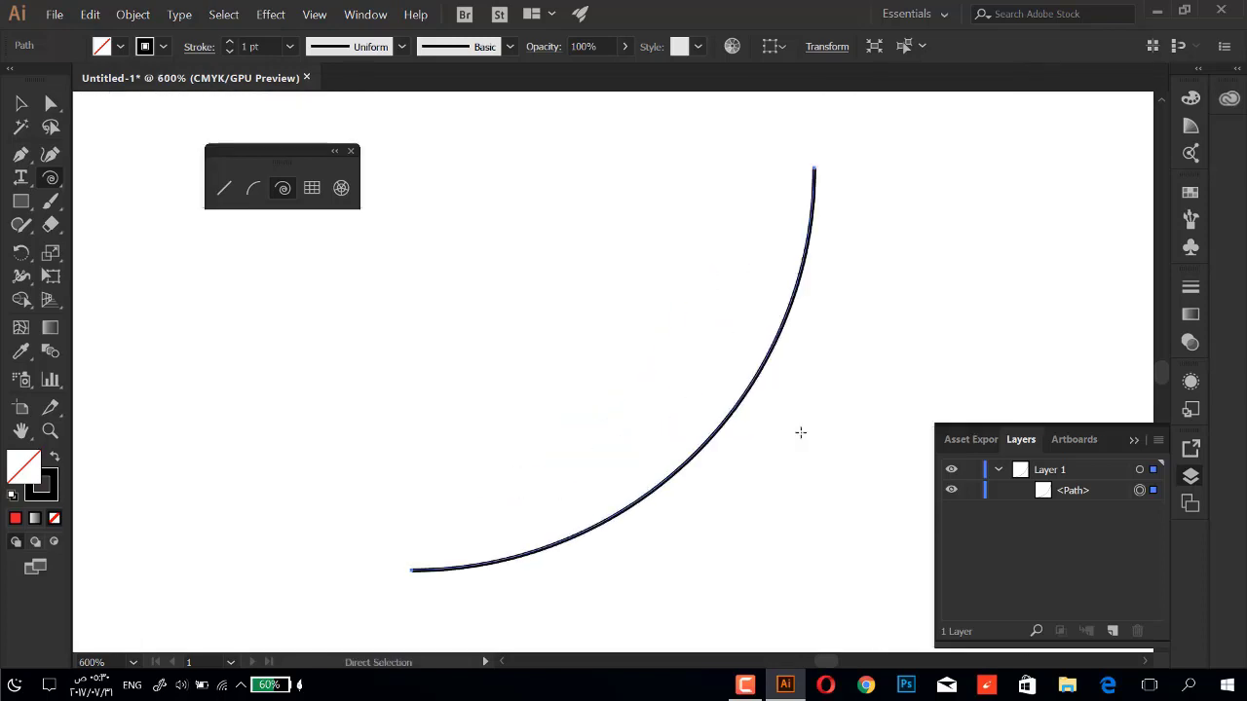
Delete the arc, draw a circular spiral with 100% decay, then delete it.
{"action": "key", "text": "Delete"}
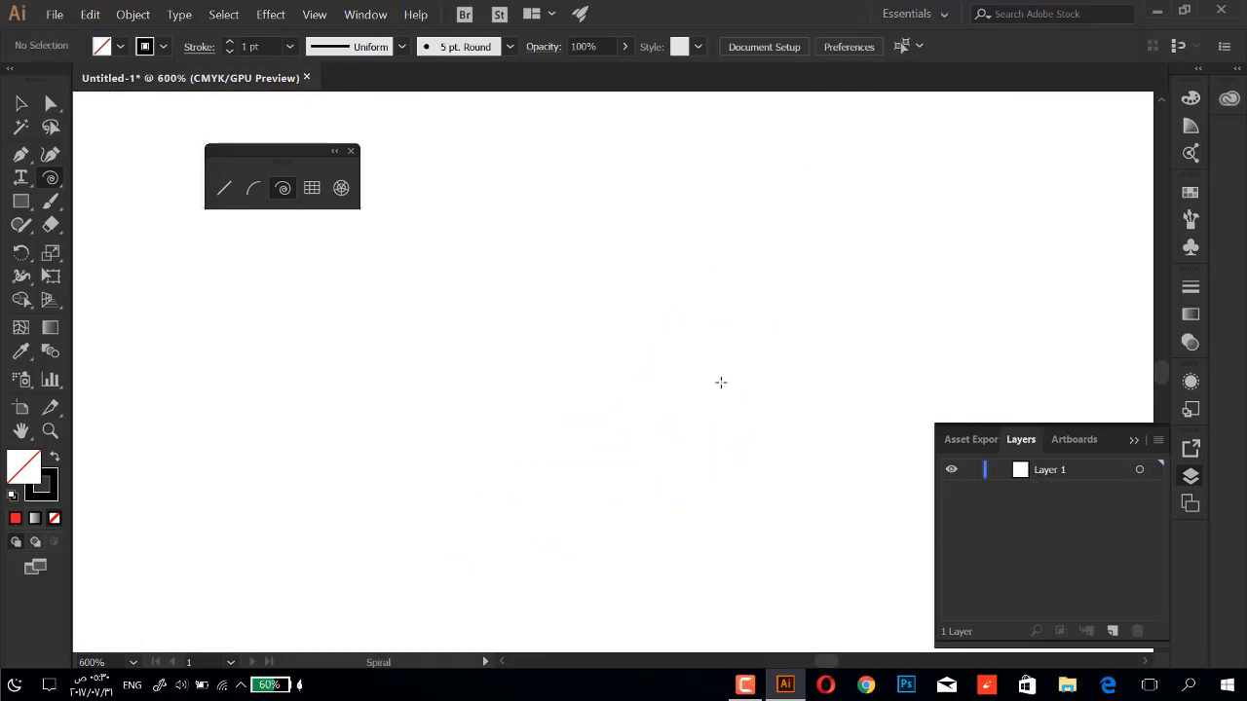
{"action": "left_click", "coordinate": [685, 356]}
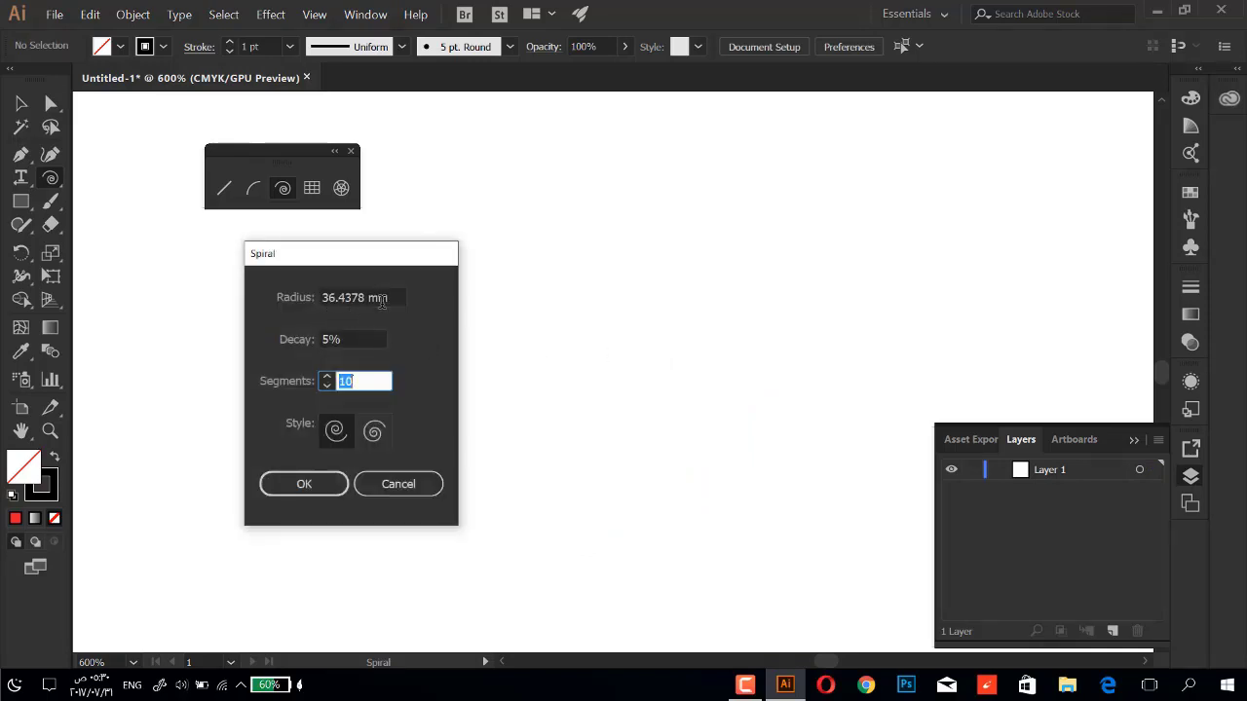
{"action": "left_click_drag", "start_coordinate": [386, 298], "coordinate": [351, 298]}
{"action": "left_click_drag", "start_coordinate": [249, 302], "coordinate": [251, 302]}
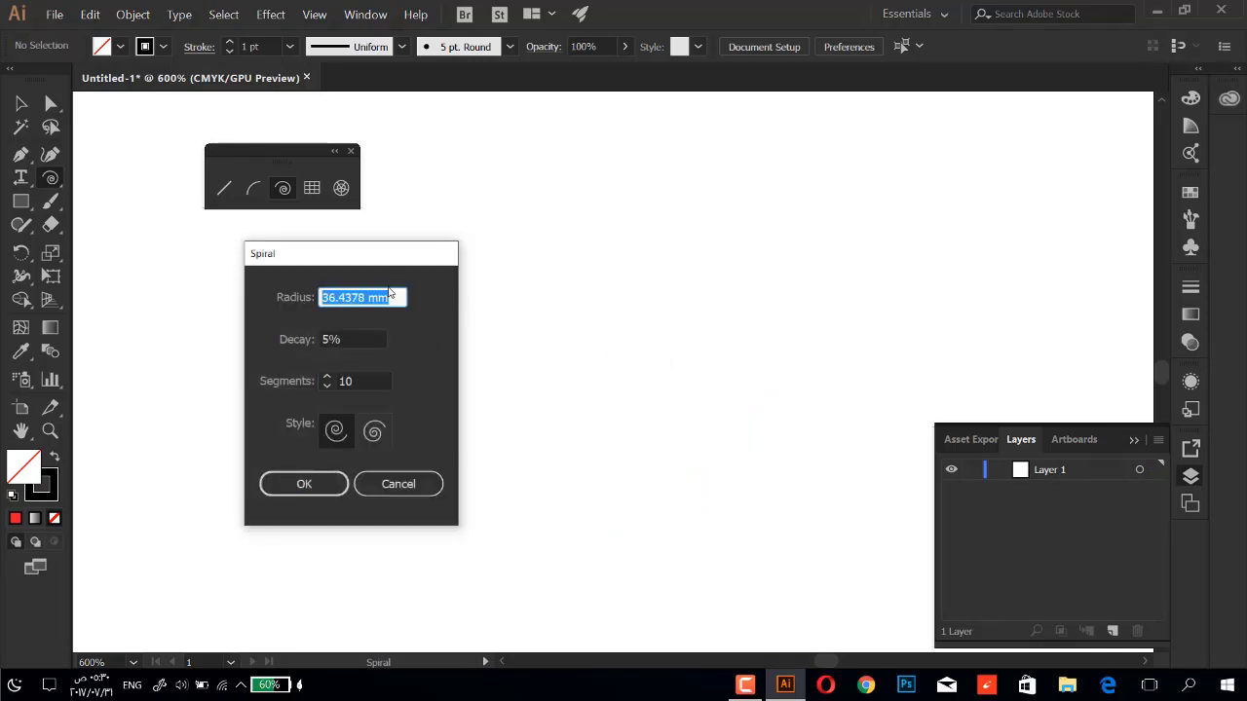
{"action": "left_click", "coordinate": [353, 339]}
{"action": "type", "text": "100"}
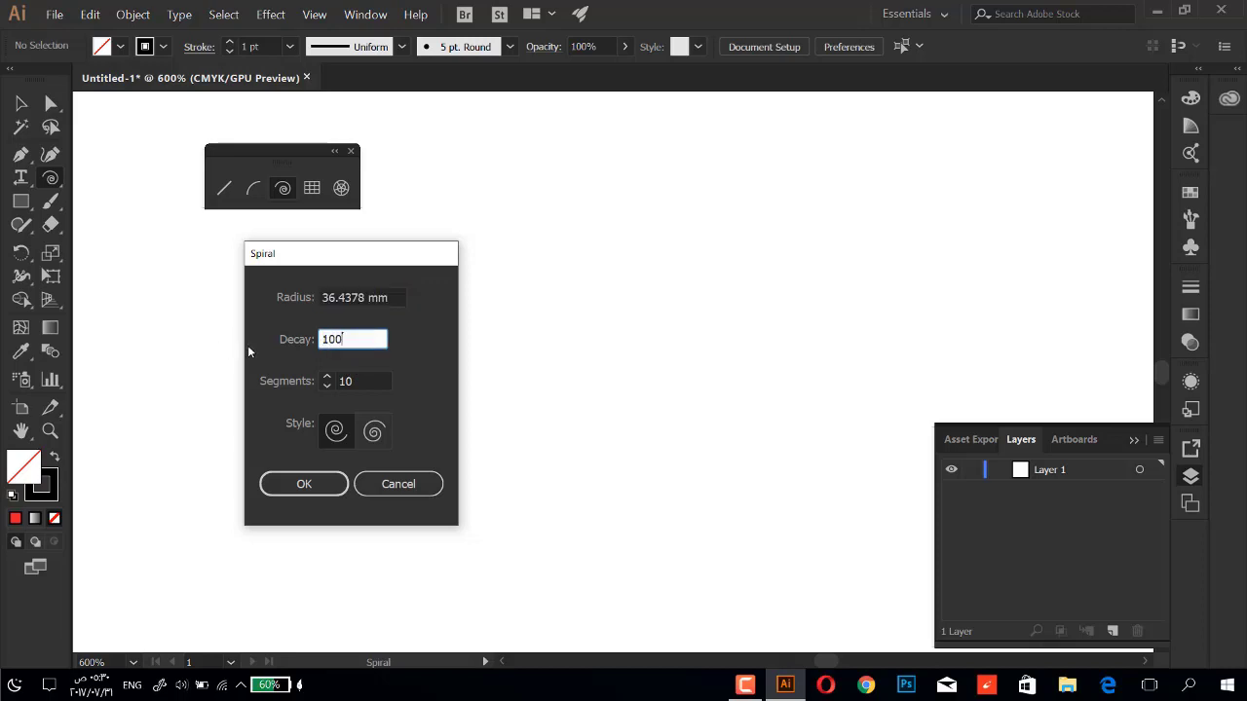
{"action": "left_click", "coordinate": [306, 485]}
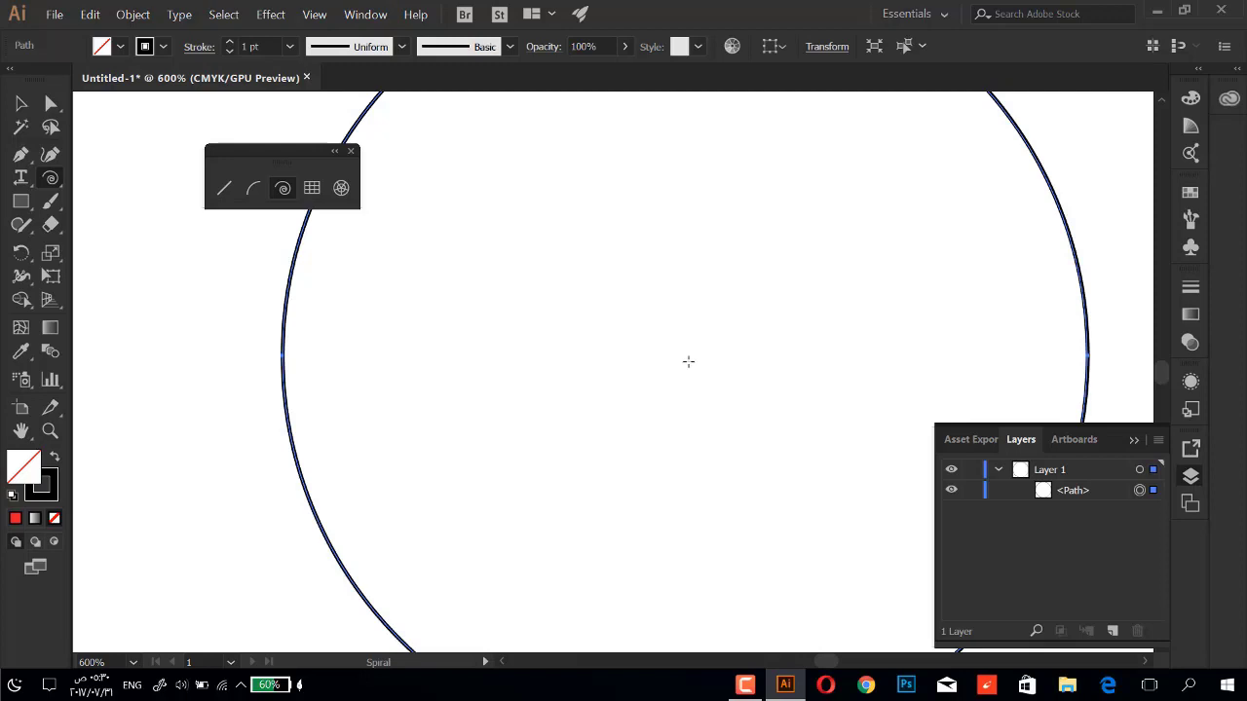
{"action": "key", "text": "Delete"}
Draw a new spiral with 50% decay.
{"action": "left_click", "coordinate": [532, 314]}
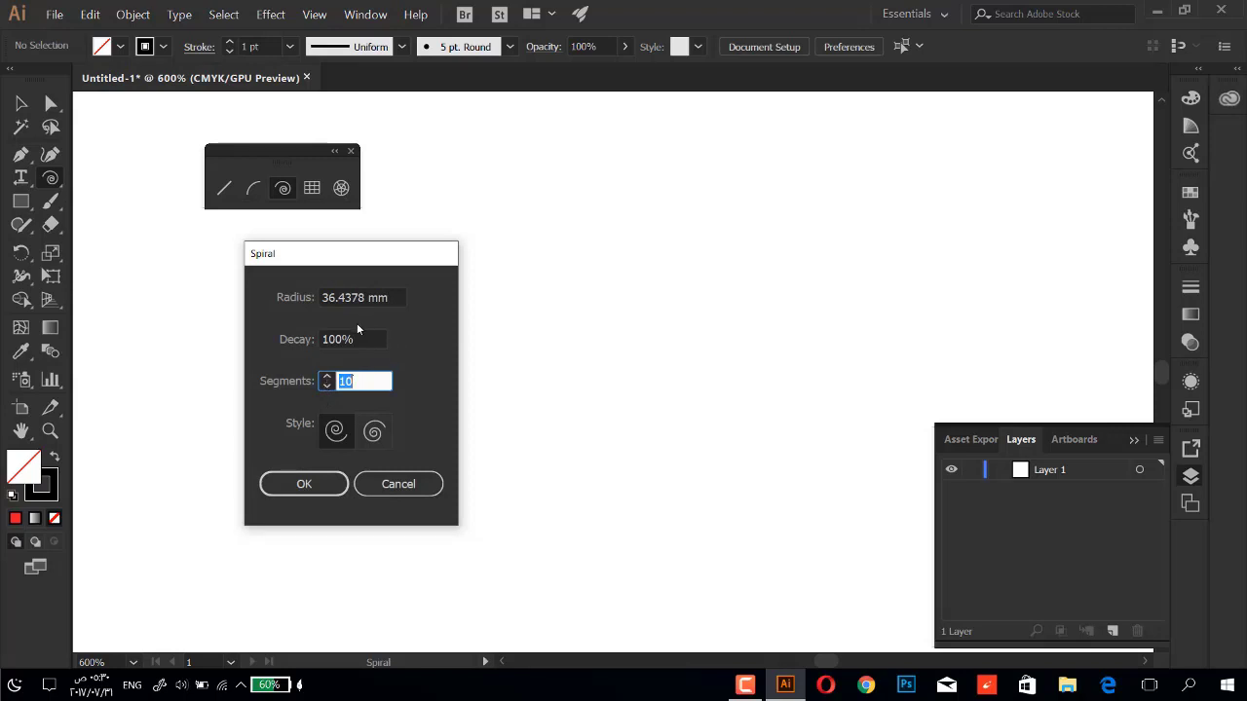
{"action": "left_click_drag", "start_coordinate": [357, 333], "coordinate": [290, 360]}
{"action": "type", "text": "8"}
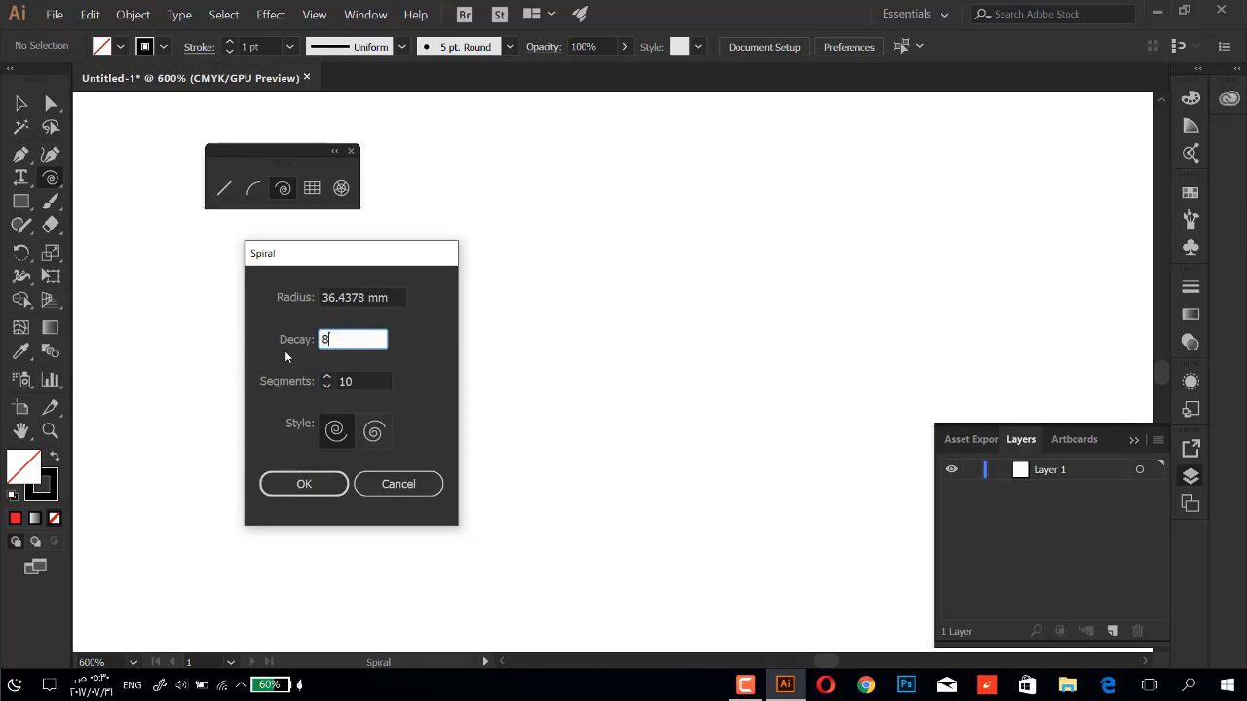
{"action": "type", "text": "0"}
{"action": "left_click_drag", "start_coordinate": [373, 339], "coordinate": [290, 352]}
{"action": "type", "text": "5"}
{"action": "type", "text": "0"}
{"action": "left_click", "coordinate": [322, 477]}
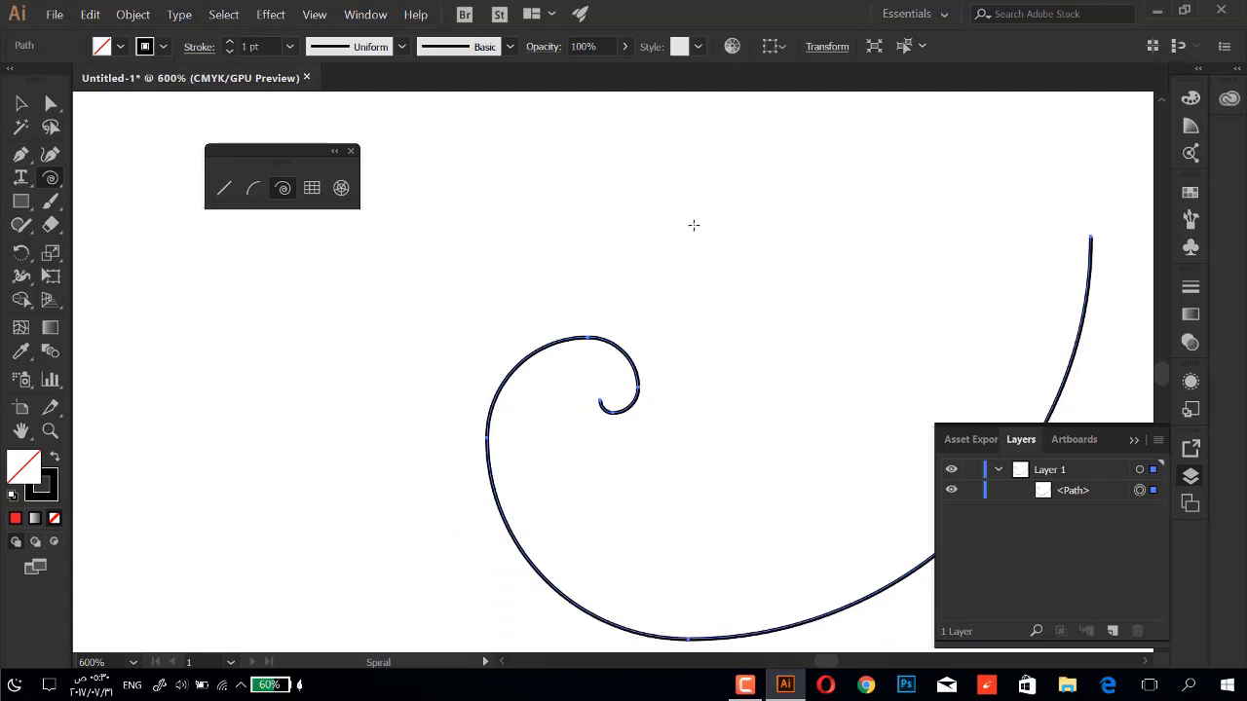
Add a second spiral with 80% decay.
{"action": "left_click", "coordinate": [559, 250]}
{"action": "key", "text": "shift+Tab"}
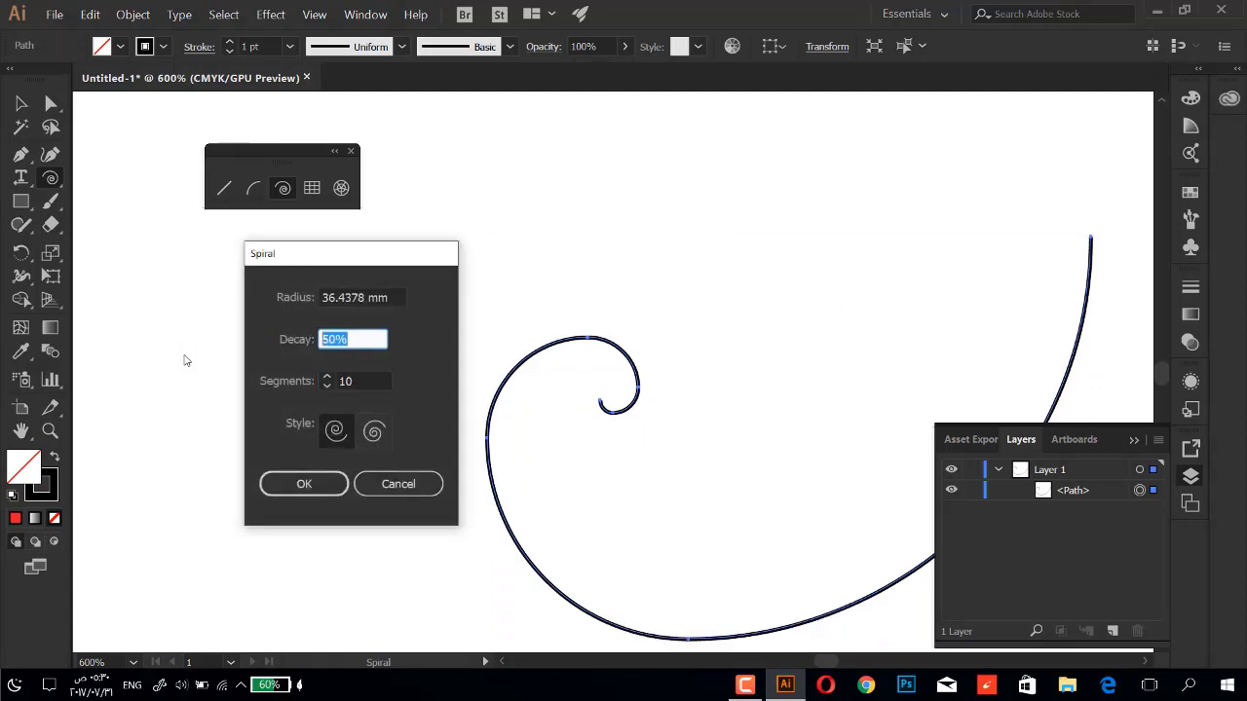
{"action": "type", "text": "80"}
{"action": "left_click", "coordinate": [315, 487]}
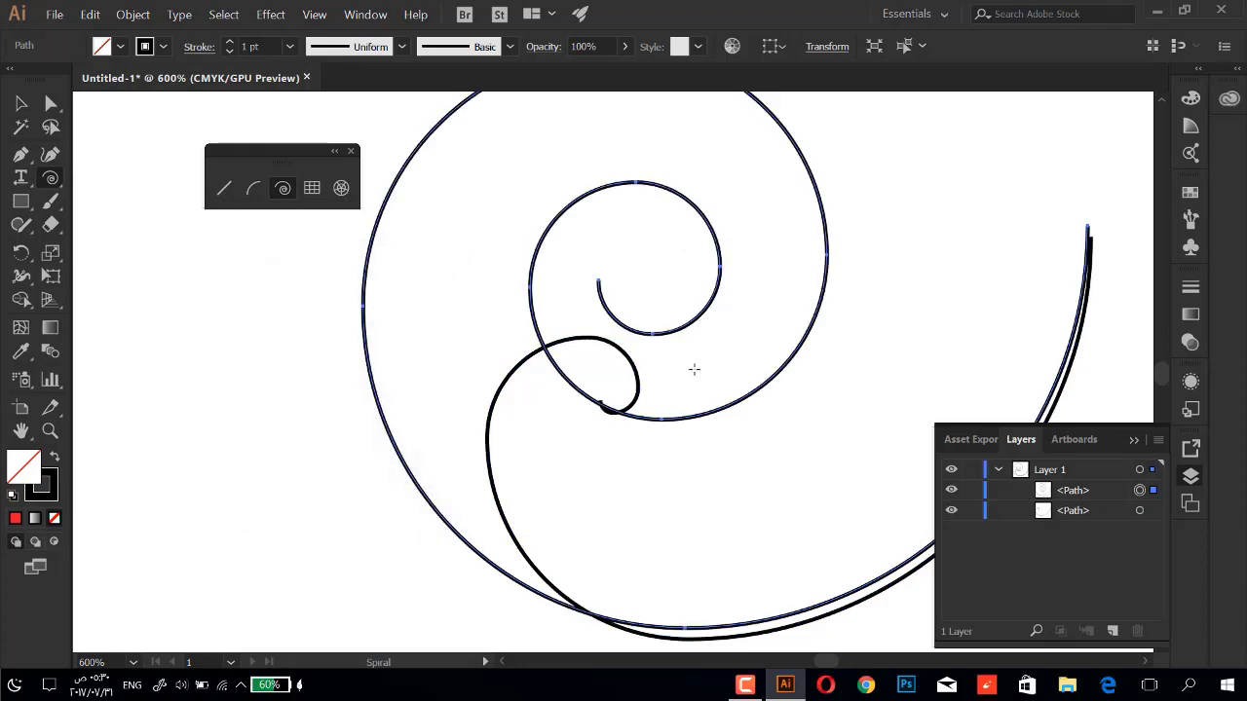
Move the large spiral up and left, then zoom out to see both spirals.
{"action": "key", "text": "ctrl"}
{"action": "left_click_drag", "start_coordinate": [604, 305], "coordinate": [212, 101]}
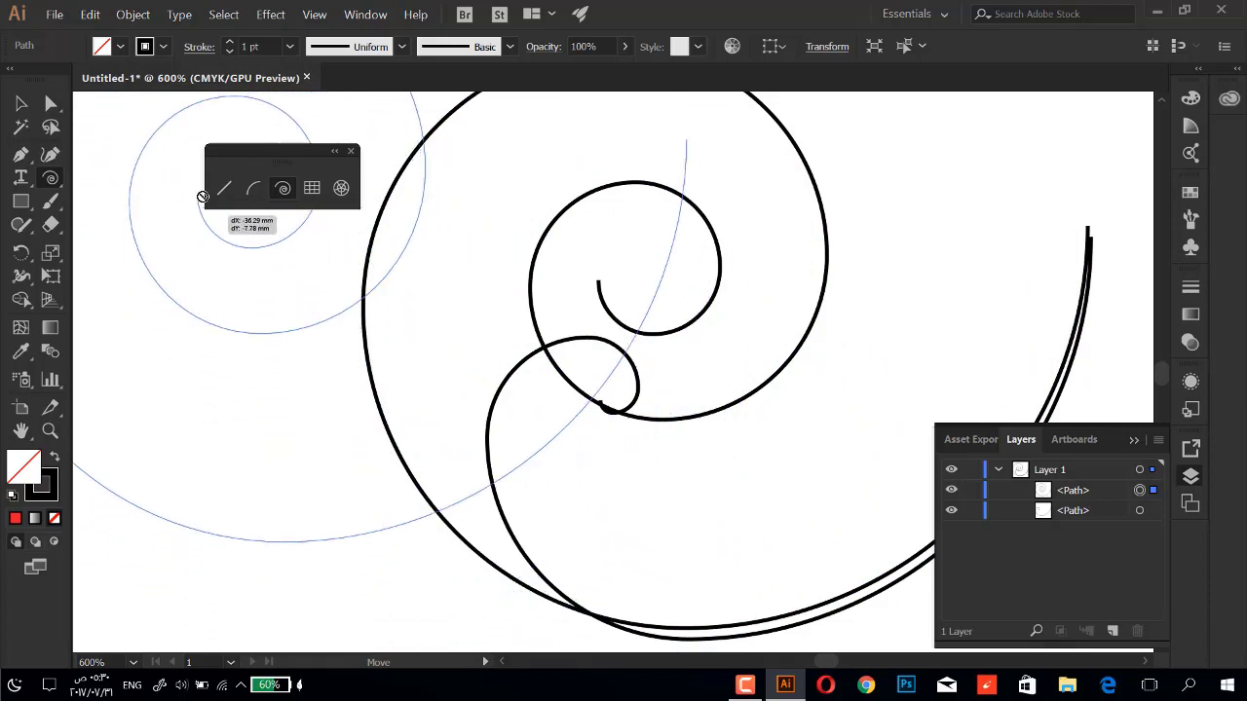
{"action": "left_click_drag", "start_coordinate": [212, 101], "coordinate": [195, 130]}
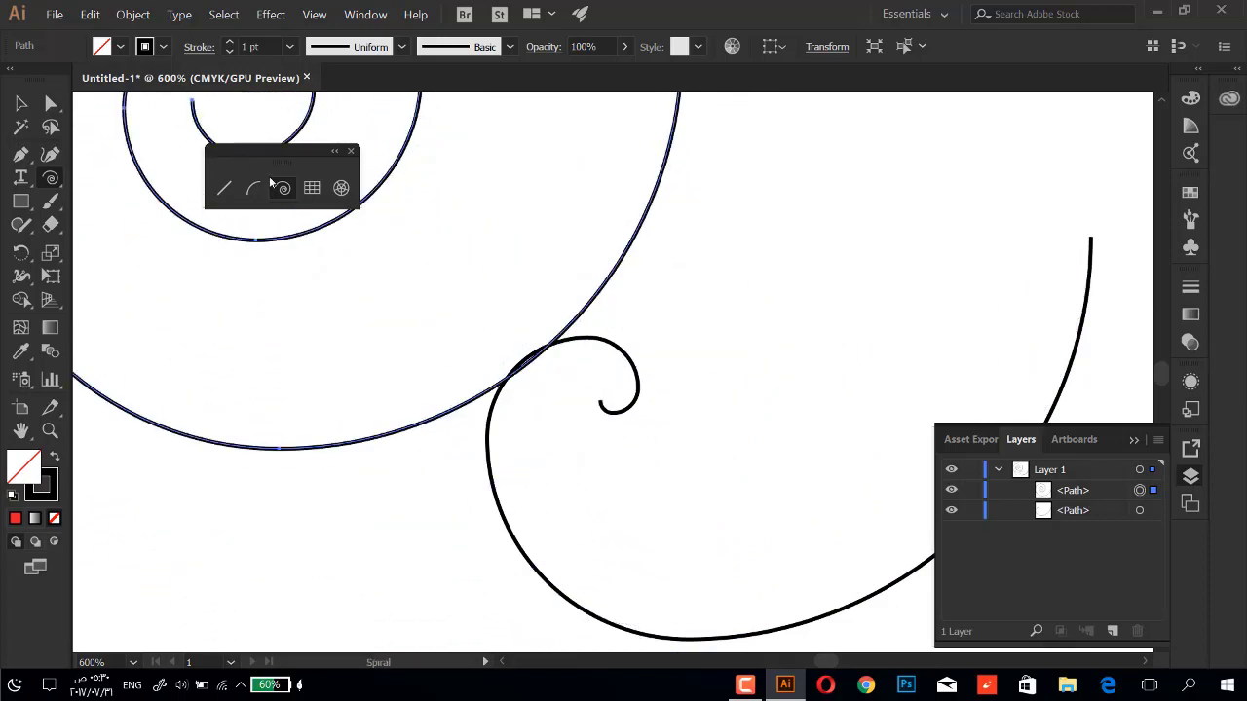
{"action": "key", "text": "ctrl+minus"}
{"action": "key", "text": "ctrl+minus"}
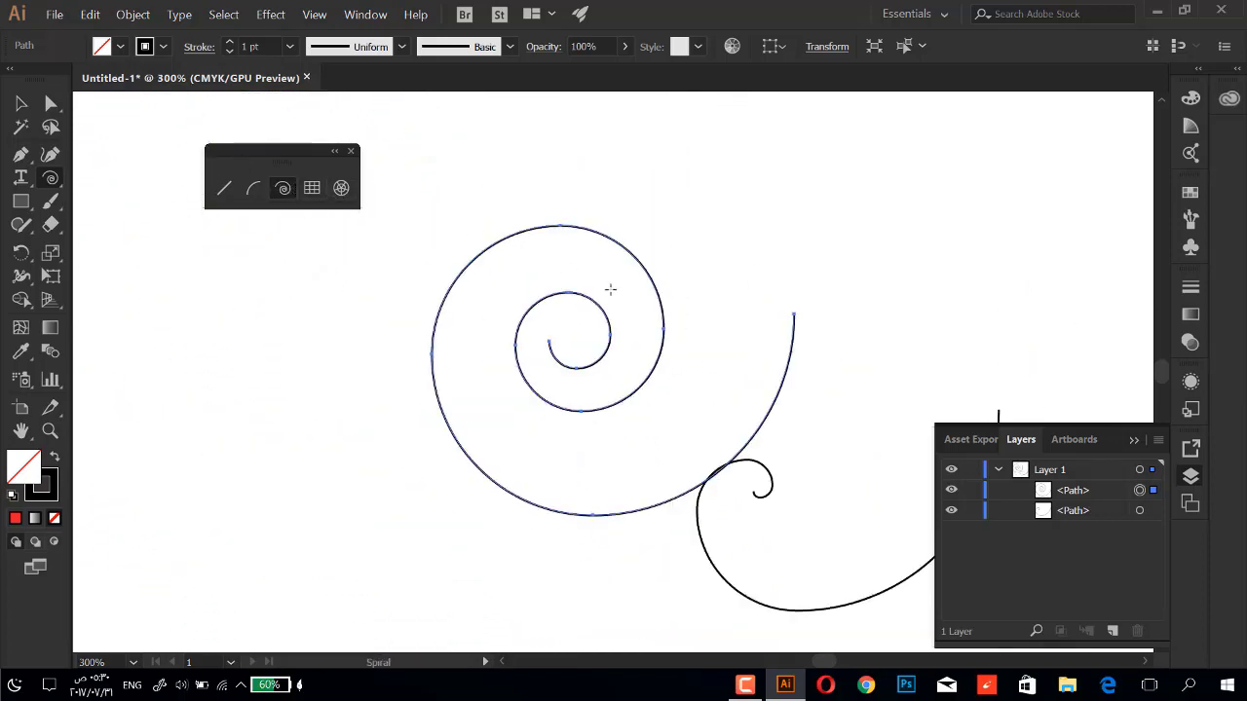
{"action": "scroll", "coordinate": [779, 366], "scroll_direction": "down", "scroll_amount": 2}
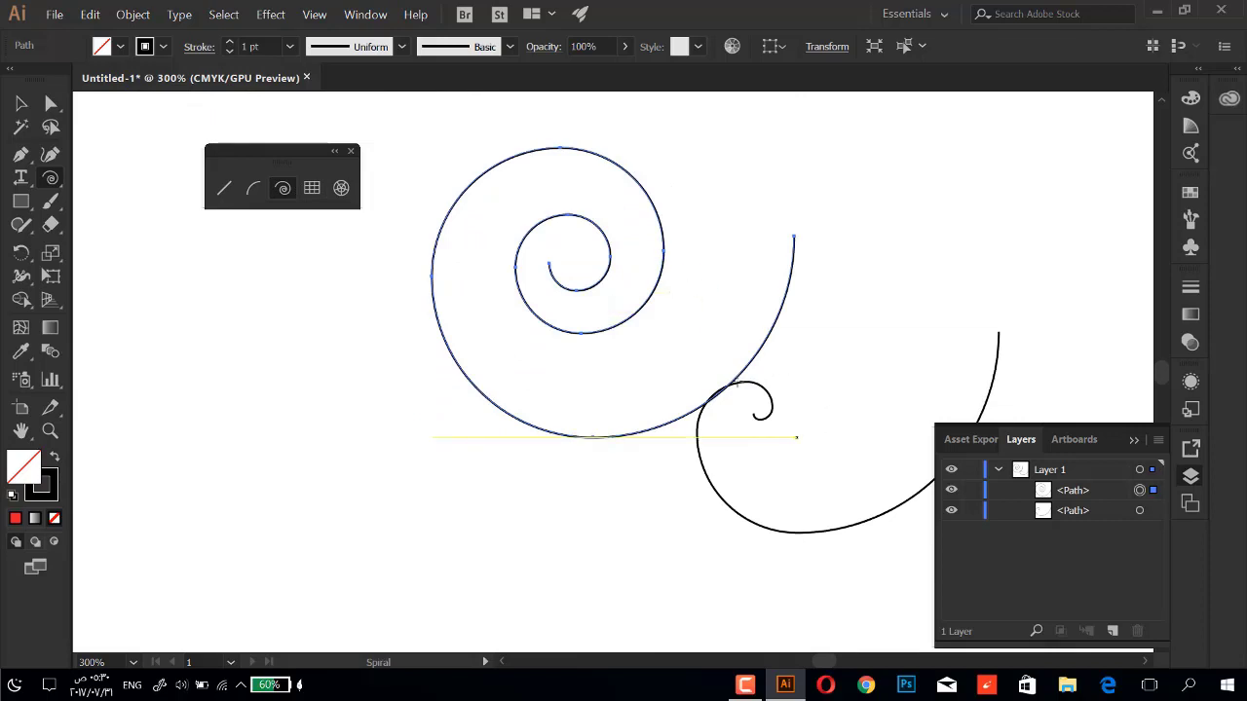
Delete the large spiral, then the remaining spiral's inner coils and leftover arc.
{"action": "key", "text": "Delete"}
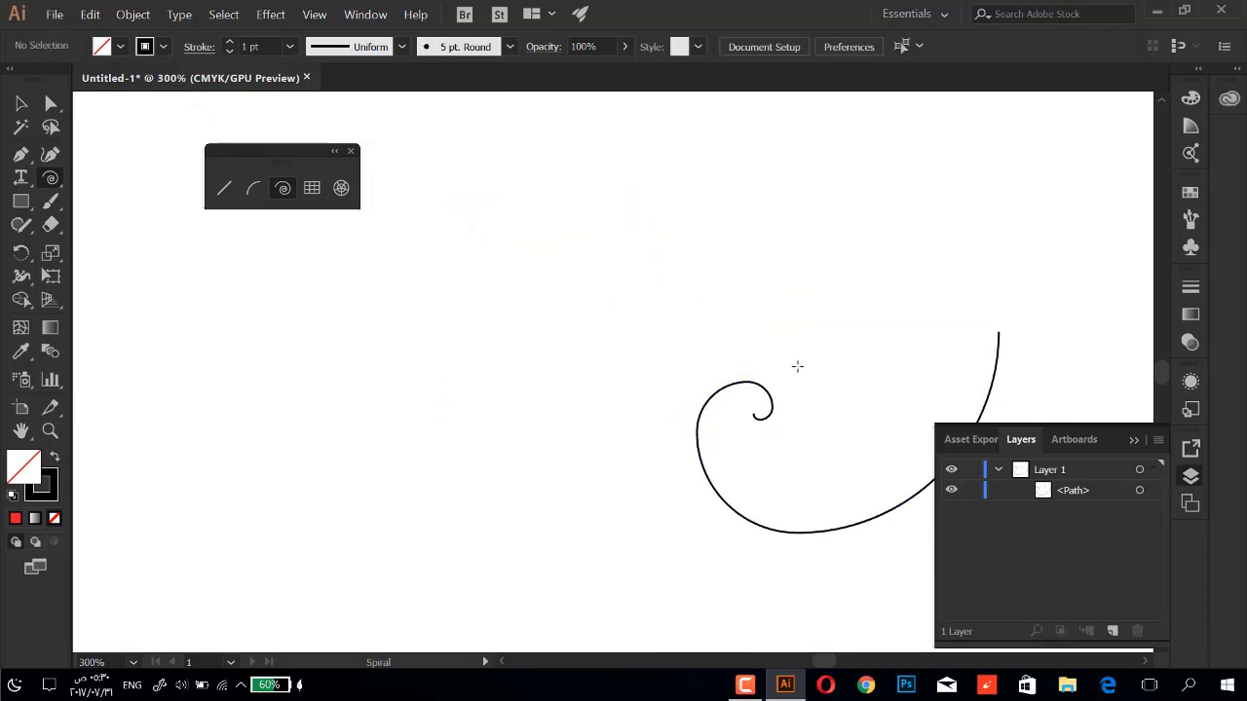
{"action": "key", "text": "a"}
{"action": "left_click_drag", "start_coordinate": [809, 358], "coordinate": [728, 437]}
{"action": "key", "text": "Delete"}
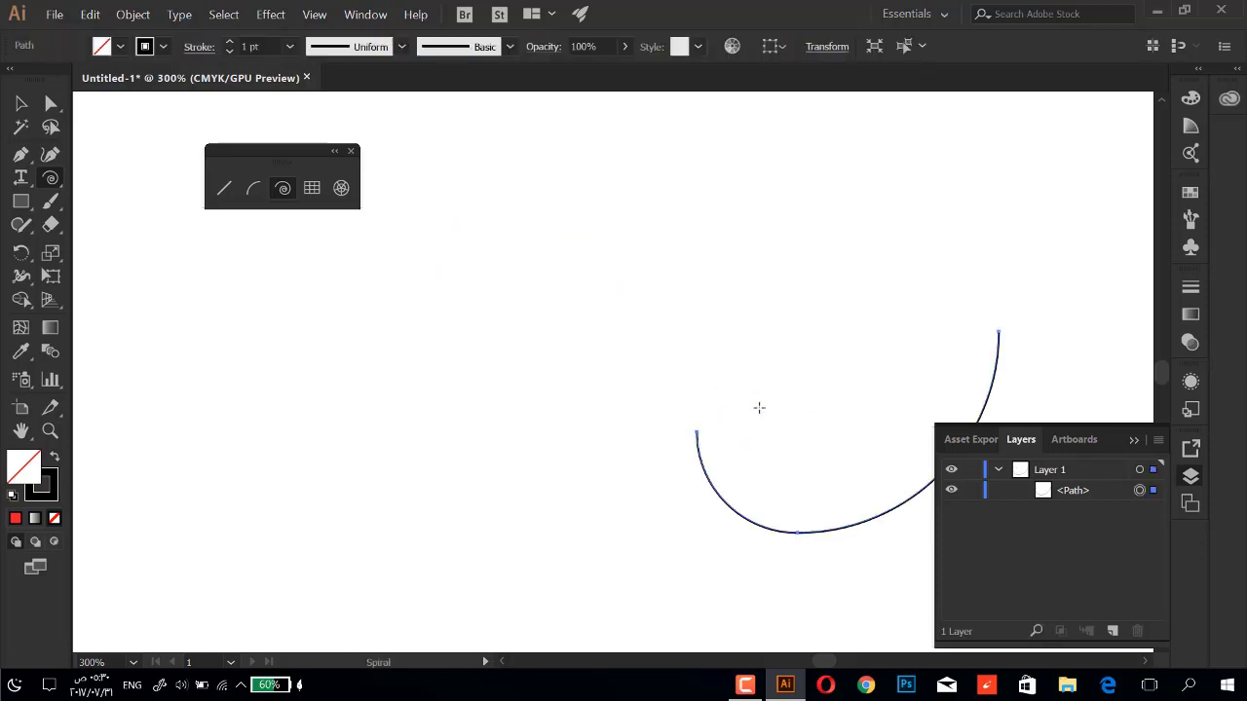
{"action": "left_click_drag", "start_coordinate": [1068, 494], "coordinate": [1147, 631]}
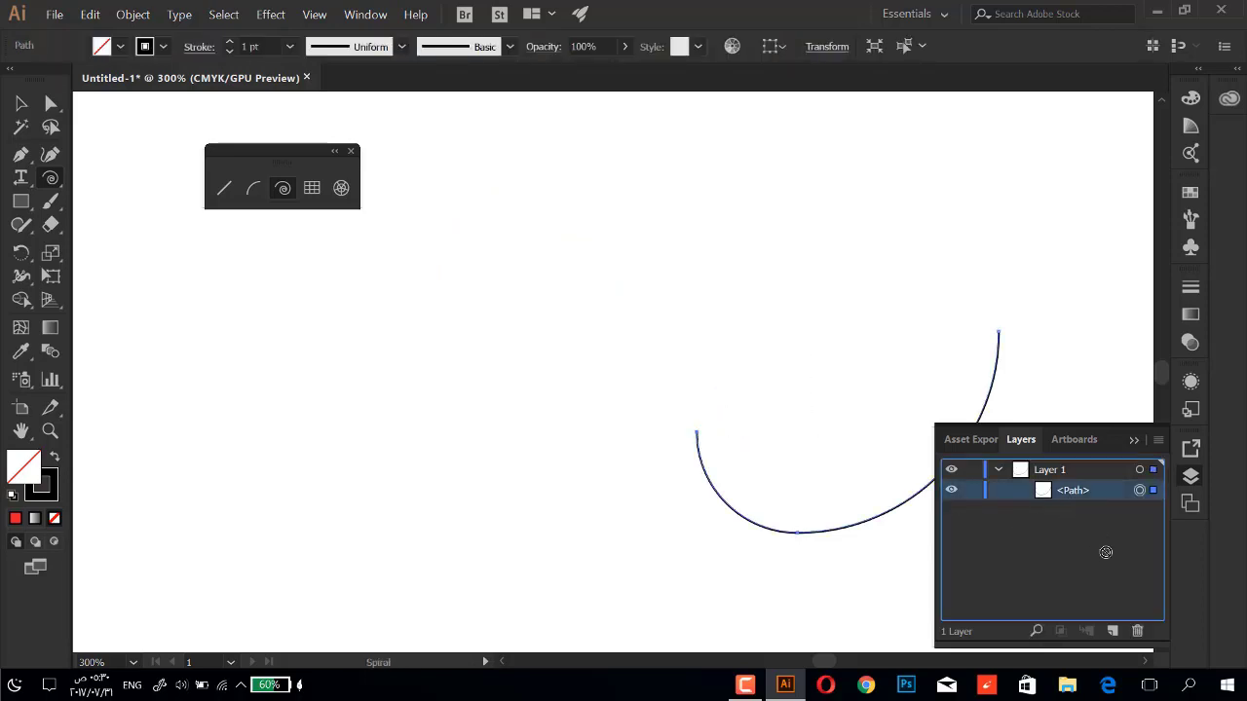
Create two 10-segment spirals using the opposite winding style.
{"action": "left_click", "coordinate": [646, 270]}
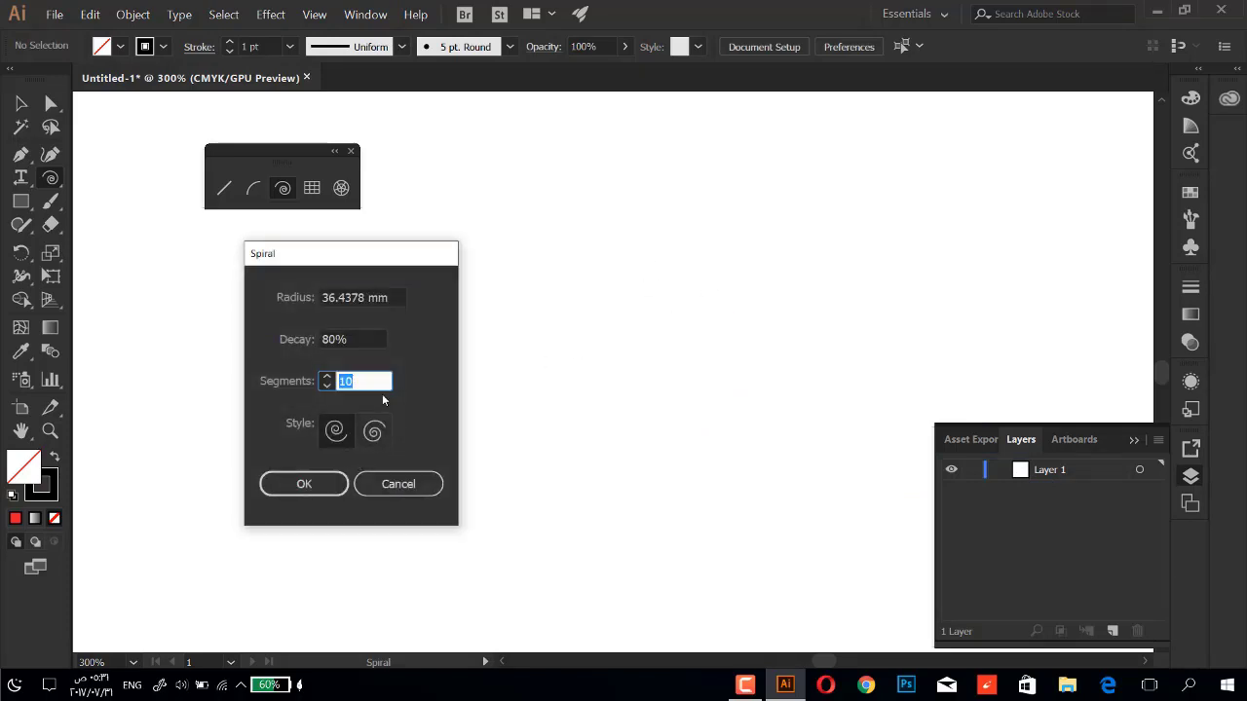
{"action": "left_click", "coordinate": [375, 432]}
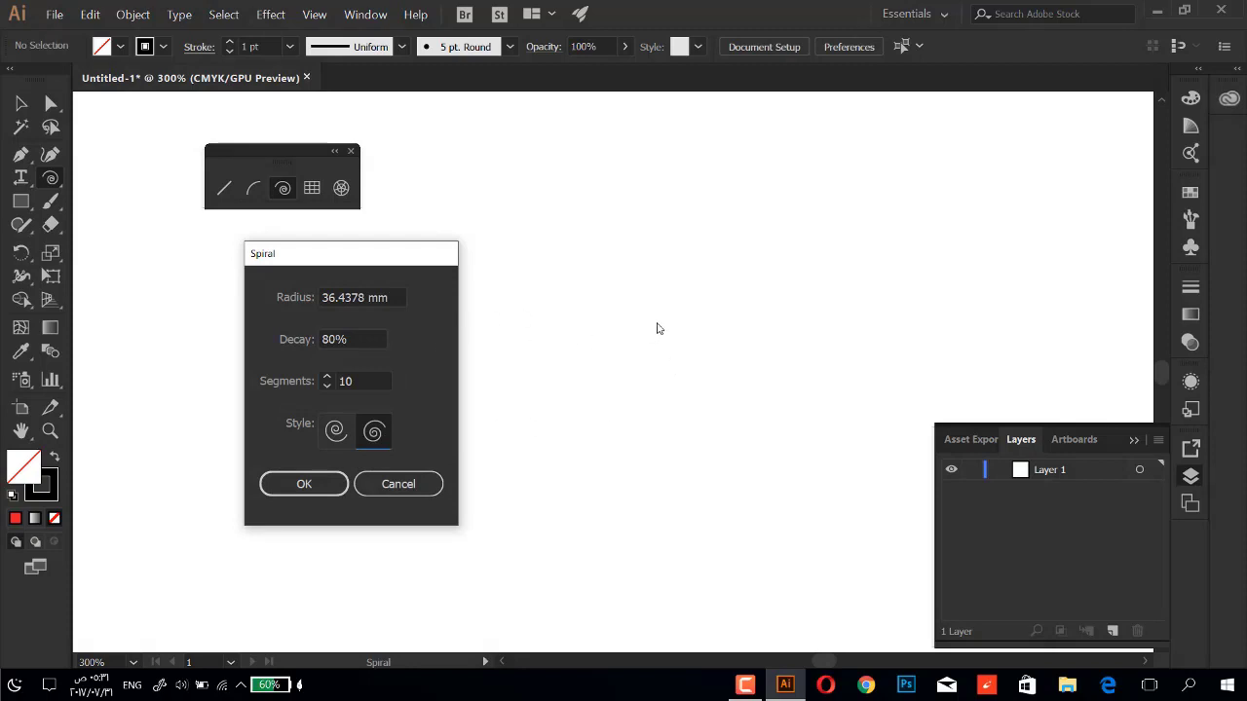
{"action": "left_click", "coordinate": [320, 491]}
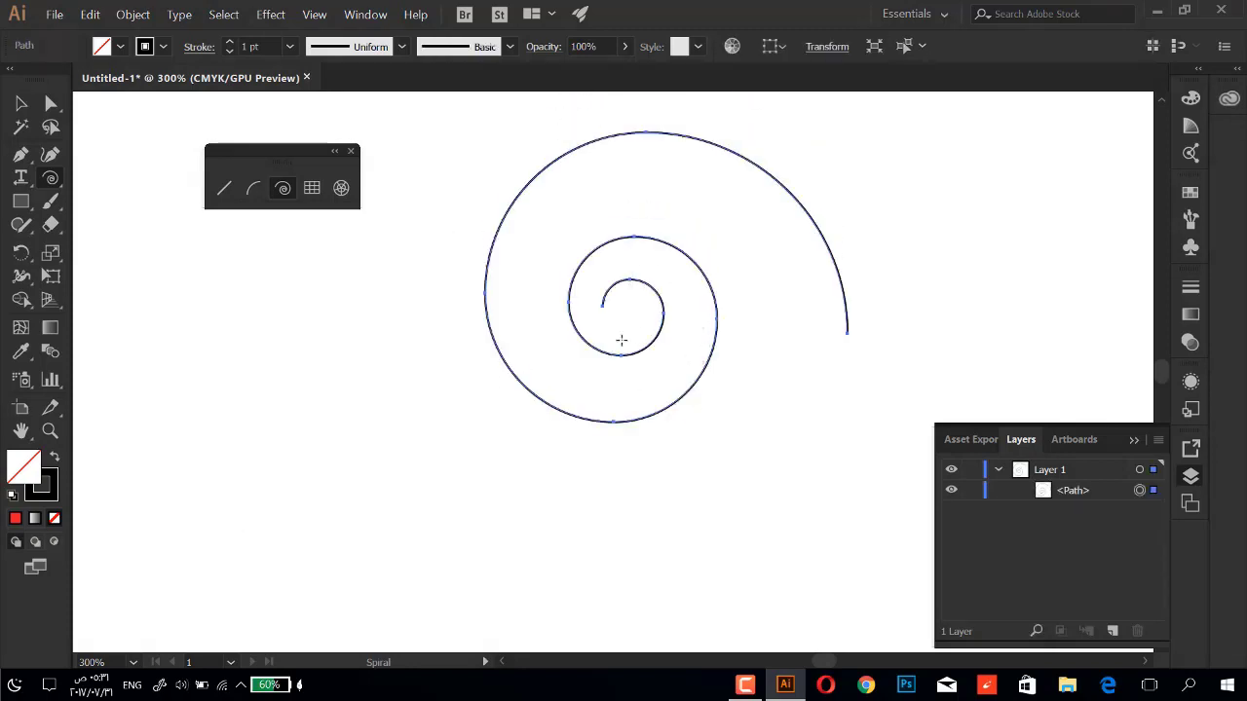
{"action": "left_click", "coordinate": [539, 501]}
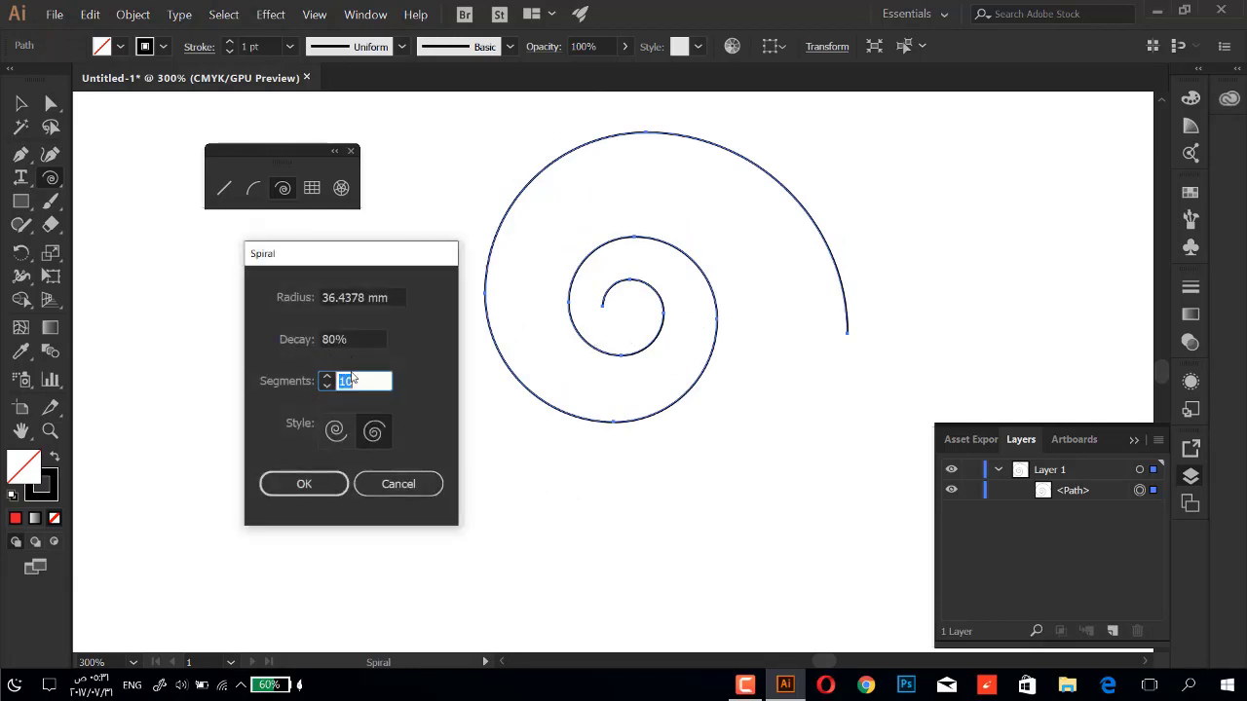
{"action": "left_click", "coordinate": [336, 431]}
{"action": "left_click", "coordinate": [317, 491]}
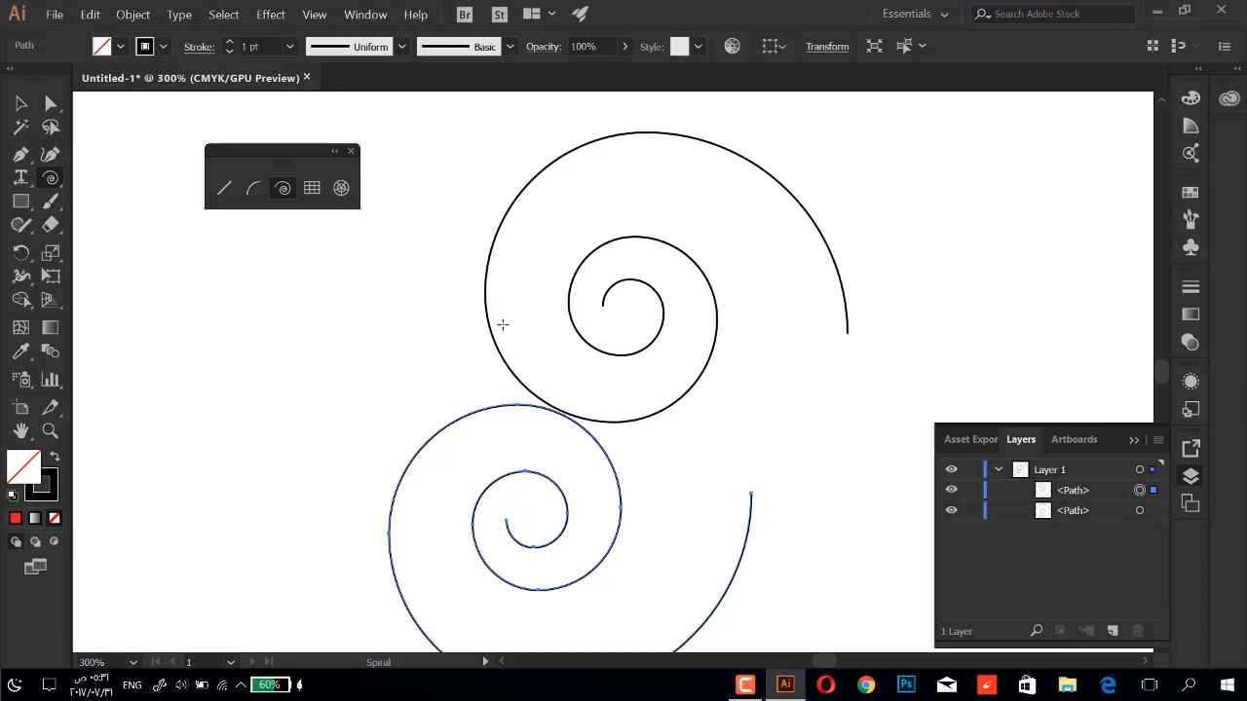
Select both spiral paths in Layers and delete them.
{"action": "key", "text": "a"}
{"action": "left_click_drag", "start_coordinate": [461, 204], "coordinate": [672, 651]}
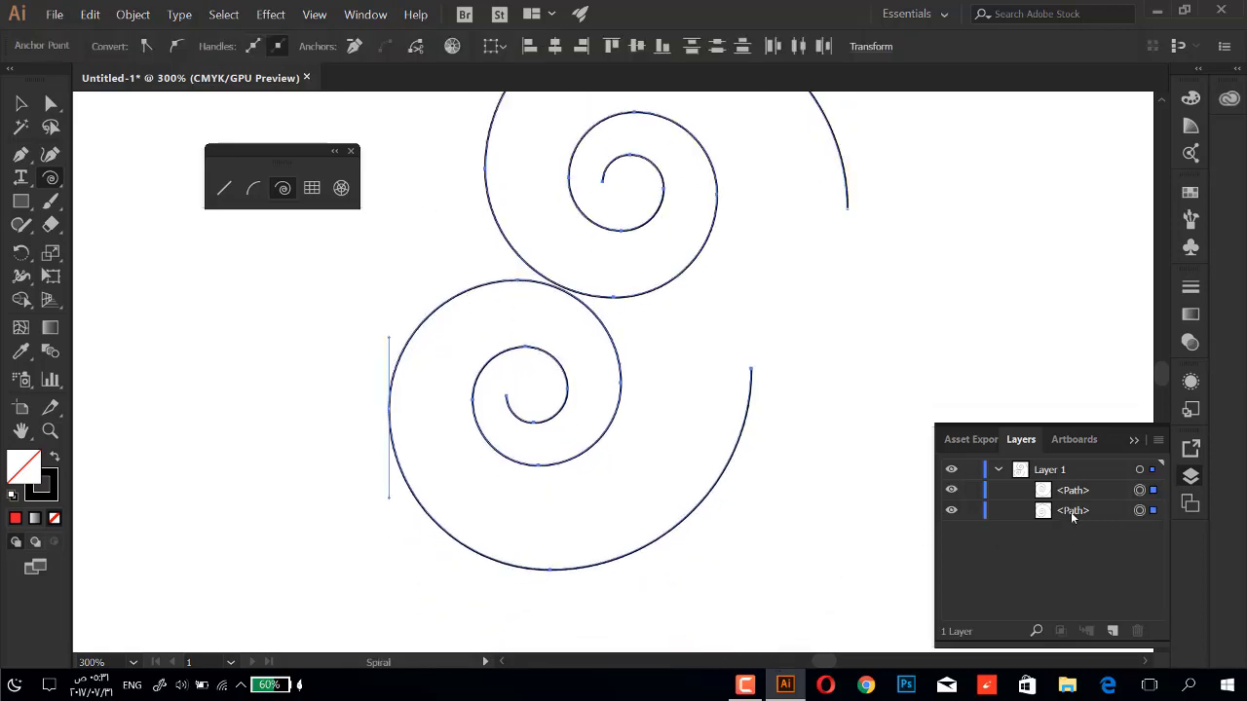
{"action": "left_click", "coordinate": [1071, 512]}
{"action": "left_click", "coordinate": [1075, 493], "text": "shift"}
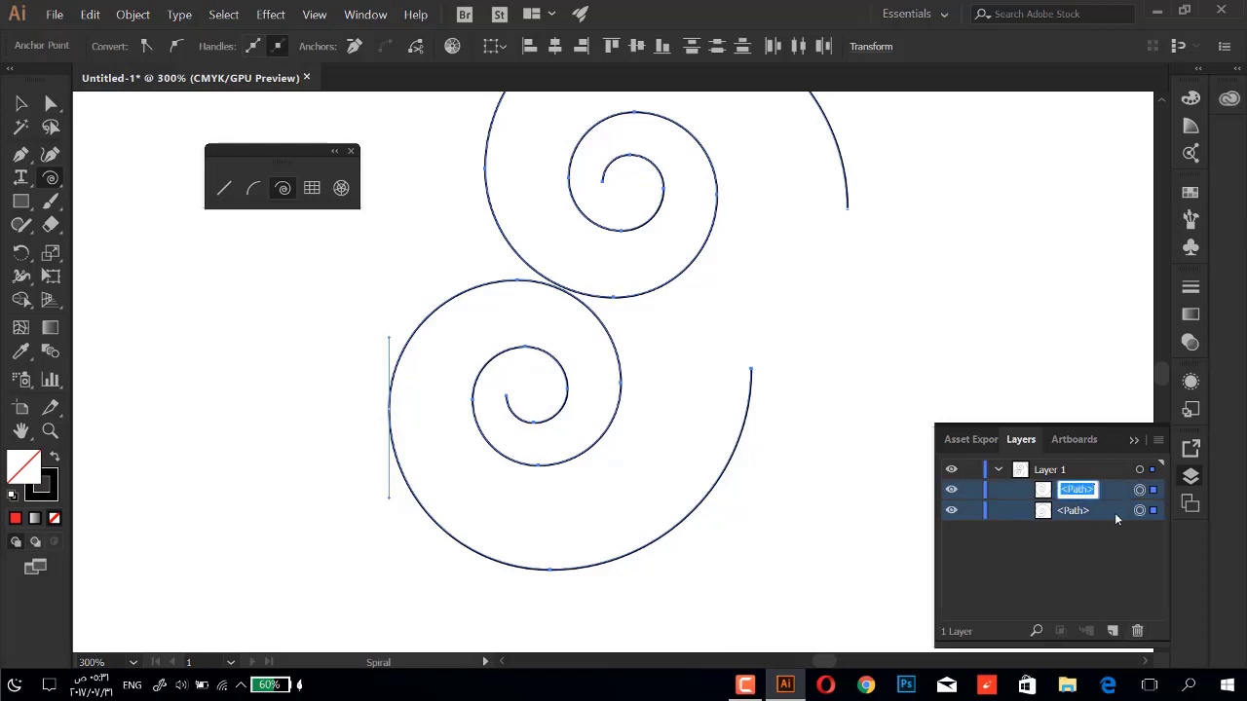
{"action": "left_click", "coordinate": [1137, 631]}
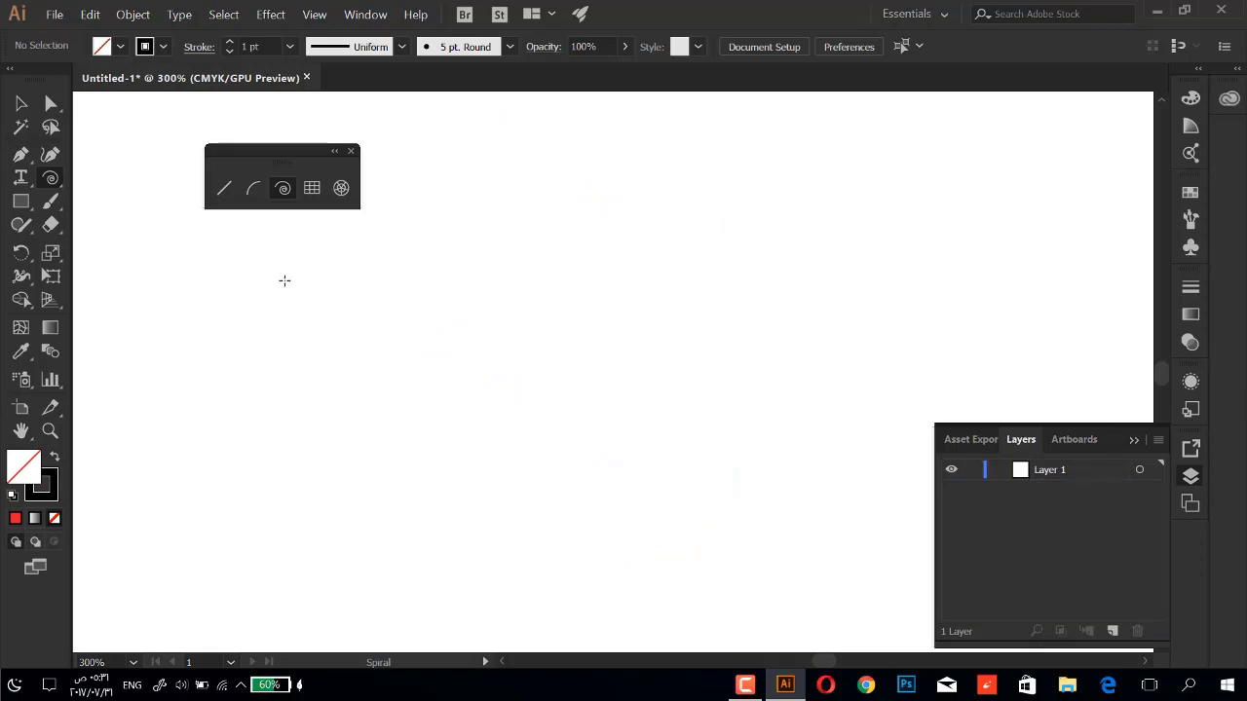
Switch to the Rectangular Grid Tool, keeping default 50 mm size and 10 by 5 dividers.
{"action": "left_click", "coordinate": [312, 188]}
{"action": "left_click", "coordinate": [397, 244]}
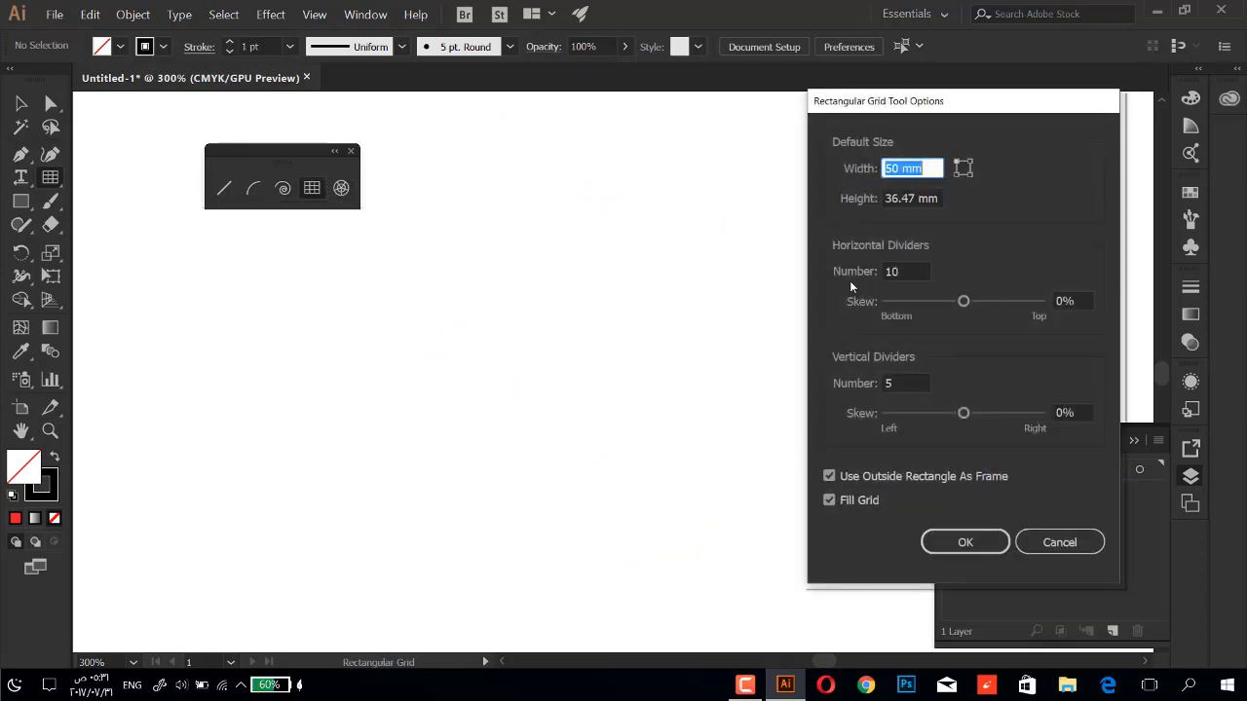
{"action": "left_click_drag", "start_coordinate": [898, 112], "coordinate": [205, 105]}
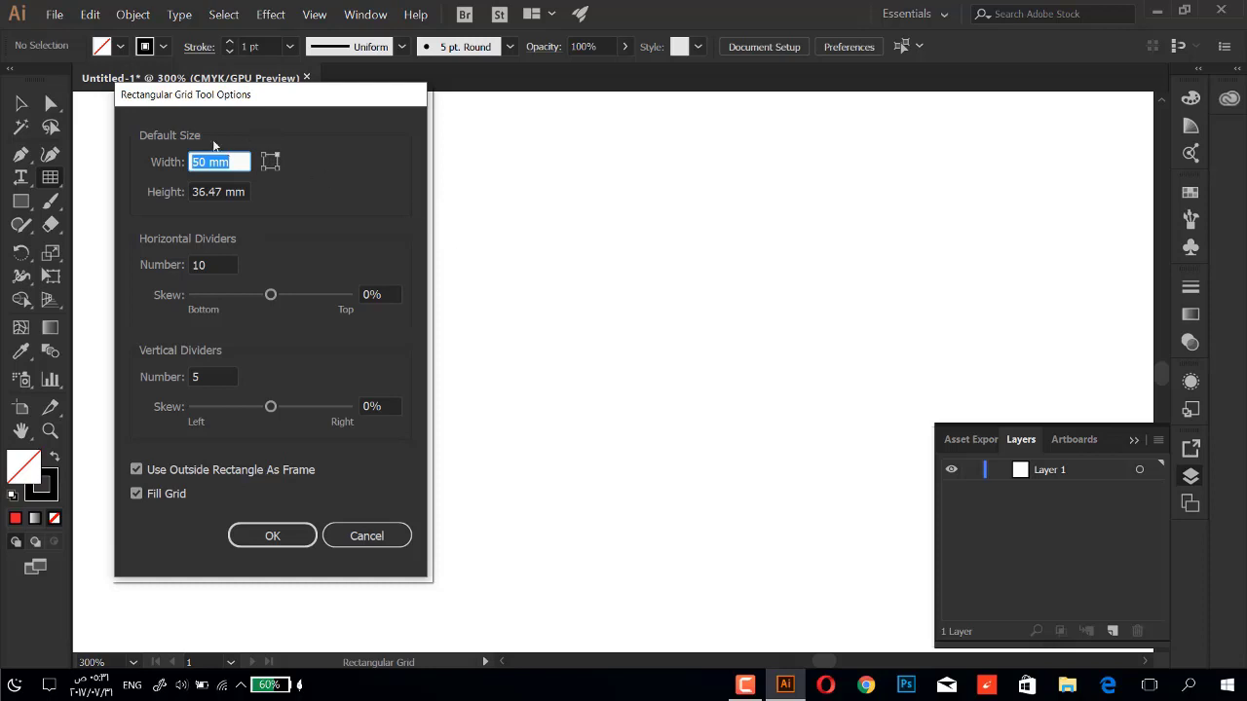
{"action": "mouse_move", "coordinate": [305, 107]}
{"action": "left_mouse_down"}
{"action": "mouse_move", "coordinate": [270, 131]}
{"action": "mouse_move", "coordinate": [394, 214]}
{"action": "left_mouse_up"}
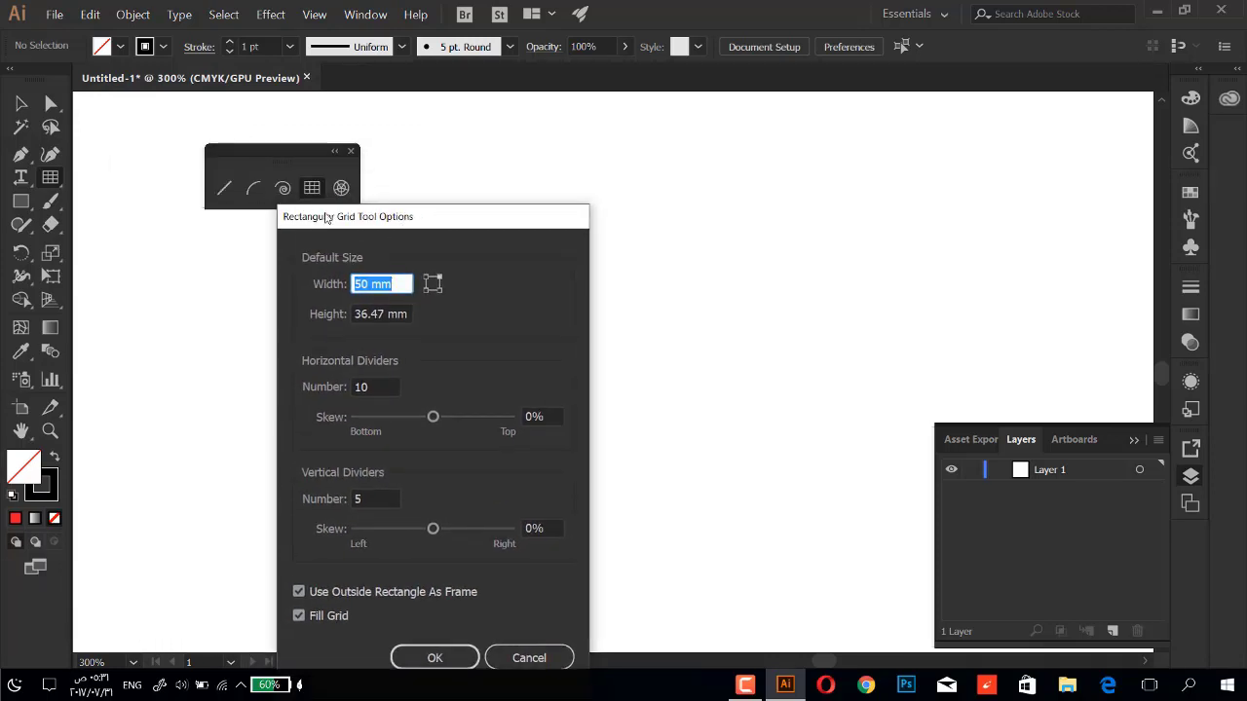
{"action": "left_click_drag", "start_coordinate": [361, 216], "coordinate": [155, 89]}
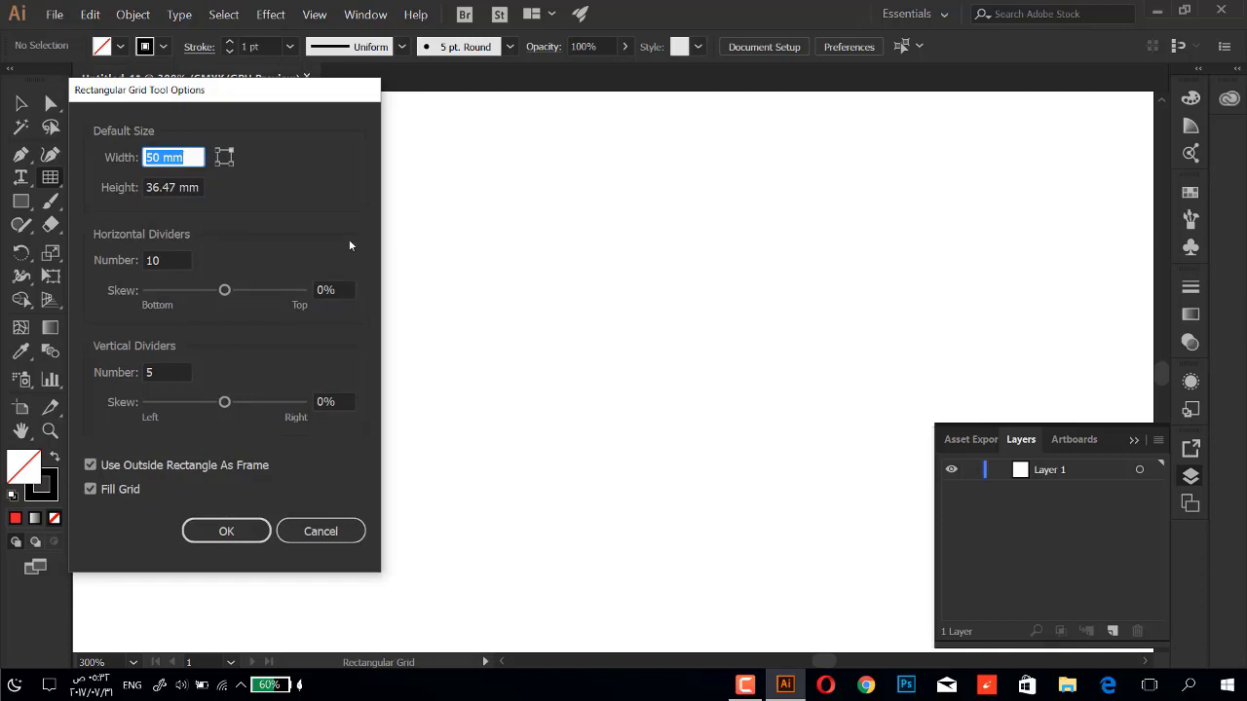
{"action": "mouse_move", "coordinate": [259, 89]}
{"action": "left_mouse_down"}
{"action": "mouse_move", "coordinate": [424, 89]}
{"action": "mouse_move", "coordinate": [241, 116]}
{"action": "left_mouse_up"}
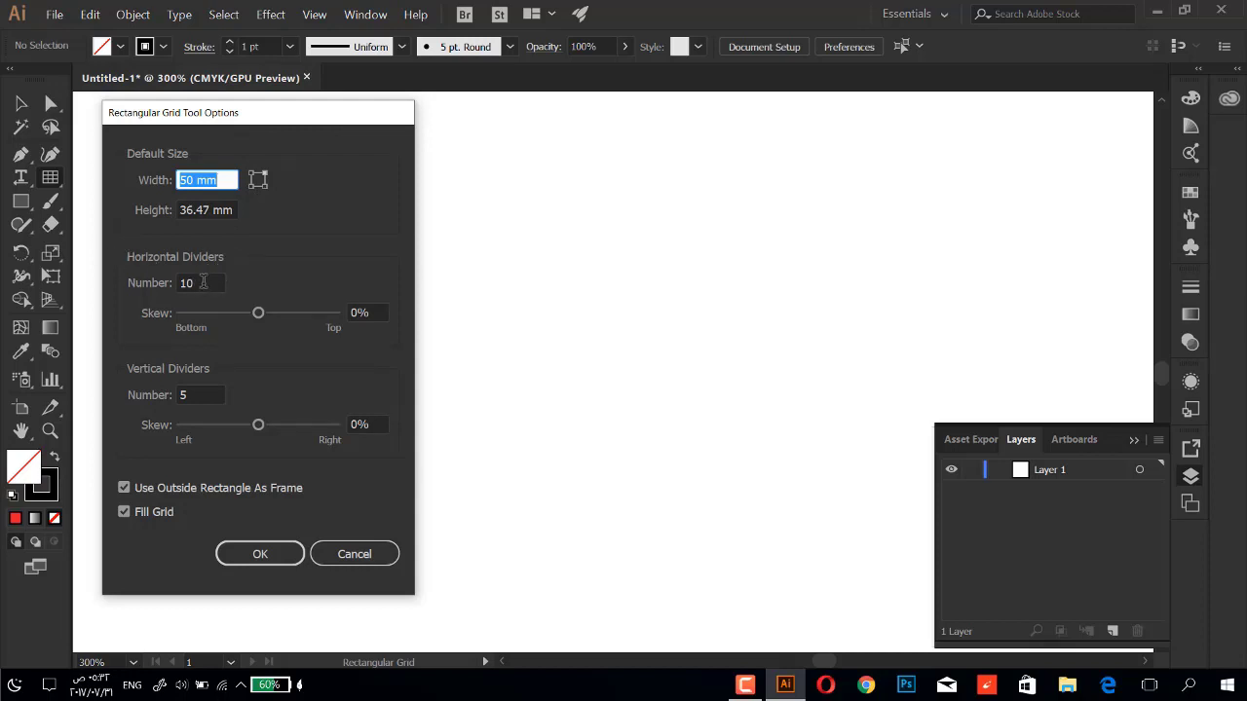
{"action": "left_click", "coordinate": [261, 553]}
{"action": "left_click", "coordinate": [261, 554]}
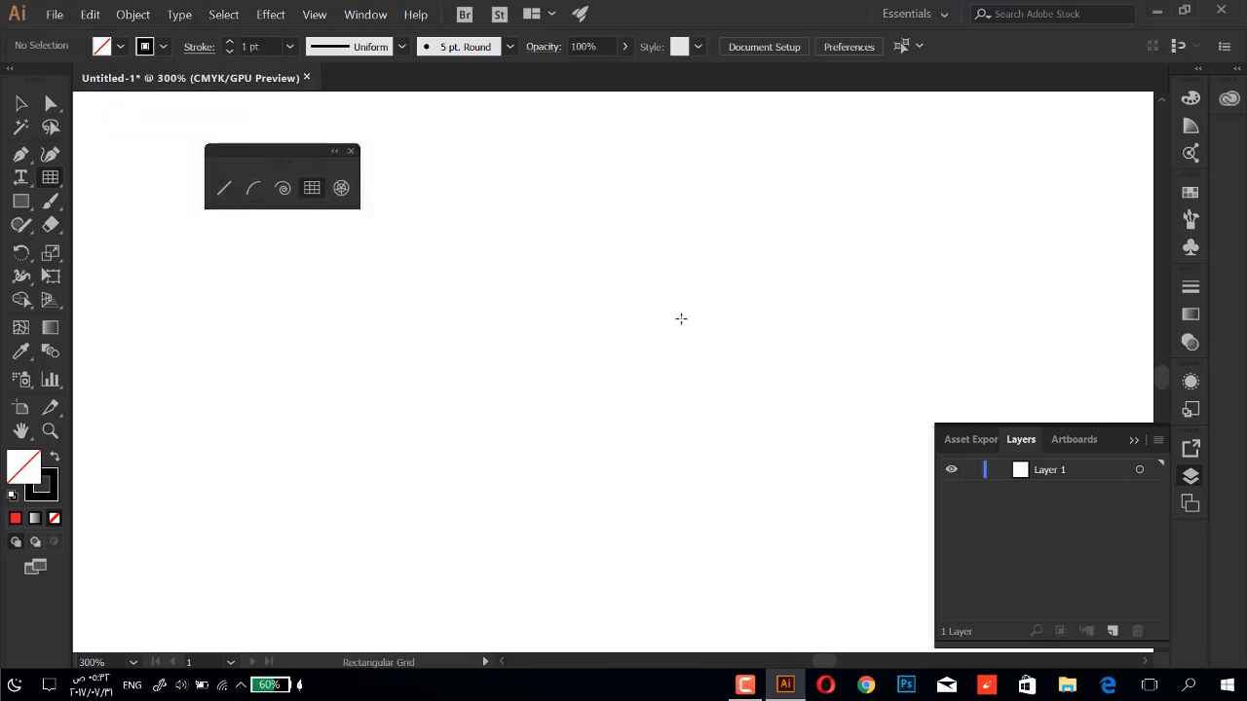
Place a default 50 × 36.47 mm grid with 10 by 5 dividers and zoom in.
{"action": "key", "text": "ctrl+1"}
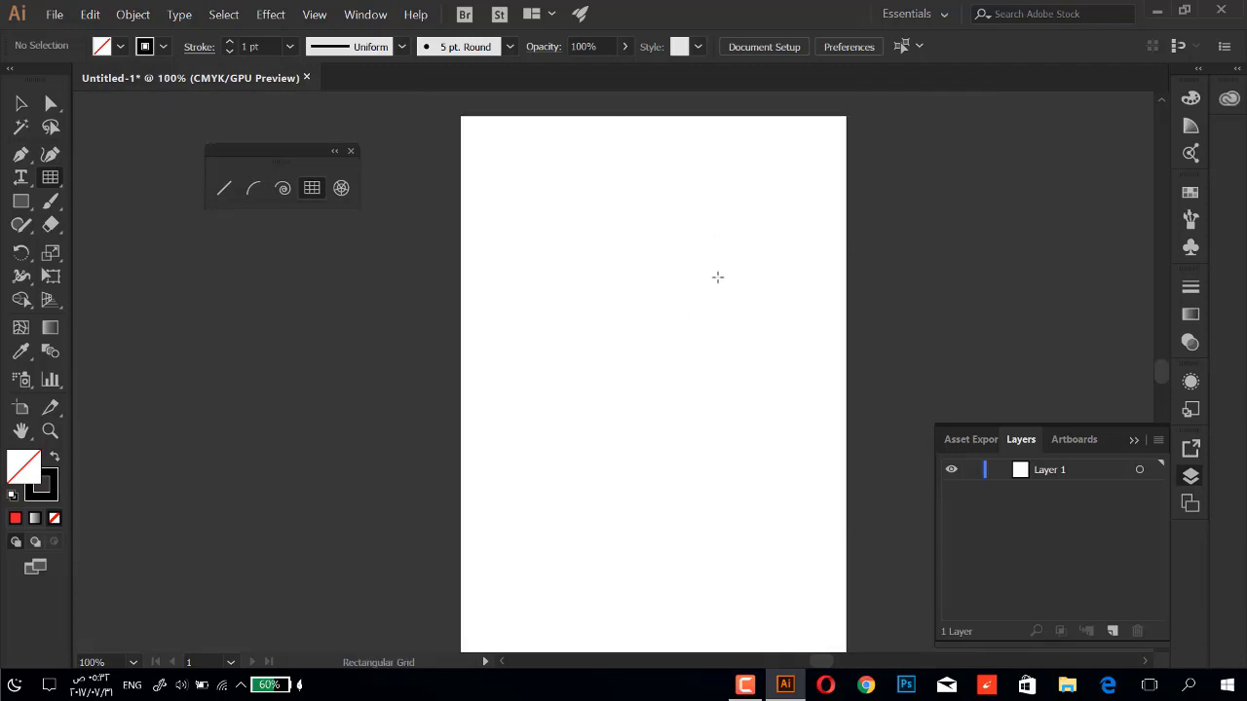
{"action": "double_click", "coordinate": [314, 192]}
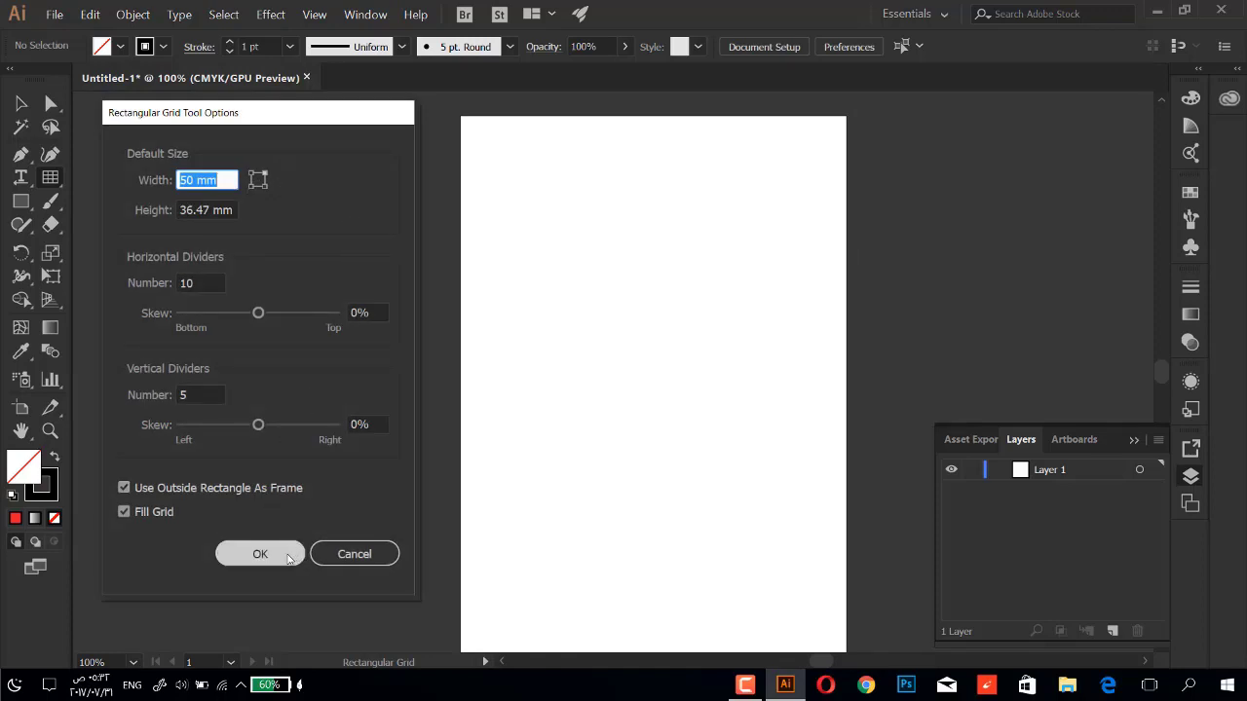
{"action": "left_click", "coordinate": [288, 556]}
{"action": "left_click", "coordinate": [686, 308]}
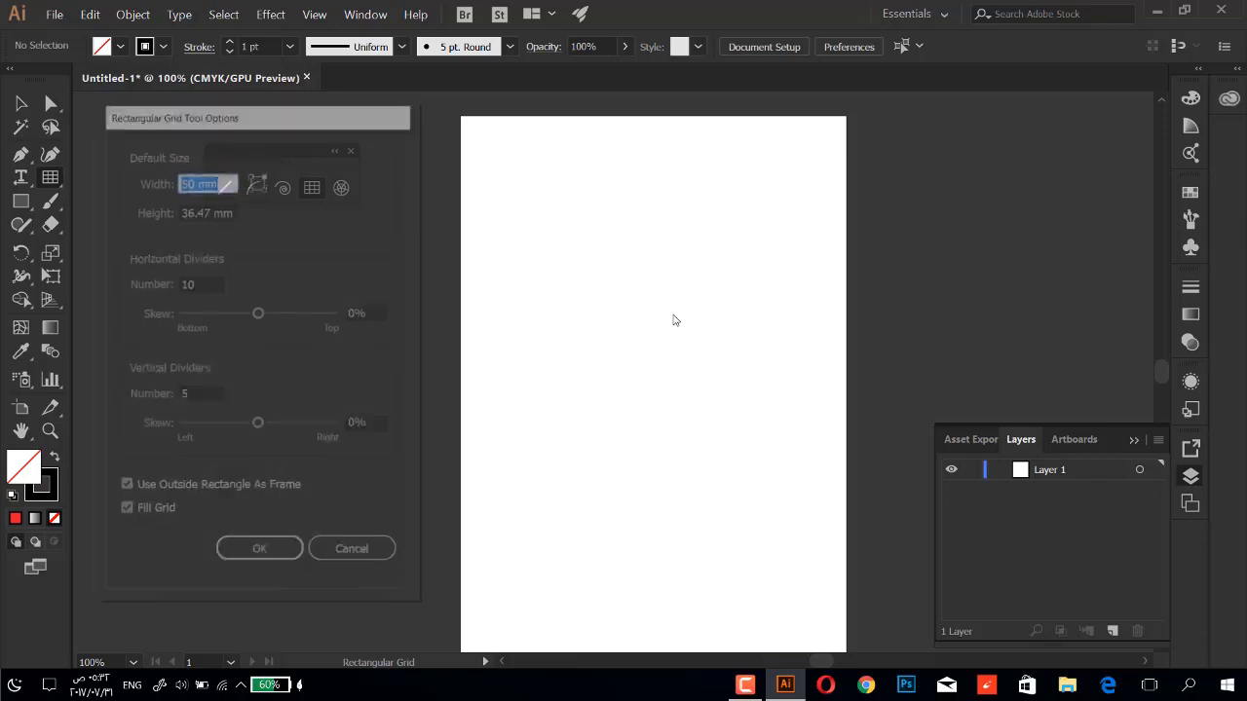
{"action": "left_click", "coordinate": [281, 554]}
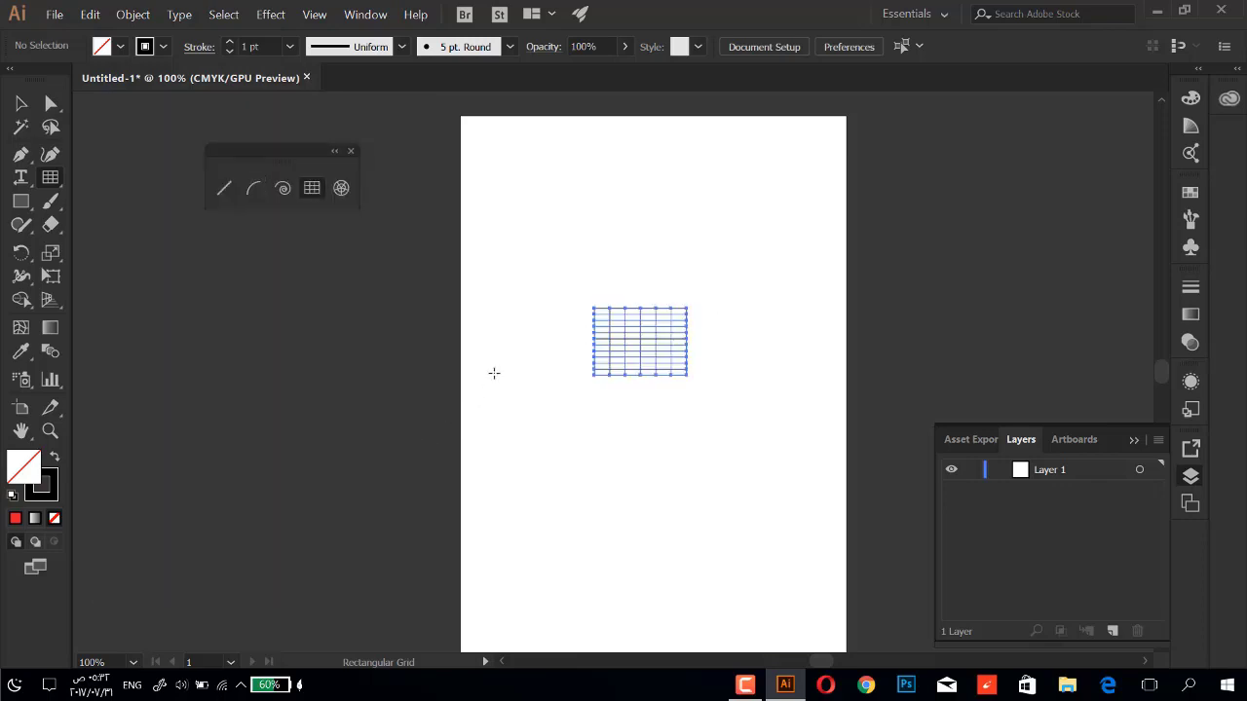
{"action": "scroll", "coordinate": [604, 341], "scroll_direction": "up", "scroll_amount": 2}
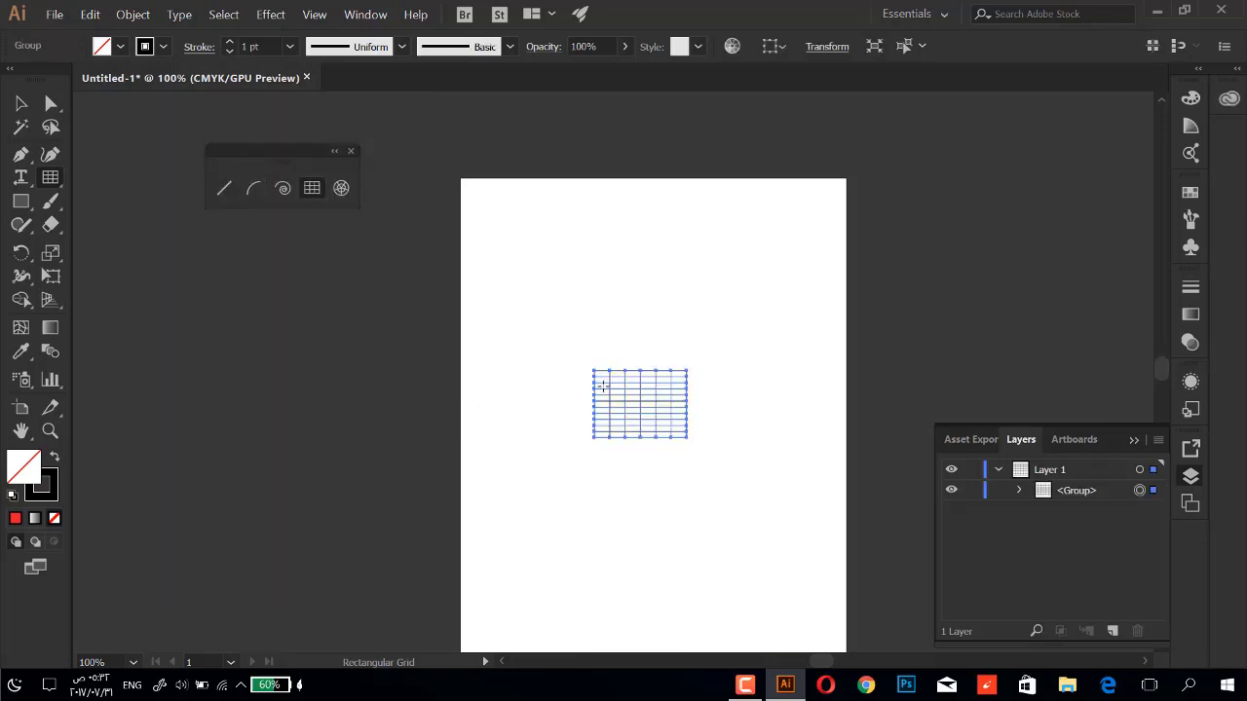
{"action": "scroll", "coordinate": [605, 385], "scroll_direction": "down", "scroll_amount": 2}
{"action": "key", "text": "ctrl+equal"}
{"action": "key", "text": "ctrl+equal"}
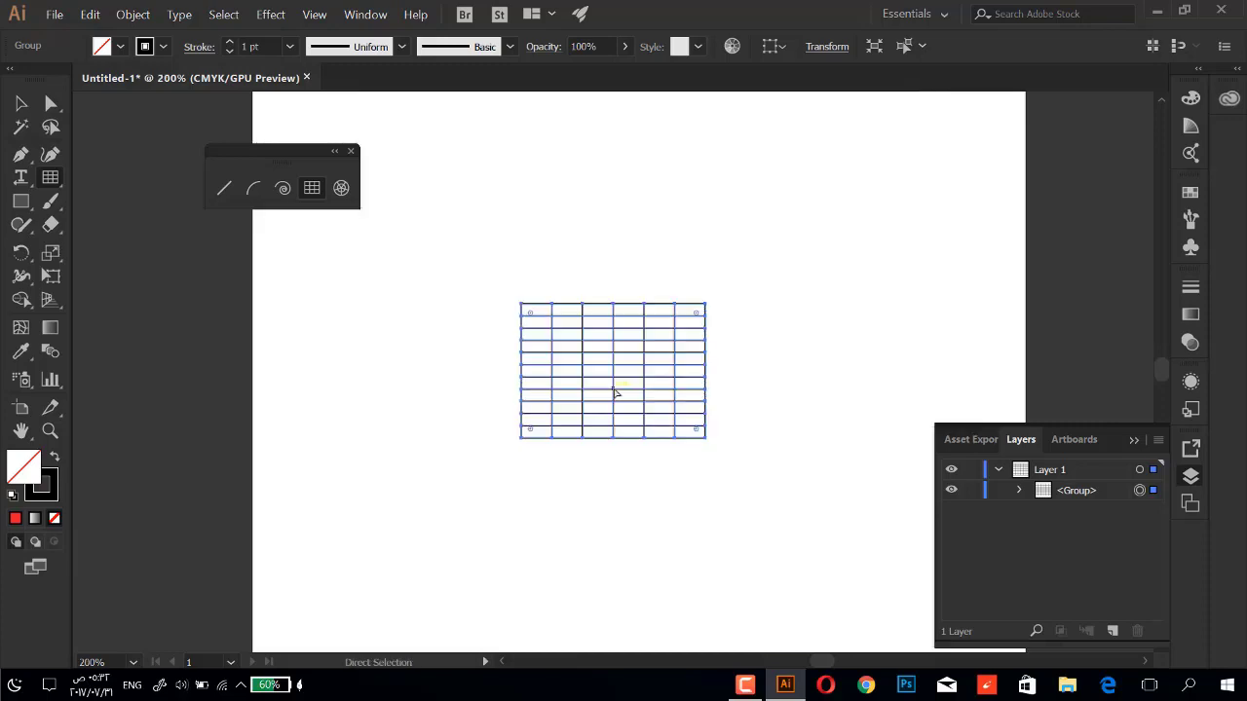
{"action": "key", "text": "ctrl+equal"}
{"action": "key", "text": "ctrl+equal"}
{"action": "key", "text": "ctrl+equal"}
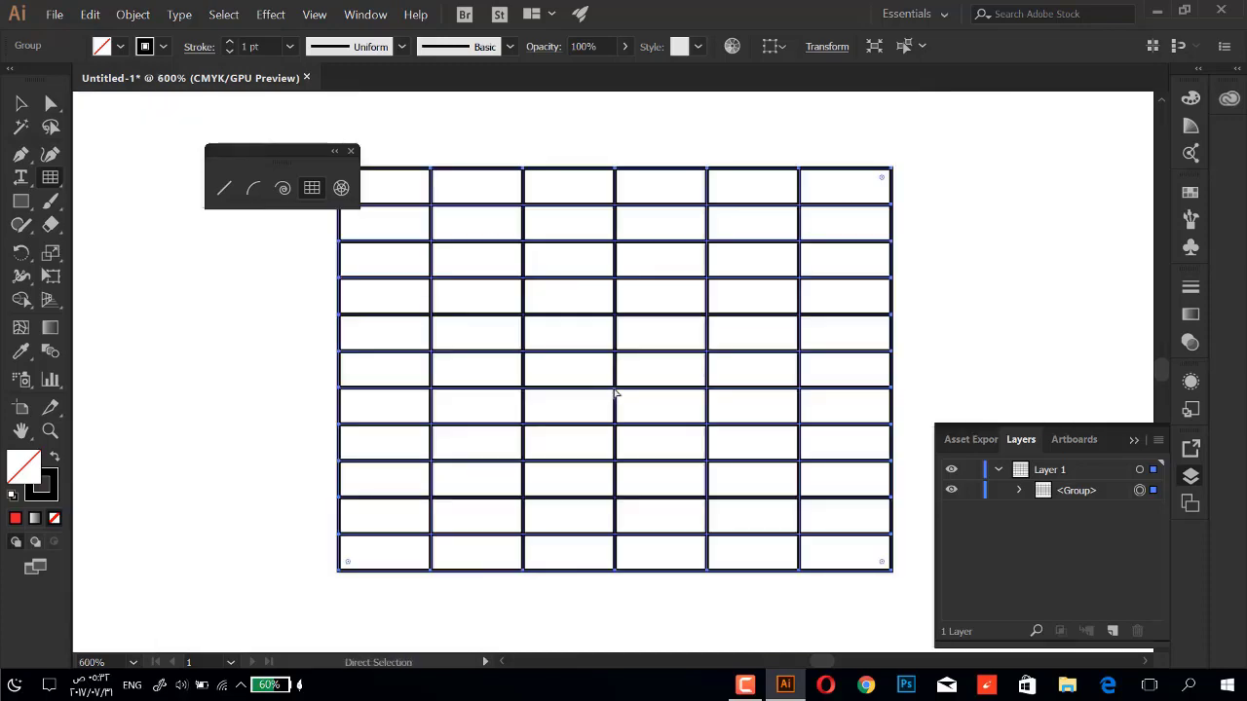
{"action": "left_click_drag", "start_coordinate": [305, 157], "coordinate": [214, 126]}
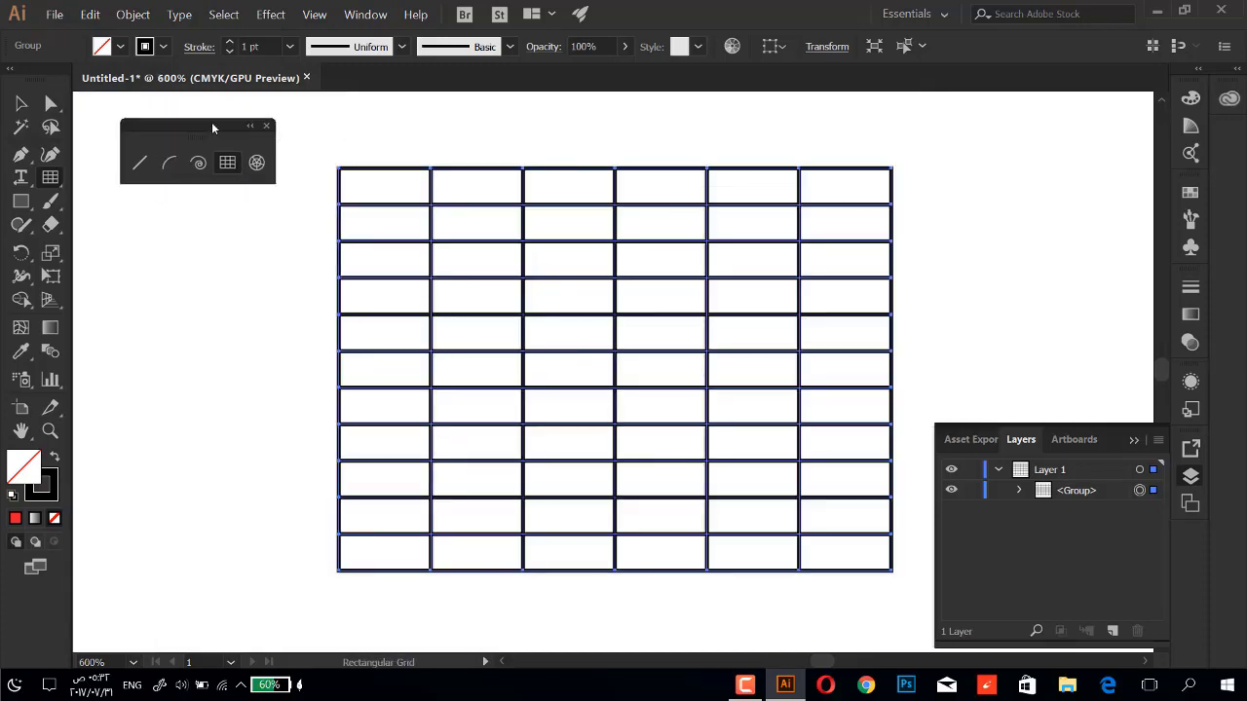
In Rectangular Grid options, uncheck Use Outside Rectangle As Frame.
{"action": "double_click", "coordinate": [221, 159]}
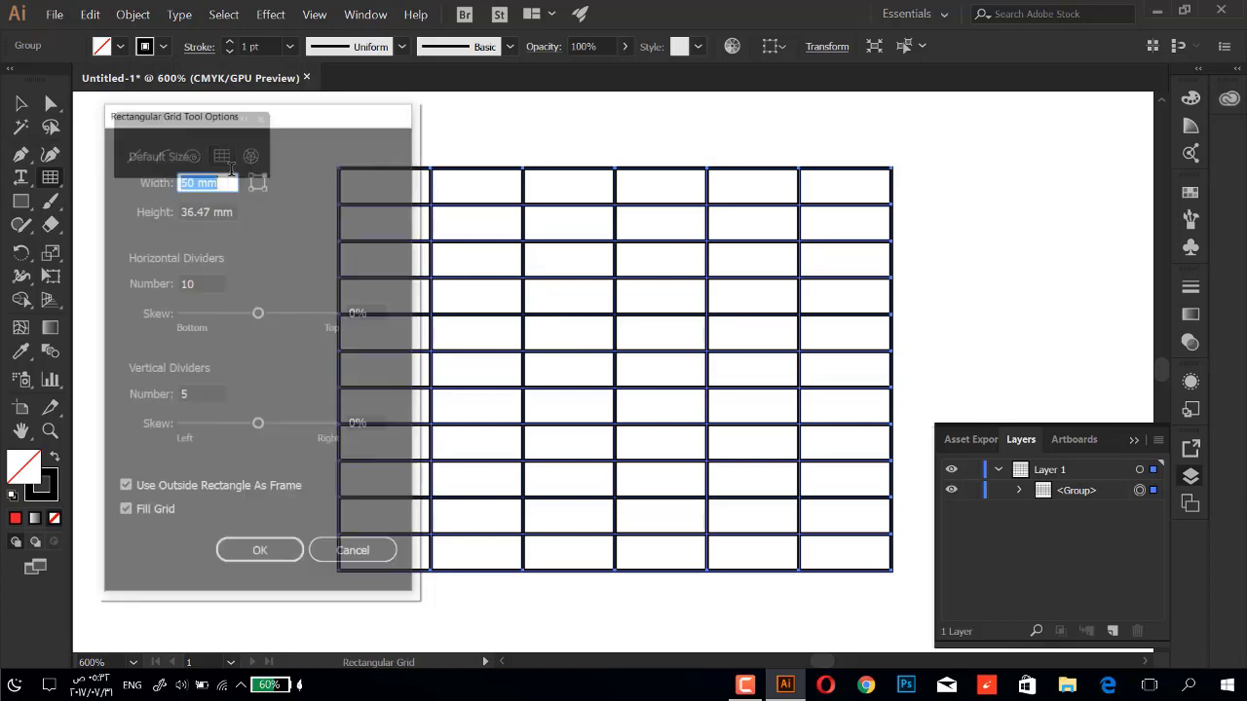
{"action": "left_click_drag", "start_coordinate": [258, 118], "coordinate": [166, 116]}
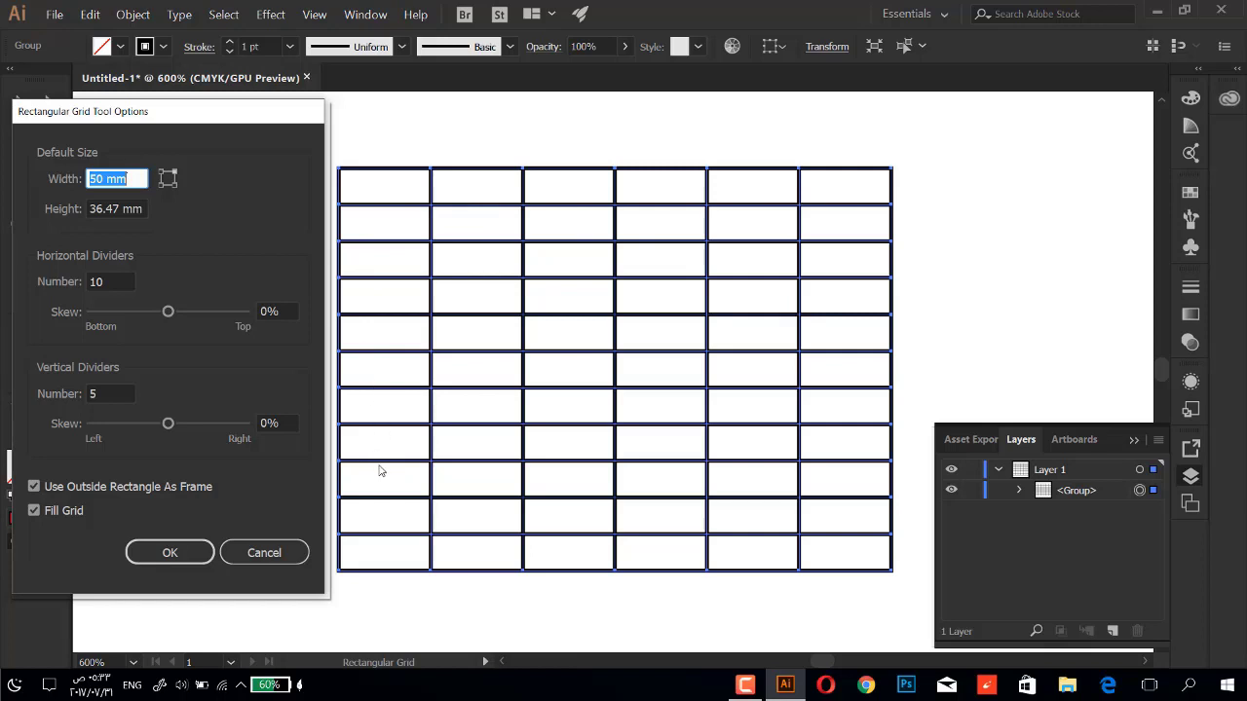
{"action": "double_click", "coordinate": [111, 282]}
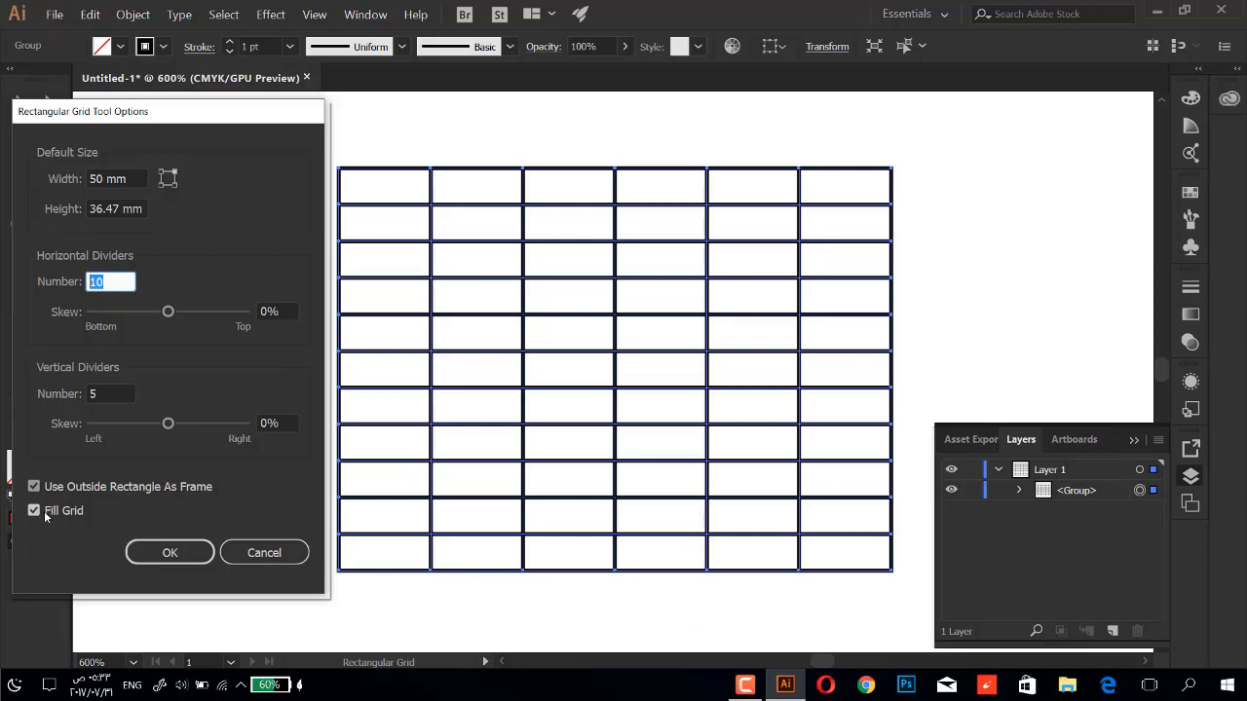
{"action": "left_click", "coordinate": [34, 486]}
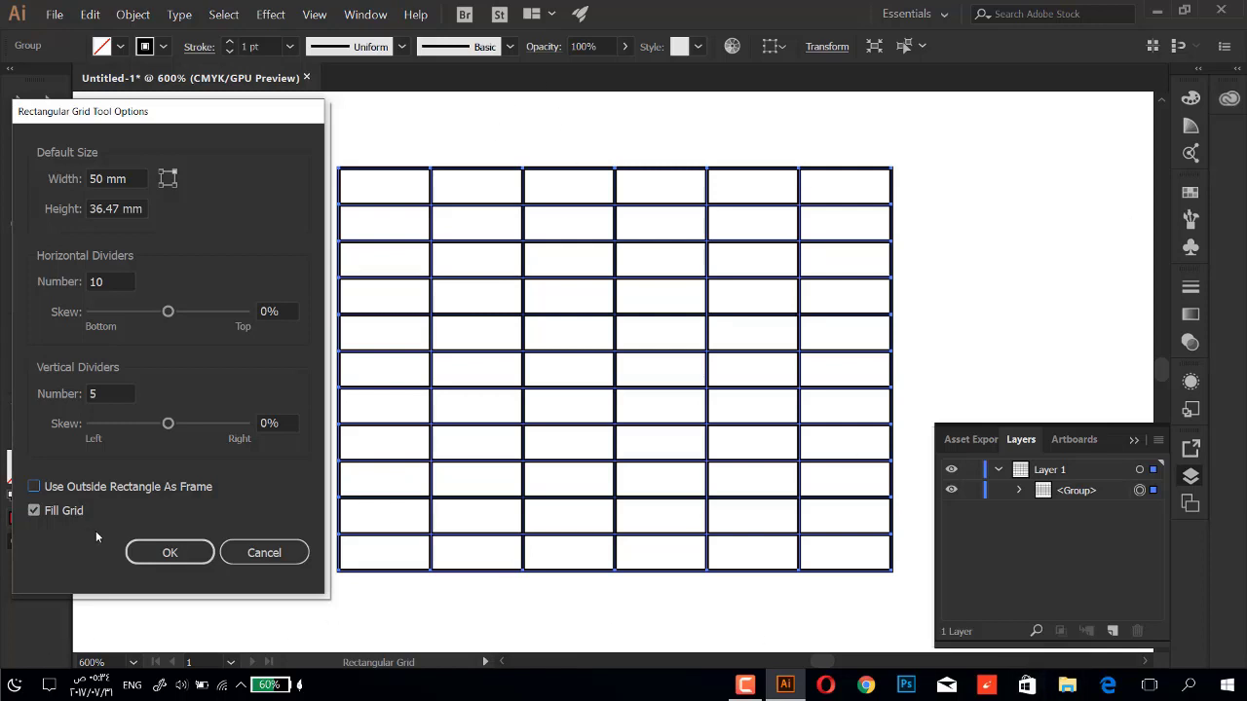
Turn off Fill Grid and set horizontal dividers skew to 84% toward the top.
{"action": "left_click", "coordinate": [56, 513]}
{"action": "left_click", "coordinate": [123, 394]}
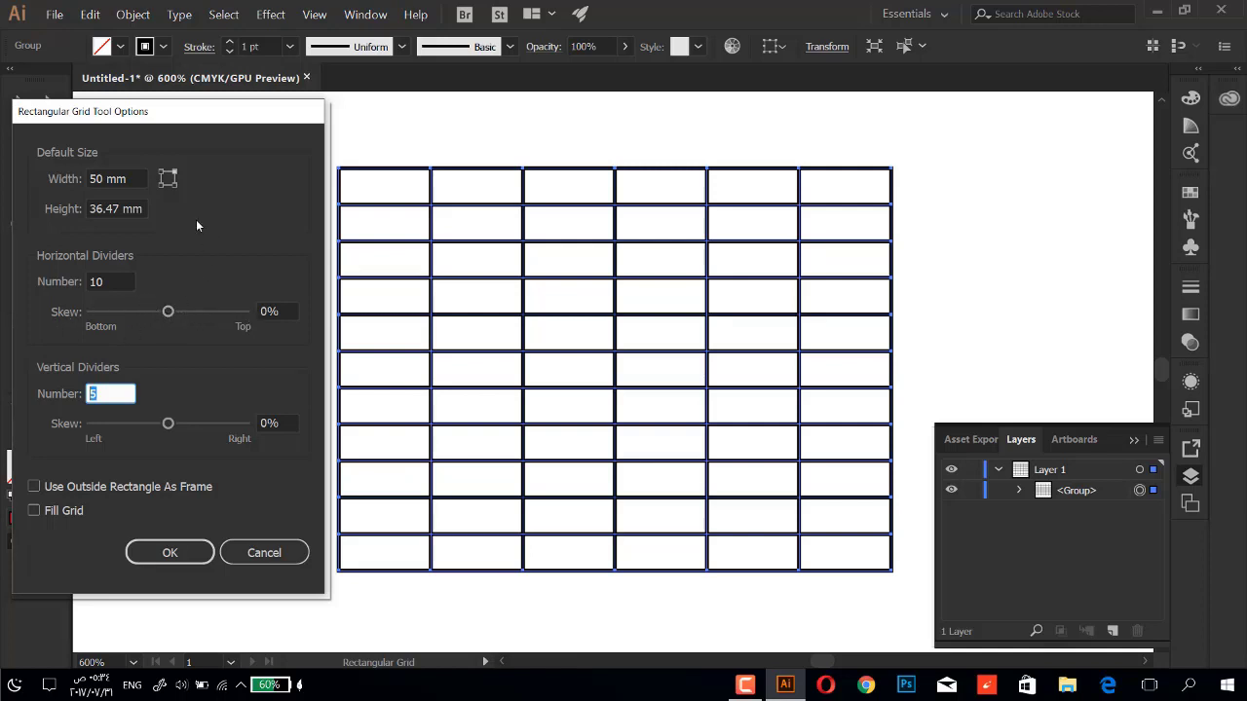
{"action": "left_click_drag", "start_coordinate": [171, 118], "coordinate": [152, 118]}
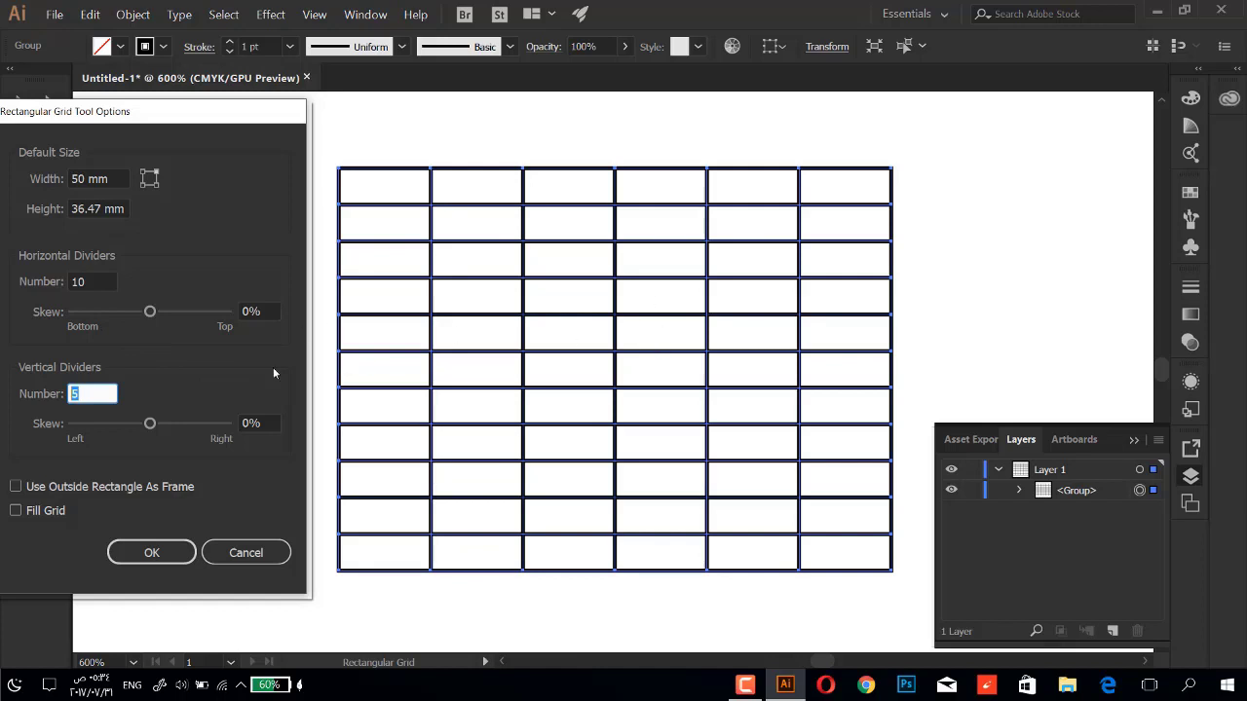
{"action": "left_click_drag", "start_coordinate": [150, 312], "coordinate": [163, 311]}
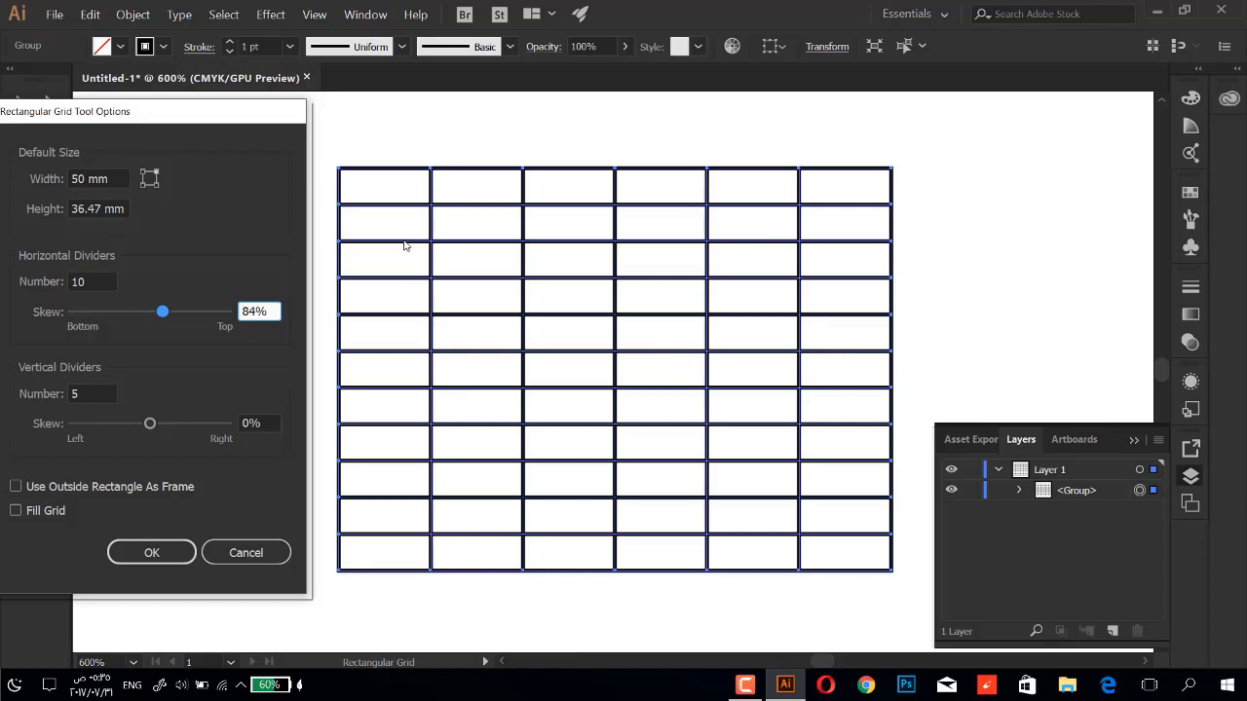
Create a second grid using the 84% horizontal skew settings.
{"action": "left_click", "coordinate": [152, 552]}
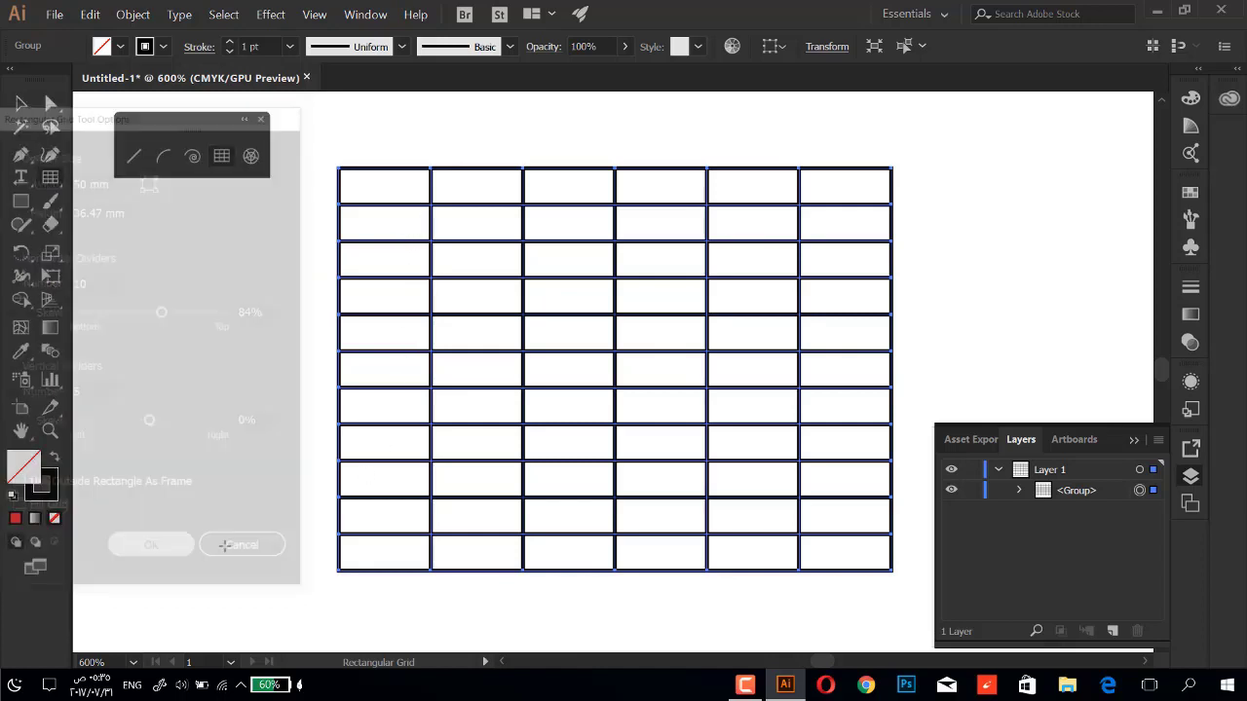
{"action": "left_click", "coordinate": [982, 248]}
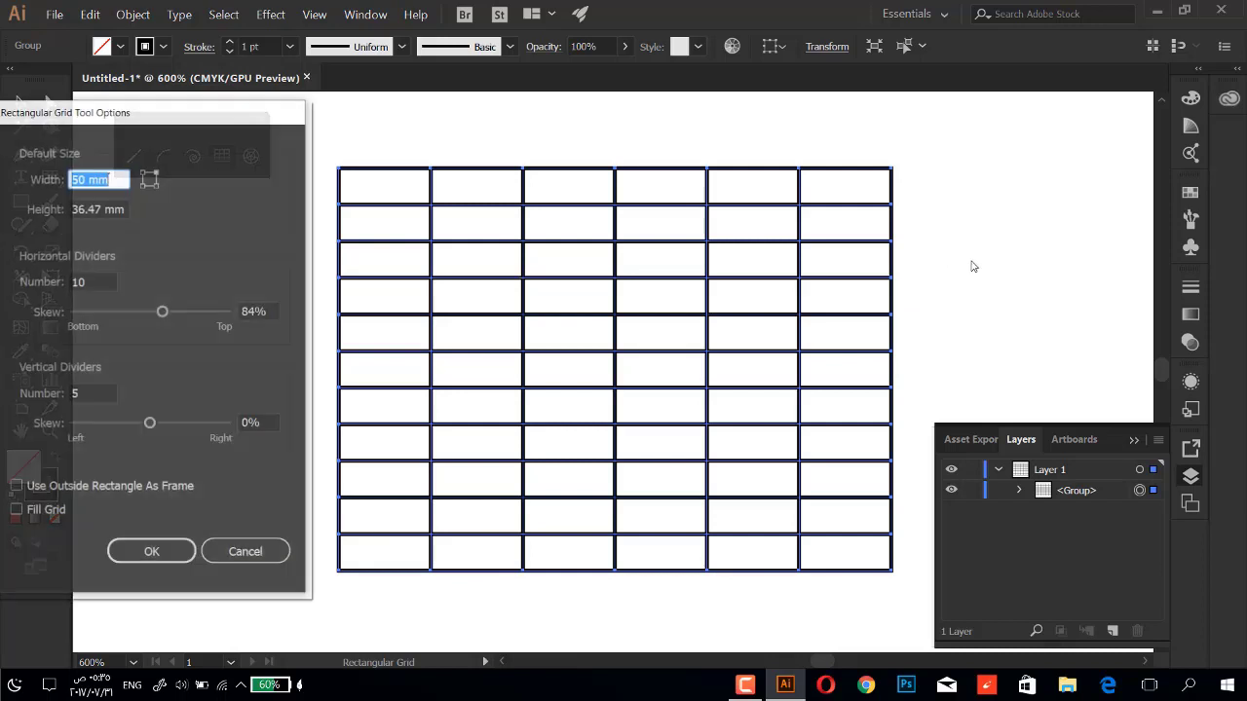
{"action": "left_click", "coordinate": [156, 552]}
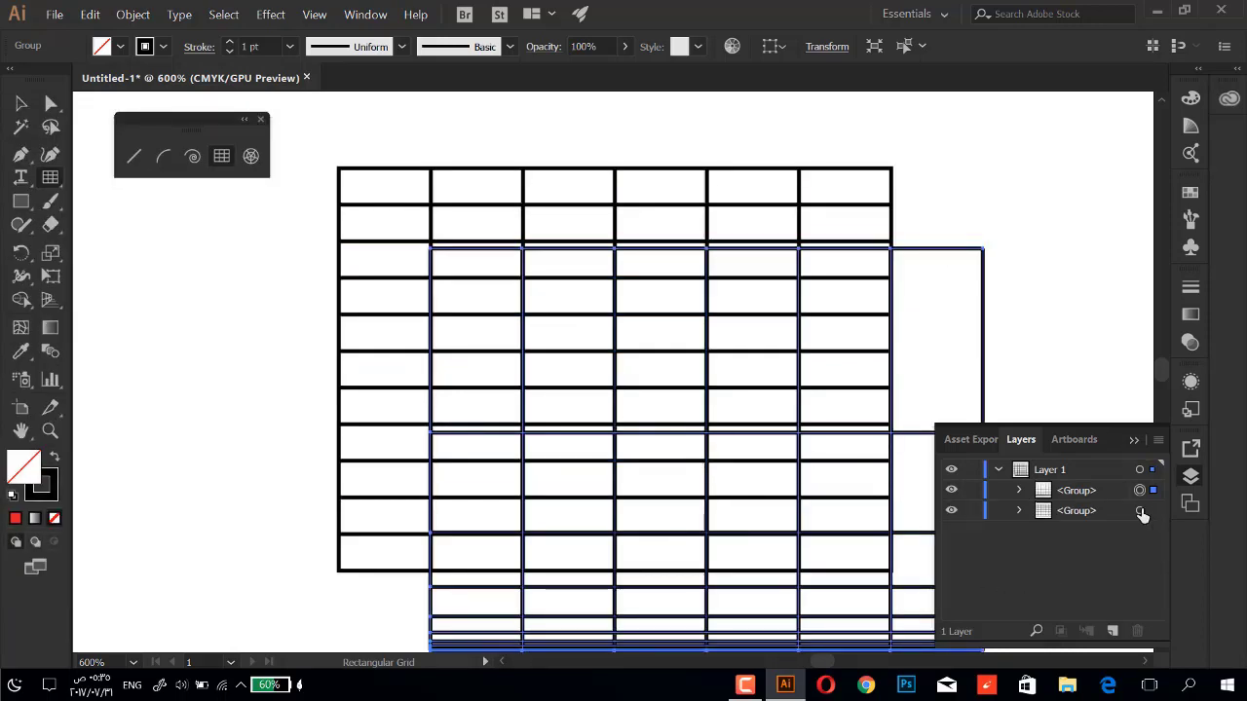
Hide the first grid in Layers and bring up the grid options again.
{"action": "left_click", "coordinate": [950, 510]}
{"action": "scroll", "coordinate": [850, 452], "scroll_direction": "down", "scroll_amount": 2}
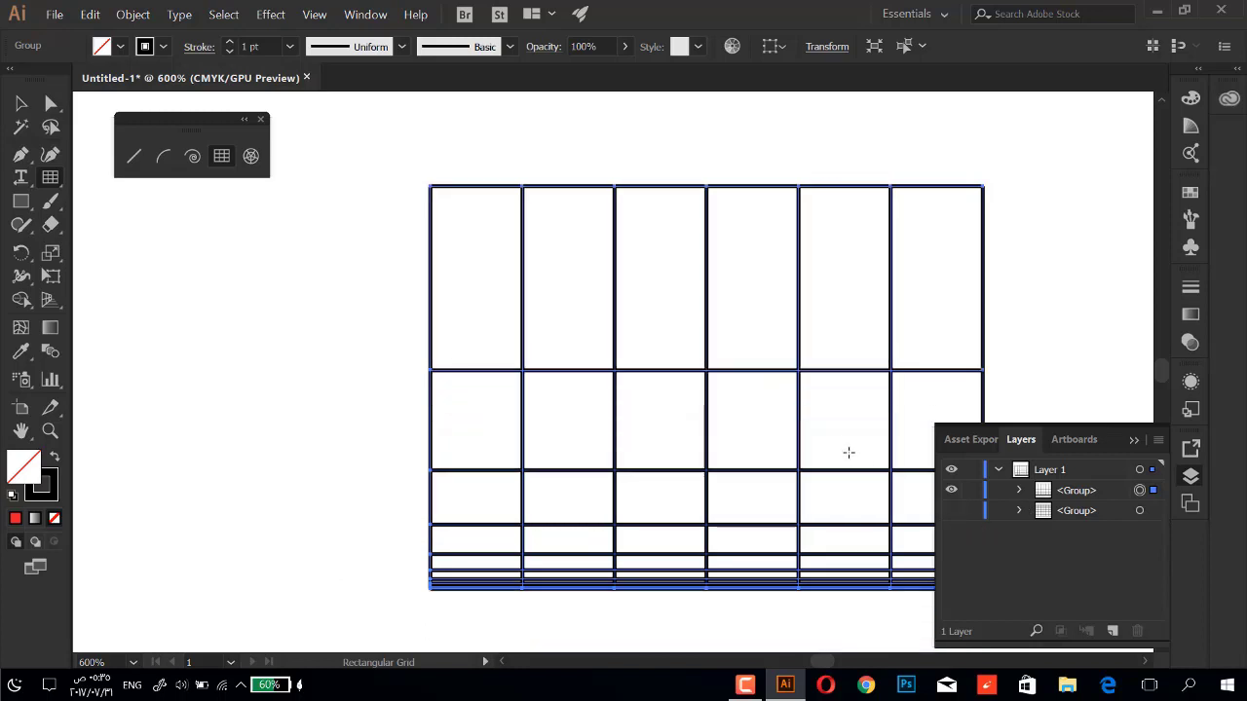
{"action": "scroll", "coordinate": [849, 451], "scroll_direction": "down", "scroll_amount": 1}
{"action": "scroll", "coordinate": [684, 481], "scroll_direction": "down", "scroll_amount": 1}
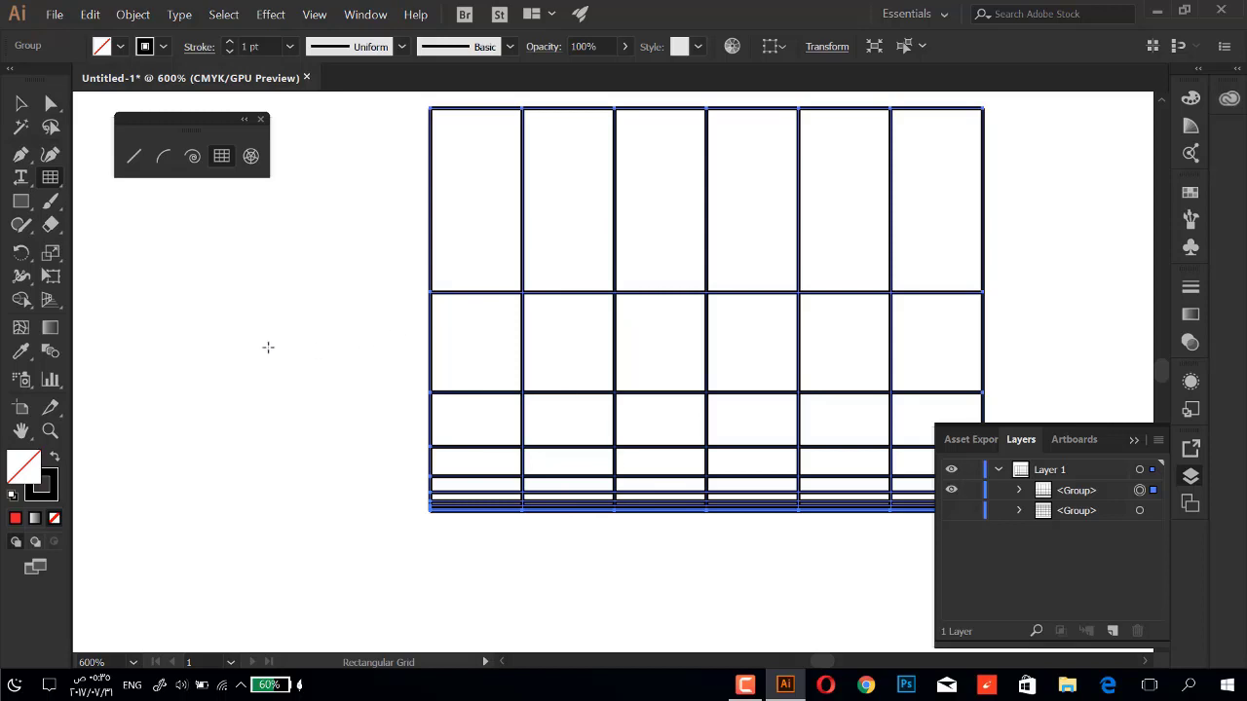
{"action": "left_click", "coordinate": [268, 347]}
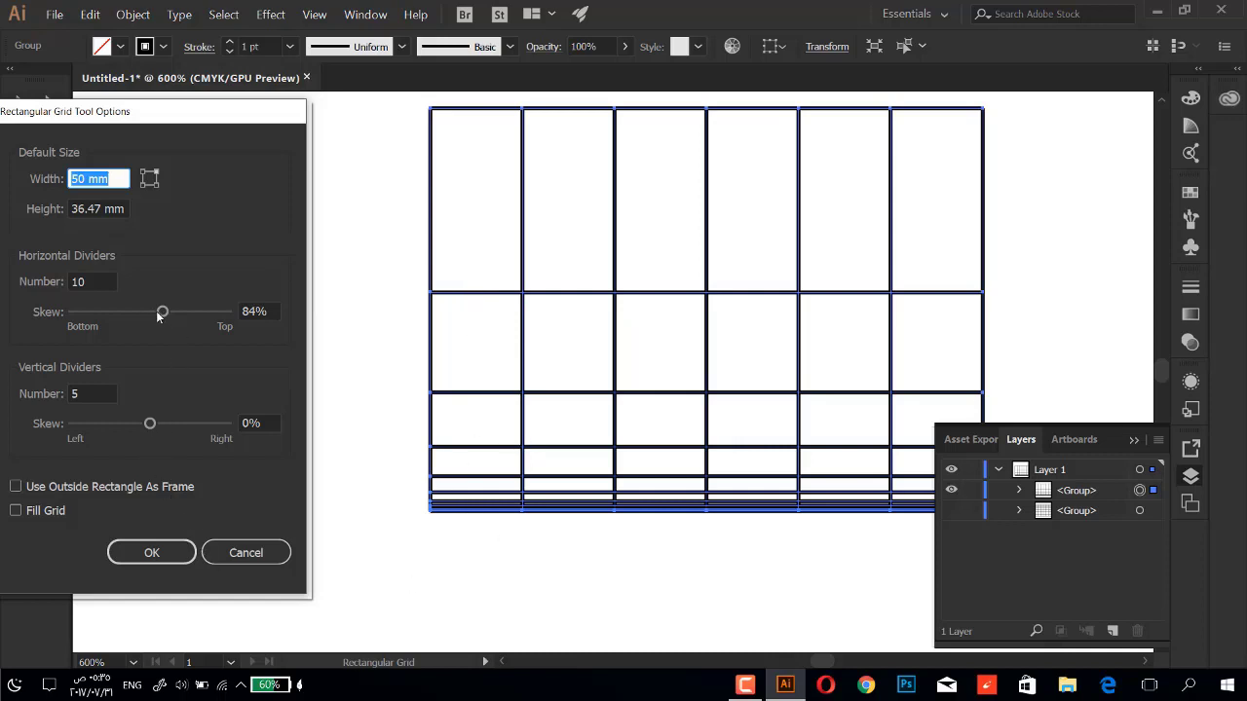
Create a third grid with a -169% horizontal skew.
{"action": "mouse_move", "coordinate": [158, 317]}
{"action": "left_mouse_down"}
{"action": "mouse_move", "coordinate": [93, 336]}
{"action": "mouse_move", "coordinate": [120, 329]}
{"action": "left_mouse_up"}
{"action": "left_click", "coordinate": [171, 552]}
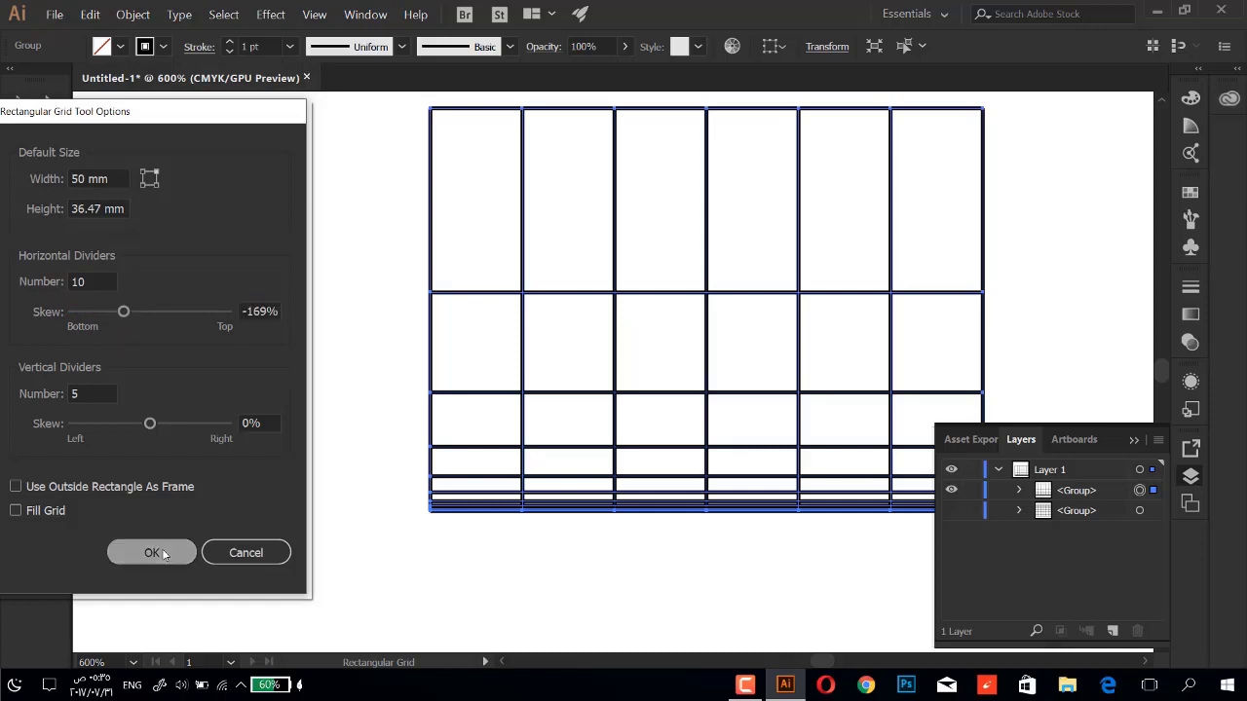
{"action": "scroll", "coordinate": [327, 423], "scroll_direction": "down", "scroll_amount": 1}
{"action": "scroll", "coordinate": [327, 424], "scroll_direction": "down", "scroll_amount": 2}
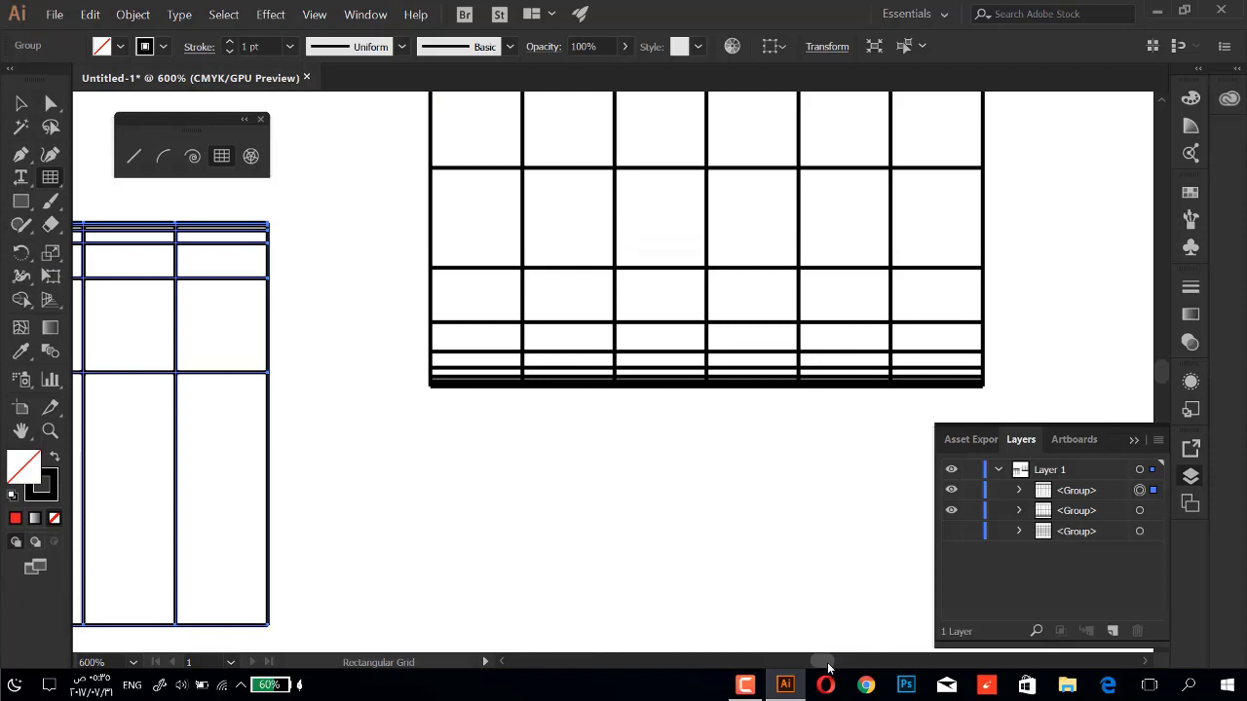
{"action": "left_click_drag", "start_coordinate": [824, 661], "coordinate": [823, 666]}
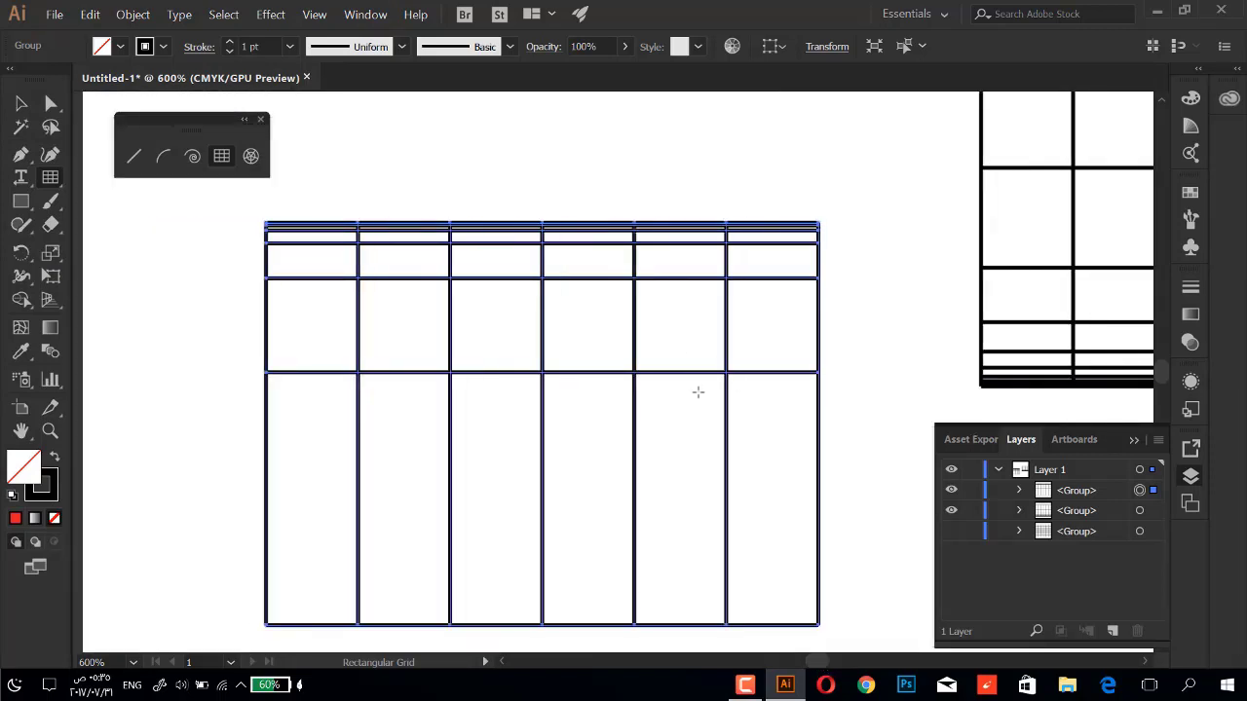
Delete all three grid groups from Layers and reopen the grid options.
{"action": "left_click", "coordinate": [1077, 536]}
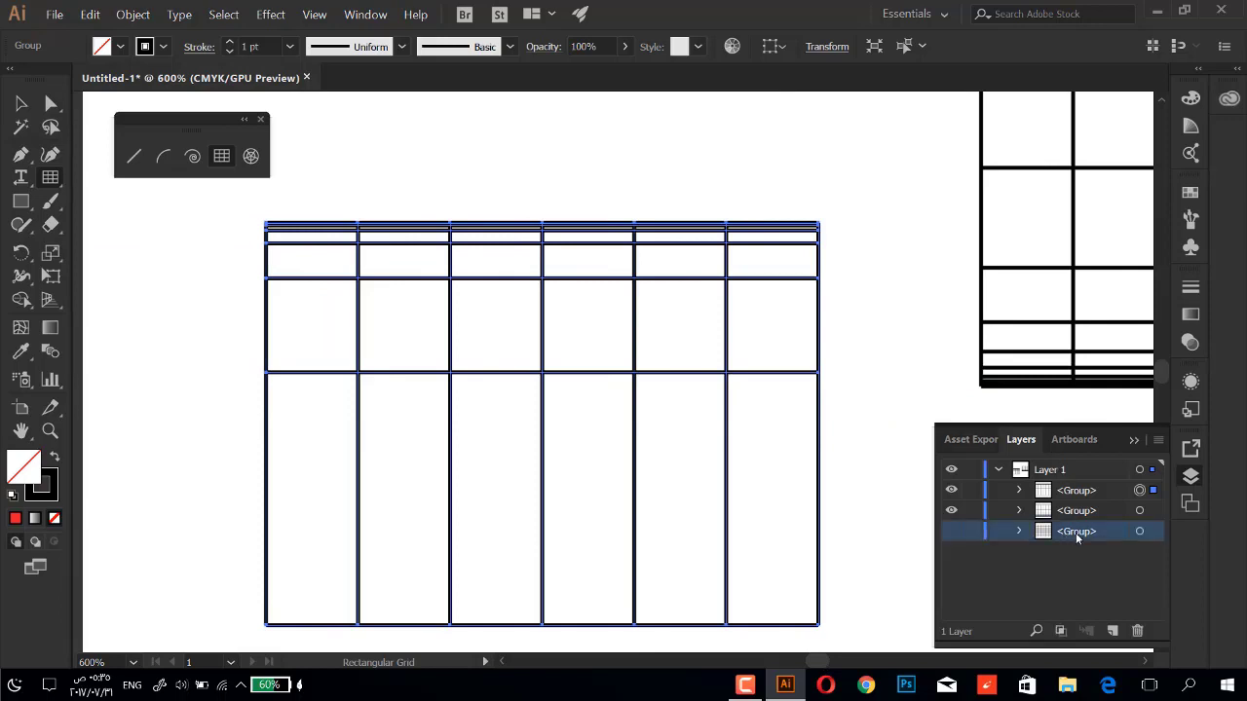
{"action": "left_click", "coordinate": [1105, 494], "text": "shift"}
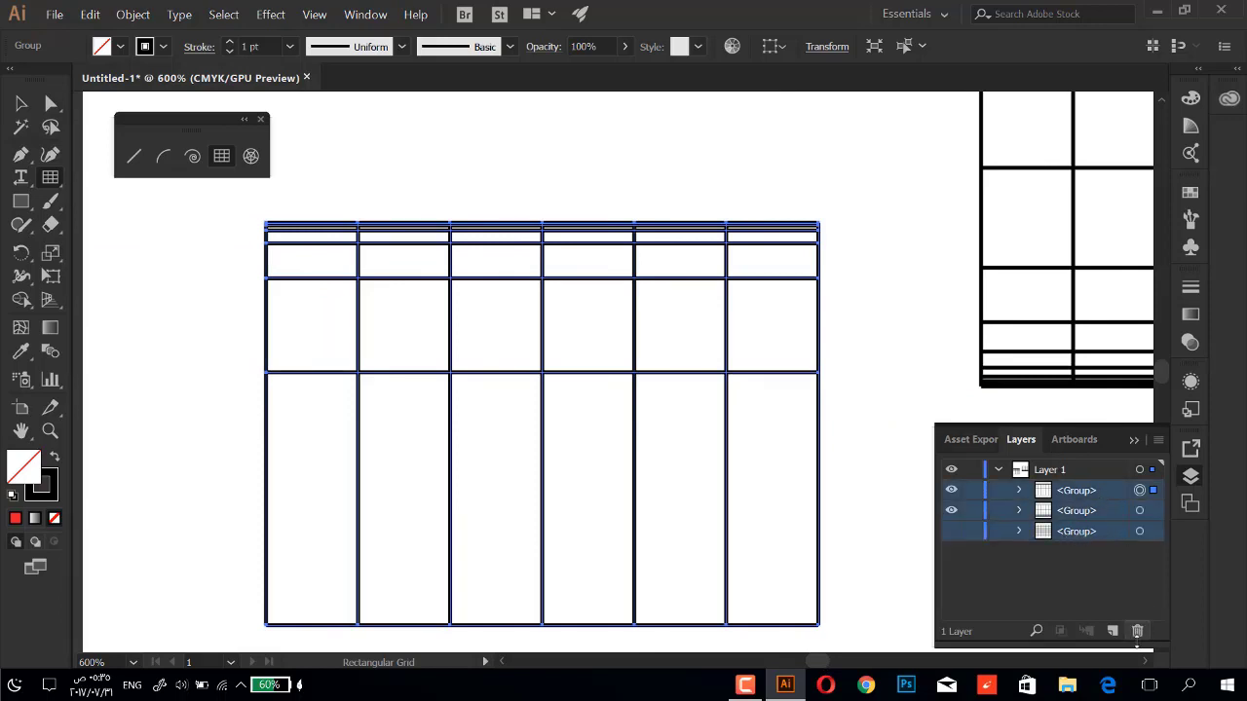
{"action": "left_click", "coordinate": [1135, 632]}
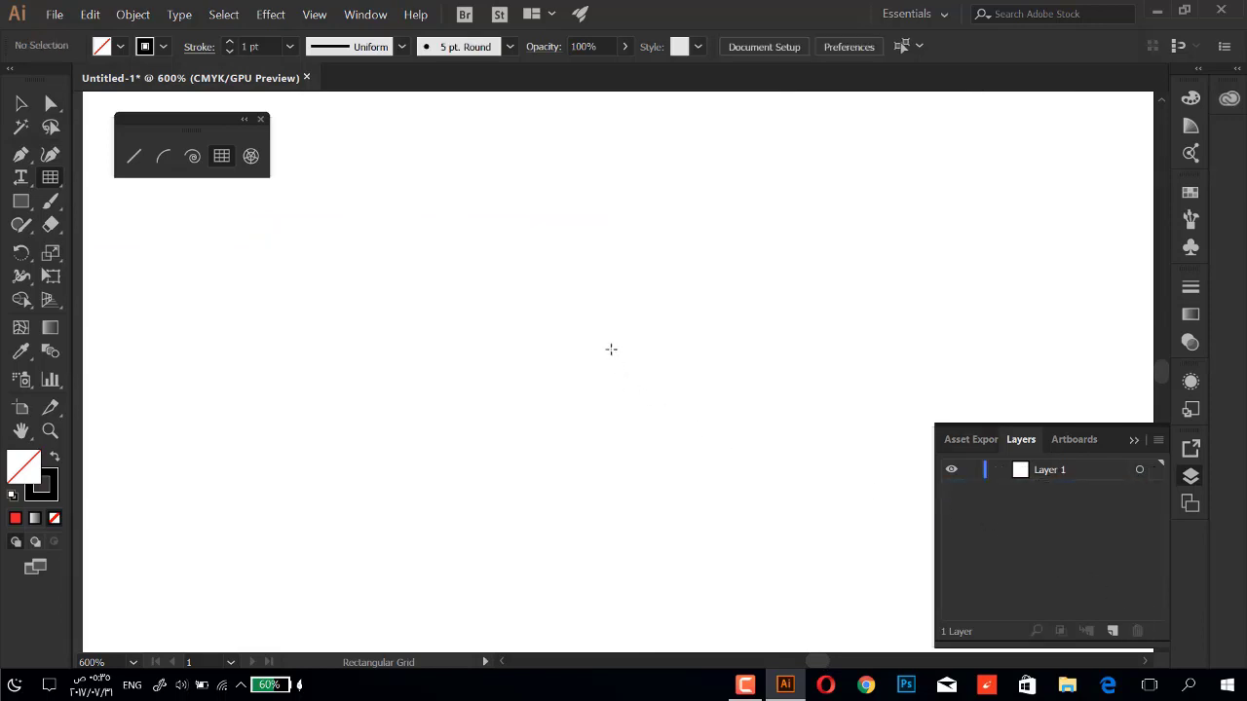
{"action": "left_click", "coordinate": [611, 348]}
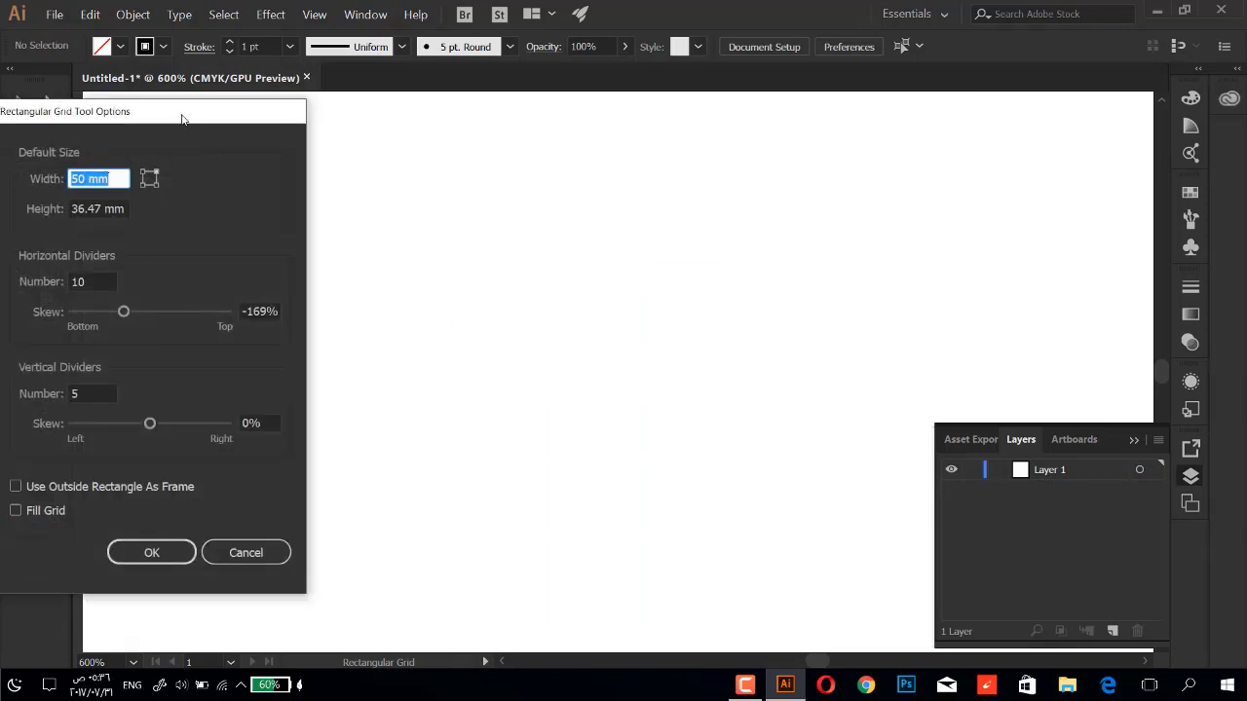
Reset horizontal skew to 0% and create an evenly spaced grid.
{"action": "left_click_drag", "start_coordinate": [182, 119], "coordinate": [230, 122]}
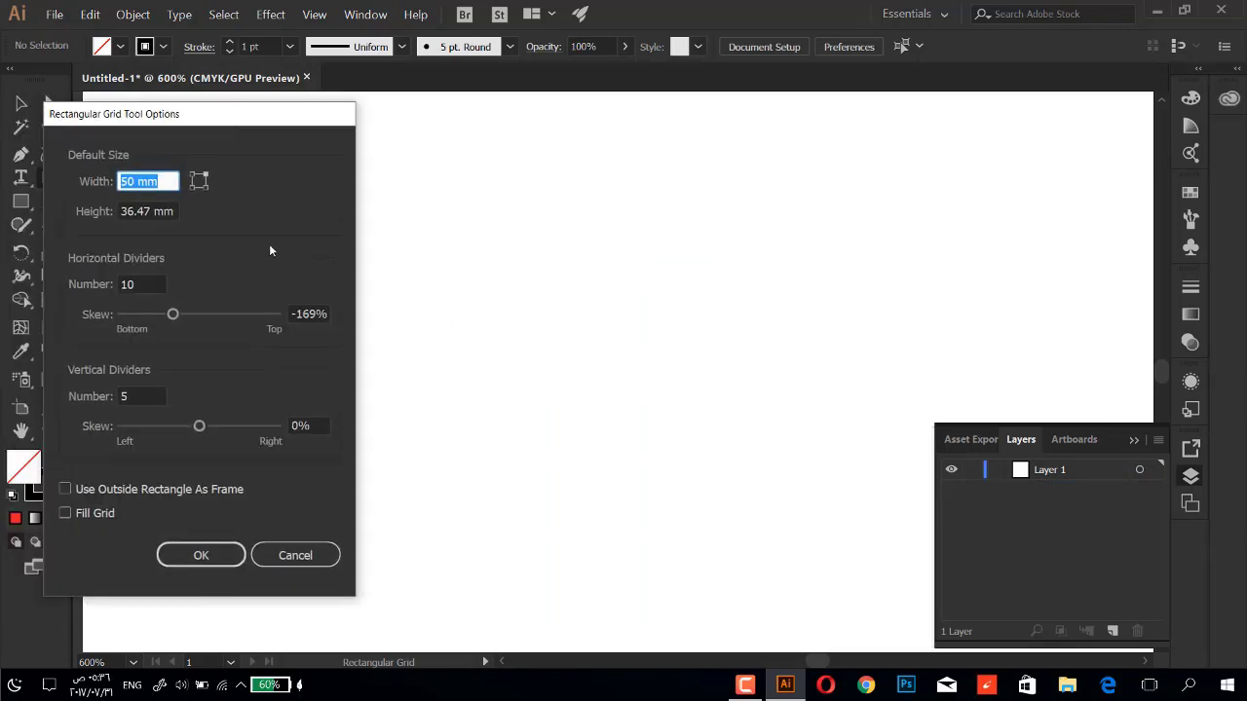
{"action": "left_click", "coordinate": [306, 313]}
{"action": "type", "text": "-0"}
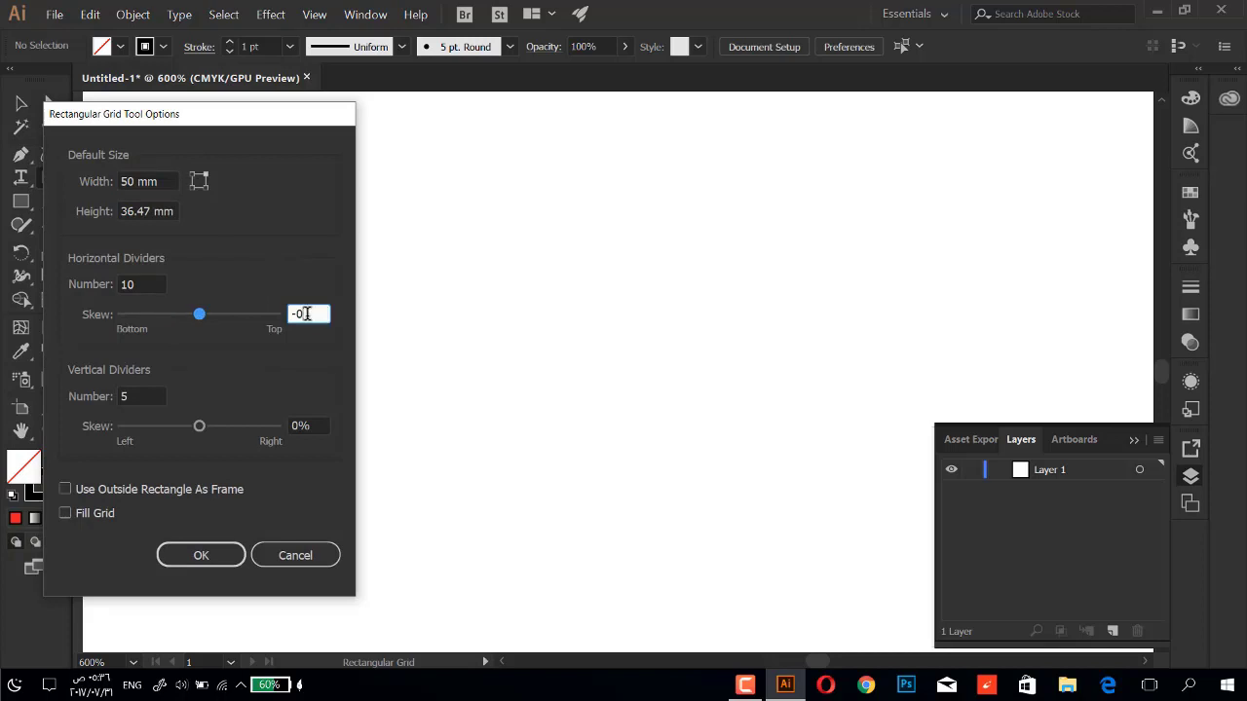
{"action": "key", "text": "Return"}
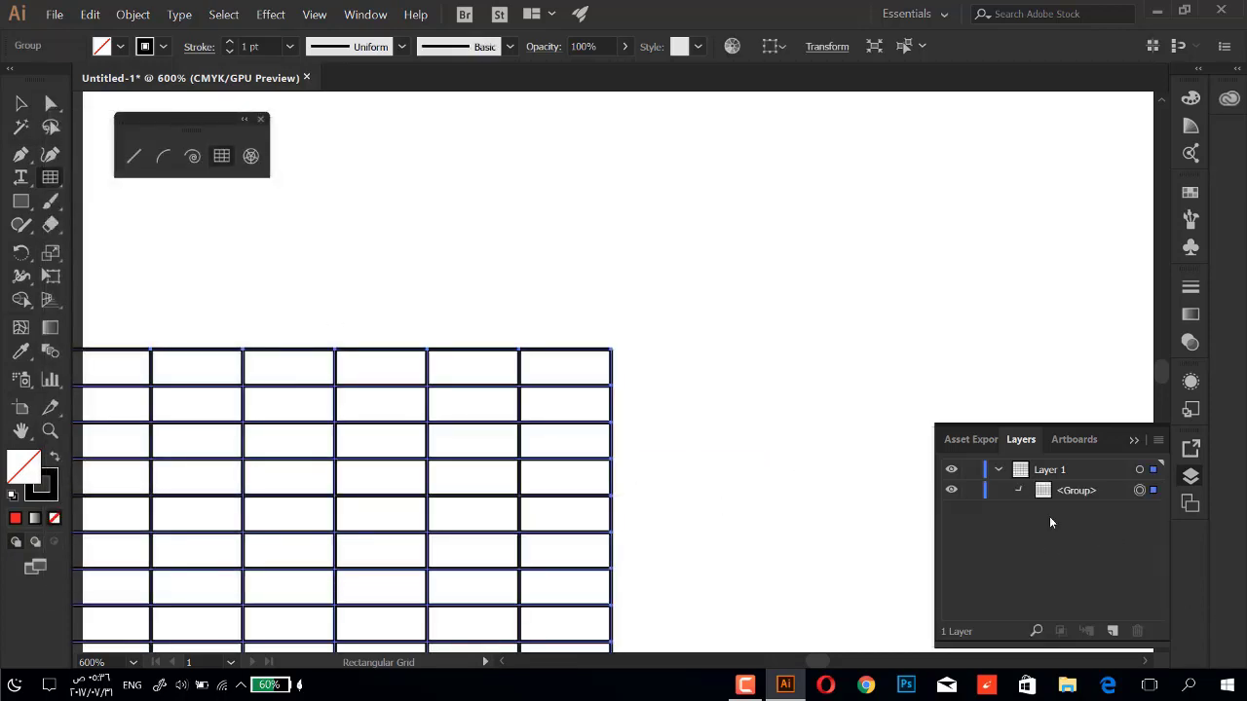
Expand the grid group and drag the grid's top line upward.
{"action": "left_click", "coordinate": [1019, 490]}
{"action": "scroll", "coordinate": [1033, 546], "scroll_direction": "down", "scroll_amount": 5}
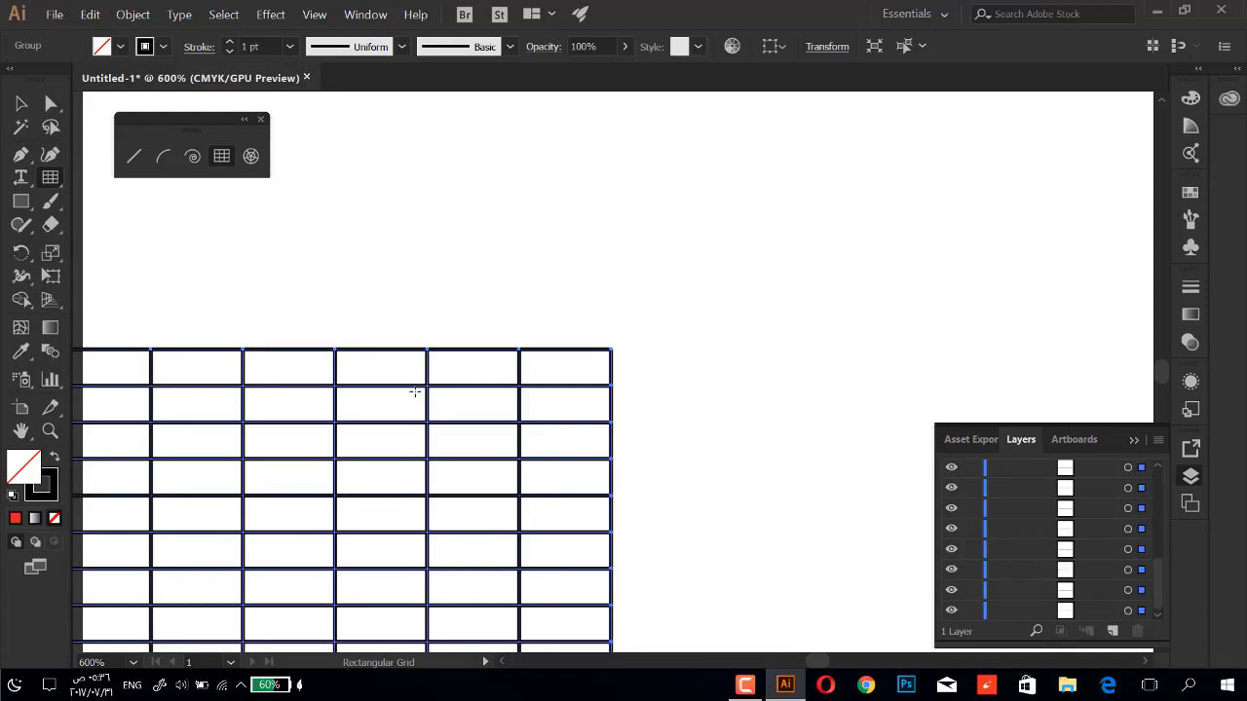
{"action": "left_click", "coordinate": [691, 356], "text": "ctrl"}
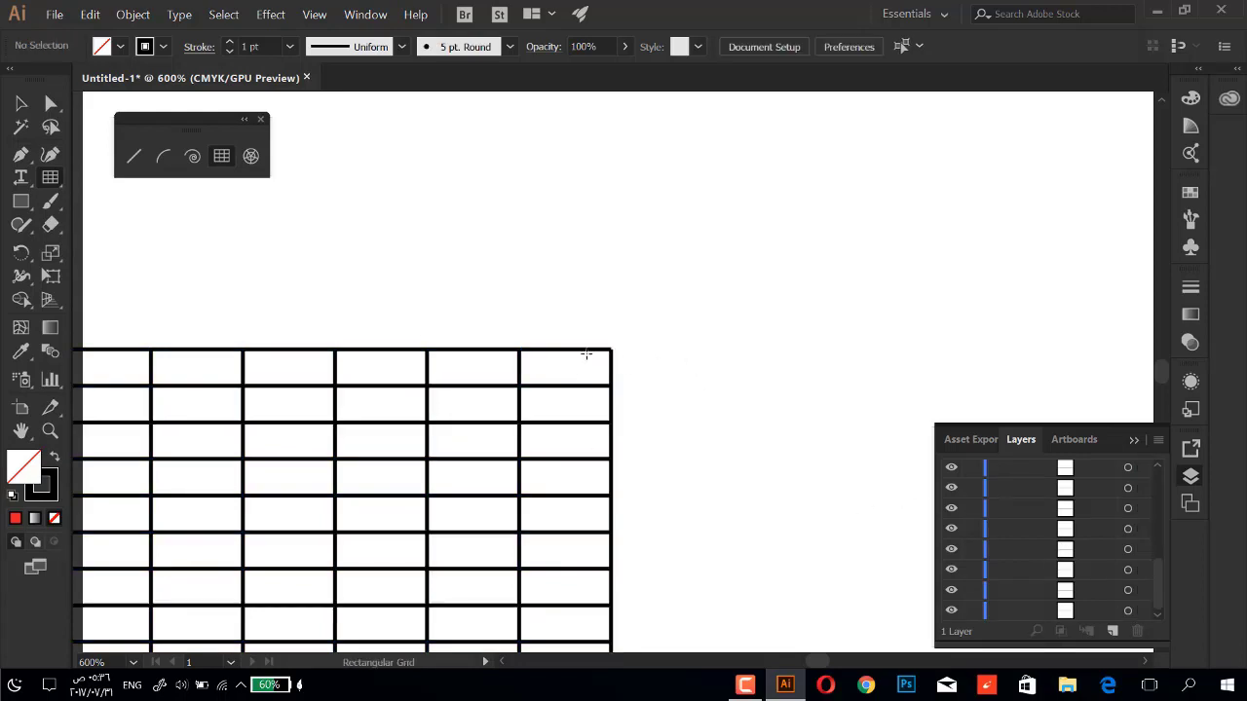
{"action": "left_click", "coordinate": [578, 348], "text": "ctrl"}
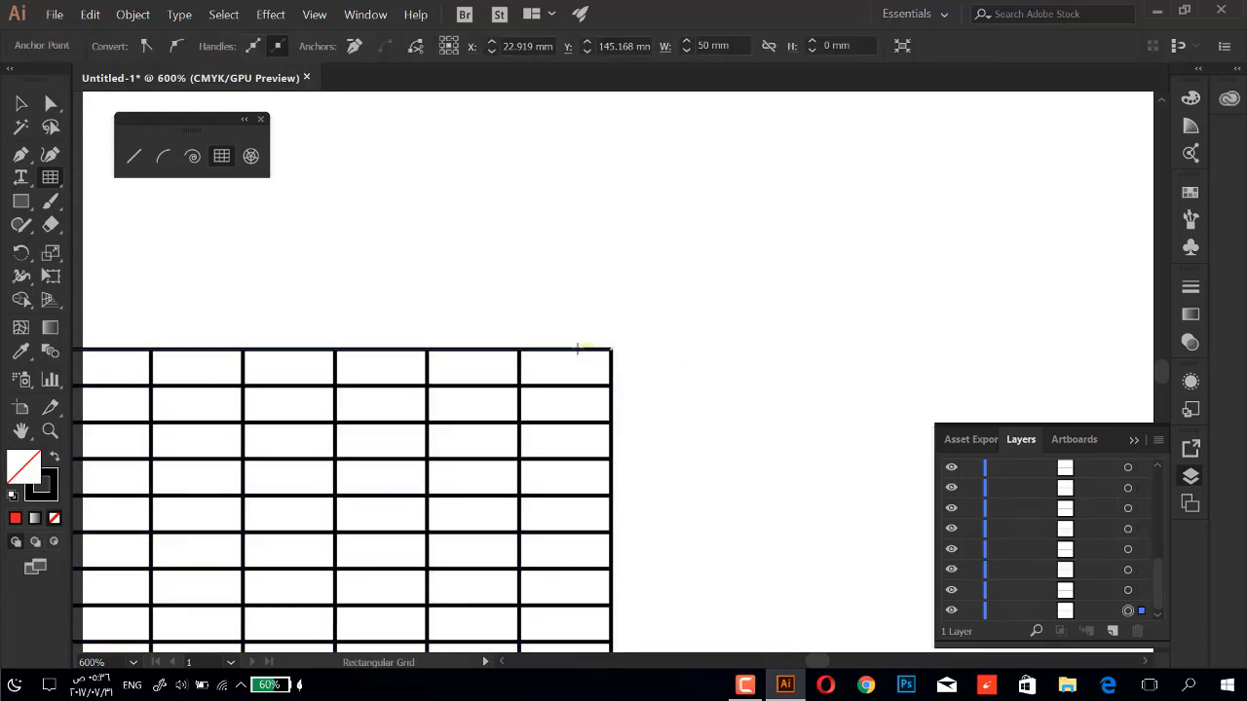
{"action": "left_click_drag", "start_coordinate": [578, 347], "coordinate": [601, 263]}
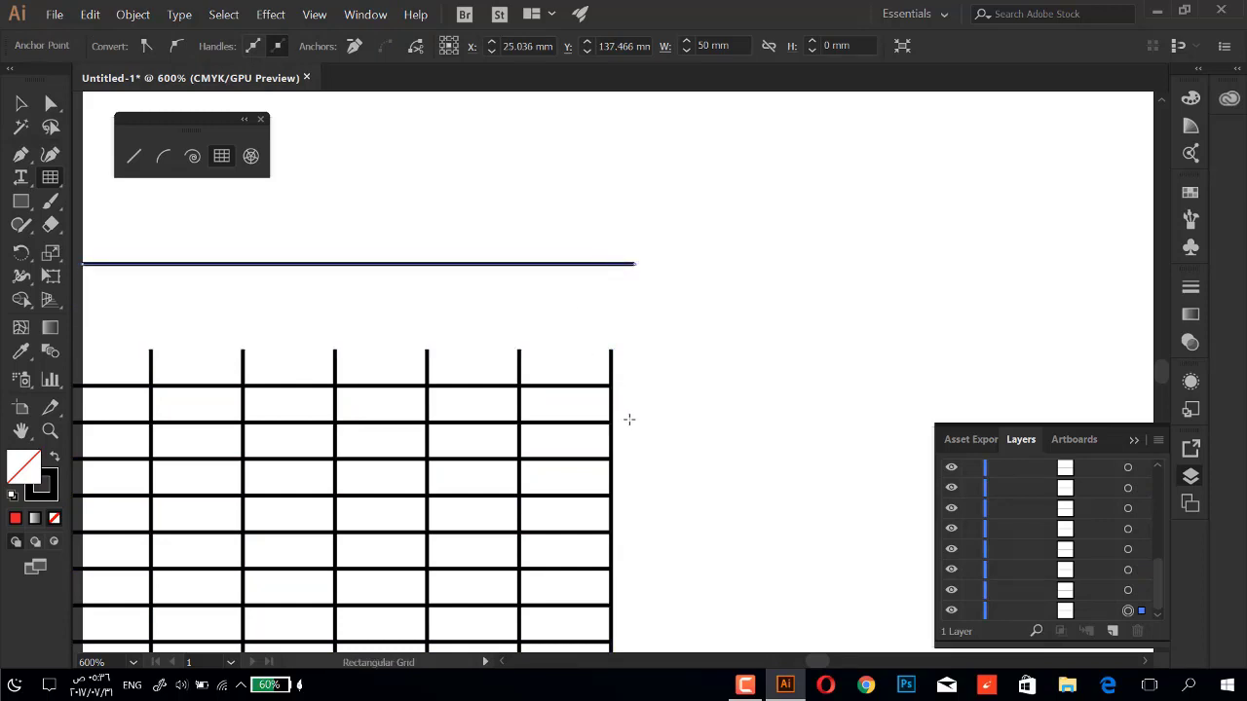
Select the grid group in Layers and delete it.
{"action": "scroll", "coordinate": [787, 474], "scroll_direction": "down", "scroll_amount": 1}
{"action": "scroll", "coordinate": [787, 474], "scroll_direction": "down", "scroll_amount": 1}
{"action": "scroll", "coordinate": [794, 473], "scroll_direction": "up", "scroll_amount": 2}
{"action": "scroll", "coordinate": [800, 472], "scroll_direction": "down", "scroll_amount": 2}
{"action": "scroll", "coordinate": [904, 526], "scroll_direction": "down", "scroll_amount": 2}
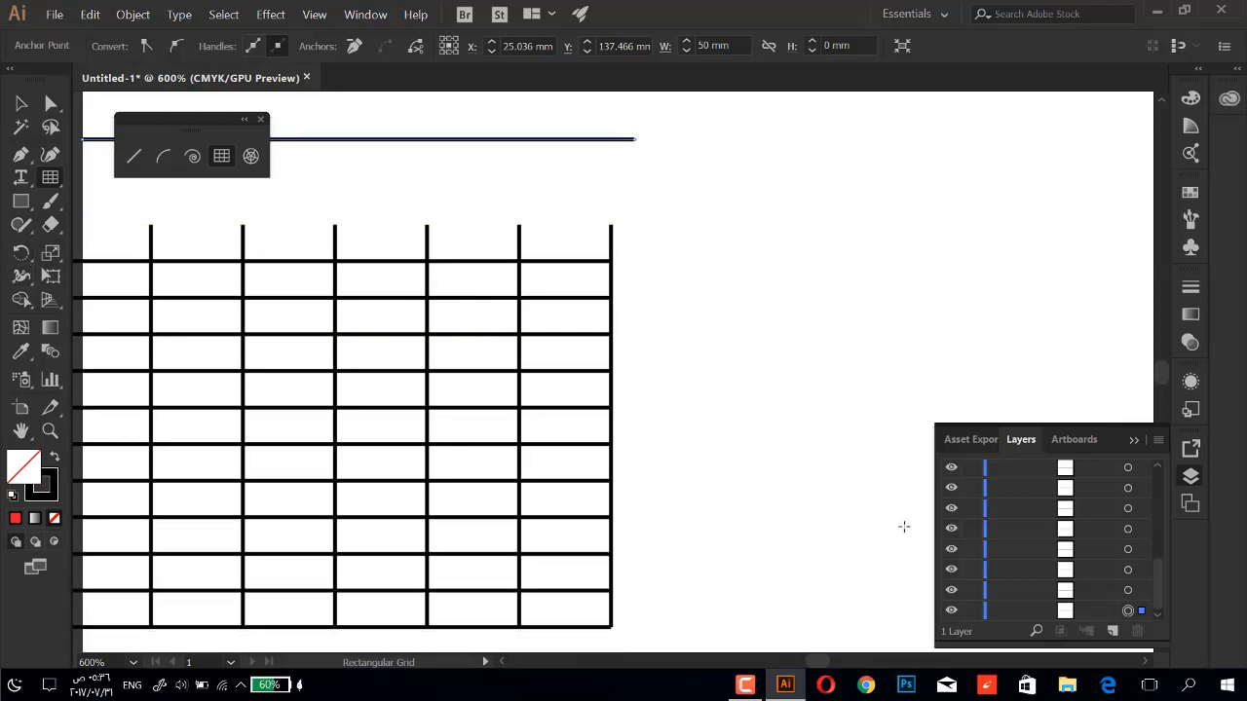
{"action": "scroll", "coordinate": [904, 526], "scroll_direction": "down", "scroll_amount": 1}
{"action": "scroll", "coordinate": [1089, 572], "scroll_direction": "up", "scroll_amount": 3}
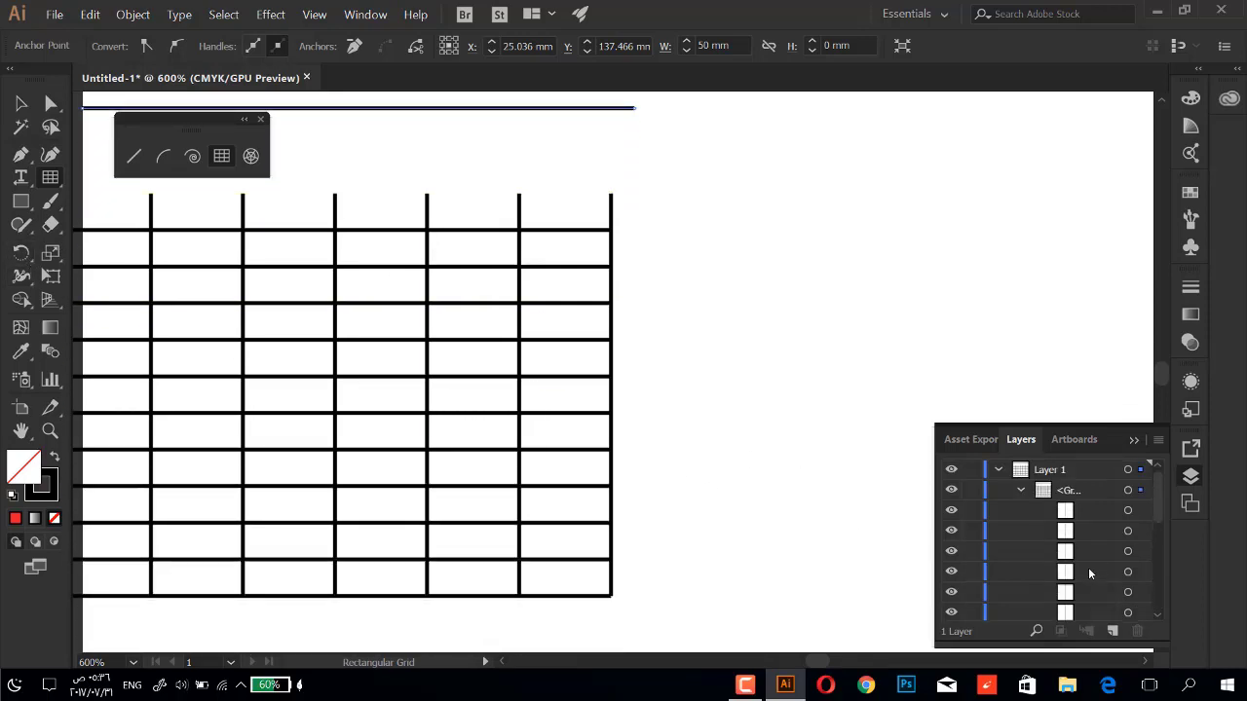
{"action": "left_click", "coordinate": [1128, 492]}
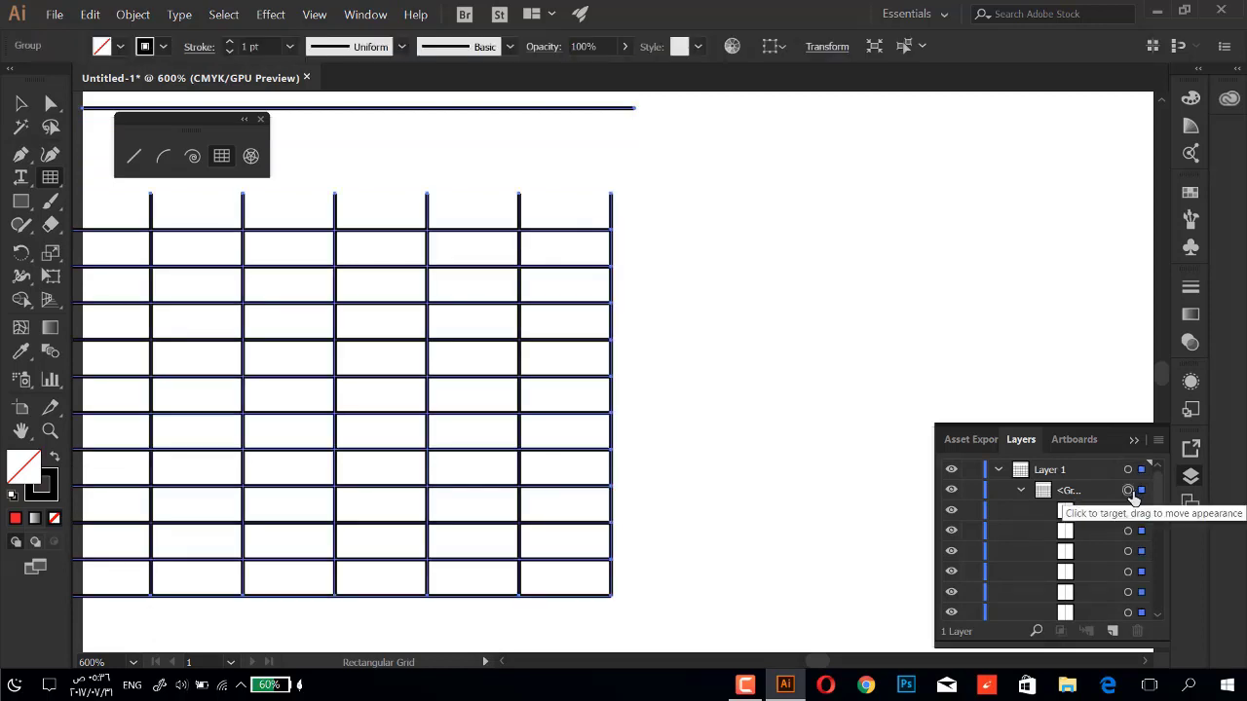
{"action": "left_click", "coordinate": [1083, 494]}
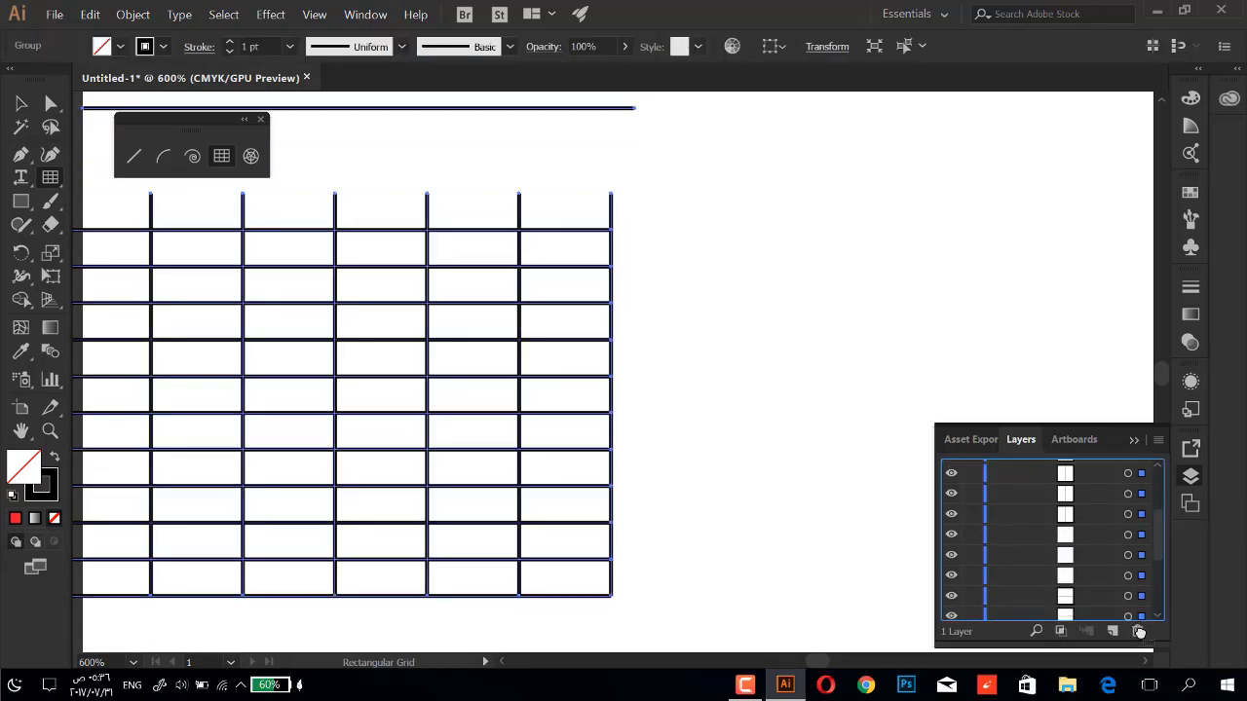
{"action": "left_click", "coordinate": [1137, 631]}
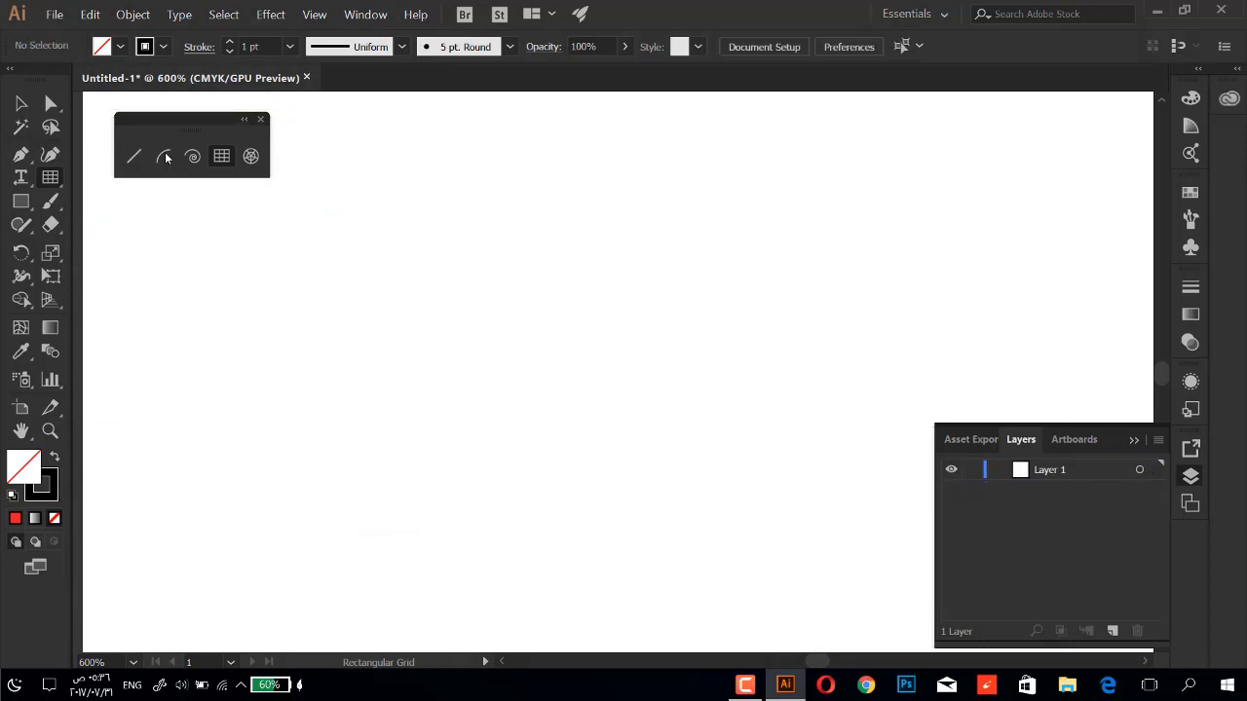
Create a rectangular grid with Use Outside Rectangle As Frame turned on.
{"action": "left_click", "coordinate": [607, 379]}
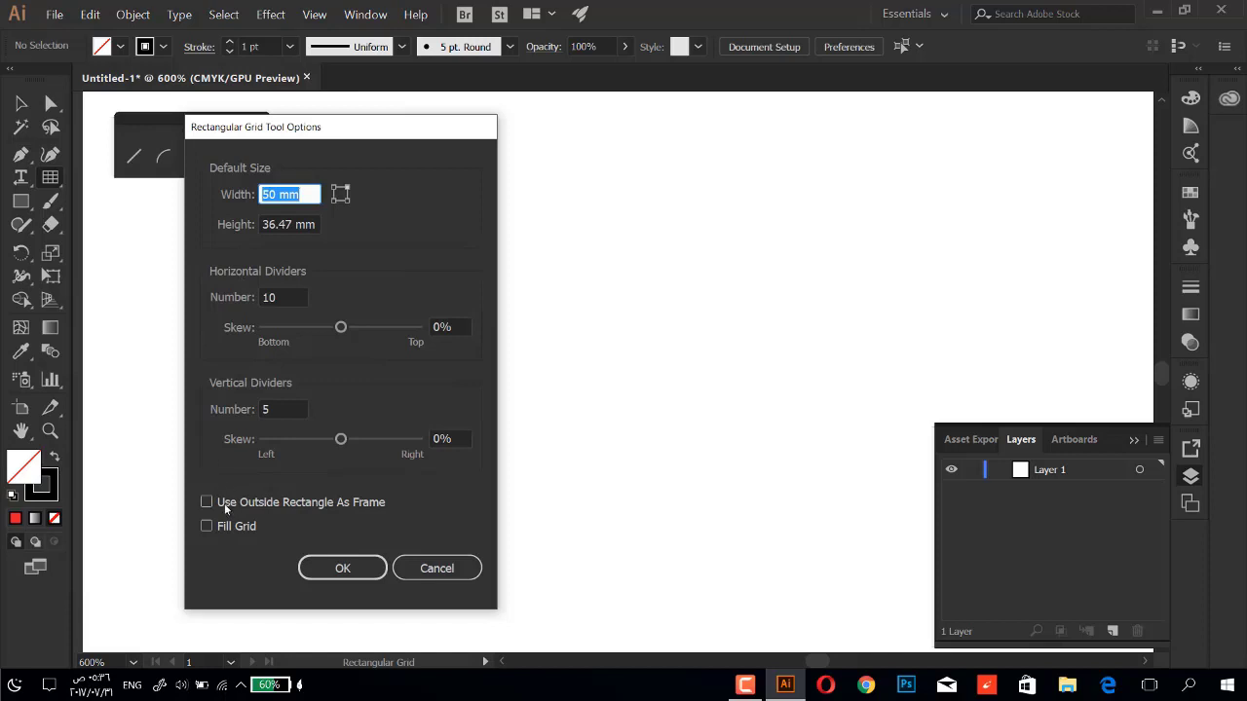
{"action": "left_click", "coordinate": [225, 507]}
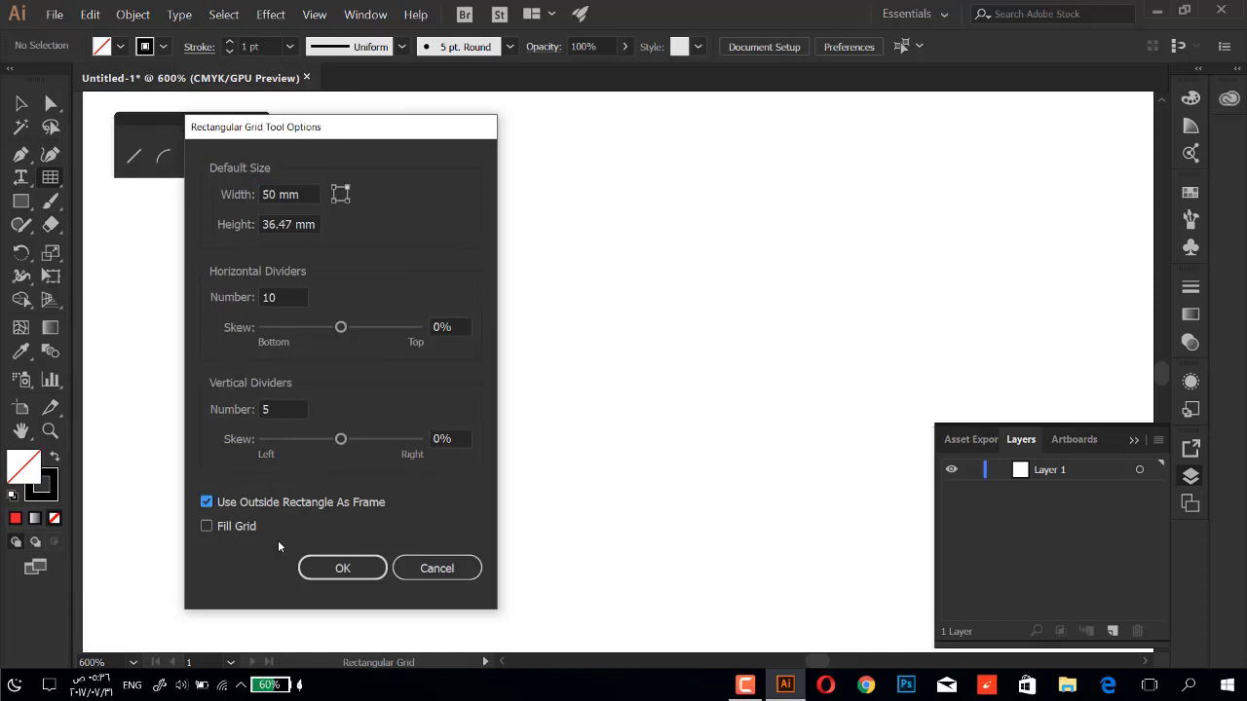
{"action": "left_click", "coordinate": [343, 568]}
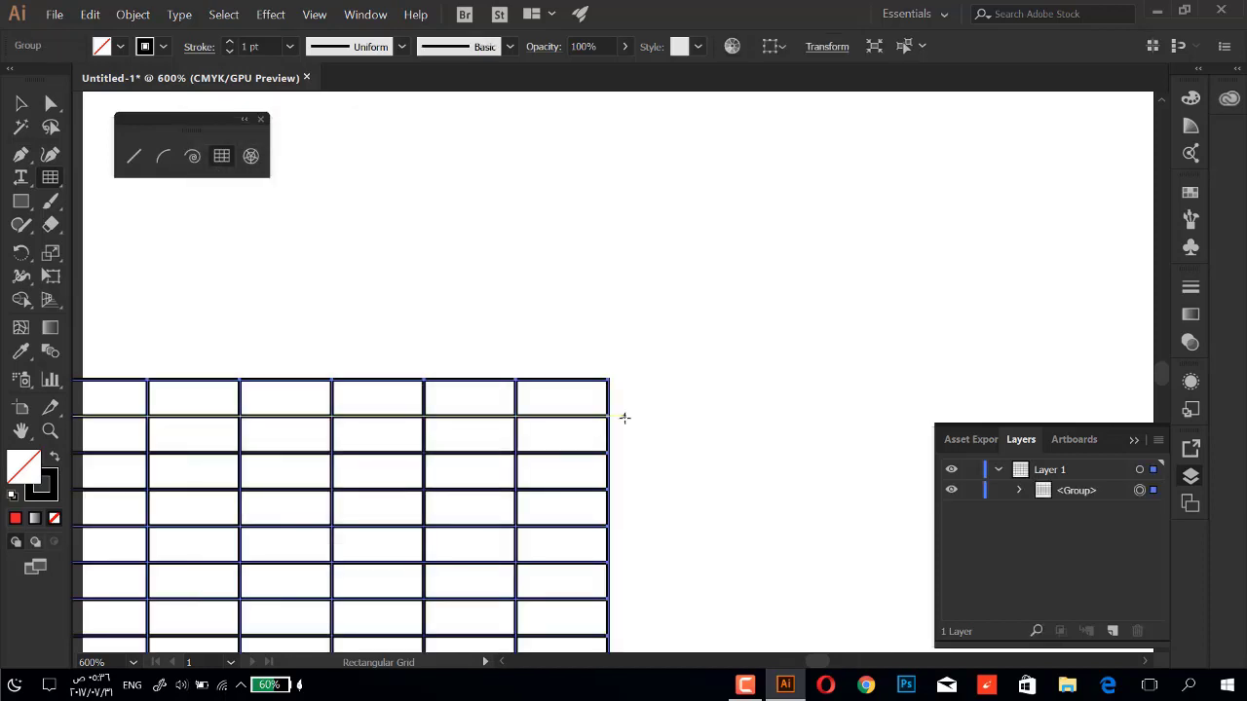
{"action": "scroll", "coordinate": [623, 417], "scroll_direction": "down", "scroll_amount": 2}
{"action": "scroll", "coordinate": [624, 415], "scroll_direction": "down", "scroll_amount": 2}
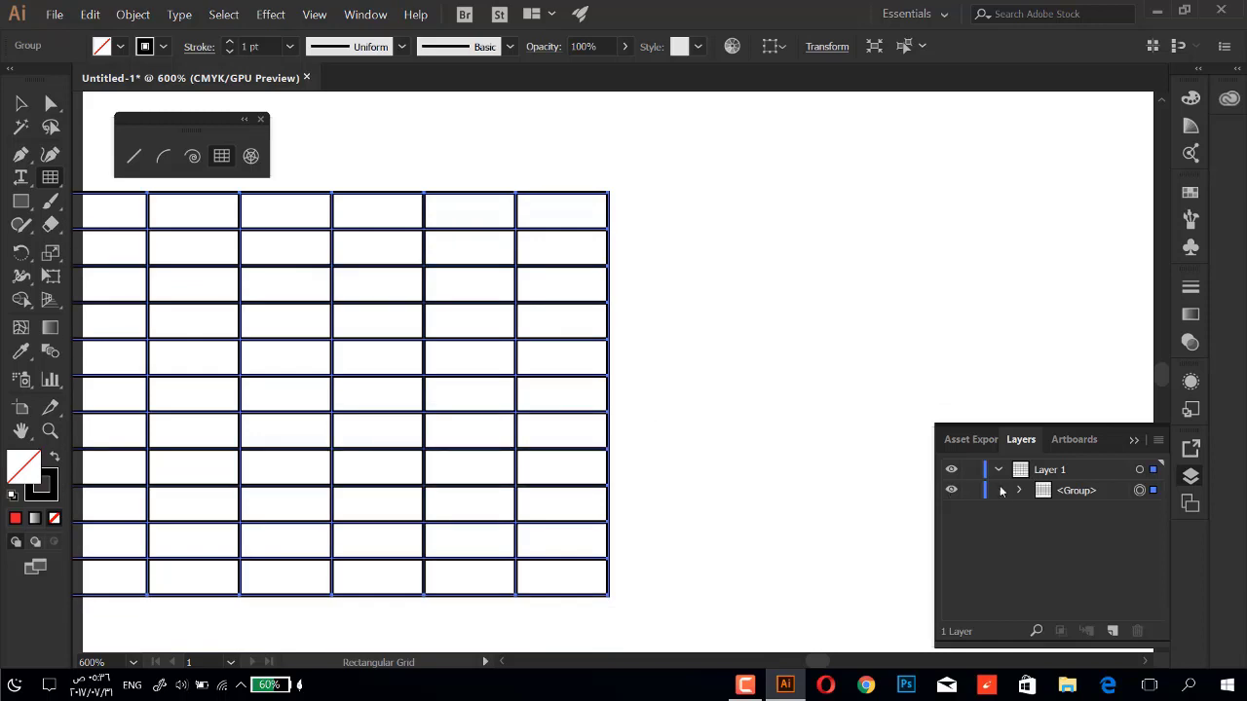
Expand the grid group and toggle the outer frame rectangle's visibility.
{"action": "left_click", "coordinate": [1016, 491]}
{"action": "scroll", "coordinate": [1034, 603], "scroll_direction": "down", "scroll_amount": 3}
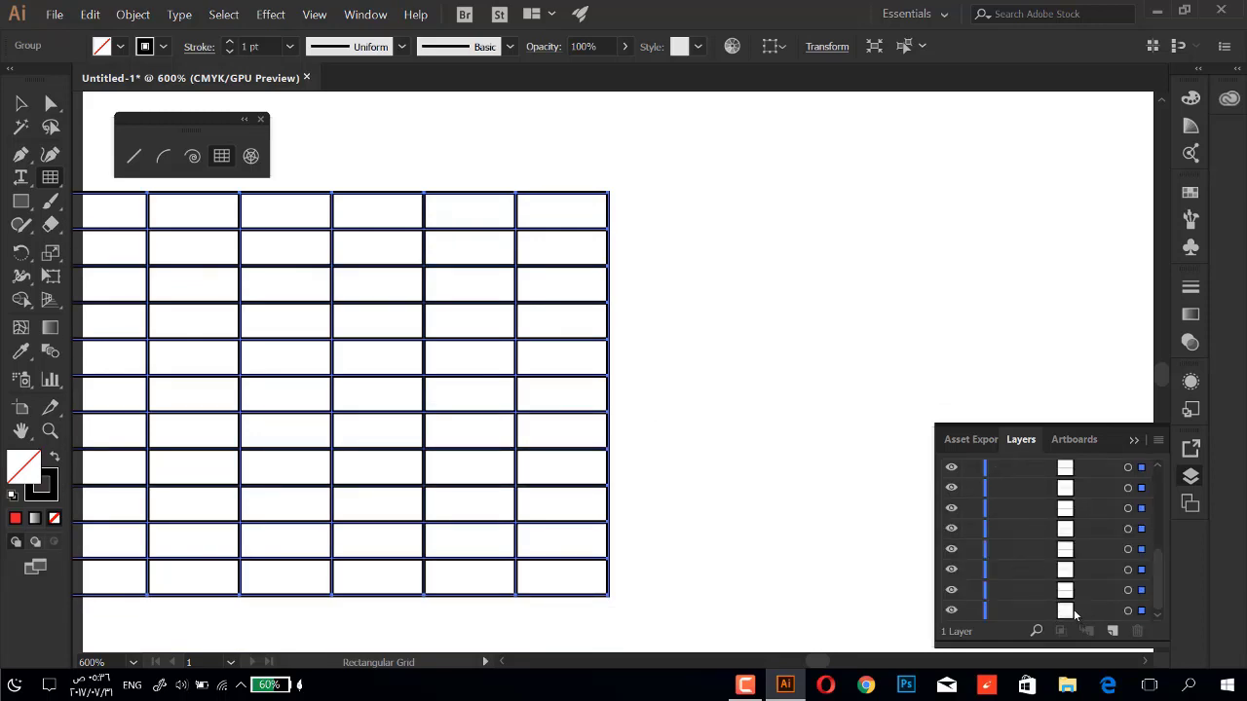
{"action": "left_click", "coordinate": [1071, 611]}
{"action": "left_click", "coordinate": [951, 611]}
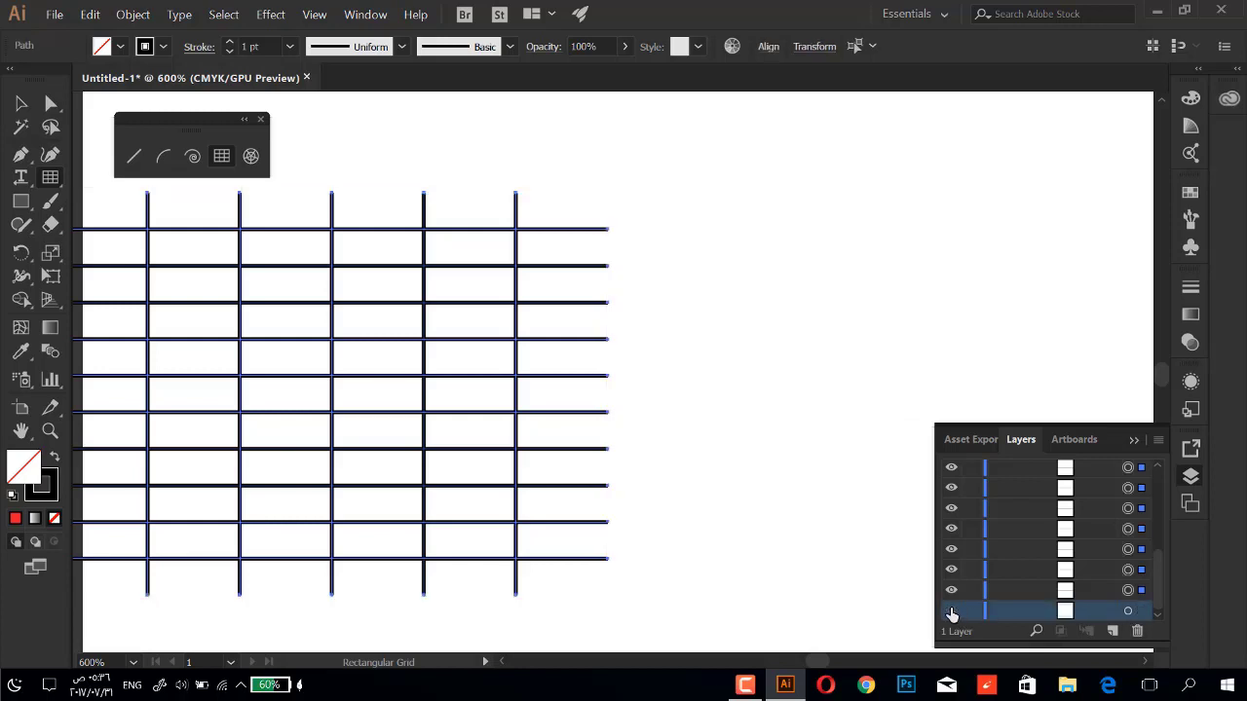
{"action": "left_click", "coordinate": [952, 610]}
{"action": "left_click", "coordinate": [951, 610]}
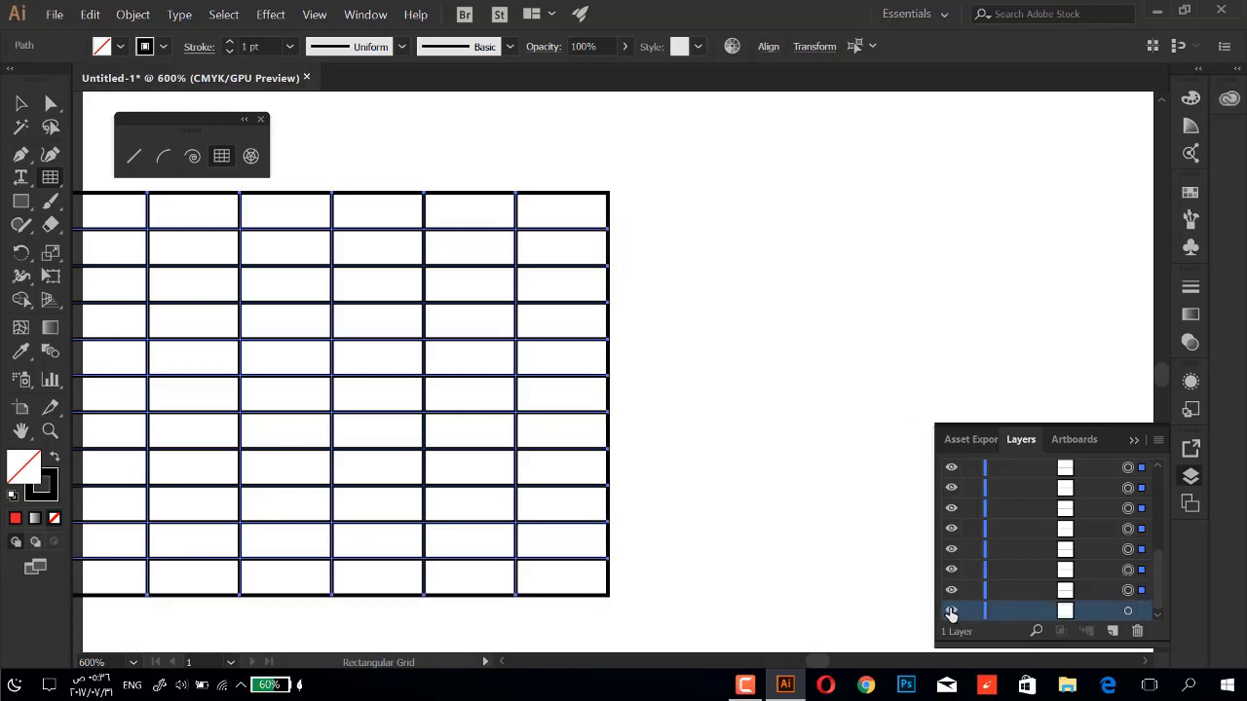
Fill the frame rectangle red, then delete it.
{"action": "double_click", "coordinate": [29, 464]}
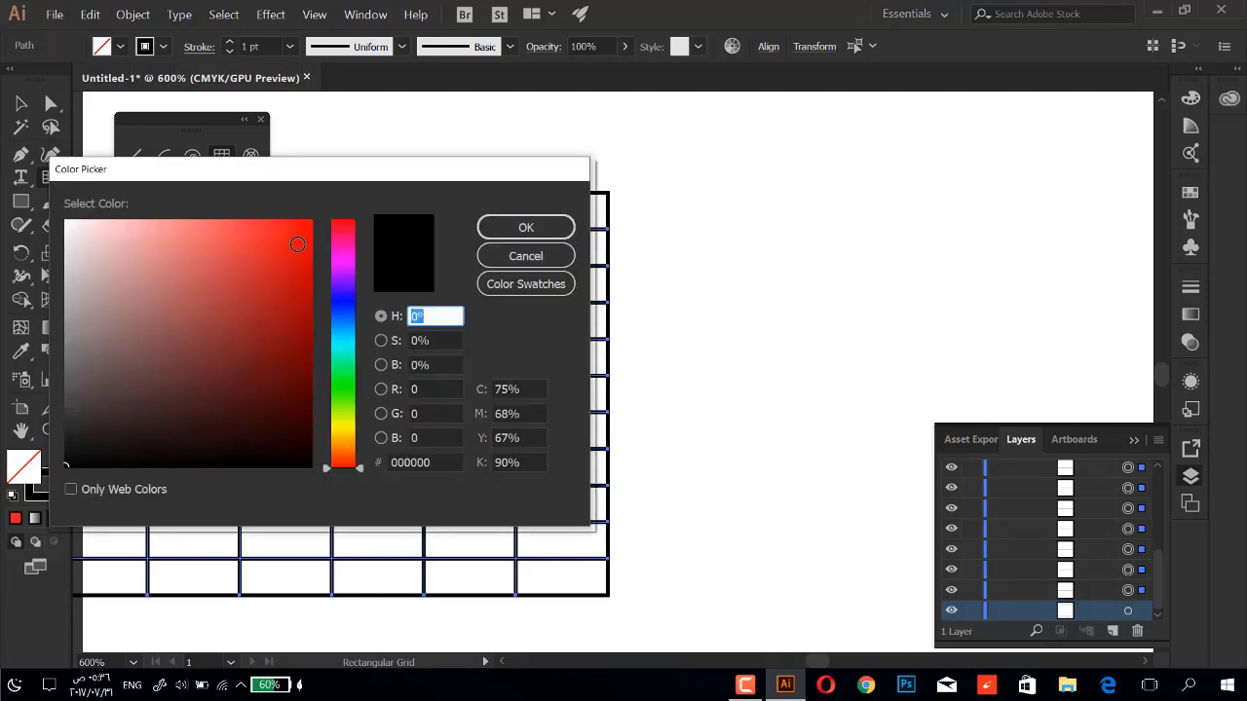
{"action": "left_click", "coordinate": [297, 245]}
{"action": "left_click", "coordinate": [526, 227]}
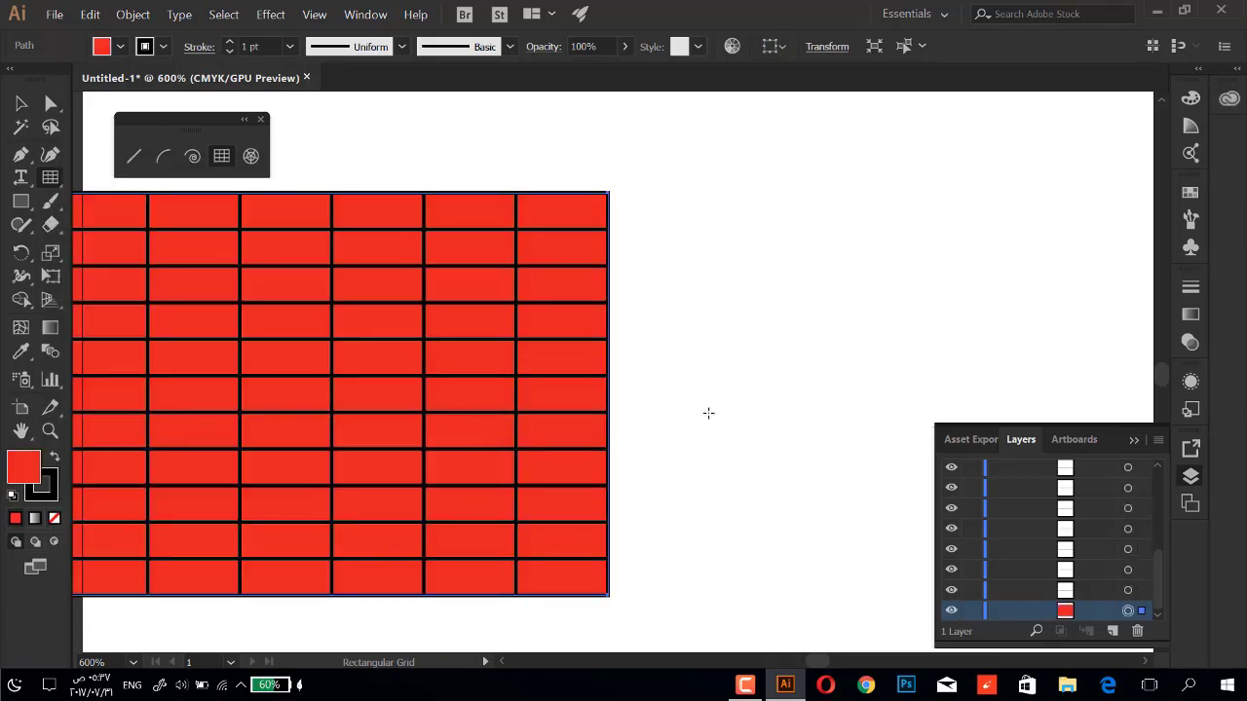
{"action": "key", "text": "Delete"}
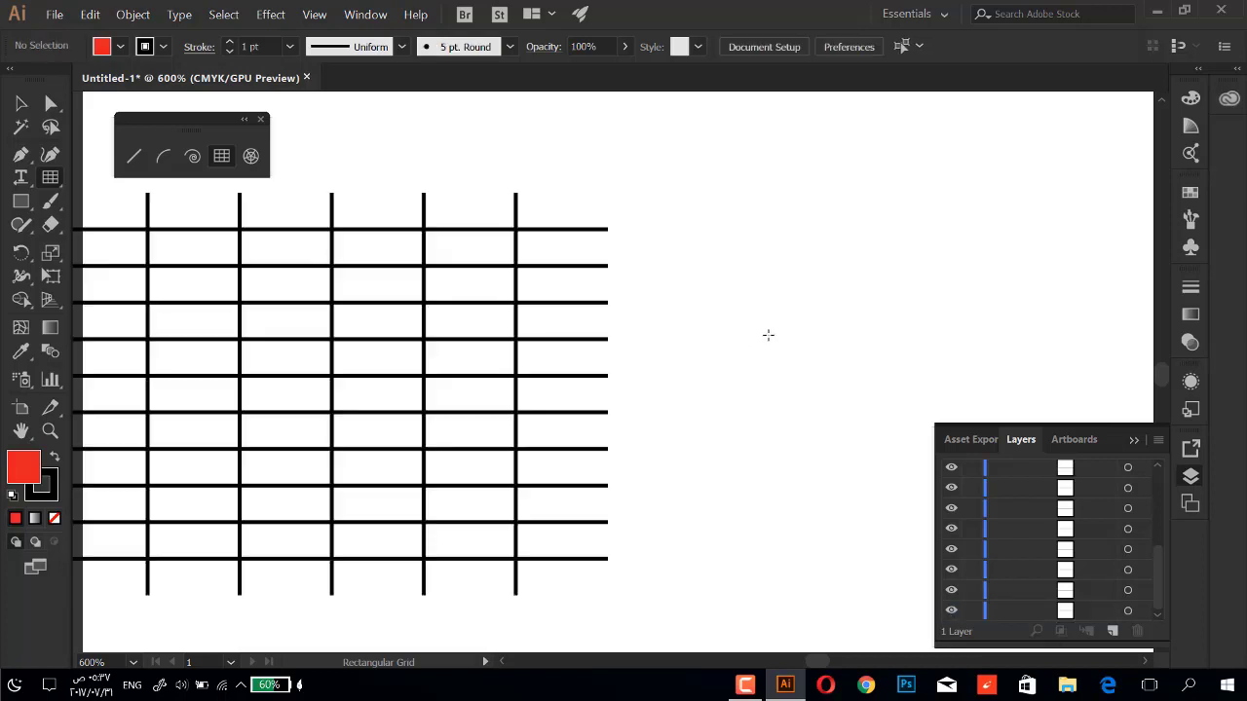
{"action": "scroll", "coordinate": [1061, 516], "scroll_direction": "up", "scroll_amount": 5}
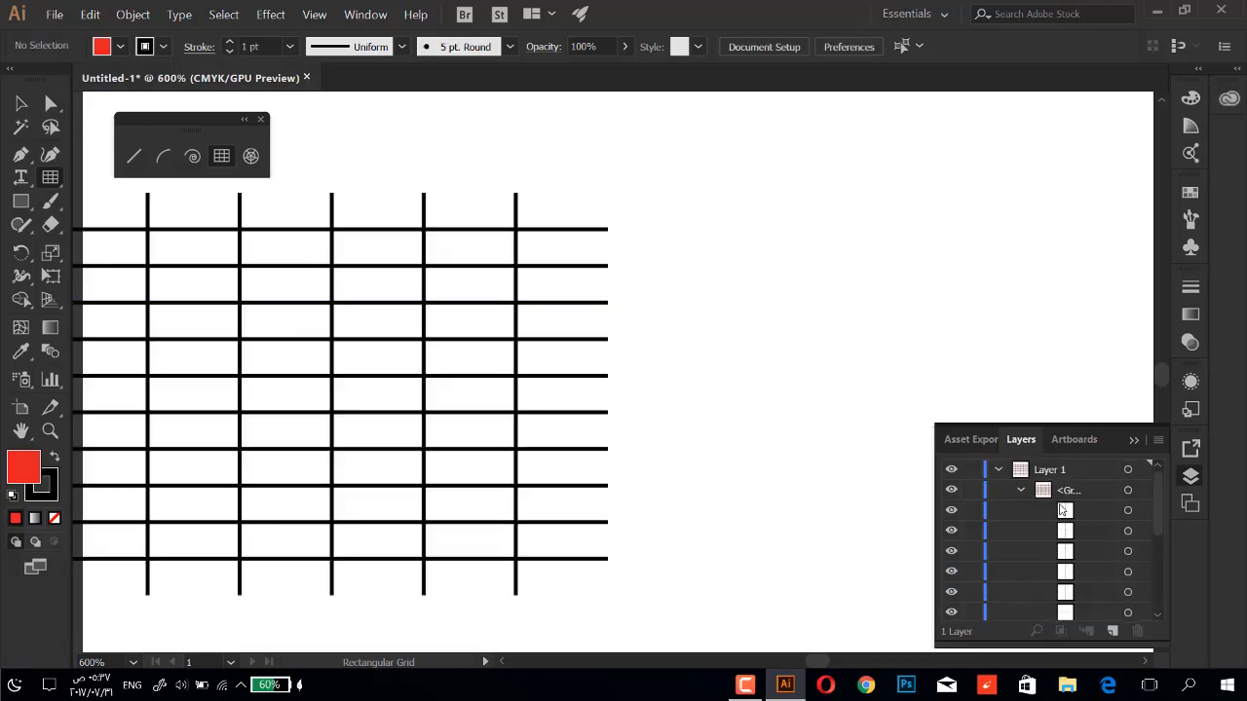
Delete the old grid, then place a filled, frameless rectangular grid and undo it.
{"action": "left_click", "coordinate": [1085, 490]}
{"action": "left_click", "coordinate": [1137, 631]}
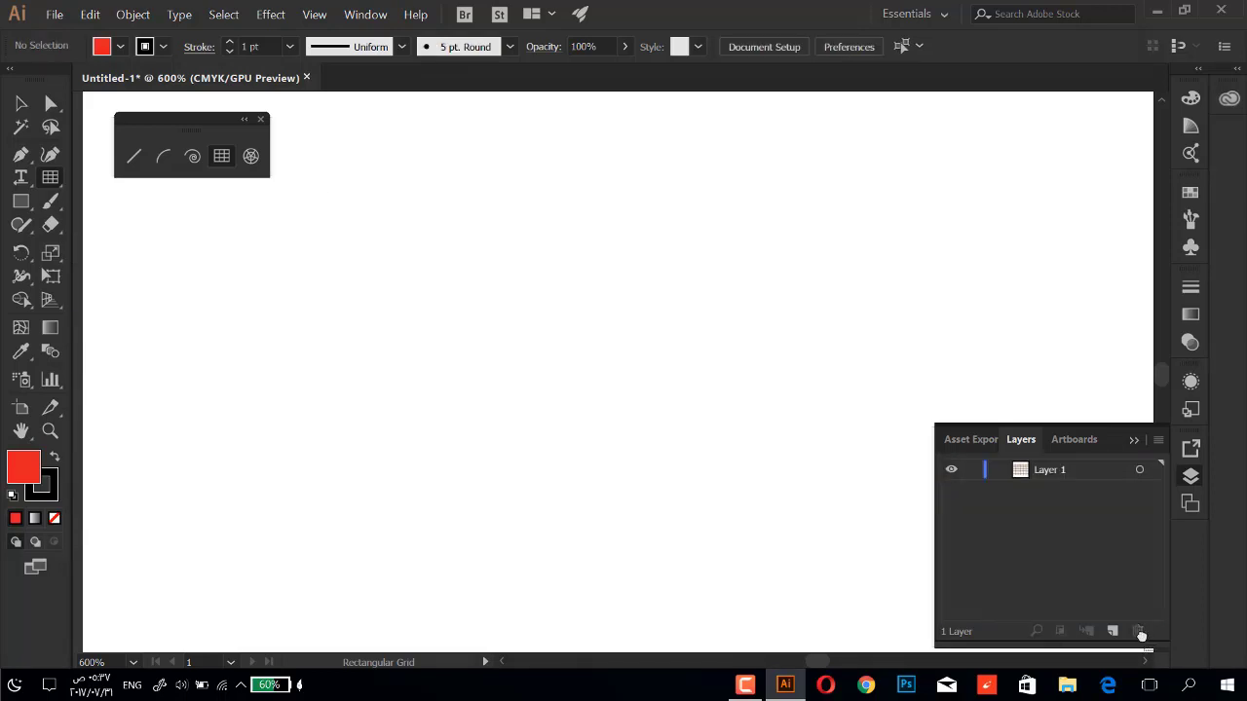
{"action": "left_click", "coordinate": [563, 338]}
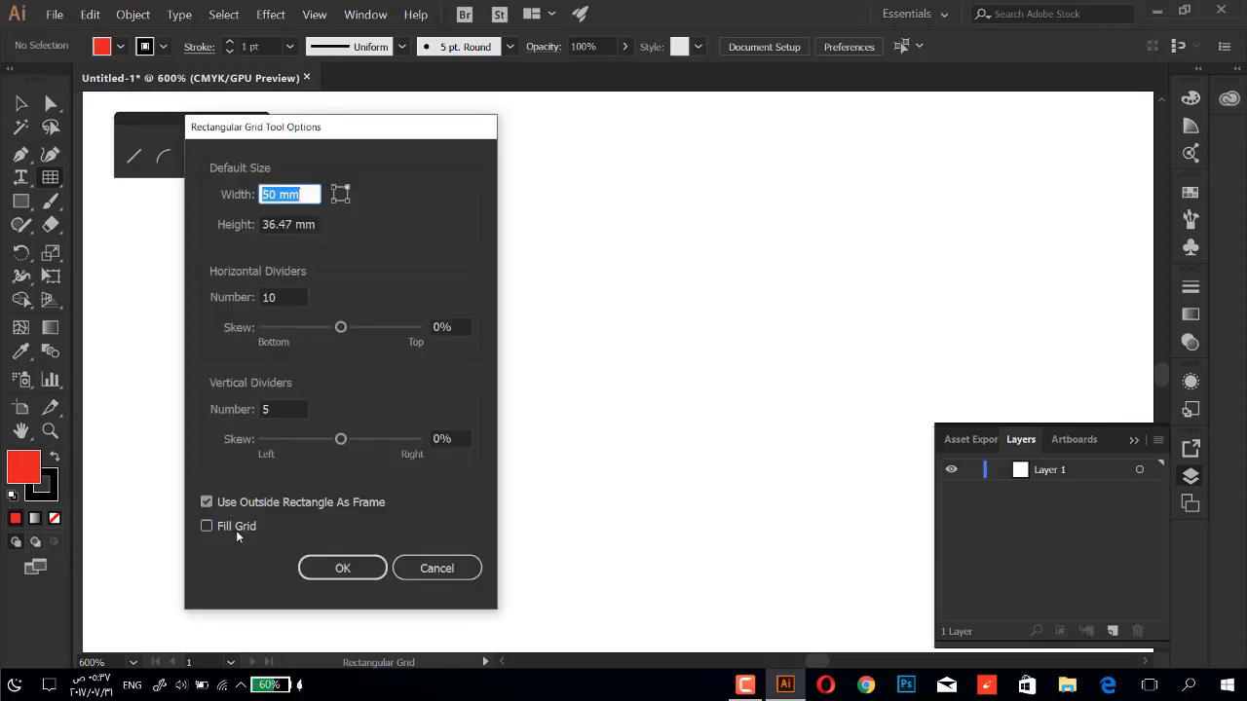
{"action": "left_click", "coordinate": [235, 527]}
{"action": "left_click", "coordinate": [207, 502]}
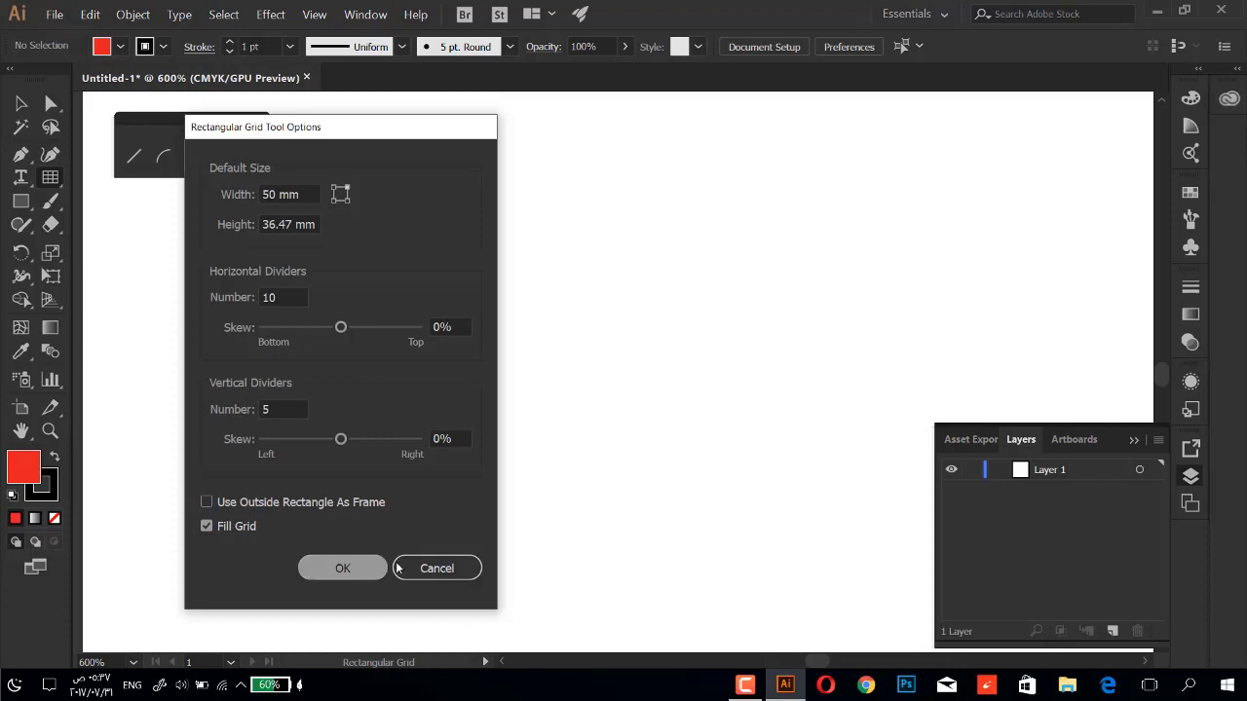
{"action": "key", "text": "Return"}
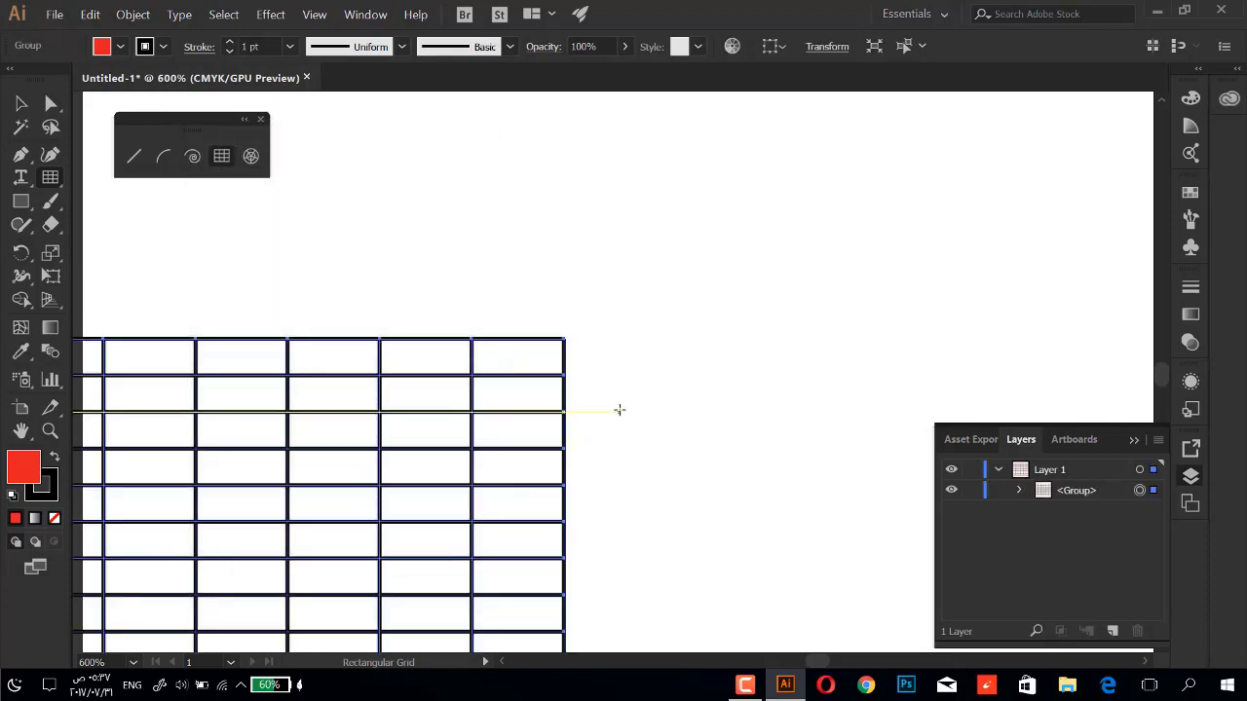
{"action": "key", "text": "ctrl+z"}
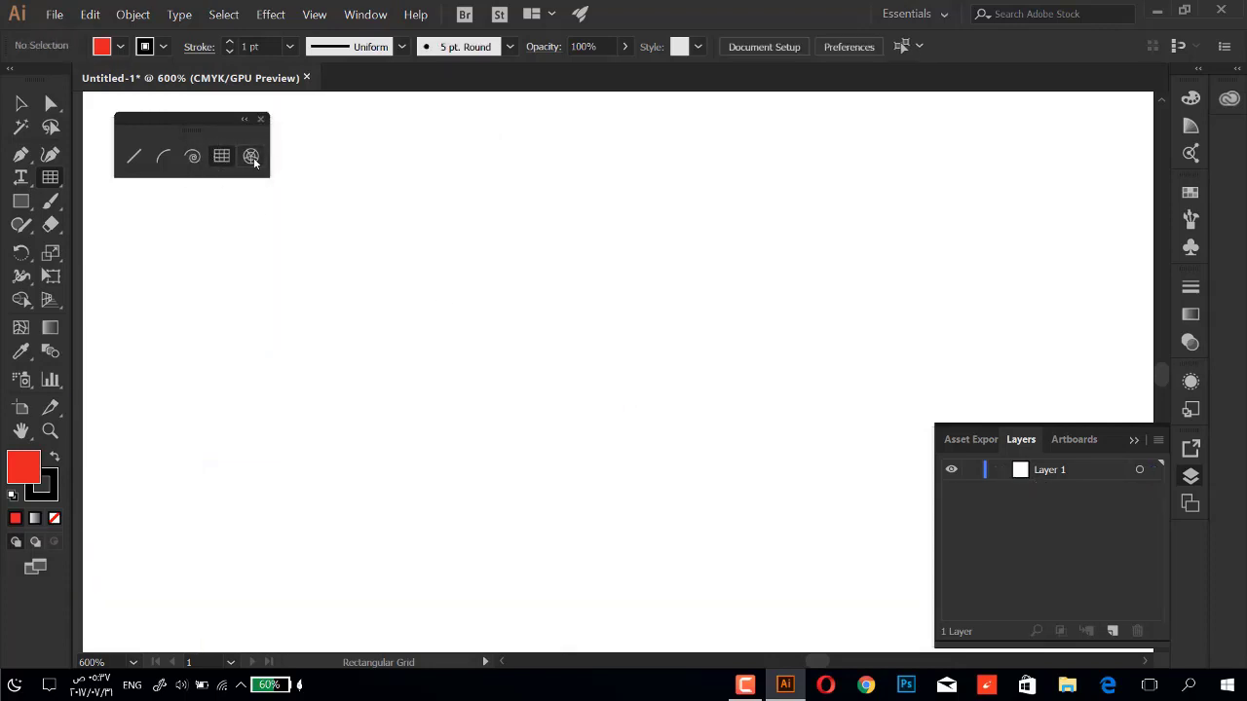
Review the Polar Grid Tool options (9 concentric dividers) and cancel without changes.
{"action": "double_click", "coordinate": [251, 157]}
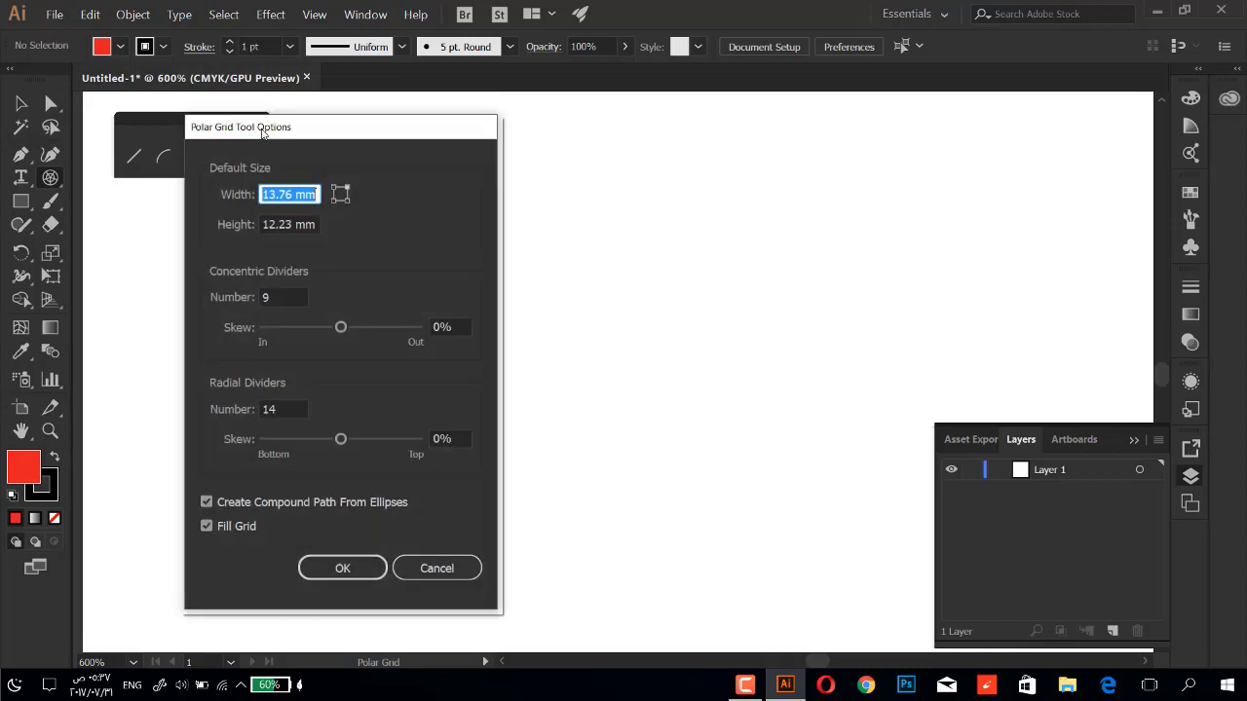
{"action": "mouse_move", "coordinate": [261, 132]}
{"action": "left_mouse_down"}
{"action": "mouse_move", "coordinate": [426, 140]}
{"action": "mouse_move", "coordinate": [202, 98]}
{"action": "left_mouse_up"}
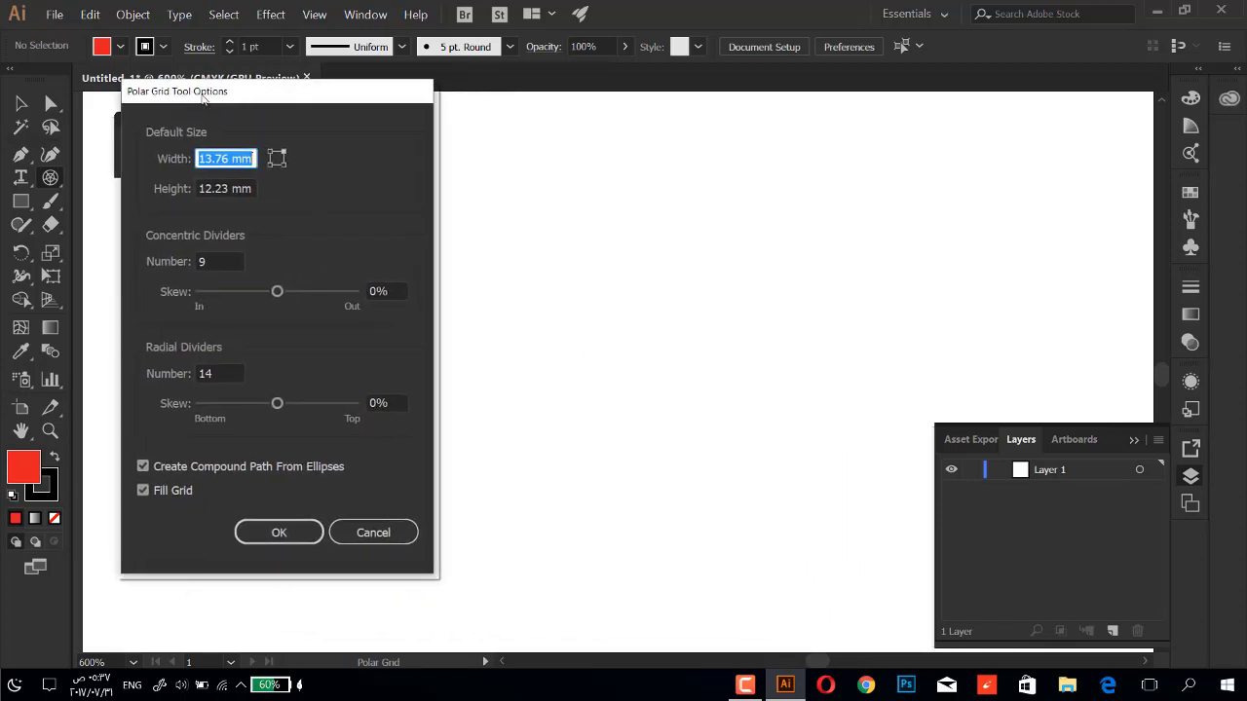
{"action": "double_click", "coordinate": [222, 263]}
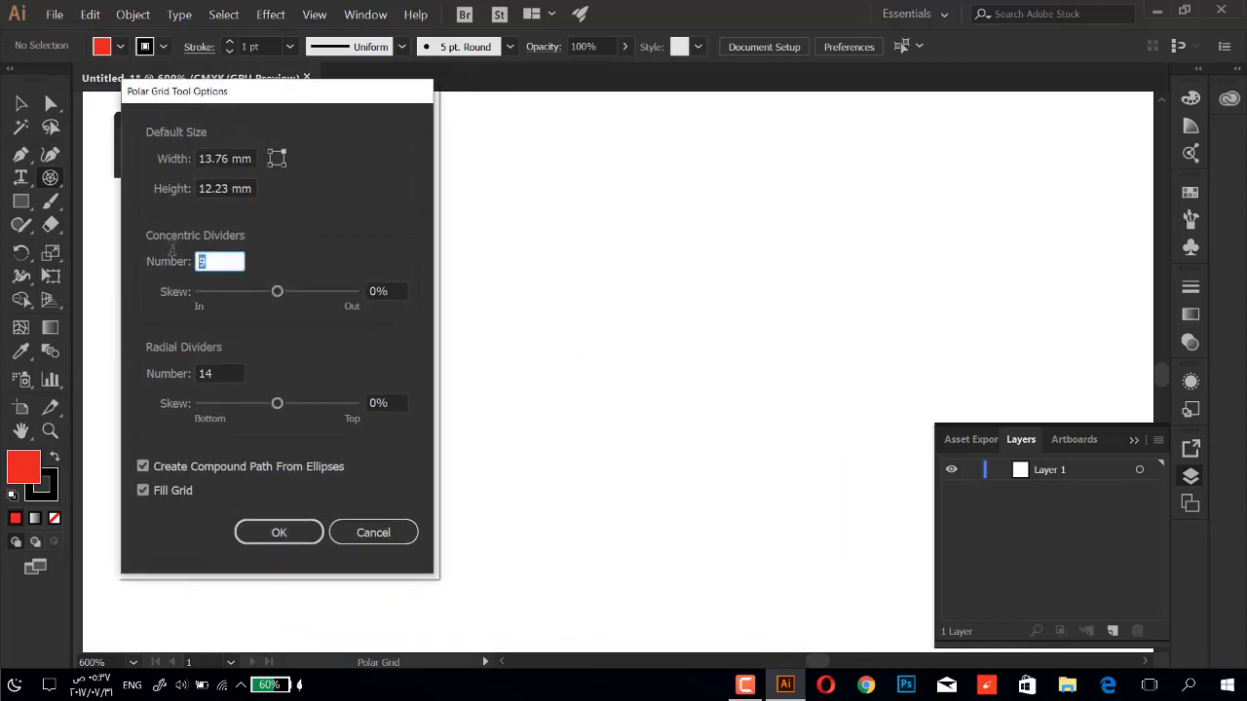
{"action": "left_click", "coordinate": [237, 263]}
{"action": "left_click", "coordinate": [362, 531]}
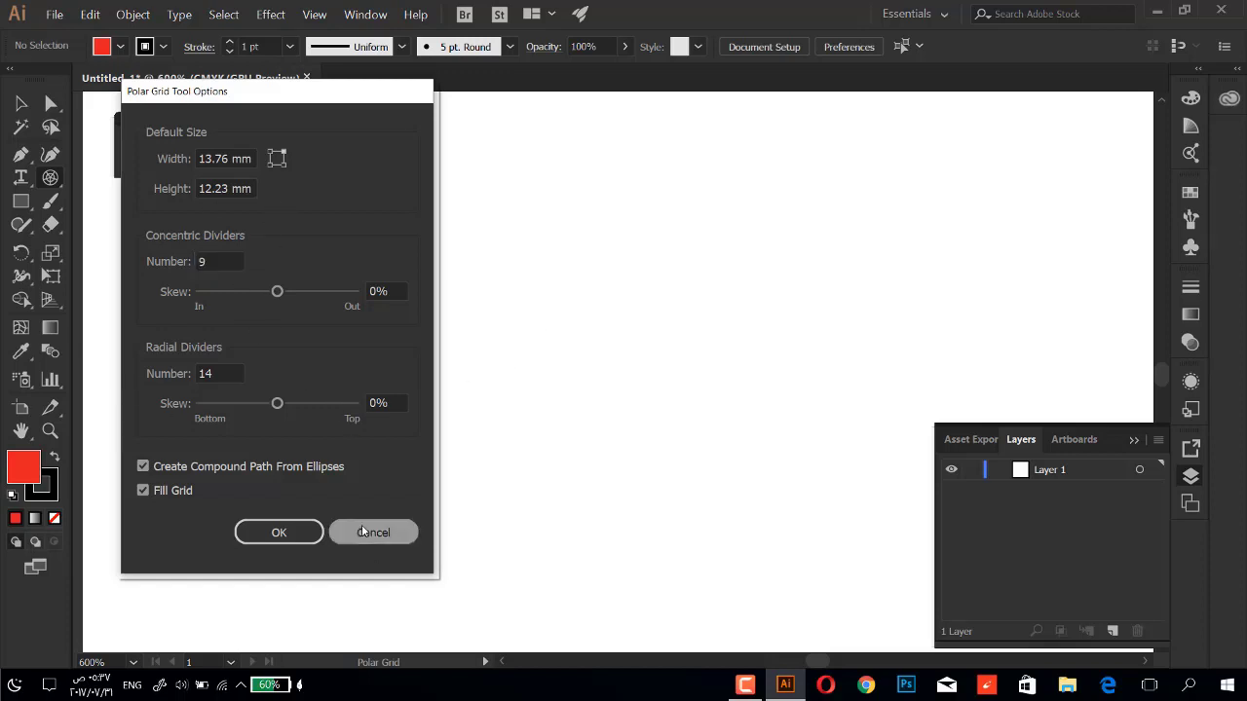
Place a filled polar grid with 9 concentric and 14 radial dividers on the canvas.
{"action": "left_click", "coordinate": [714, 354]}
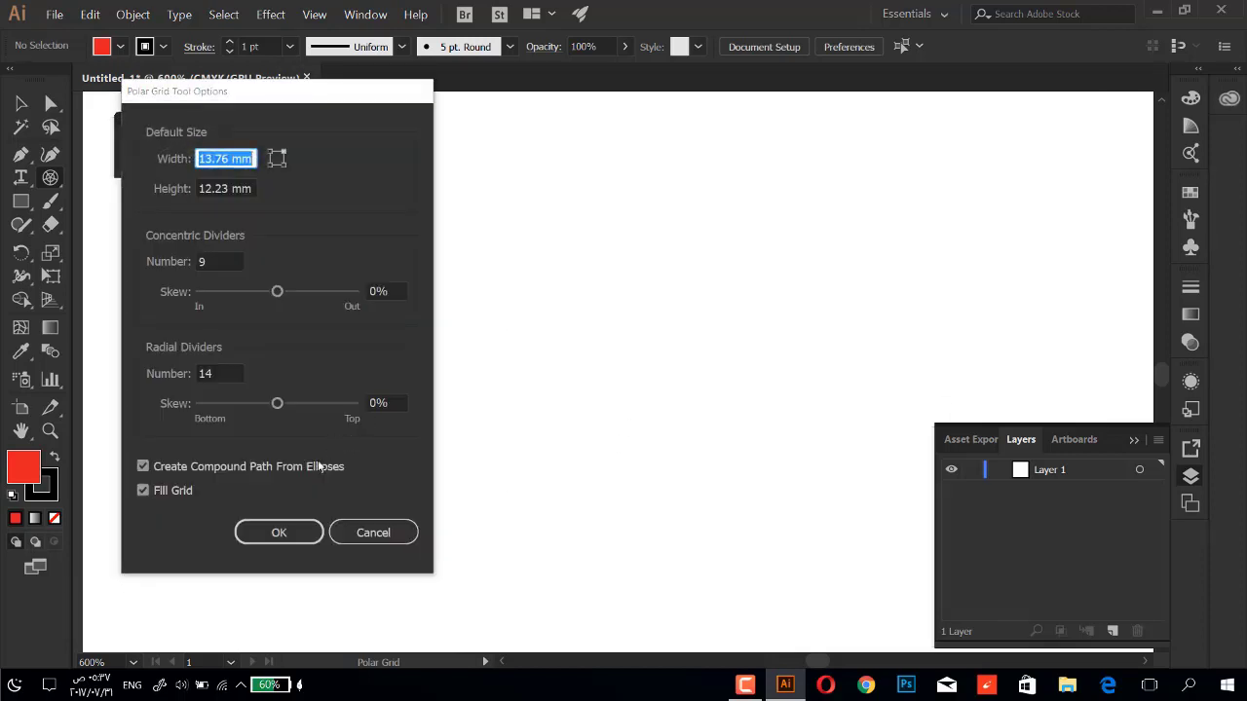
{"action": "left_click", "coordinate": [286, 531]}
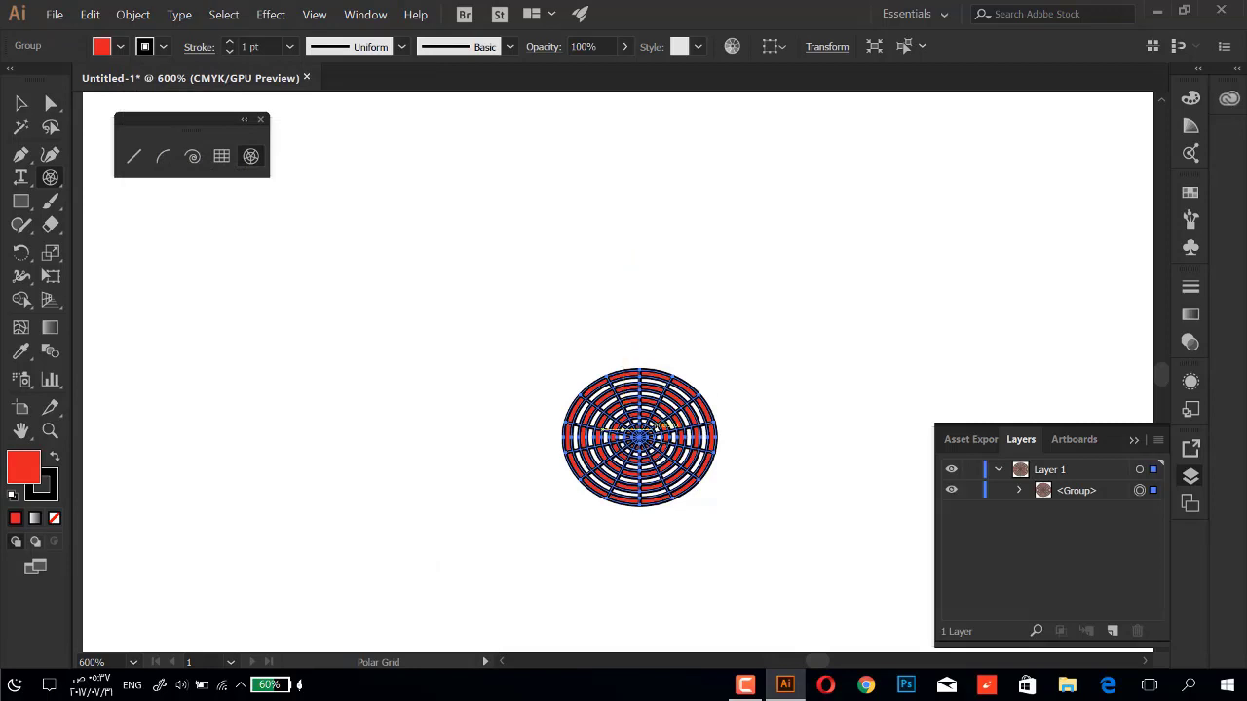
{"action": "scroll", "coordinate": [620, 257], "scroll_direction": "down", "scroll_amount": 1}
Replace the polar grid with an unfilled one whose ellipses are not a compound path.
{"action": "key", "text": "Delete"}
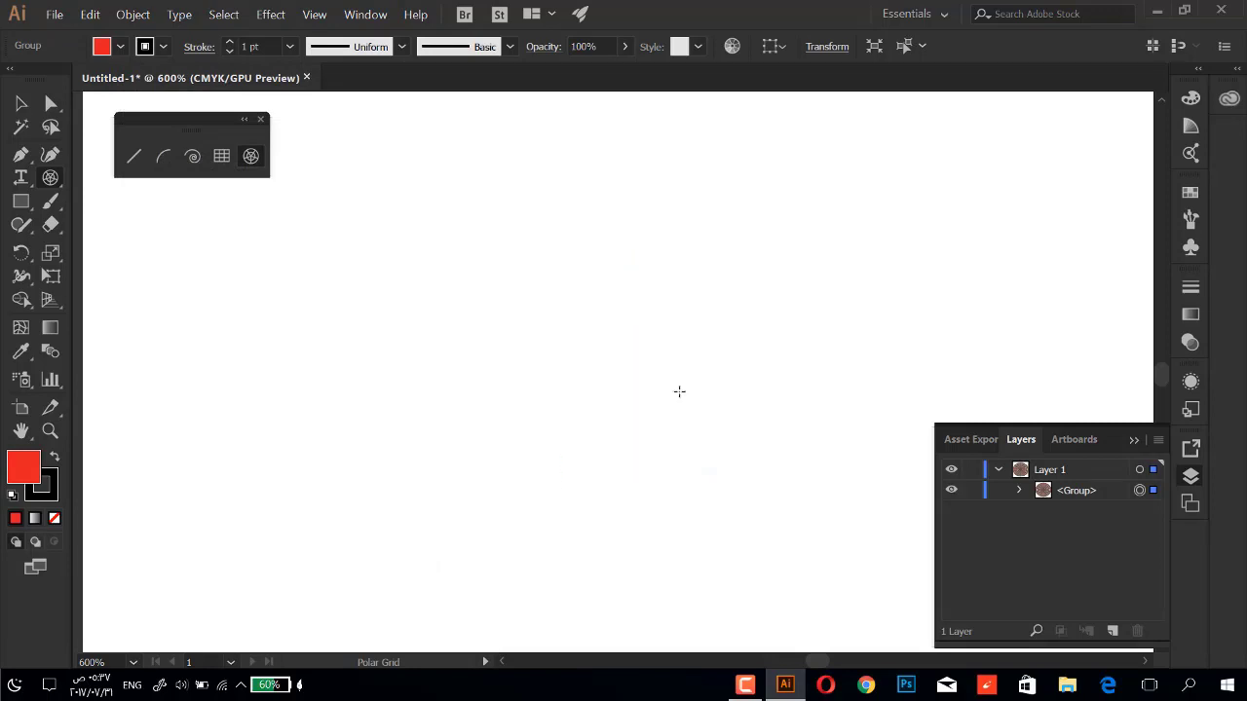
{"action": "left_click", "coordinate": [513, 332]}
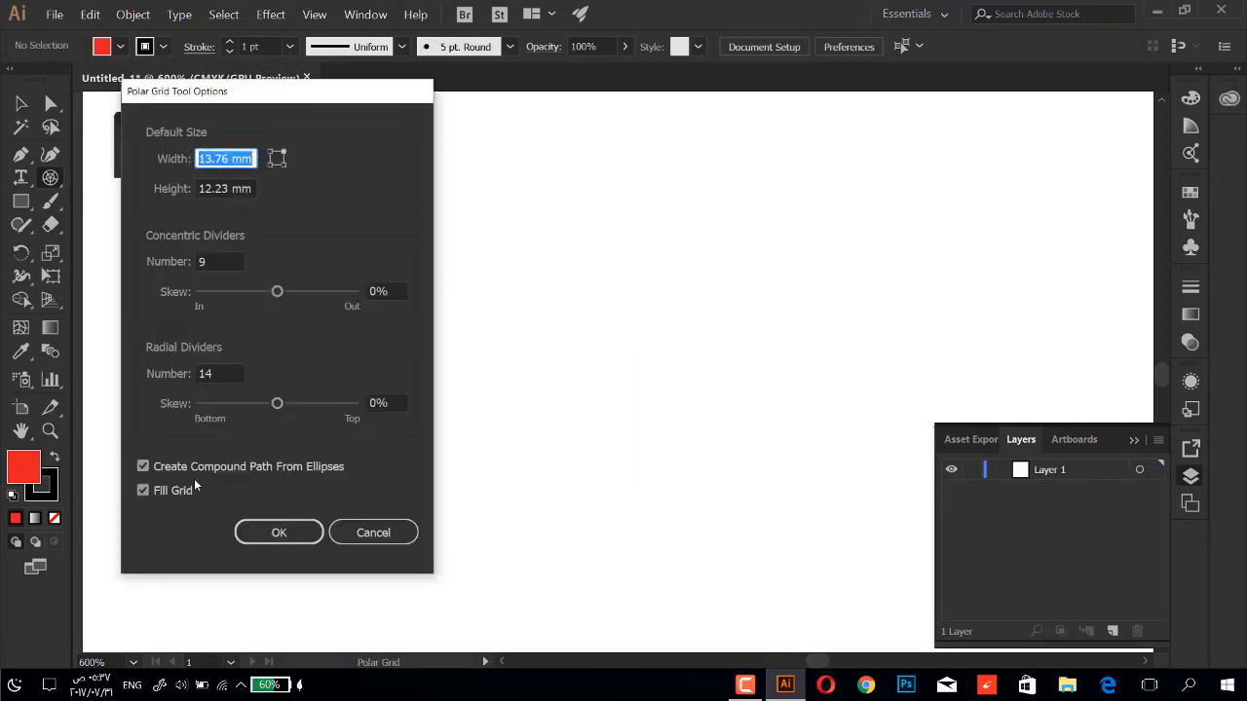
{"action": "left_click", "coordinate": [173, 491]}
{"action": "left_click", "coordinate": [199, 470]}
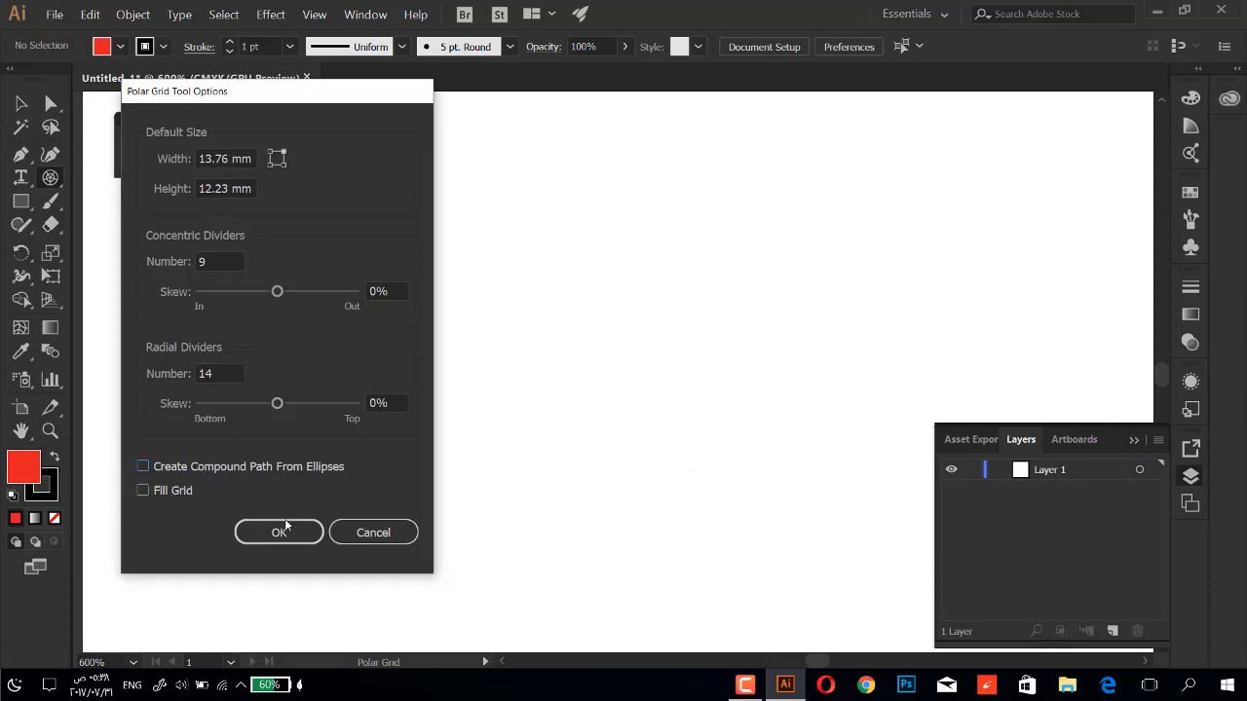
{"action": "left_click", "coordinate": [281, 532]}
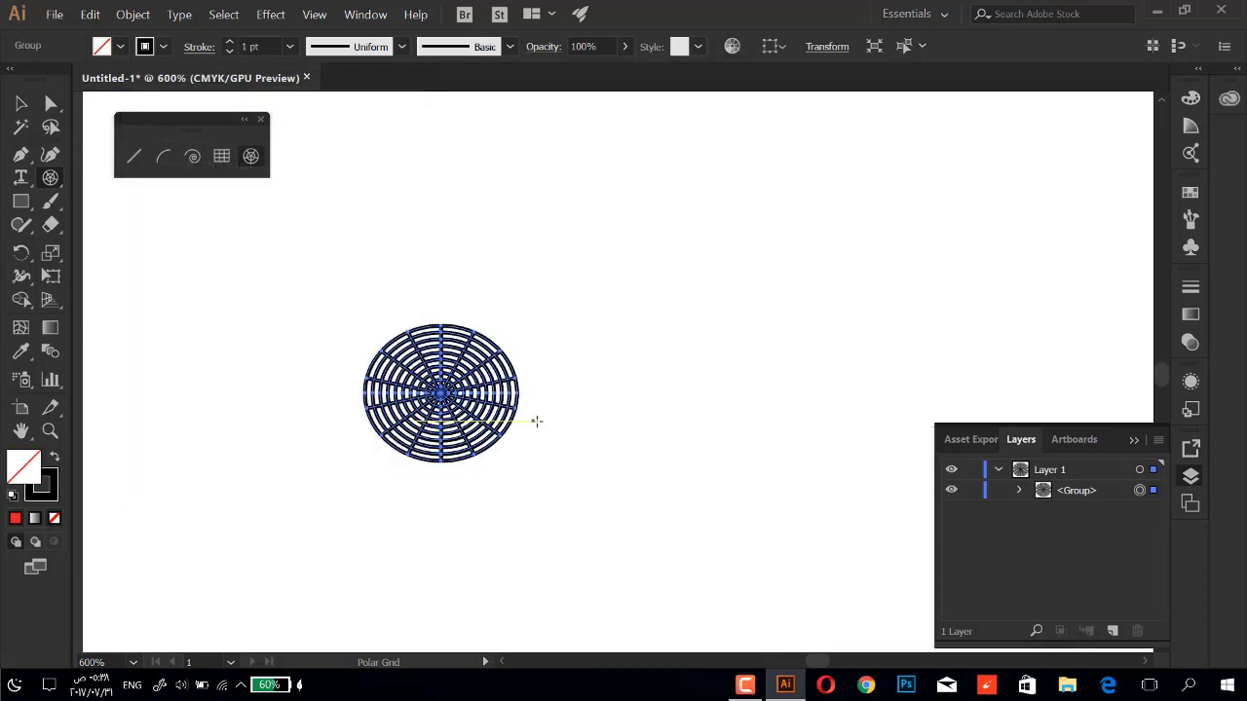
Zoom in on the grid and reopen the polar grid options beside it.
{"action": "key", "text": "ctrl+plus"}
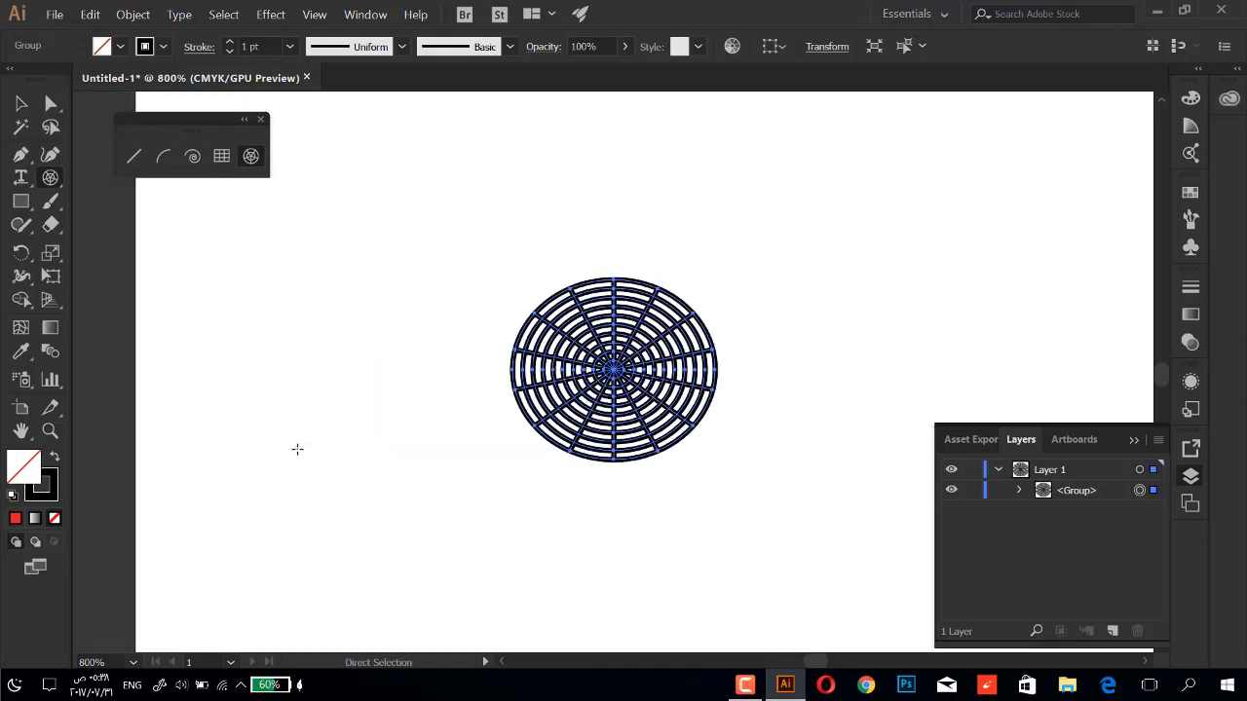
{"action": "key", "text": "ctrl+plus"}
{"action": "key", "text": "ctrl+plus"}
{"action": "key", "text": "ctrl+plus"}
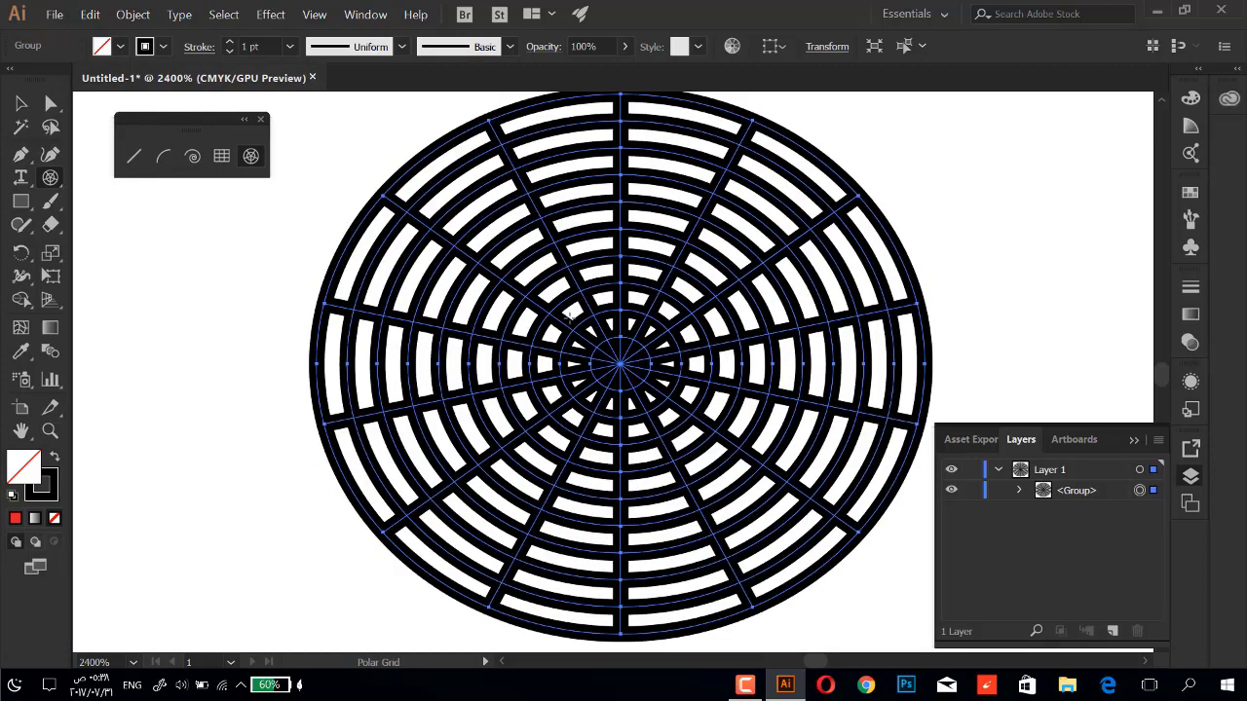
{"action": "scroll", "coordinate": [570, 311], "scroll_direction": "down", "scroll_amount": 1}
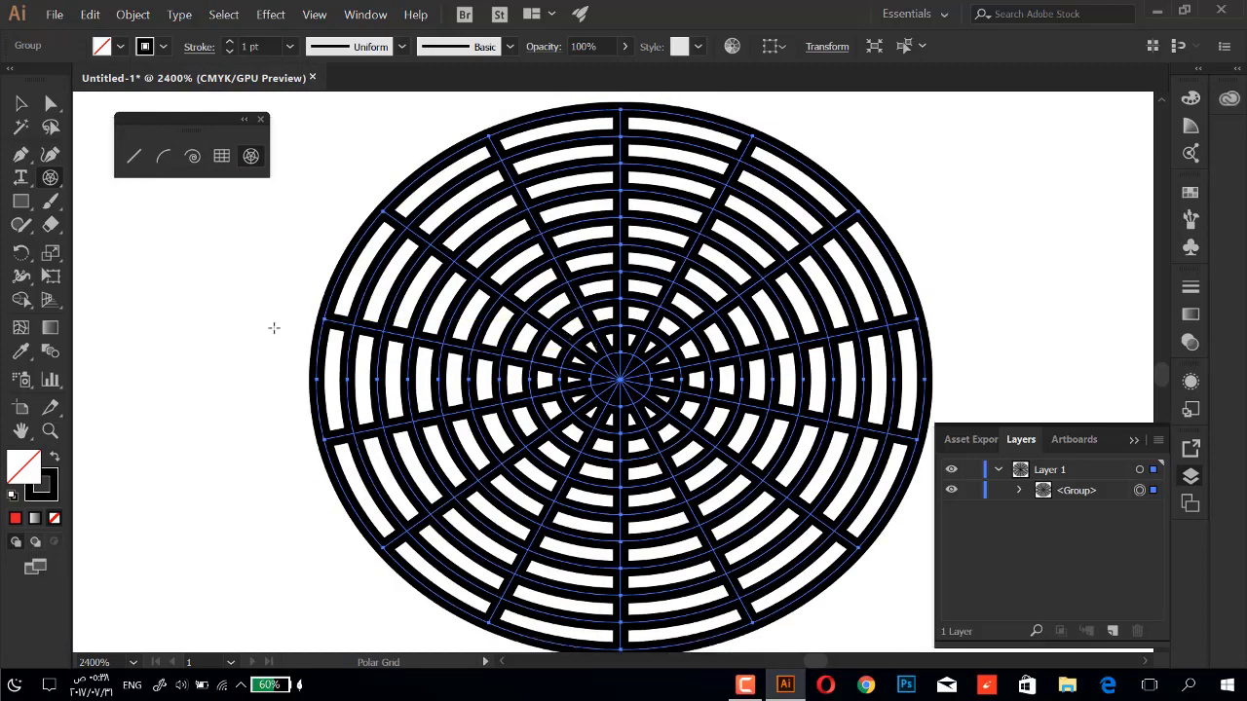
{"action": "left_click", "coordinate": [159, 328]}
{"action": "left_click_drag", "start_coordinate": [245, 98], "coordinate": [132, 104]}
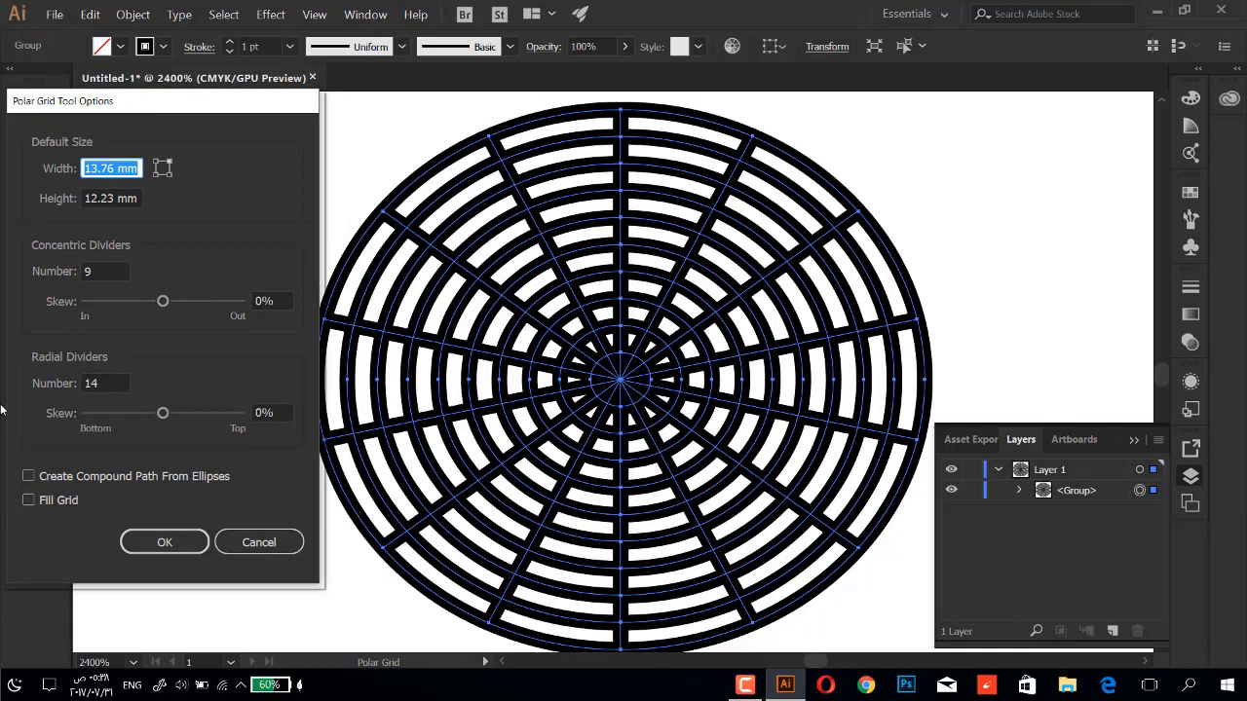
Place a second polar grid at left with Fill Grid on, 9 concentric and 14 radial dividers.
{"action": "left_click", "coordinate": [109, 271]}
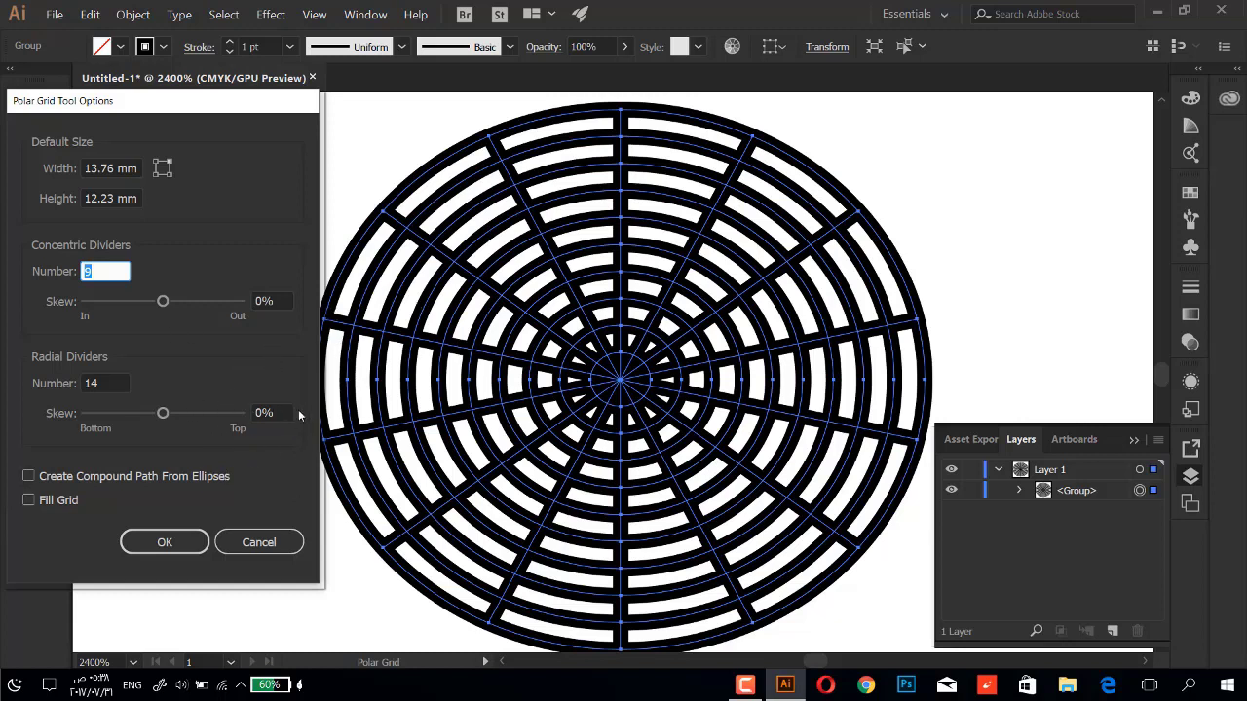
{"action": "left_click_drag", "start_coordinate": [183, 103], "coordinate": [250, 64]}
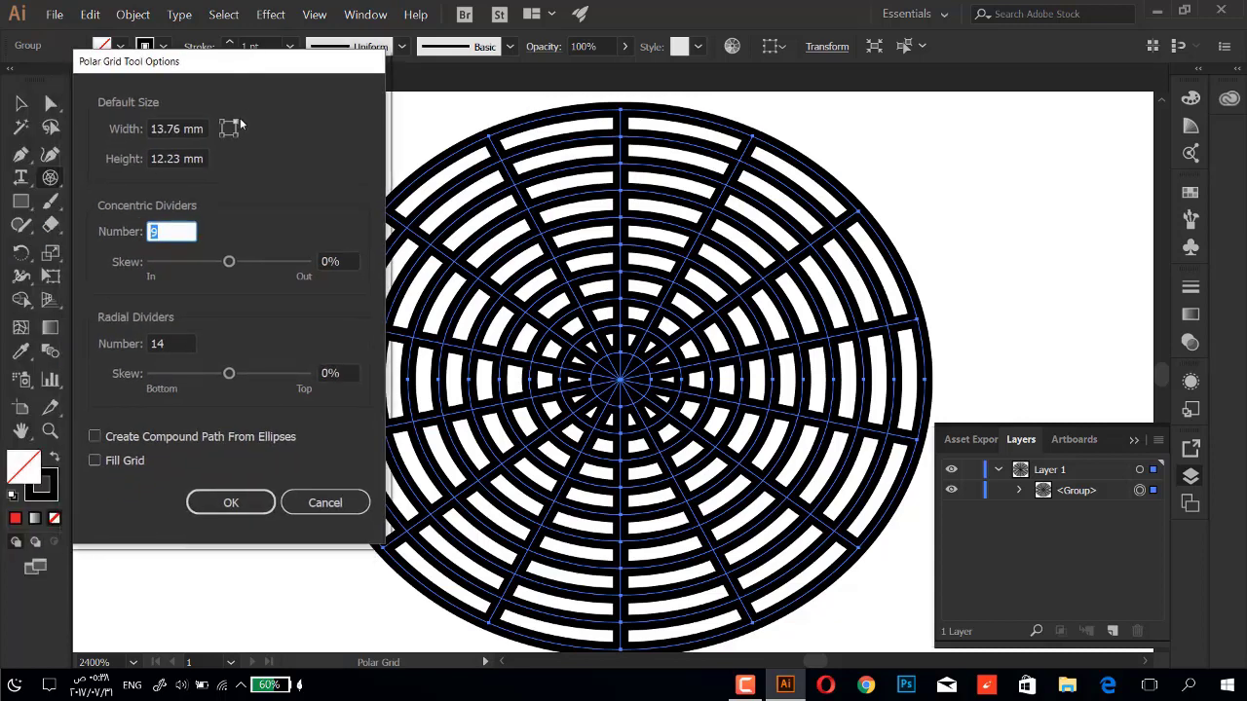
{"action": "left_click", "coordinate": [107, 464]}
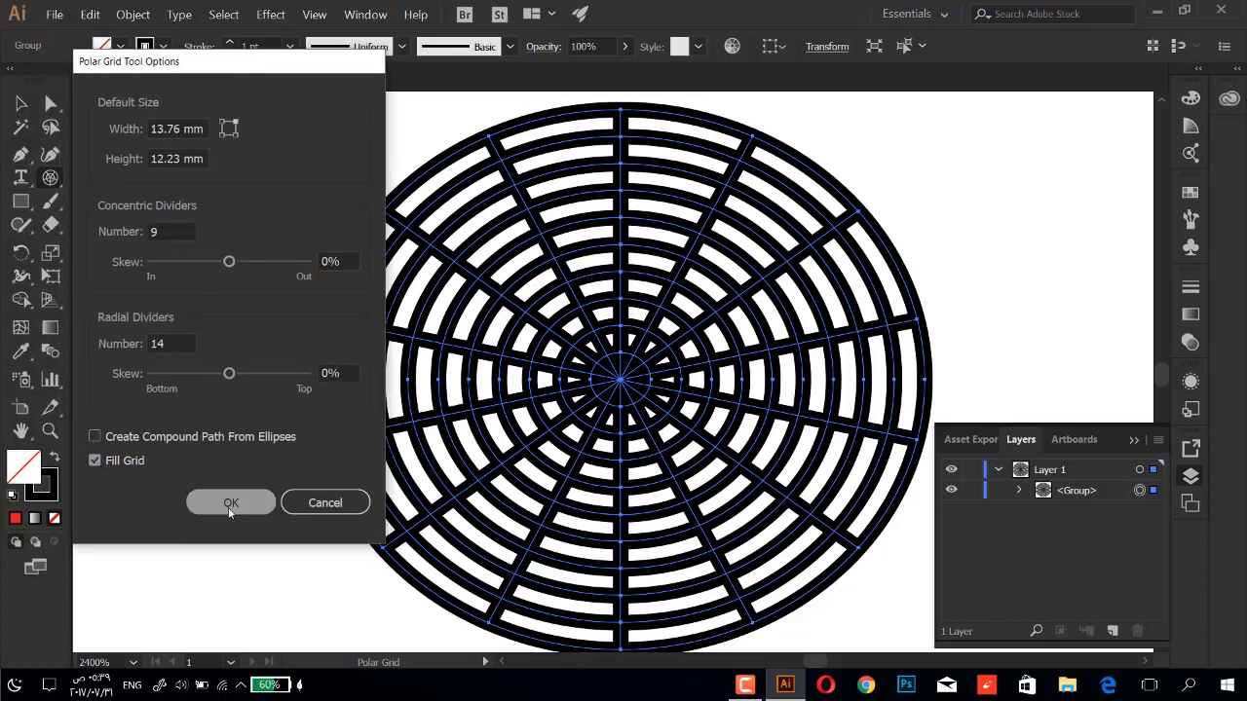
{"action": "left_click", "coordinate": [228, 505]}
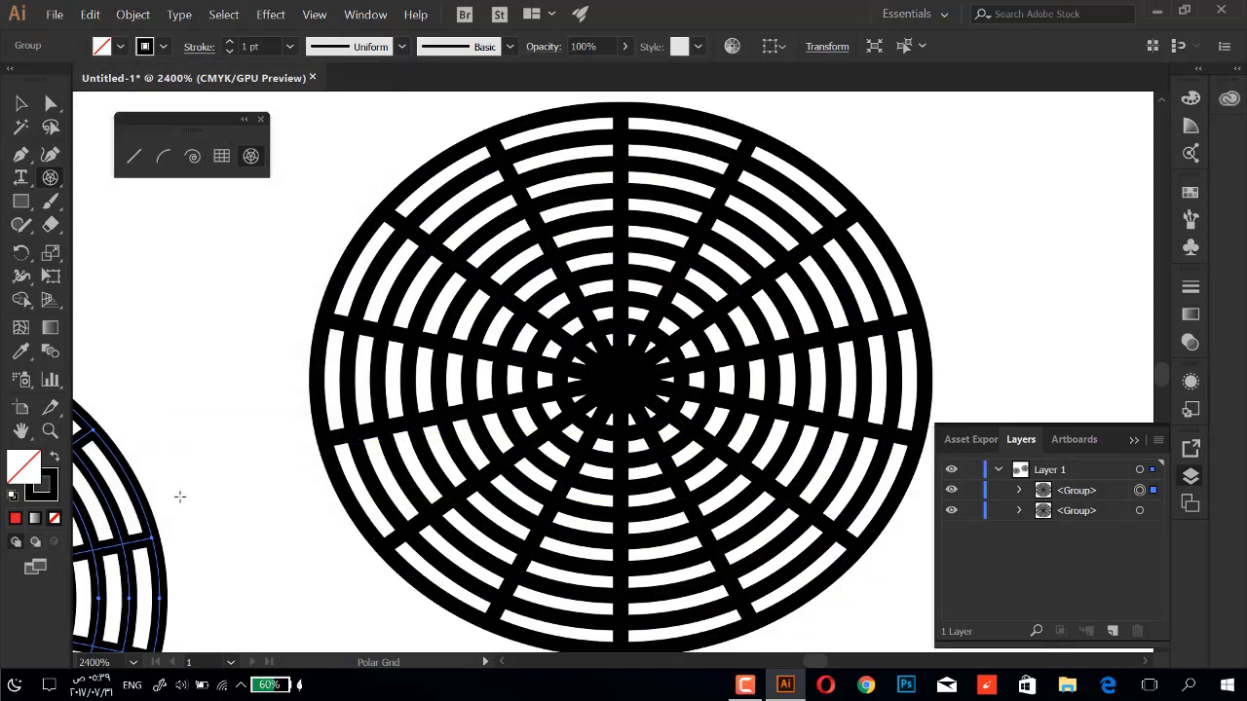
Delete the new polar grid, then remove the remaining grid group with the Layers trash.
{"action": "key", "text": "Delete"}
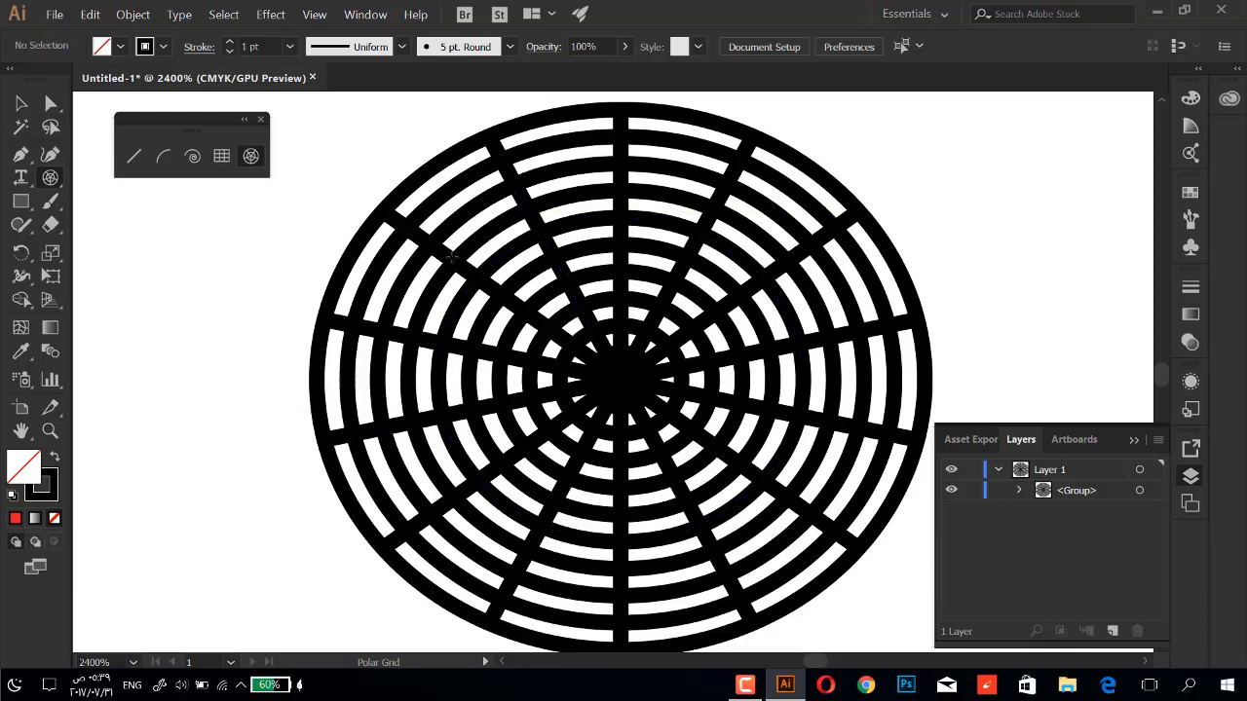
{"action": "left_click", "coordinate": [1020, 492]}
{"action": "left_click", "coordinate": [1063, 514]}
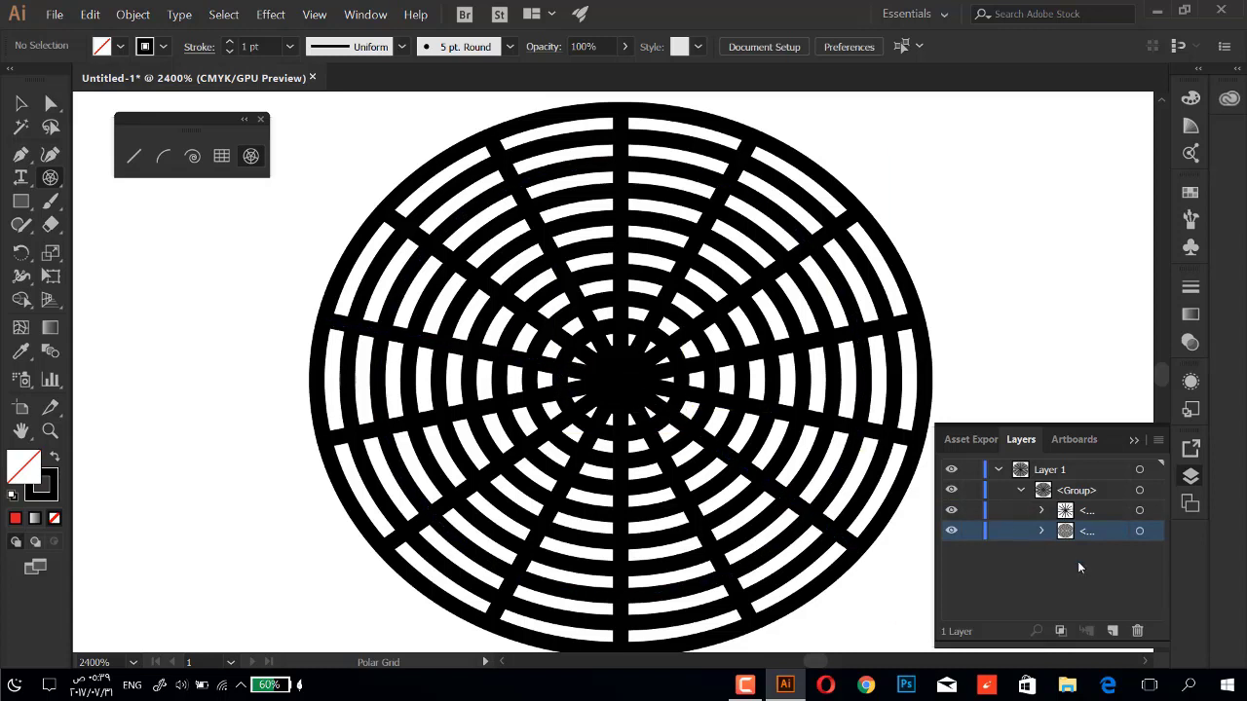
{"action": "left_click", "coordinate": [1056, 493]}
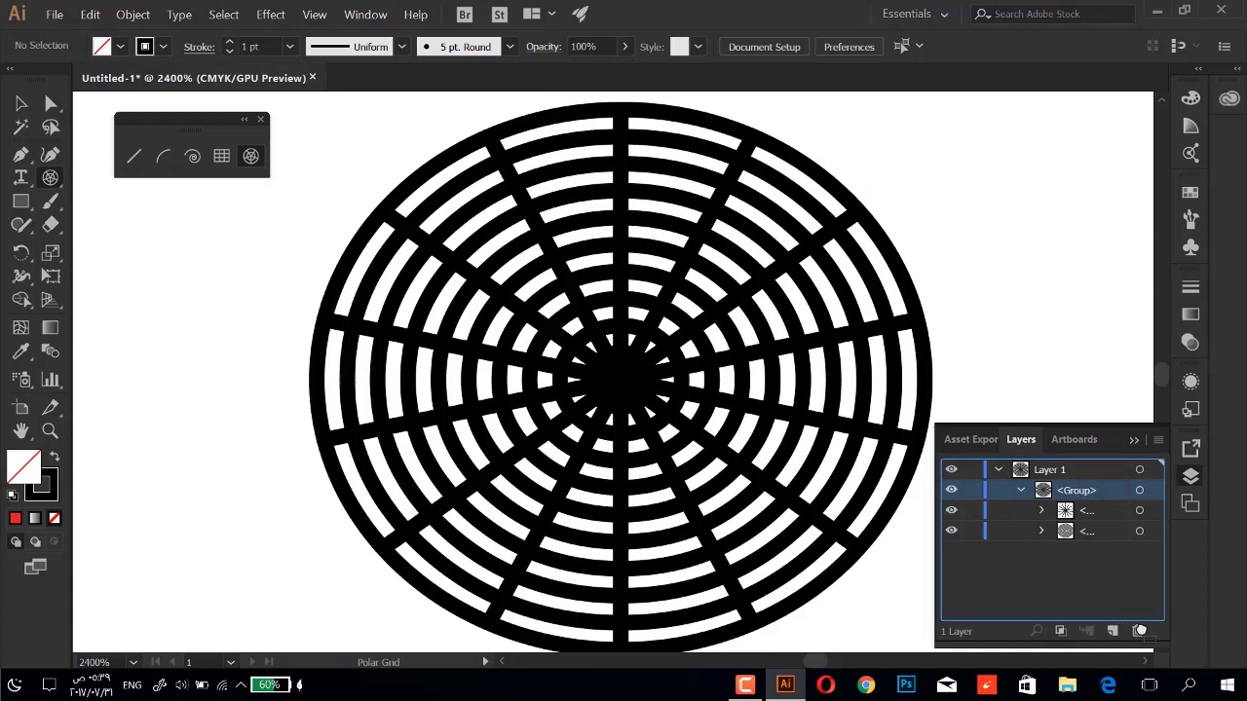
{"action": "left_click", "coordinate": [1136, 631]}
{"action": "left_click", "coordinate": [679, 351]}
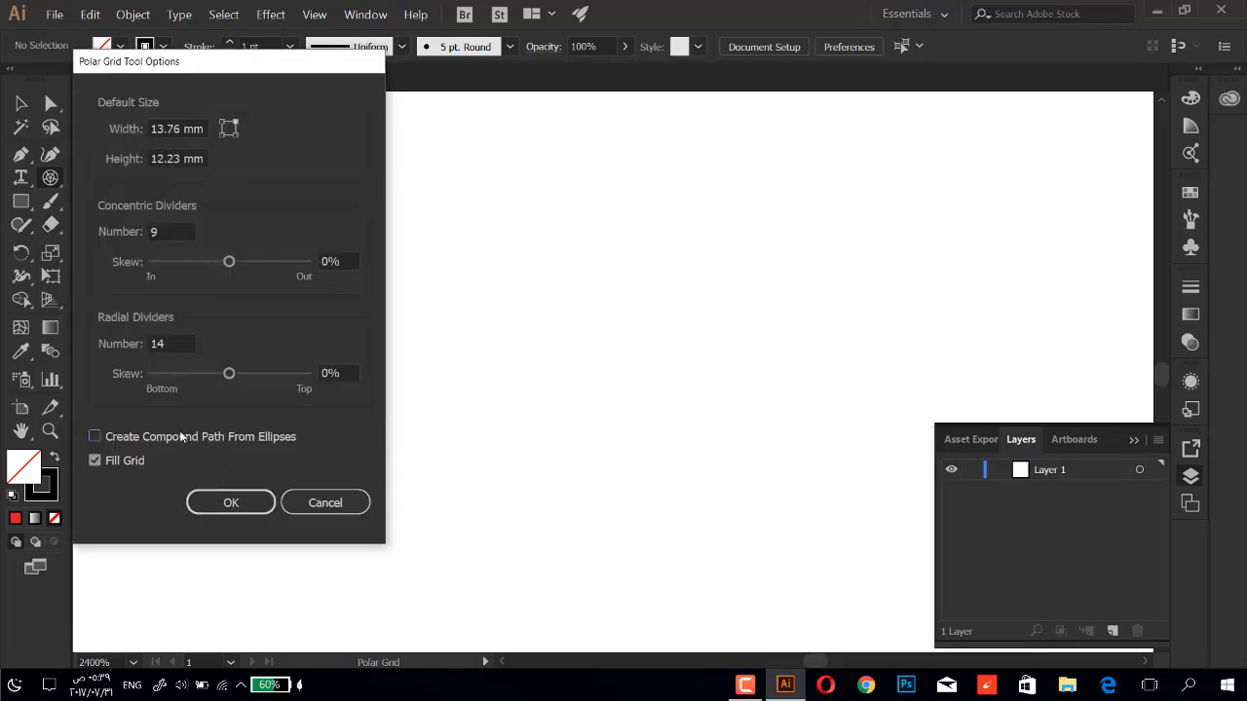
Create a polar grid with Create Compound Path From Ellipses on and Fill Grid off.
{"action": "left_click", "coordinate": [181, 437]}
{"action": "left_click", "coordinate": [96, 461]}
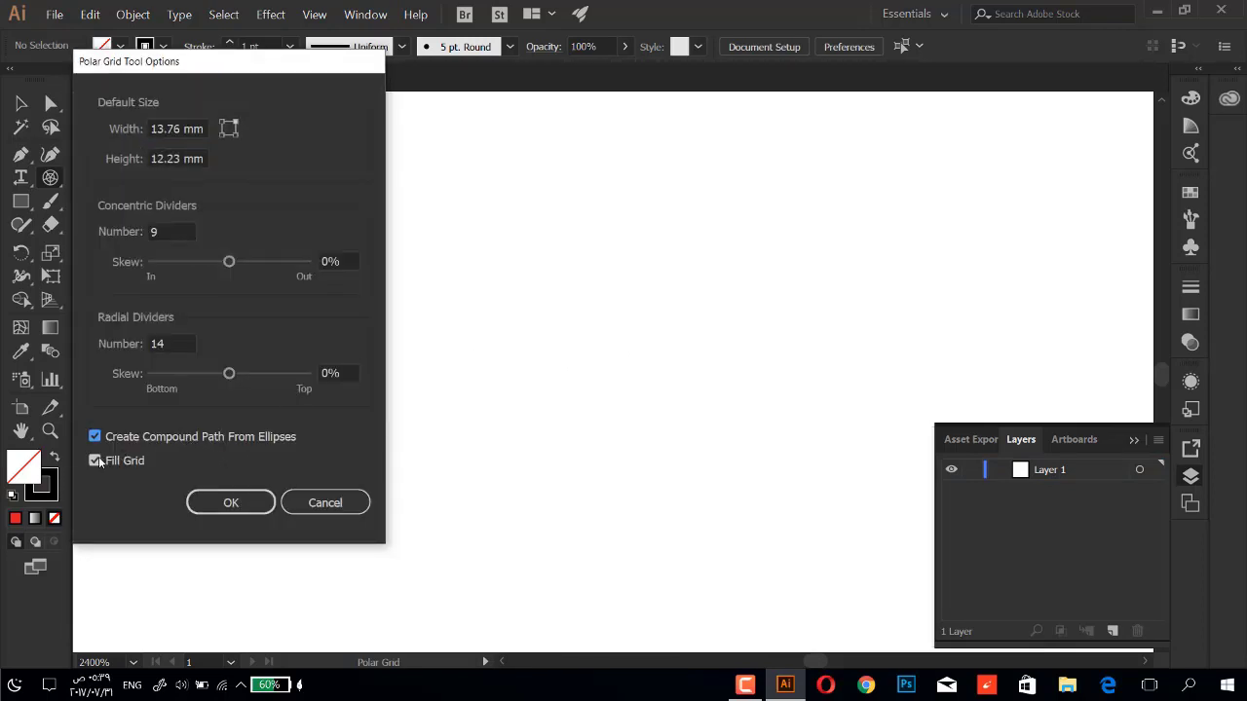
{"action": "left_click", "coordinate": [264, 506]}
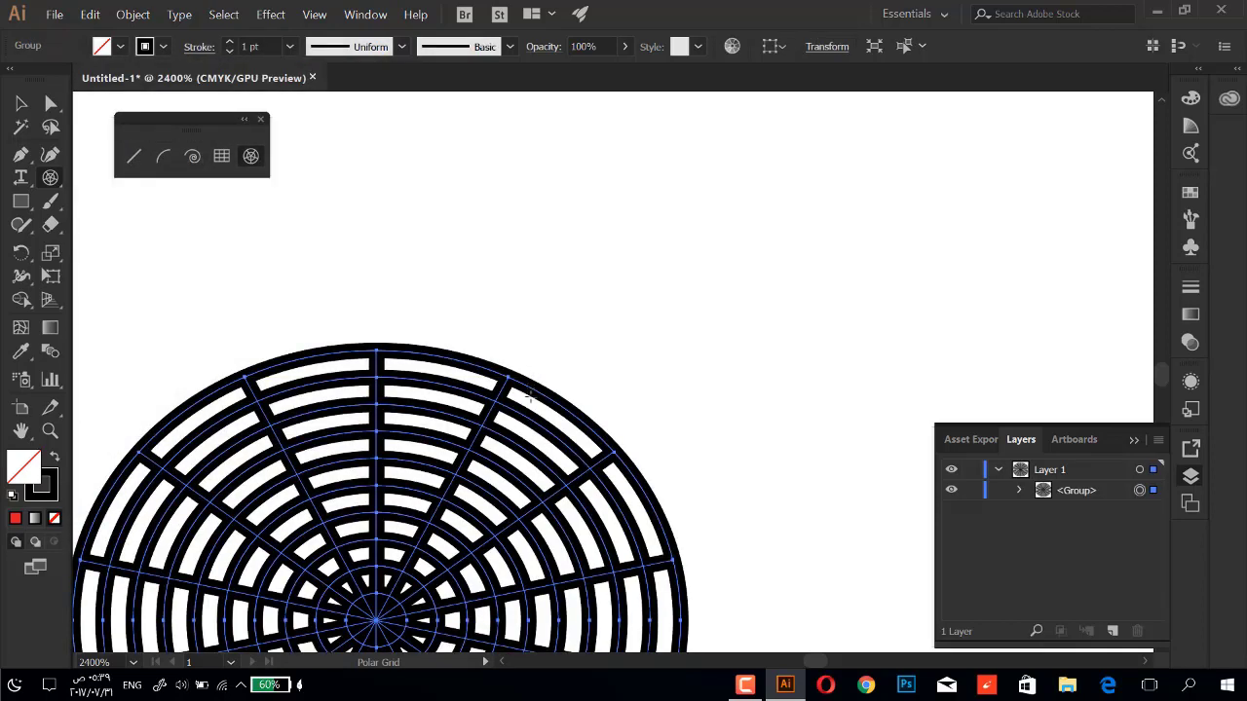
{"action": "scroll", "coordinate": [507, 360], "scroll_direction": "down", "scroll_amount": 5}
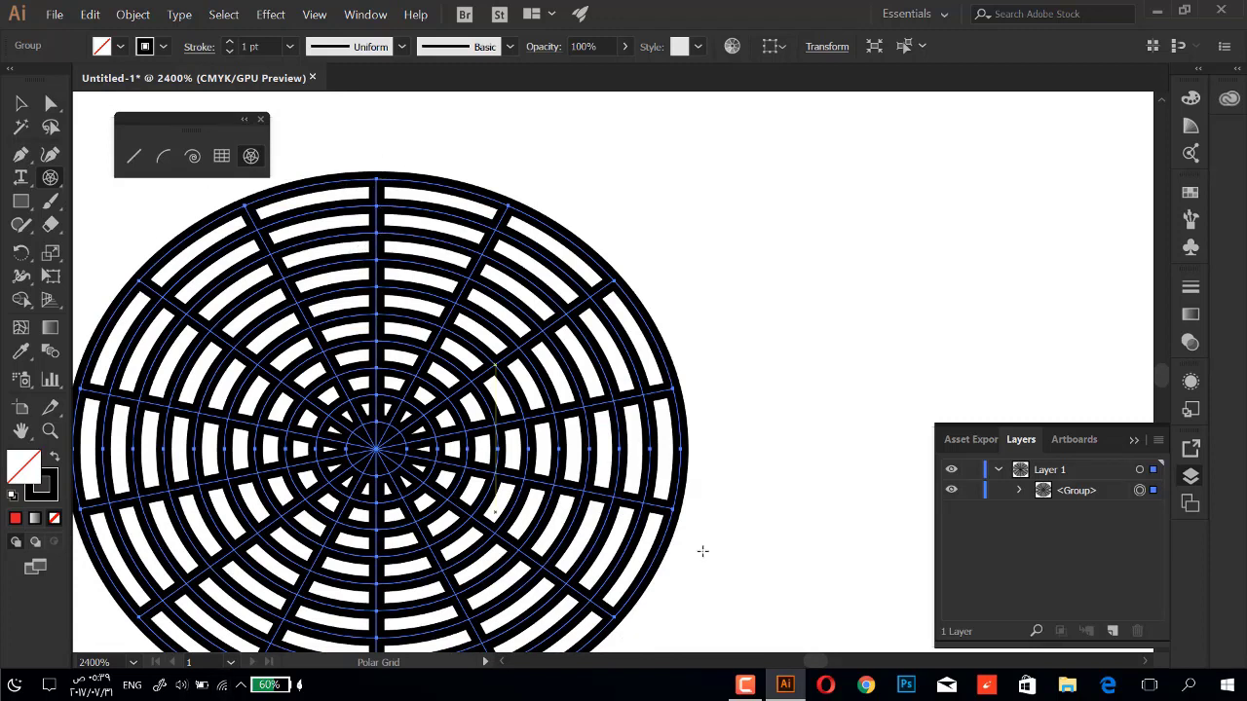
Expand the grid group in Layers and toggle the concentric rings' visibility.
{"action": "left_click", "coordinate": [1019, 490]}
{"action": "left_click", "coordinate": [1075, 529]}
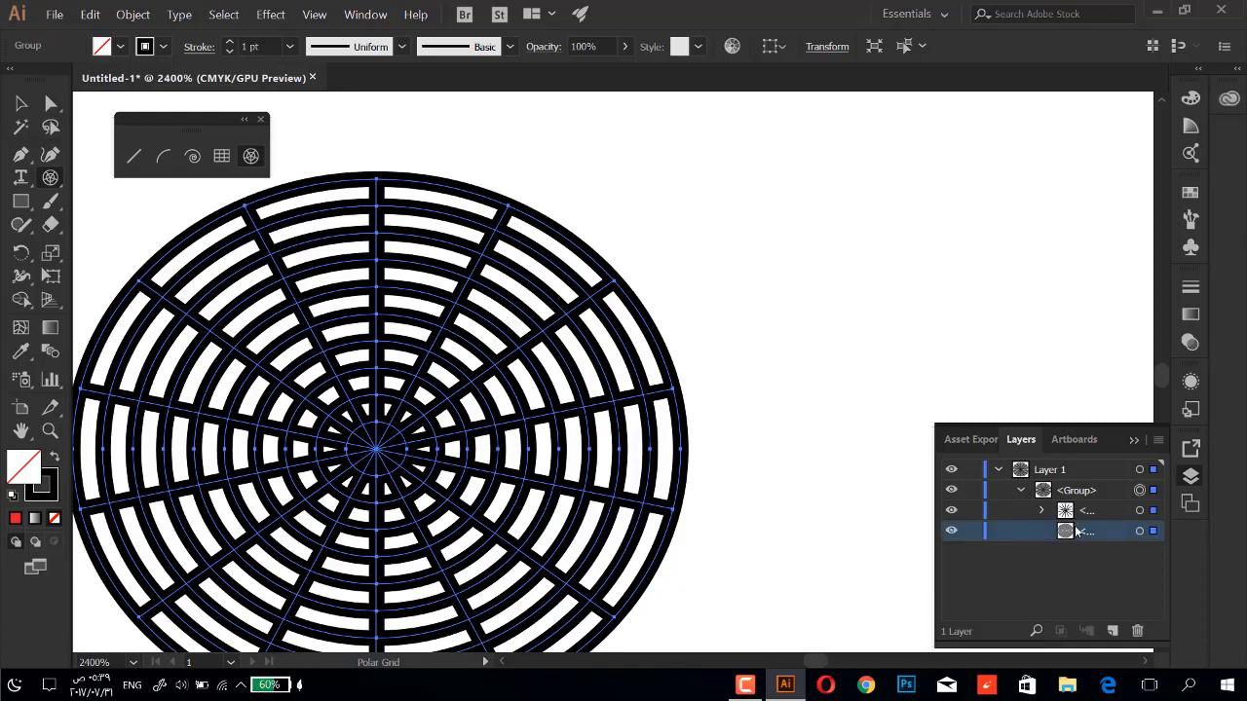
{"action": "left_click", "coordinate": [952, 533]}
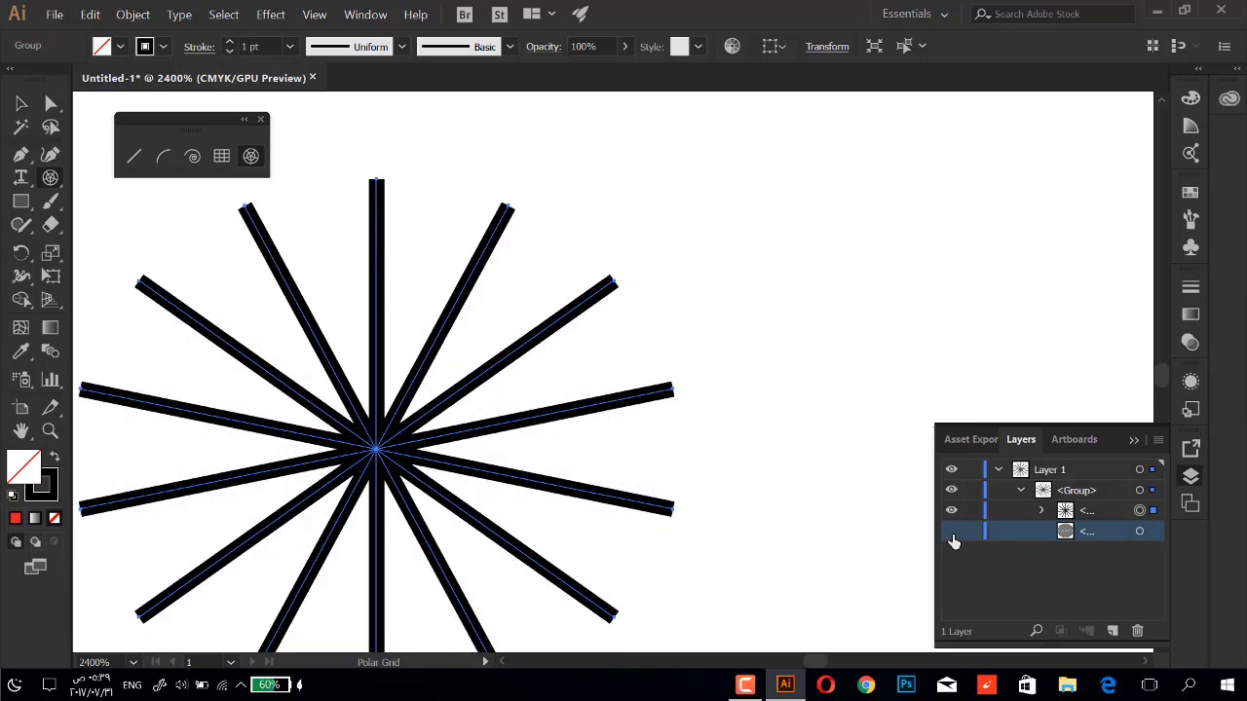
{"action": "left_click", "coordinate": [951, 532]}
{"action": "left_click", "coordinate": [951, 532]}
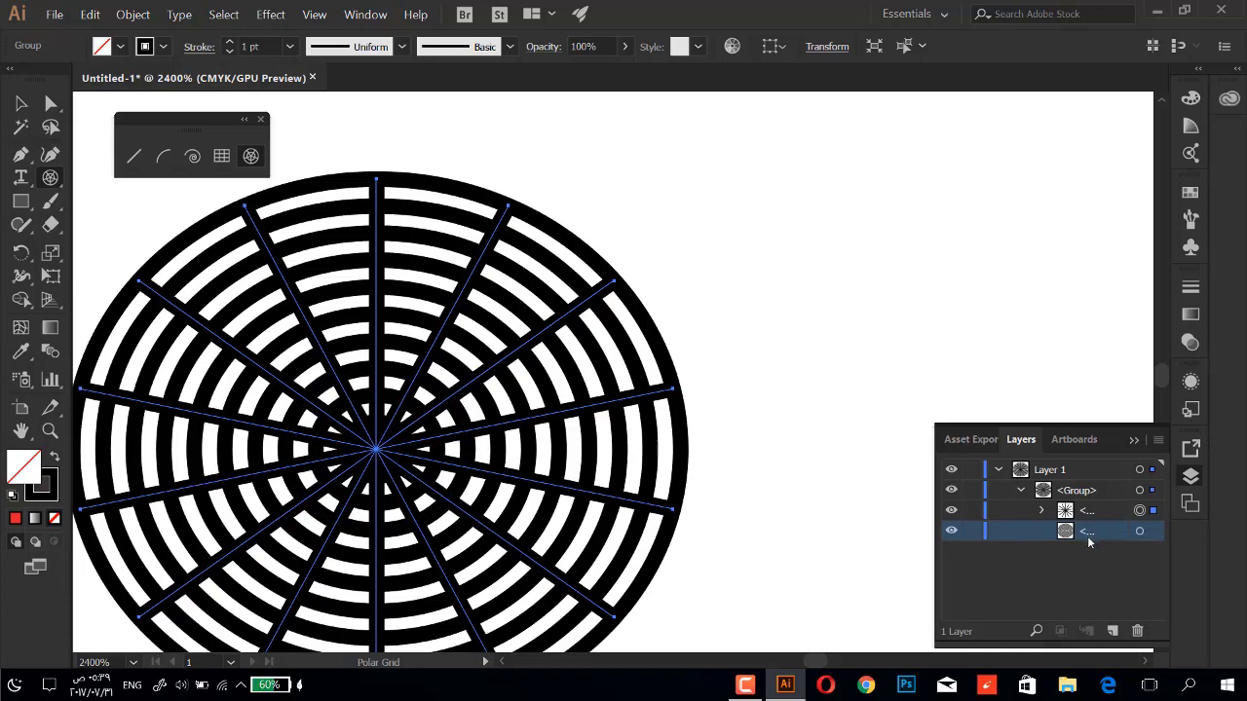
Fill the concentric rings compound path with red.
{"action": "double_click", "coordinate": [29, 462]}
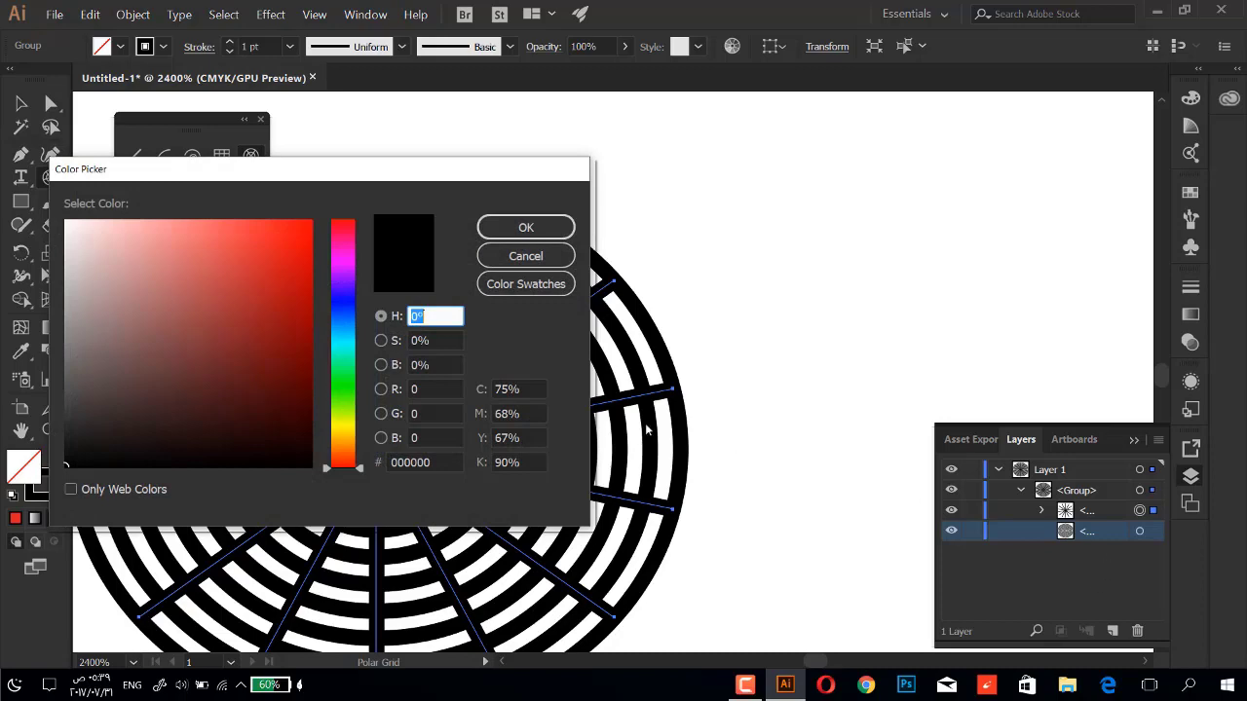
{"action": "left_click", "coordinate": [516, 255]}
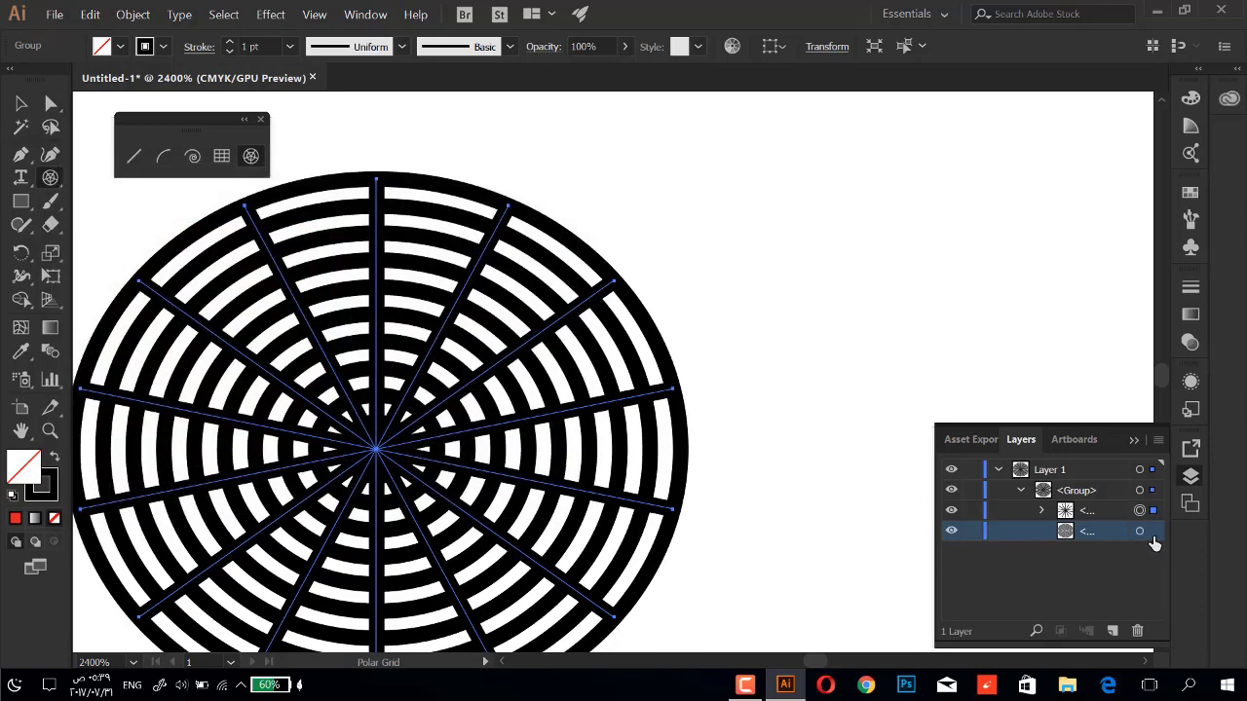
{"action": "left_click", "coordinate": [1140, 531]}
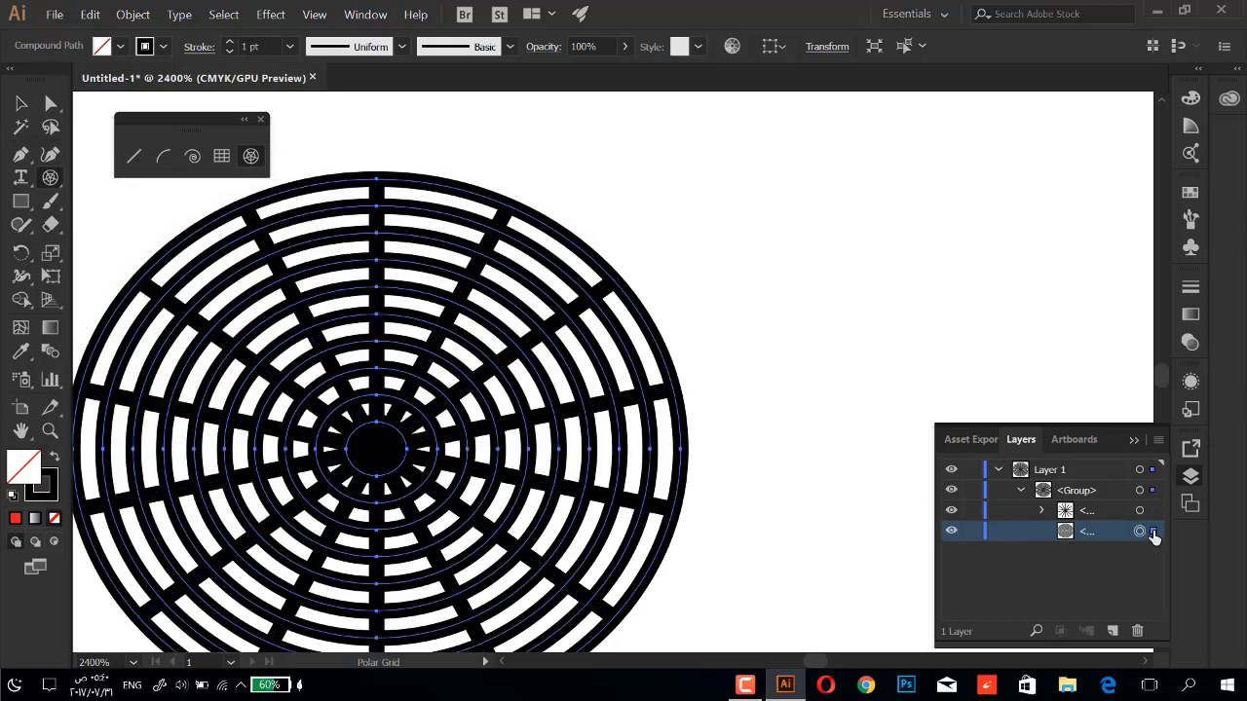
{"action": "double_click", "coordinate": [29, 463]}
{"action": "left_click", "coordinate": [283, 252]}
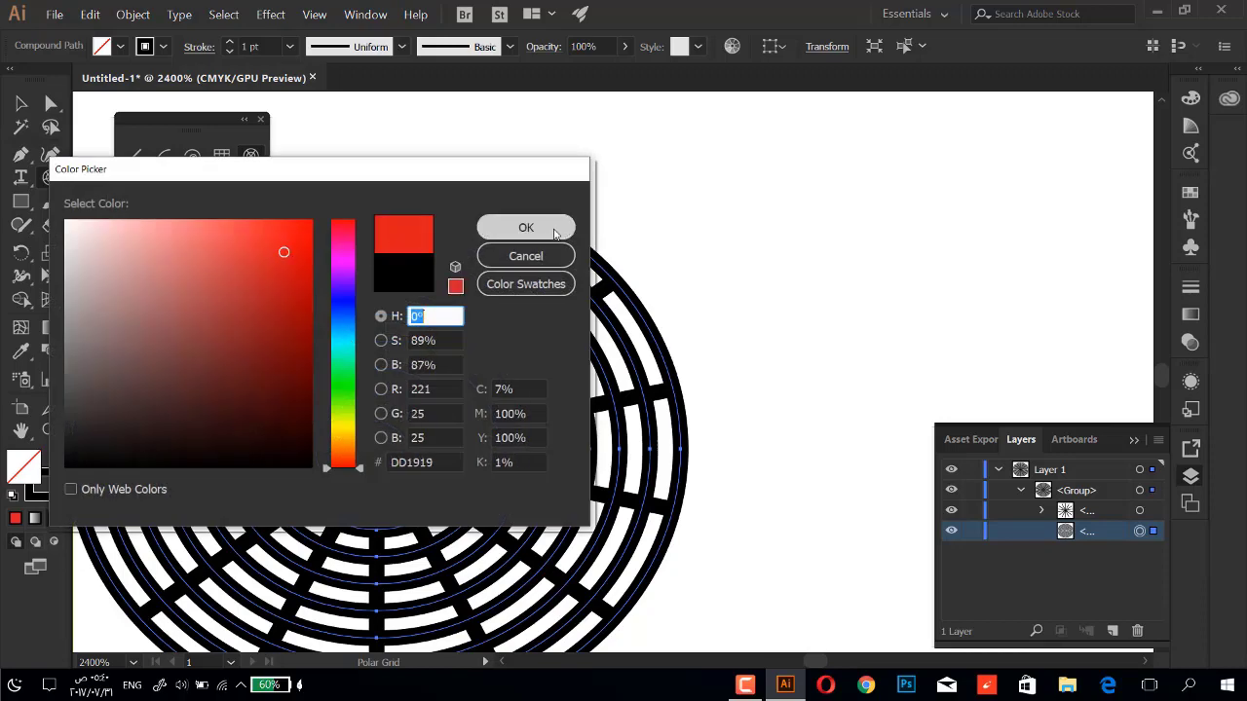
{"action": "left_click", "coordinate": [523, 225]}
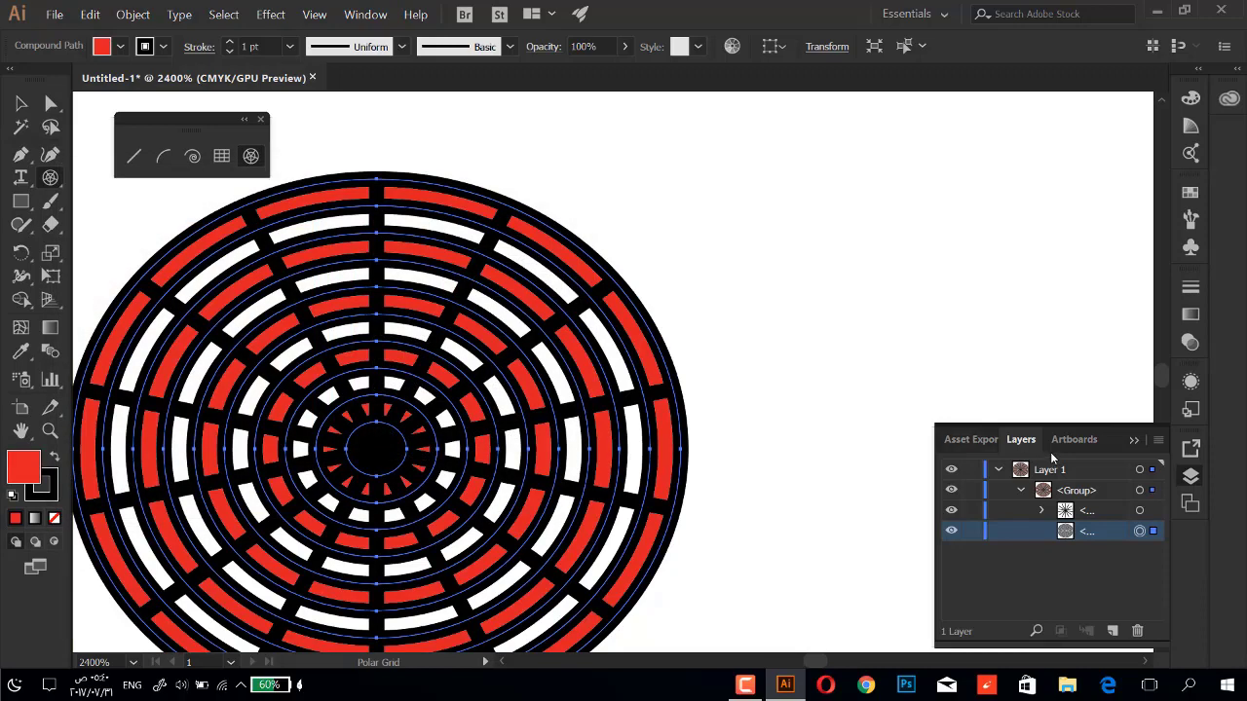
Hide the rings and give the radial spokes group a reddish-brown fill.
{"action": "left_click", "coordinate": [1141, 511]}
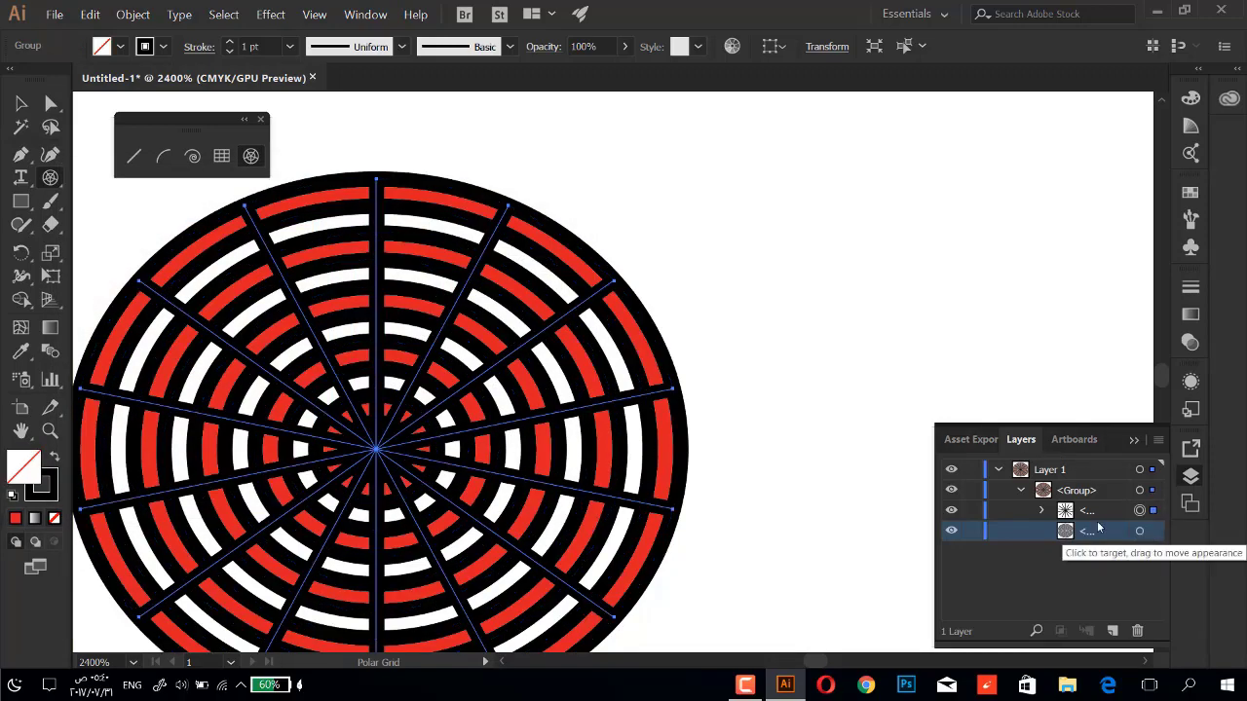
{"action": "left_click", "coordinate": [950, 530]}
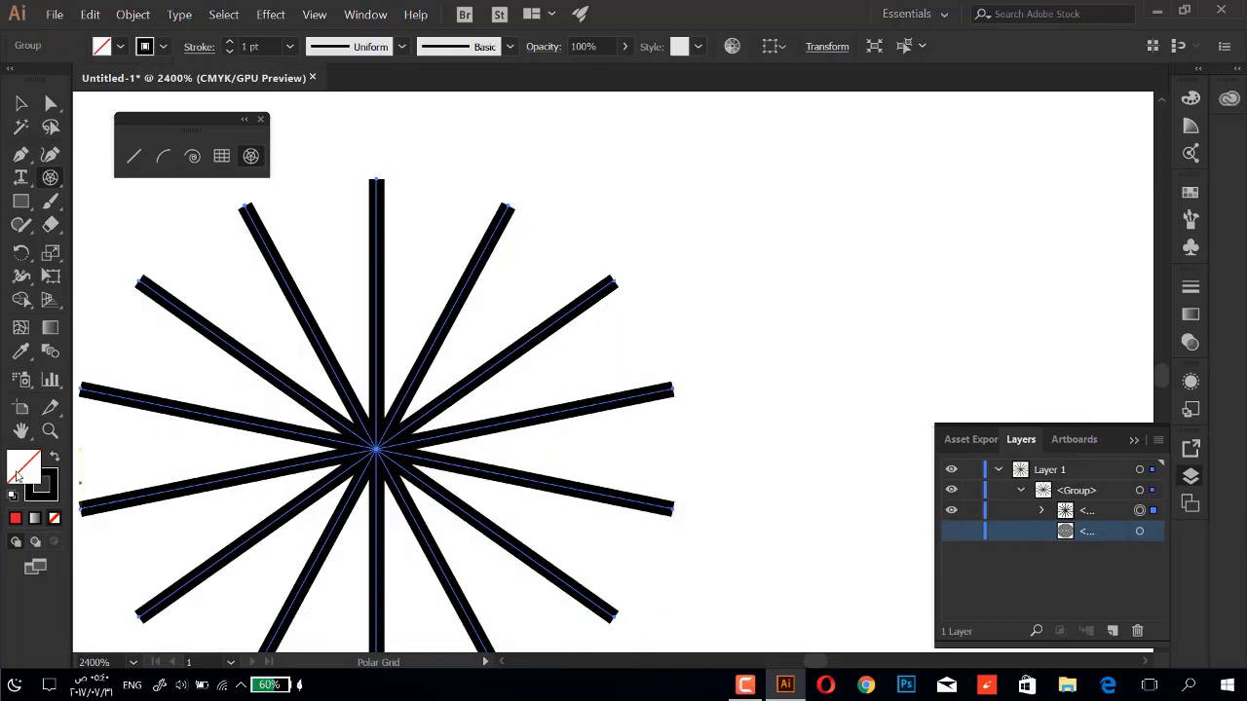
{"action": "double_click", "coordinate": [14, 471]}
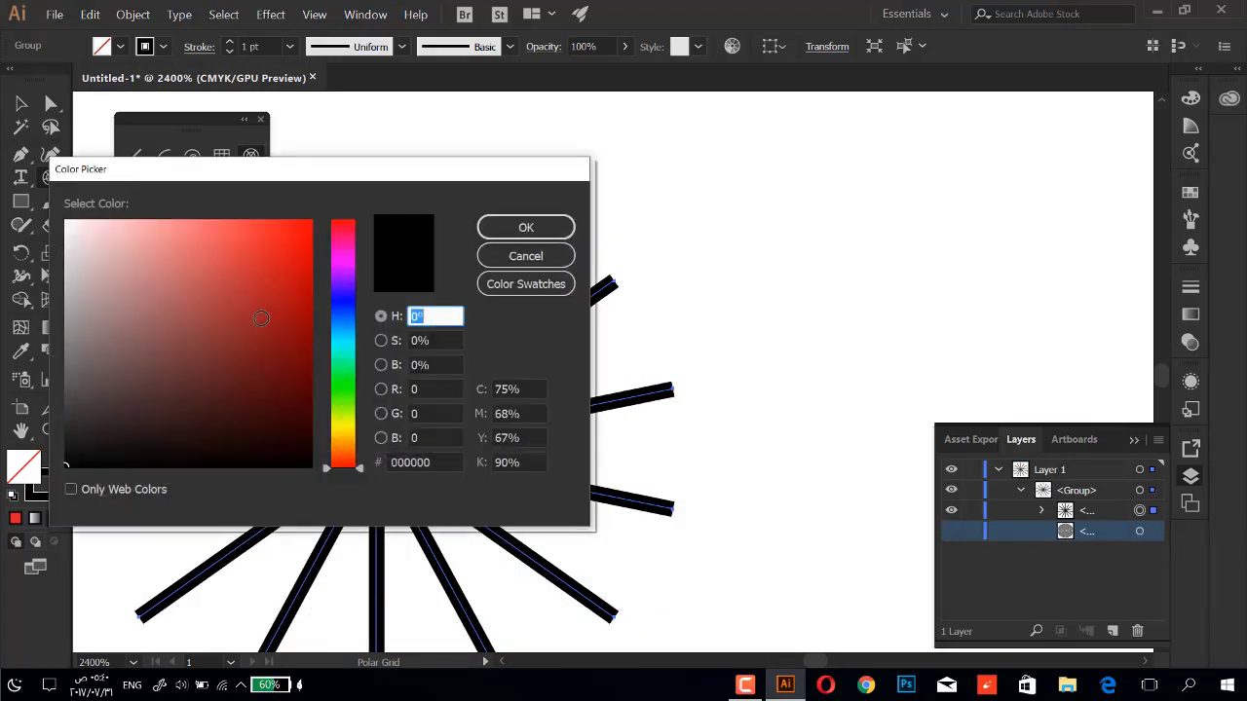
{"action": "left_click", "coordinate": [174, 348]}
{"action": "left_click", "coordinate": [525, 228]}
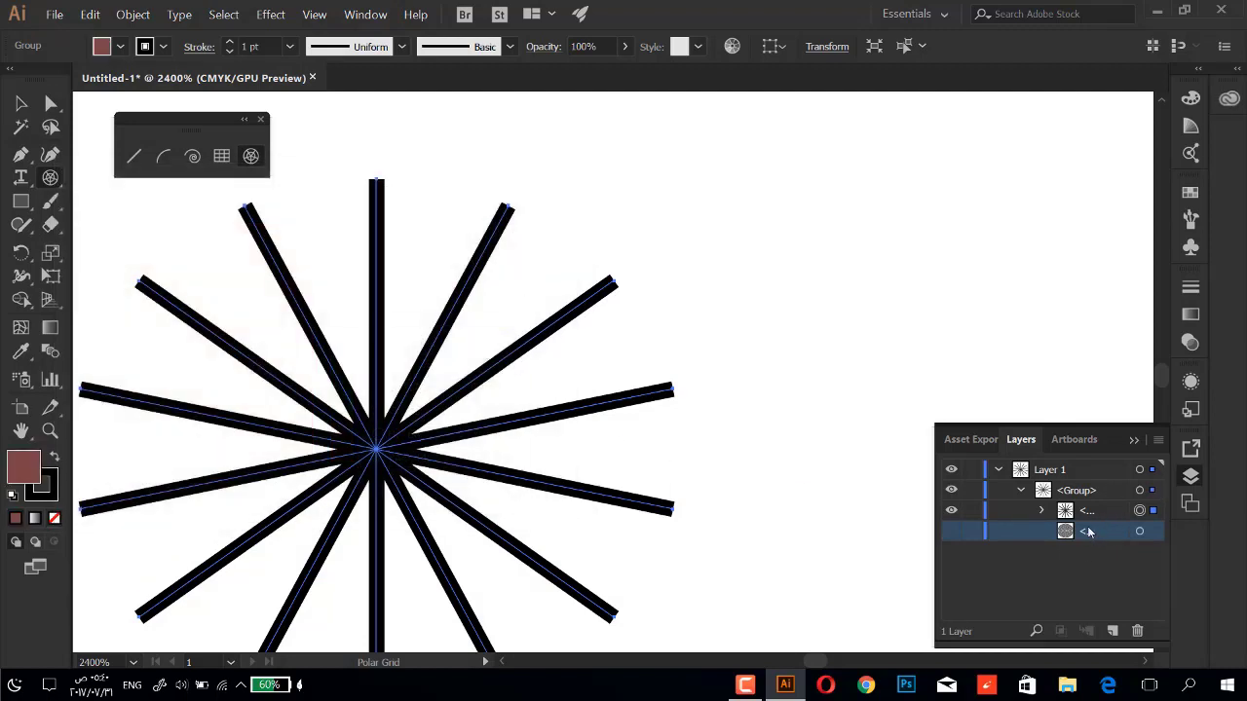
Expand the spokes sublayer and scroll through its individual line paths in Layers.
{"action": "left_click", "coordinate": [1041, 510]}
{"action": "scroll", "coordinate": [1057, 526], "scroll_direction": "down", "scroll_amount": 1}
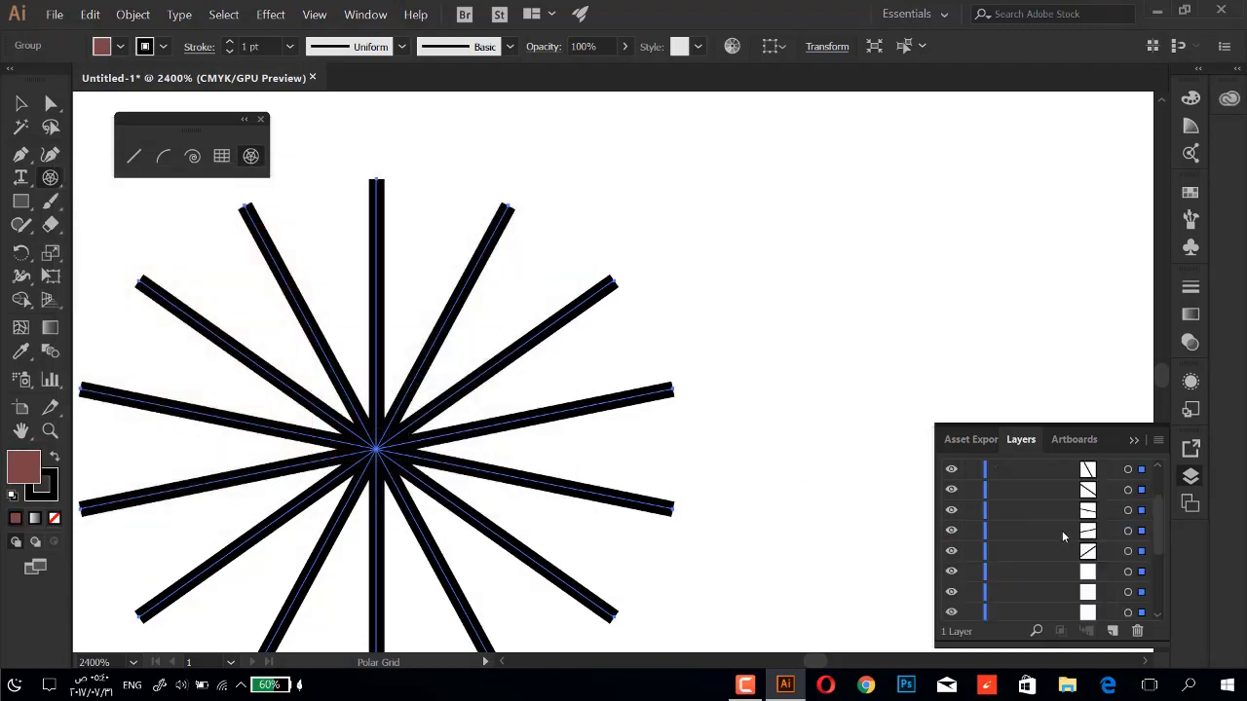
{"action": "scroll", "coordinate": [1061, 531], "scroll_direction": "up", "scroll_amount": 3}
{"action": "scroll", "coordinate": [320, 173], "scroll_direction": "up", "scroll_amount": 2}
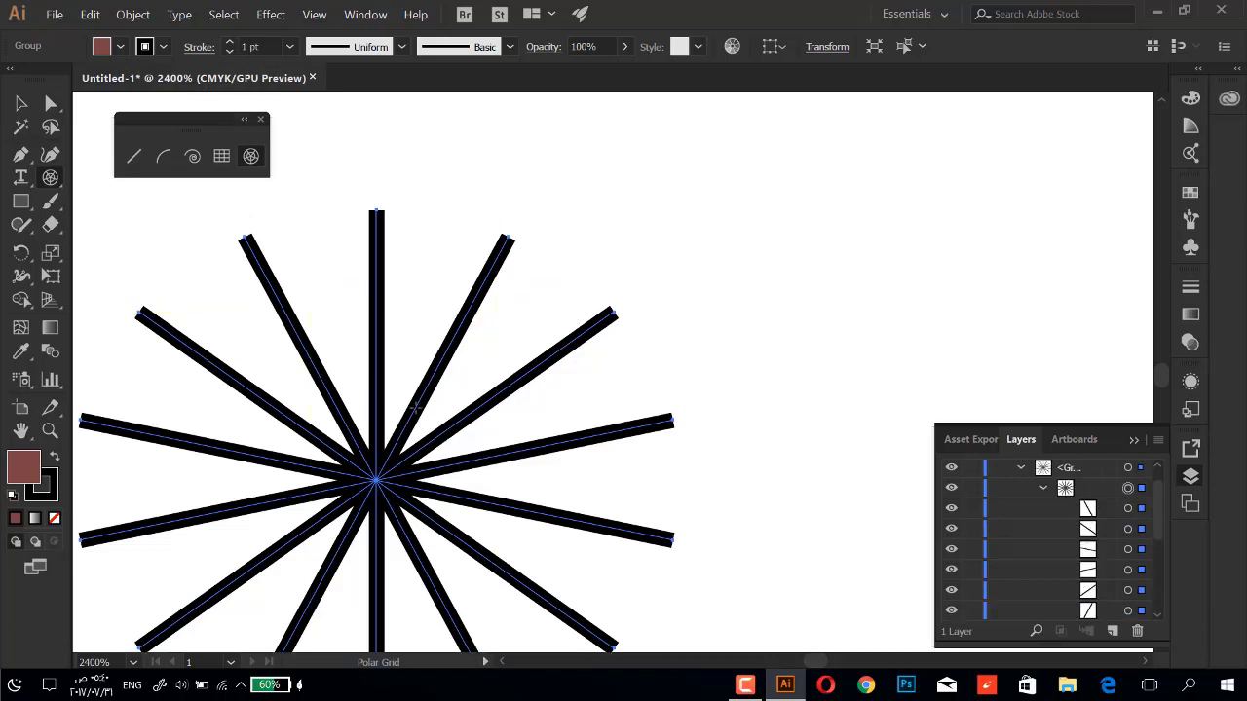
{"action": "scroll", "coordinate": [387, 272], "scroll_direction": "up", "scroll_amount": 1}
{"action": "scroll", "coordinate": [348, 186], "scroll_direction": "up", "scroll_amount": 1}
{"action": "scroll", "coordinate": [334, 176], "scroll_direction": "up", "scroll_amount": 2}
{"action": "scroll", "coordinate": [339, 222], "scroll_direction": "up", "scroll_amount": 1}
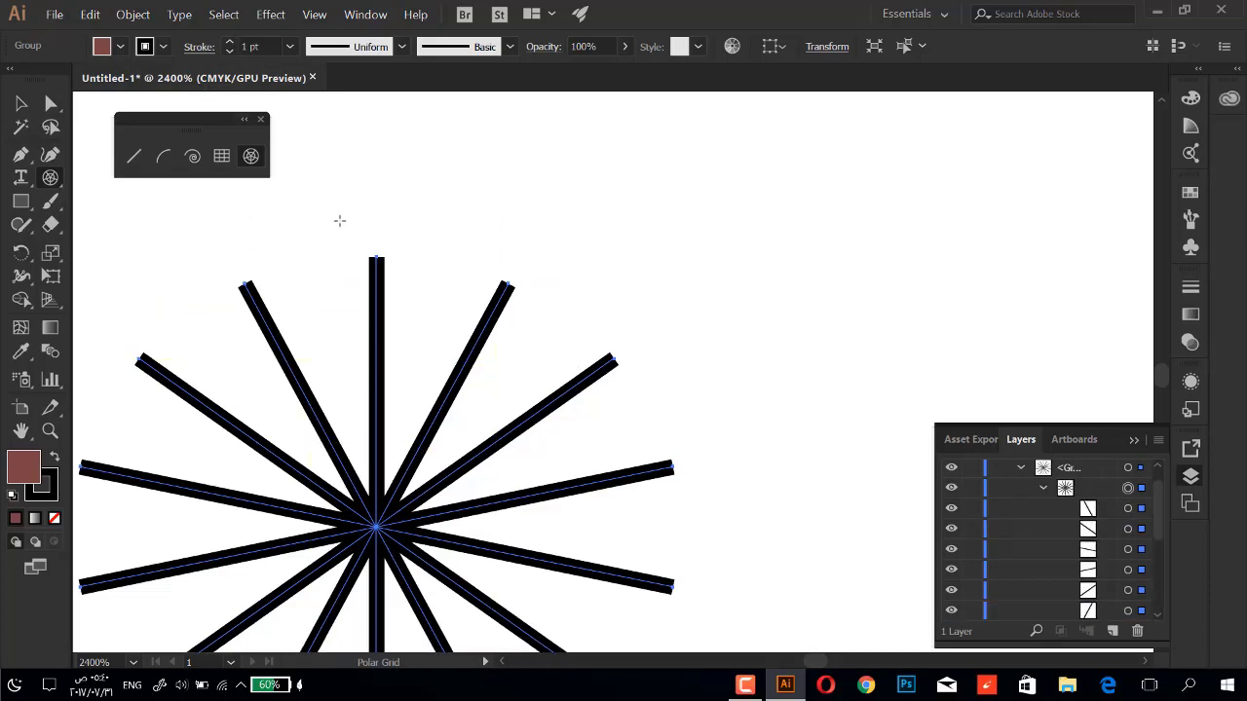
{"action": "scroll", "coordinate": [339, 221], "scroll_direction": "up", "scroll_amount": 1}
{"action": "scroll", "coordinate": [438, 487], "scroll_direction": "down", "scroll_amount": 1}
{"action": "scroll", "coordinate": [522, 539], "scroll_direction": "down", "scroll_amount": 3}
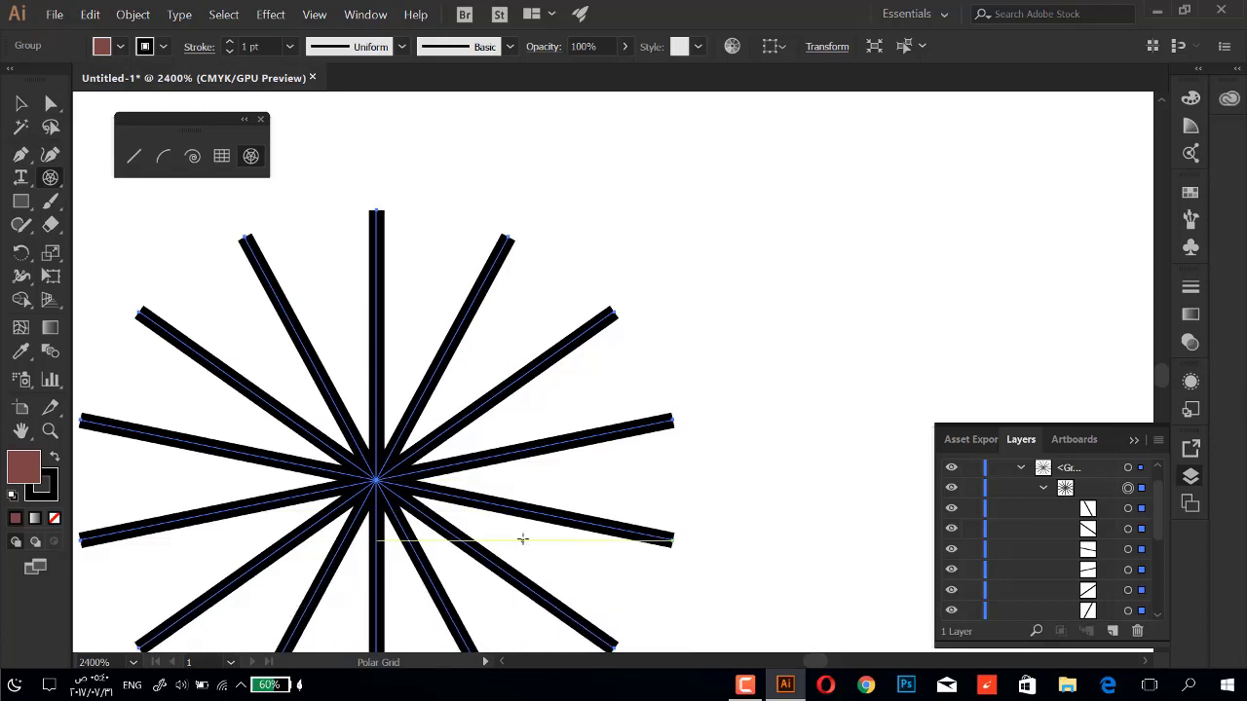
{"action": "scroll", "coordinate": [568, 507], "scroll_direction": "down", "scroll_amount": 4}
{"action": "scroll", "coordinate": [571, 506], "scroll_direction": "down", "scroll_amount": 3}
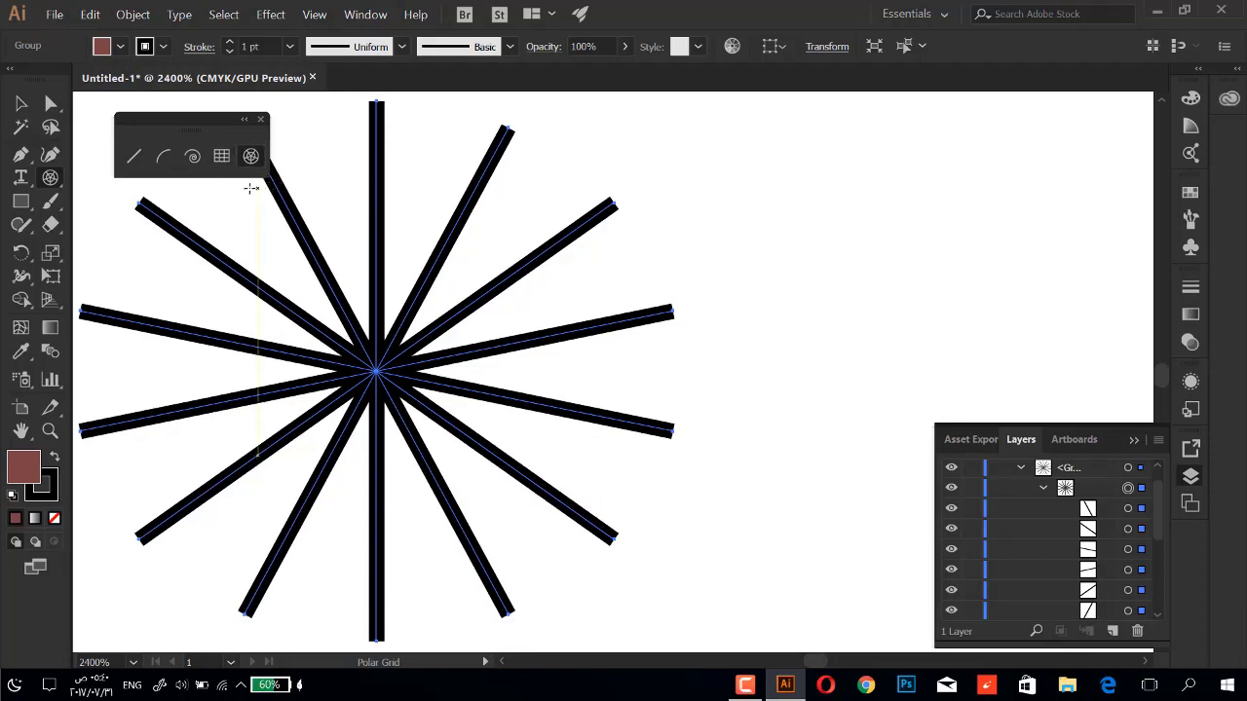
View the Rectangular Grid Tool options and cancel without changes.
{"action": "double_click", "coordinate": [221, 155]}
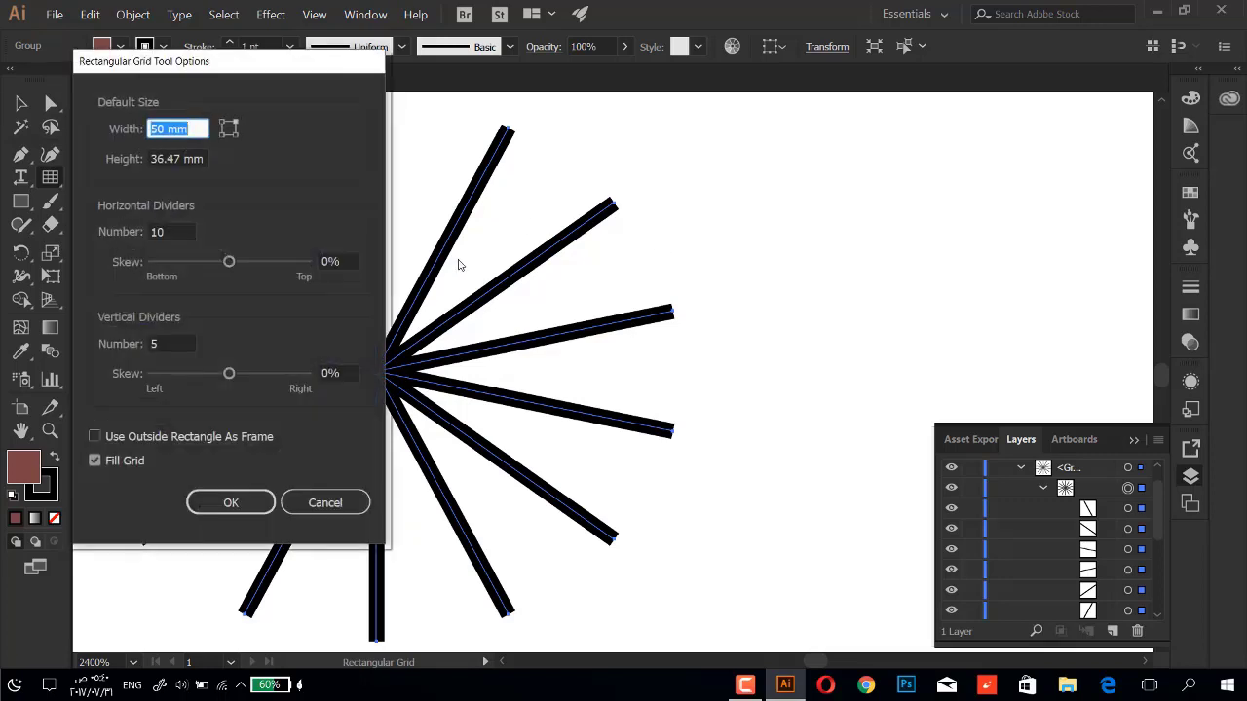
{"action": "left_click", "coordinate": [353, 512]}
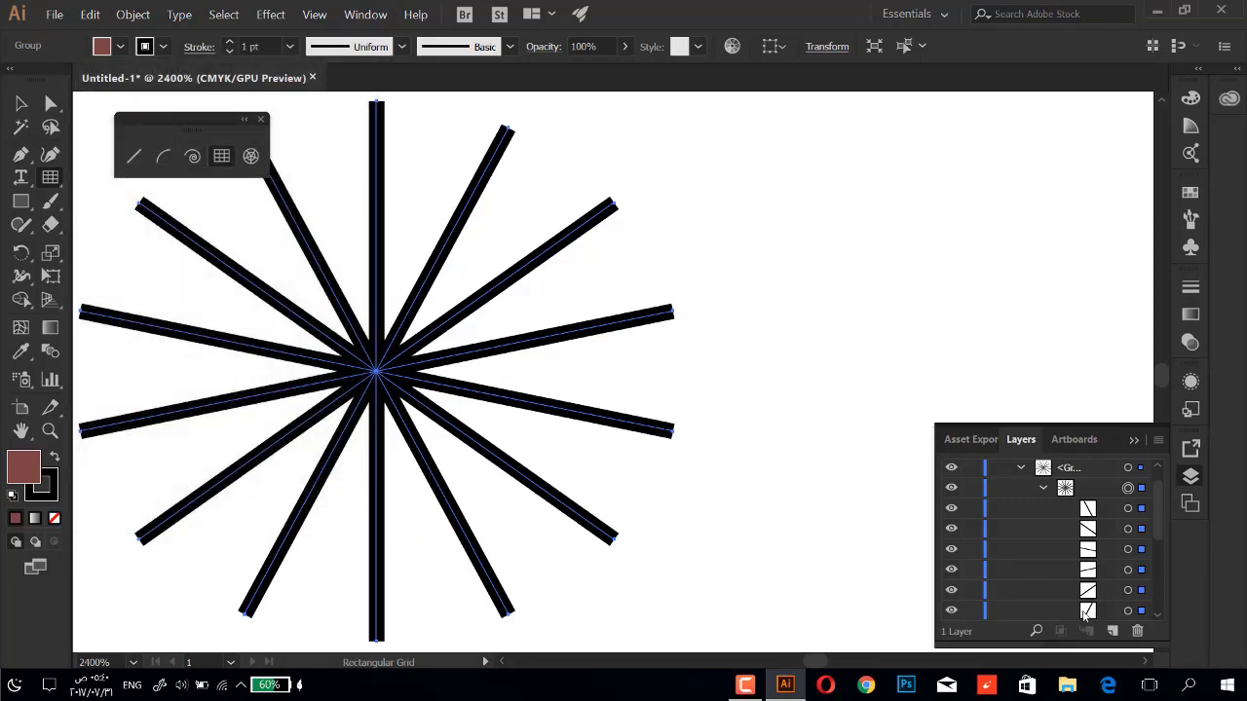
{"action": "scroll", "coordinate": [1084, 612], "scroll_direction": "up", "scroll_amount": 2}
Delete the leftover spokes and start dragging out a new polar grid.
{"action": "left_click_drag", "start_coordinate": [1078, 492], "coordinate": [1142, 631]}
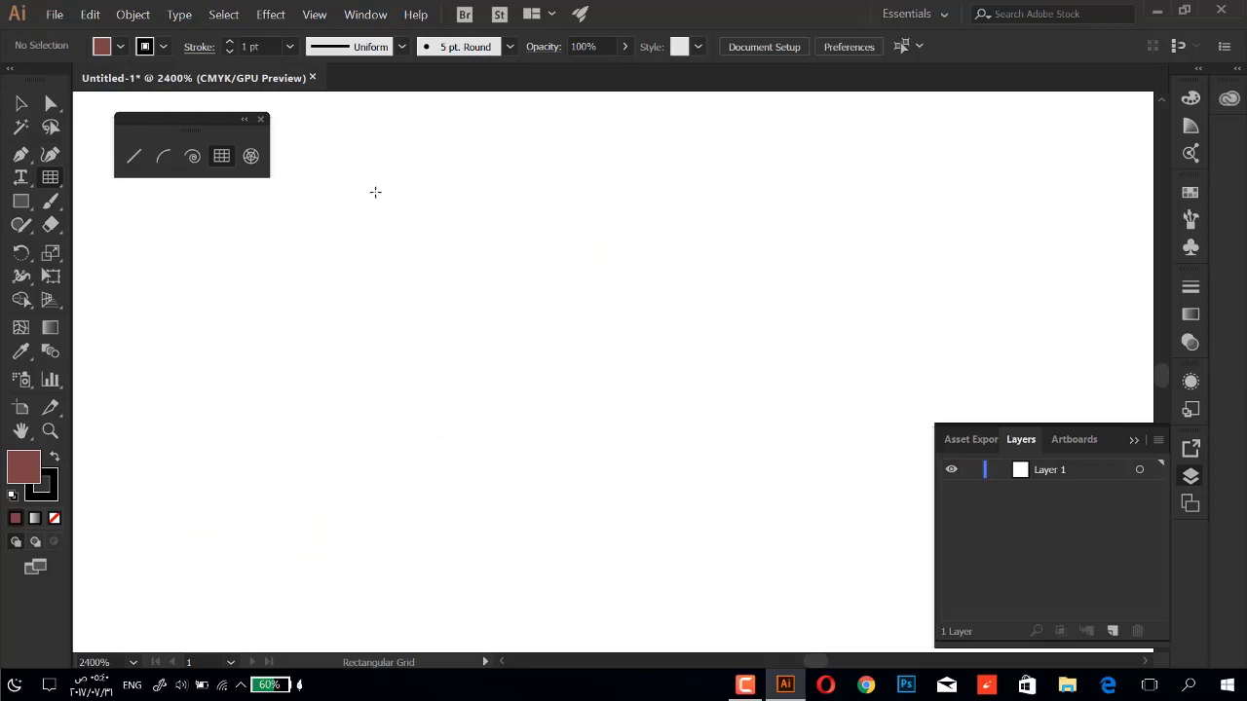
{"action": "left_click", "coordinate": [251, 157]}
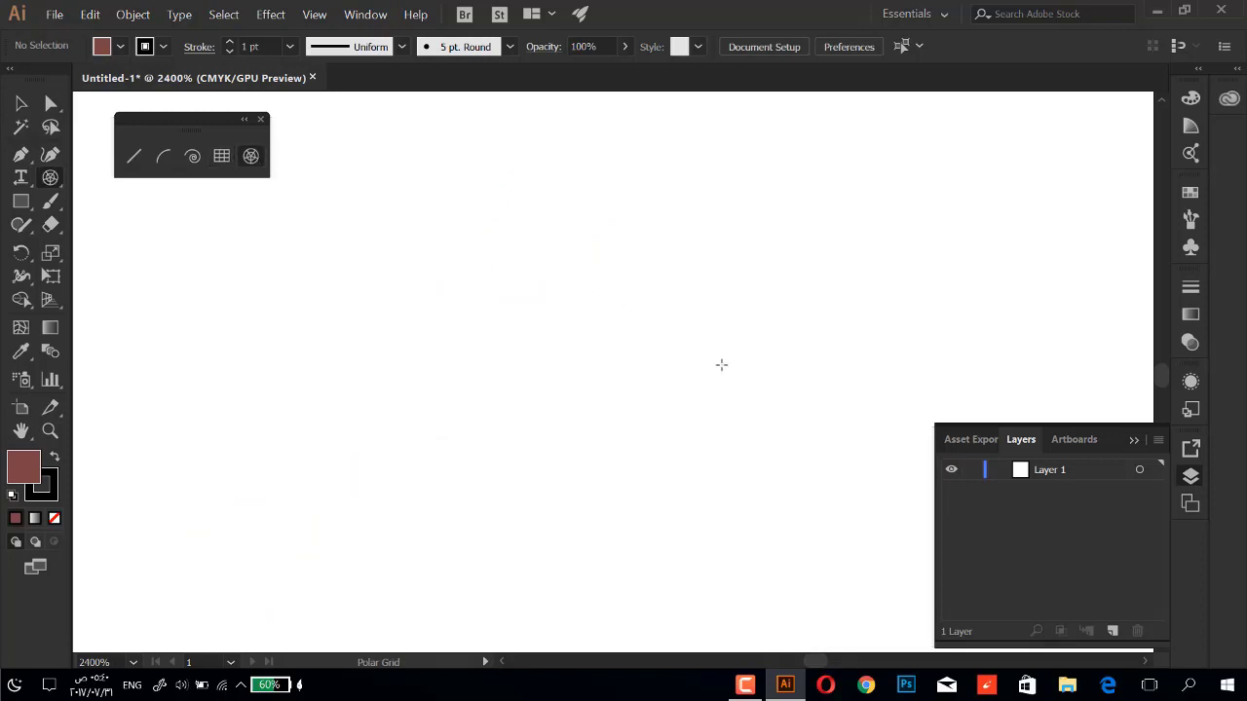
{"action": "left_click_drag", "start_coordinate": [612, 307], "coordinate": [503, 366]}
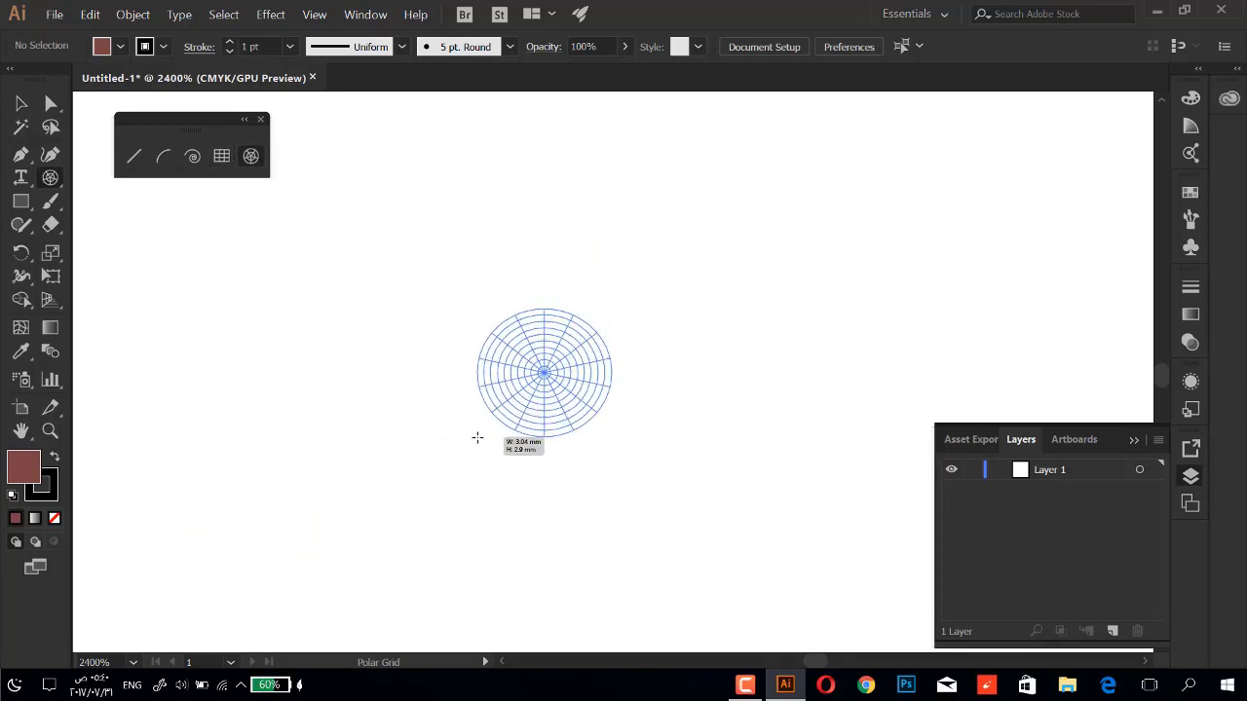
{"action": "mouse_move", "coordinate": [503, 365]}
{"action": "left_mouse_down"}
{"action": "mouse_move", "coordinate": [474, 439]}
{"action": "mouse_move", "coordinate": [412, 467]}
{"action": "mouse_move", "coordinate": [469, 419]}
{"action": "mouse_move", "coordinate": [418, 458]}
{"action": "mouse_move", "coordinate": [468, 432]}
{"action": "mouse_move", "coordinate": [427, 447]}
{"action": "mouse_move", "coordinate": [442, 437]}
{"action": "mouse_move", "coordinate": [367, 529]}
{"action": "mouse_move", "coordinate": [537, 415]}
{"action": "mouse_move", "coordinate": [411, 513]}
{"action": "mouse_move", "coordinate": [439, 490]}
{"action": "mouse_move", "coordinate": [425, 512]}
{"action": "mouse_move", "coordinate": [365, 532]}
{"action": "mouse_move", "coordinate": [504, 437]}
{"action": "mouse_move", "coordinate": [406, 455]}
{"action": "mouse_move", "coordinate": [528, 400]}
{"action": "mouse_move", "coordinate": [351, 446]}
{"action": "mouse_move", "coordinate": [374, 404]}
{"action": "mouse_move", "coordinate": [250, 470]}
{"action": "mouse_move", "coordinate": [418, 409]}
{"action": "mouse_move", "coordinate": [368, 459]}
{"action": "mouse_move", "coordinate": [361, 501]}
{"action": "left_mouse_up"}
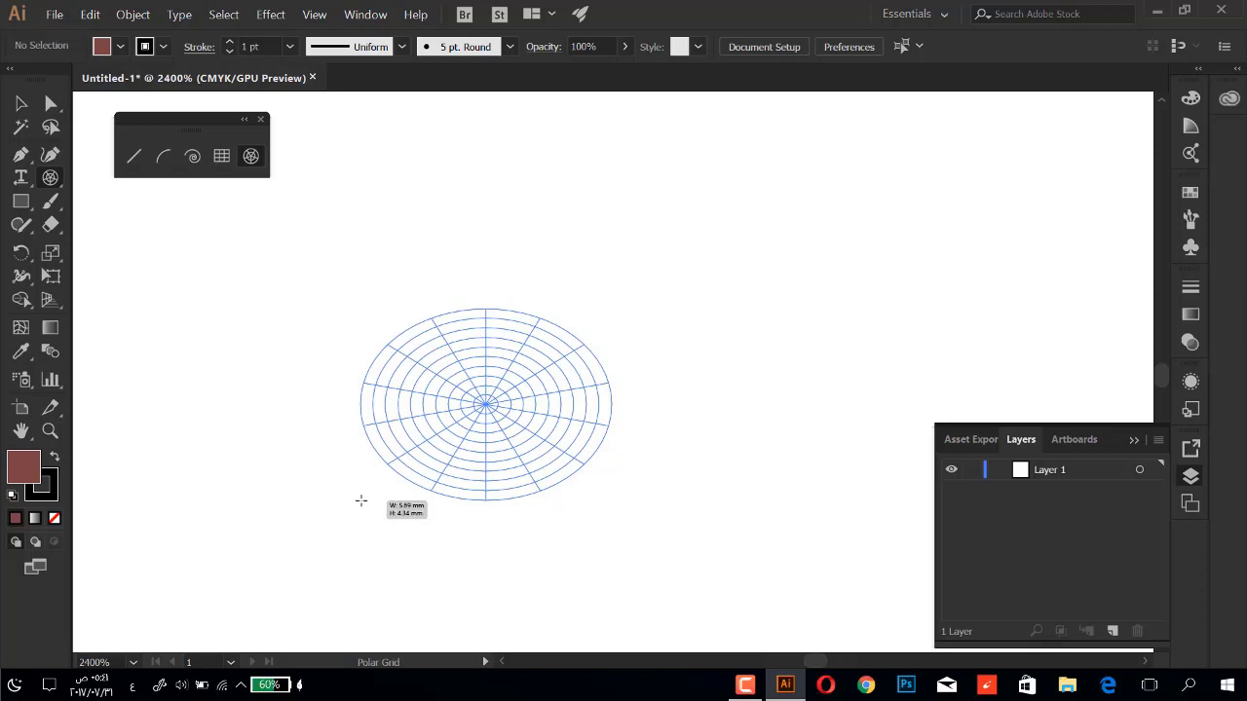
Vary rings with Up/Down and dividers with Left/Right arrows, then delete the grid.
{"action": "key", "text": "Up"}
{"action": "key", "text": "Up"}
{"action": "key", "text": "Up"}
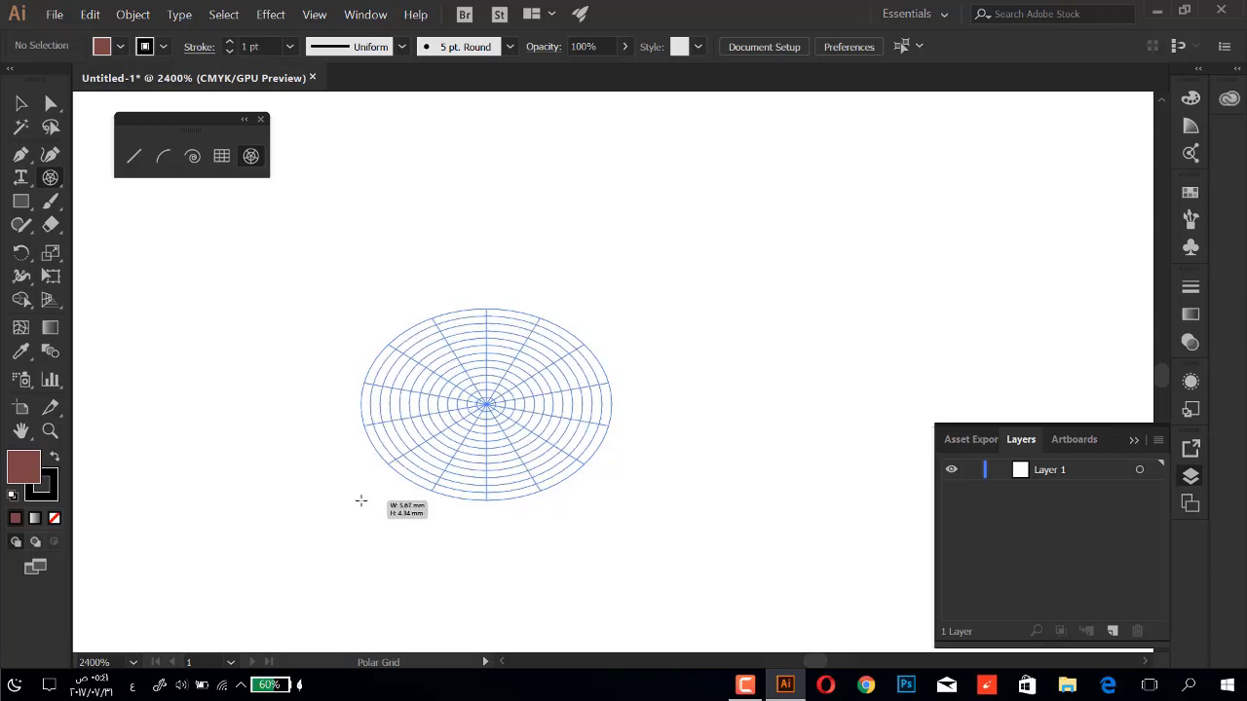
{"action": "key", "text": "Up"}
{"action": "left_click_drag", "start_coordinate": [361, 501], "coordinate": [374, 500]}
{"action": "key", "text": "Down"}
{"action": "key", "text": "Down"}
{"action": "key", "text": "Down"}
{"action": "key", "text": "Down"}
{"action": "key", "text": "Right"}
{"action": "key", "text": "Right"}
{"action": "key", "text": "Right"}
{"action": "key", "text": "Right"}
{"action": "key", "text": "Left"}
{"action": "key", "text": "Left"}
{"action": "key", "text": "Delete"}
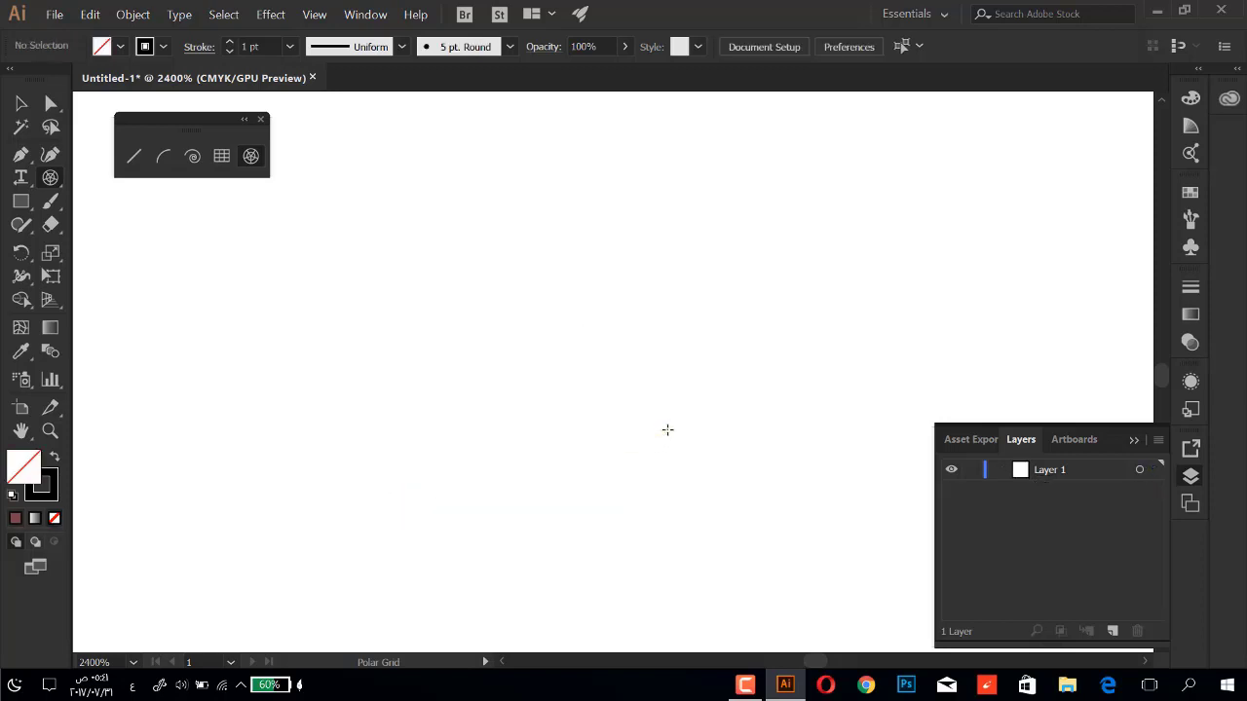
Place a default 50 × 36.47 mm rectangular grid on the artboard, then delete it.
{"action": "left_click", "coordinate": [221, 156]}
{"action": "left_click", "coordinate": [588, 324]}
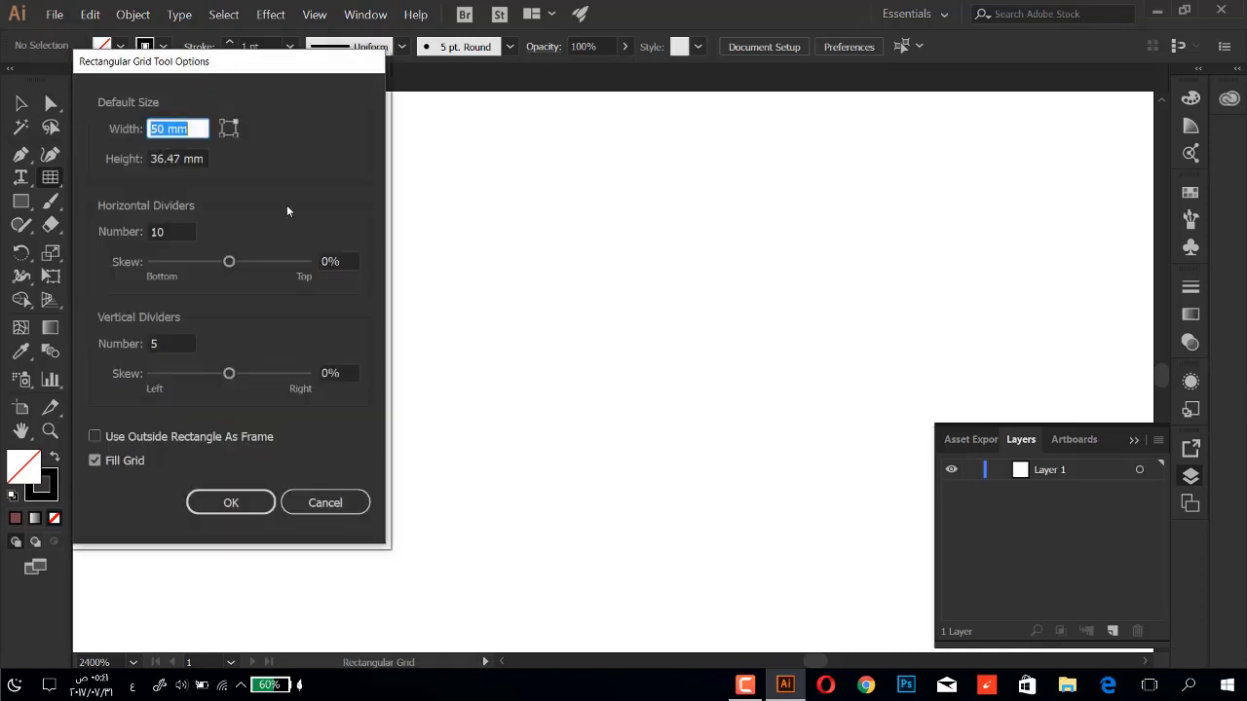
{"action": "left_click", "coordinate": [325, 502]}
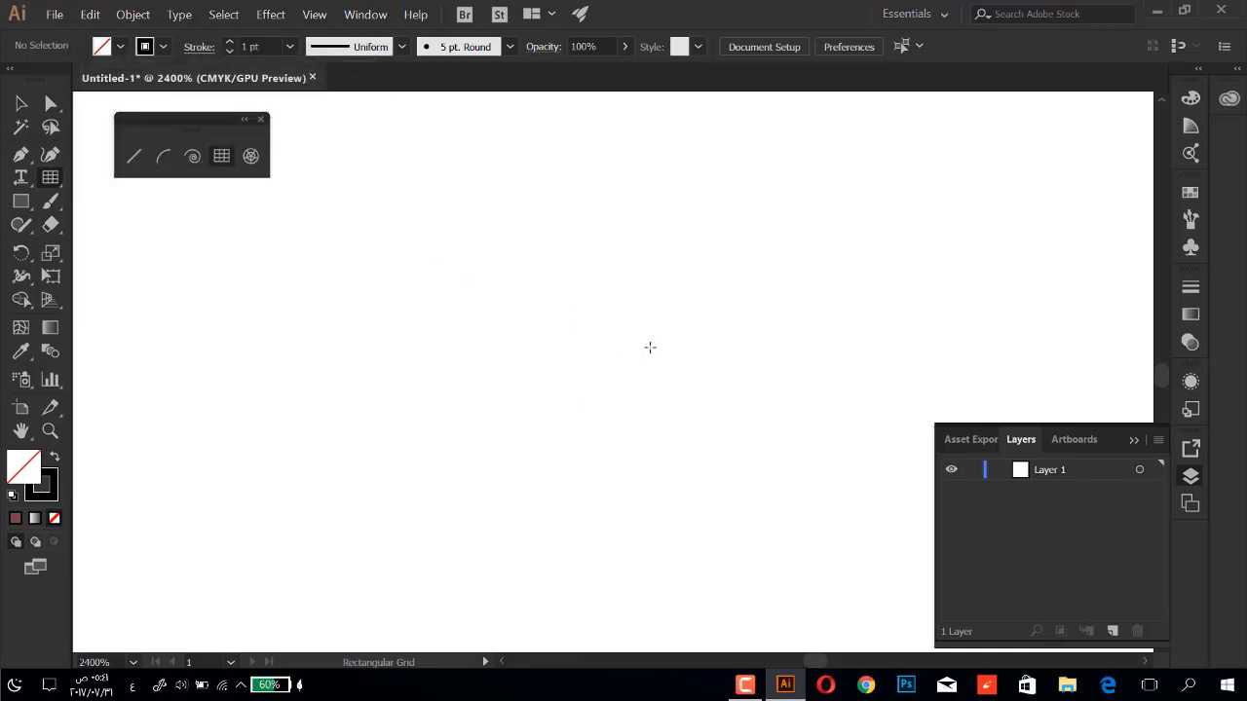
{"action": "left_click", "coordinate": [698, 305]}
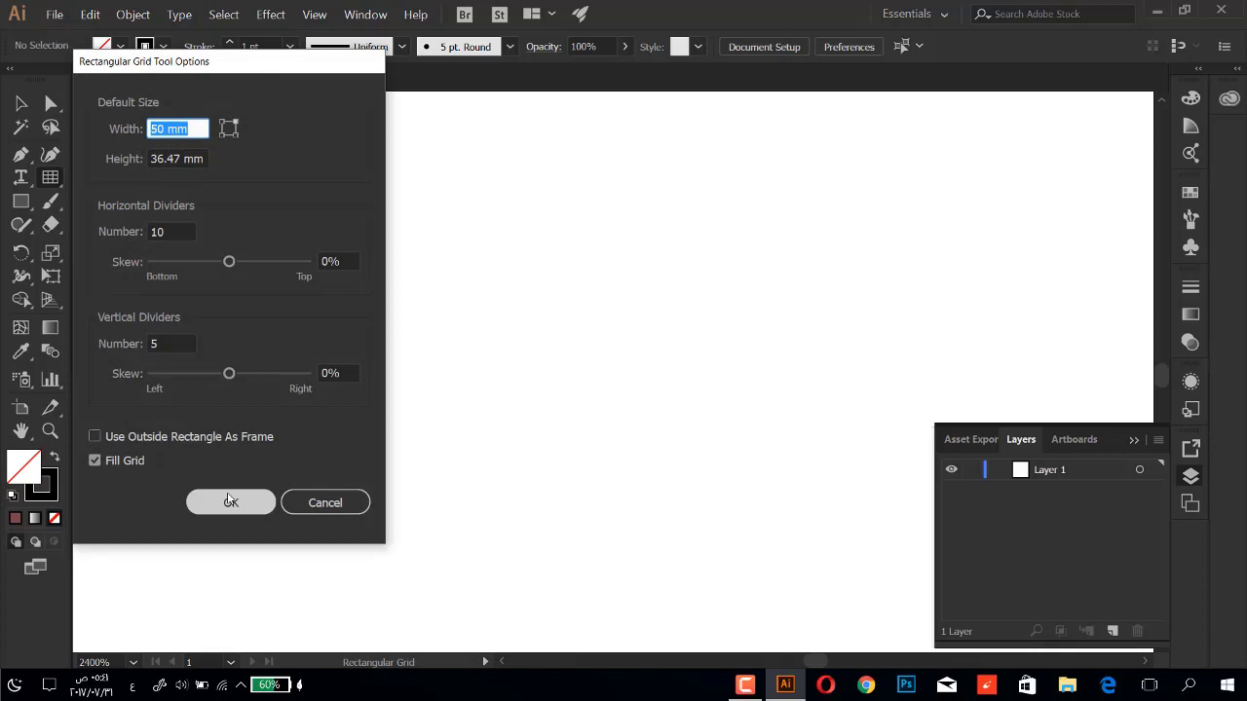
{"action": "left_click", "coordinate": [128, 464]}
{"action": "key", "text": "Return"}
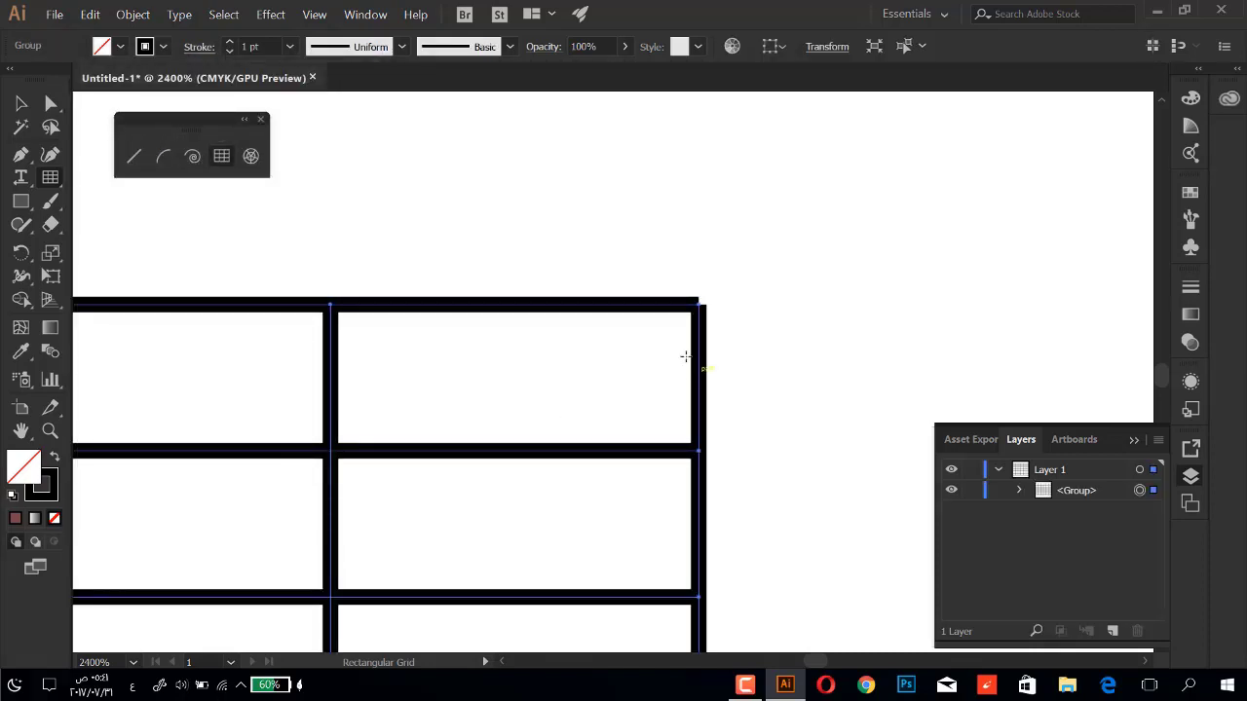
{"action": "scroll", "coordinate": [629, 322], "scroll_direction": "down", "scroll_amount": 3}
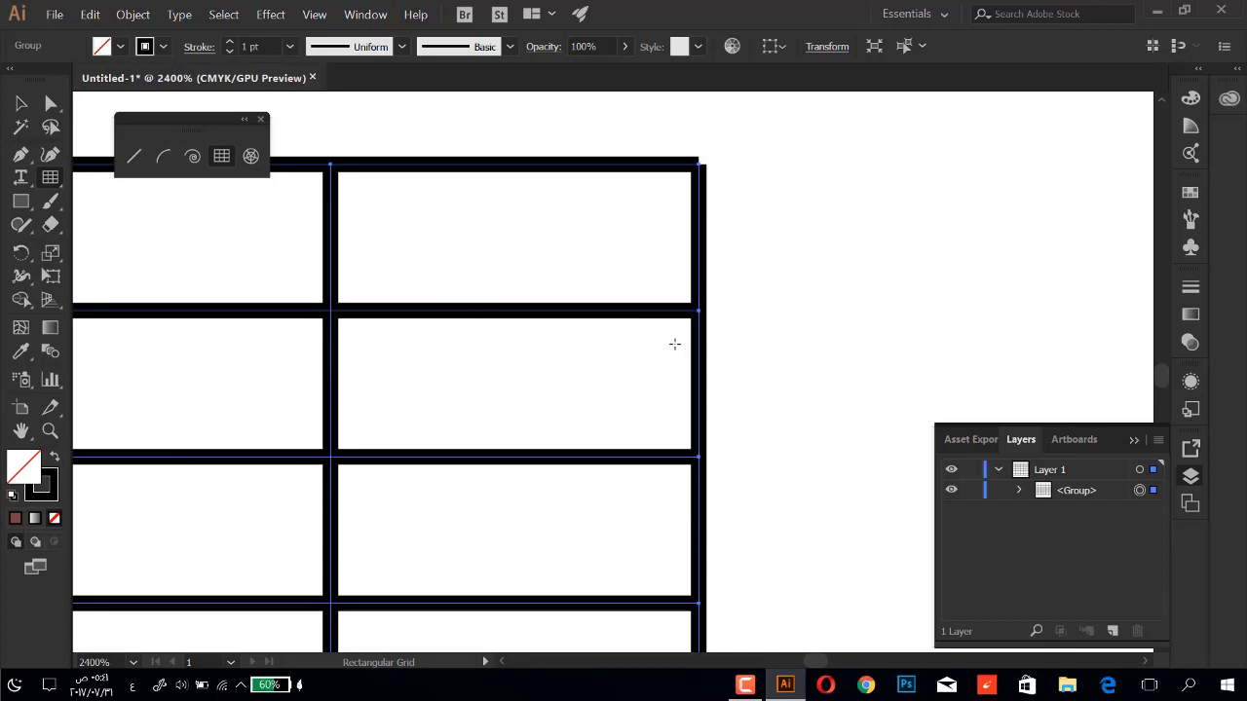
{"action": "key", "text": "Delete"}
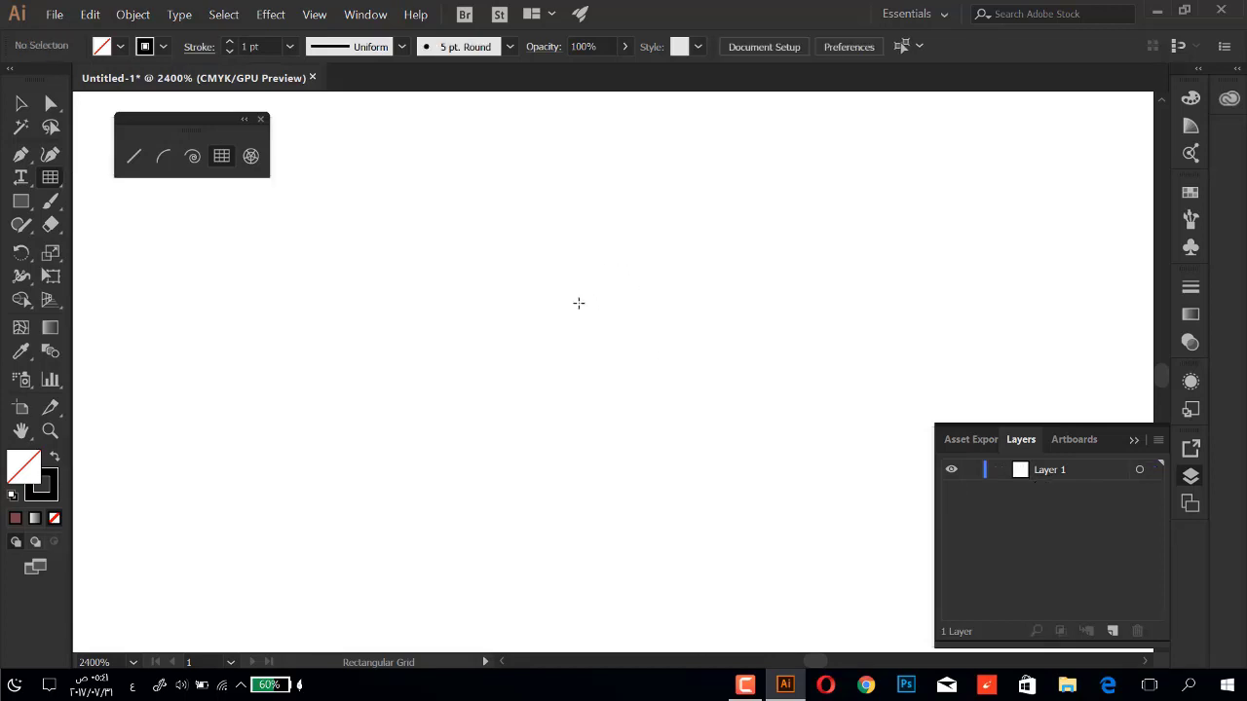
Drag out a rectangular grid, changing rows and columns while sizing it to six columns, then delete it.
{"action": "mouse_move", "coordinate": [578, 303]}
{"action": "left_mouse_down"}
{"action": "mouse_move", "coordinate": [390, 503]}
{"action": "mouse_move", "coordinate": [275, 551]}
{"action": "left_mouse_up"}
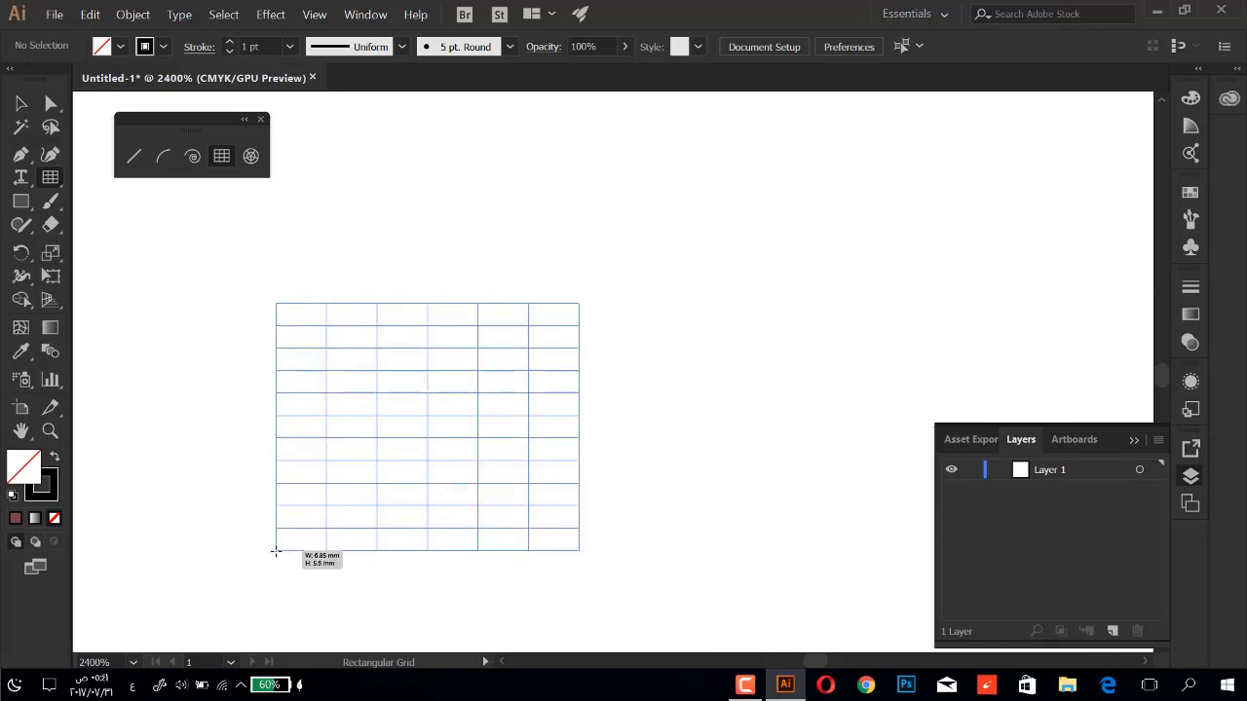
{"action": "key", "text": "Up"}
{"action": "key", "text": "Up"}
{"action": "key", "text": "Up"}
{"action": "left_click_drag", "start_coordinate": [276, 551], "coordinate": [283, 552]}
{"action": "key", "text": "Up"}
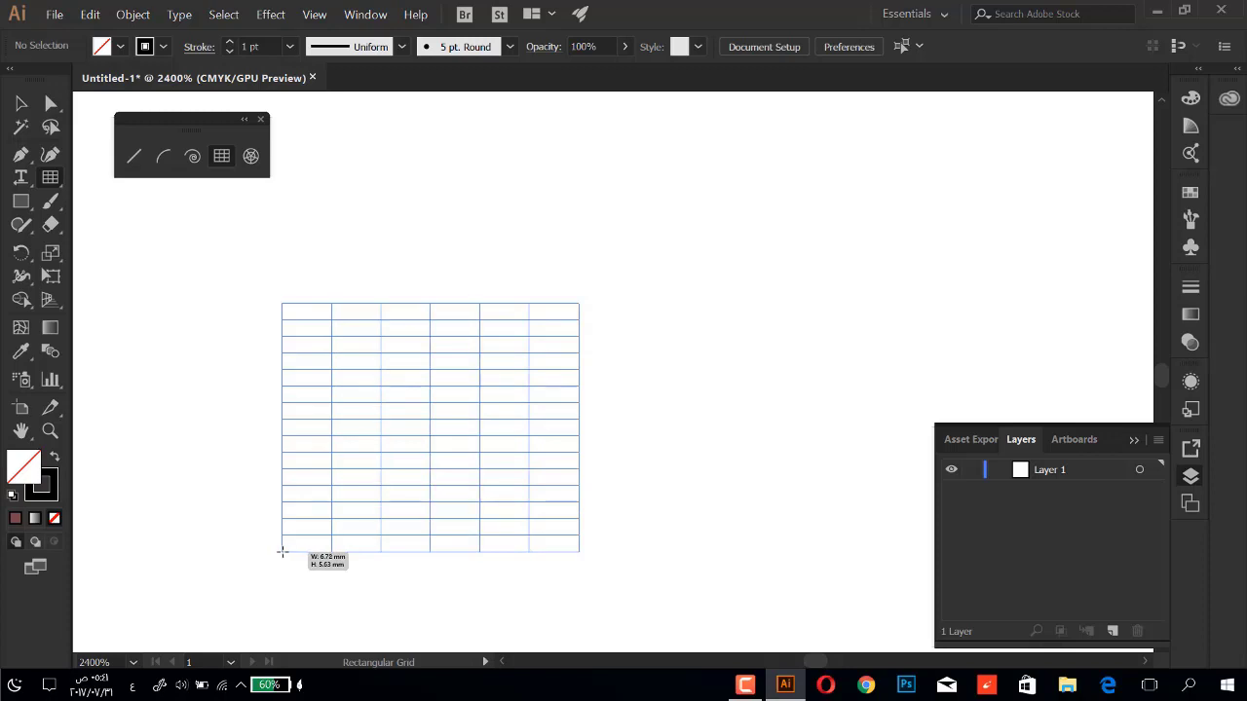
{"action": "key", "text": "Down"}
{"action": "key", "text": "Down"}
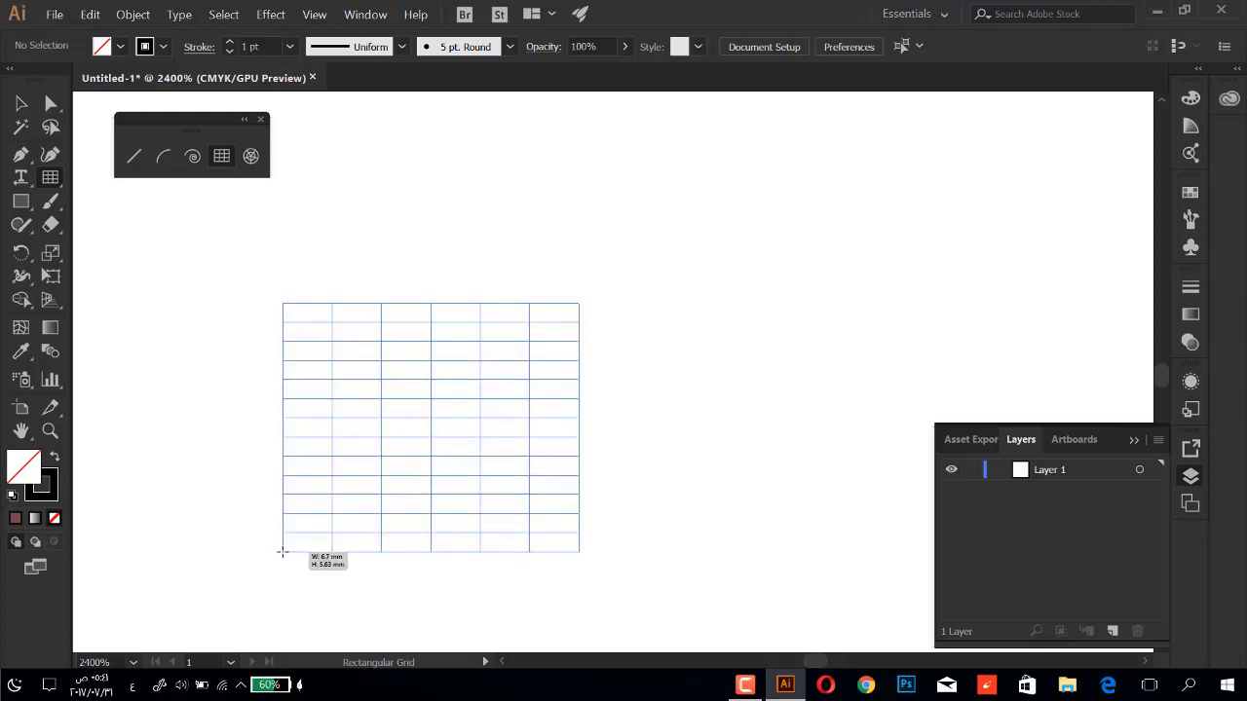
{"action": "left_click_drag", "start_coordinate": [283, 552], "coordinate": [284, 552]}
{"action": "key", "text": "Right"}
{"action": "key", "text": "Right"}
{"action": "key", "text": "Right"}
{"action": "key", "text": "Right"}
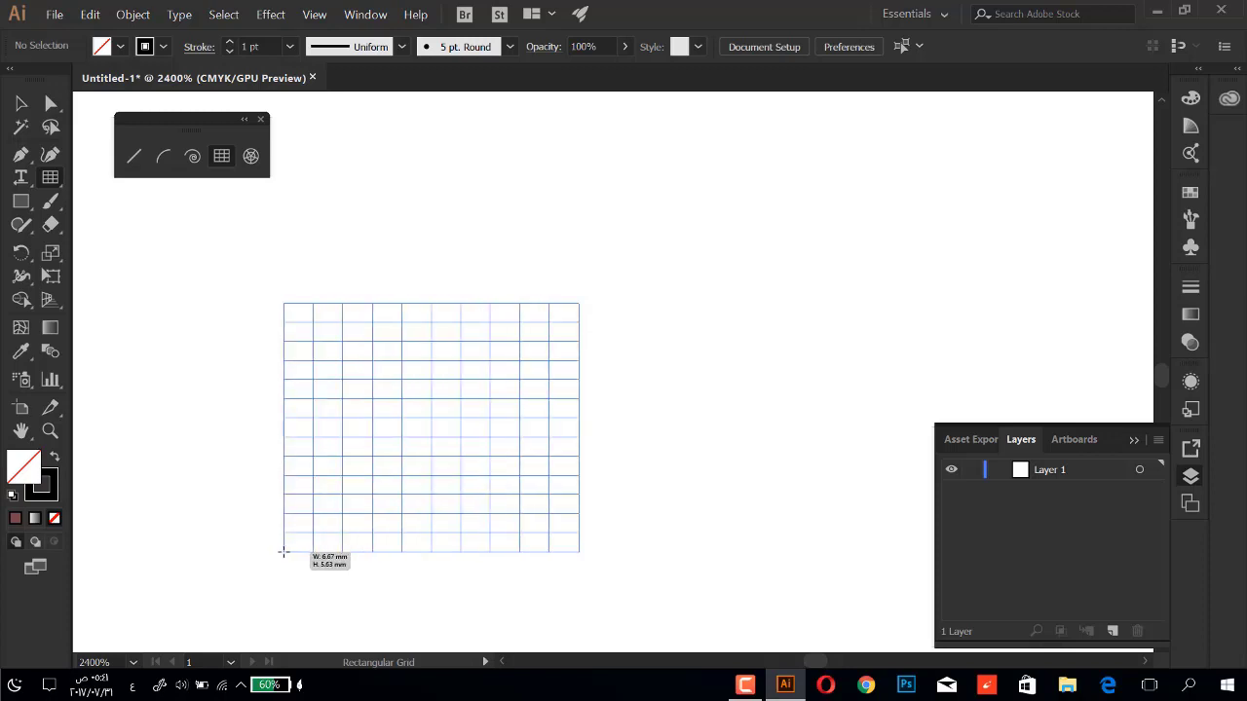
{"action": "key", "text": "Left"}
{"action": "key", "text": "Left"}
{"action": "key", "text": "Left"}
{"action": "key", "text": "Left"}
{"action": "mouse_move", "coordinate": [283, 552]}
{"action": "left_mouse_down"}
{"action": "mouse_move", "coordinate": [155, 576]}
{"action": "mouse_move", "coordinate": [303, 501]}
{"action": "mouse_move", "coordinate": [147, 467]}
{"action": "mouse_move", "coordinate": [340, 371]}
{"action": "mouse_move", "coordinate": [212, 473]}
{"action": "mouse_move", "coordinate": [646, 361]}
{"action": "mouse_move", "coordinate": [242, 450]}
{"action": "mouse_move", "coordinate": [676, 458]}
{"action": "mouse_move", "coordinate": [490, 467]}
{"action": "mouse_move", "coordinate": [246, 455]}
{"action": "left_mouse_up"}
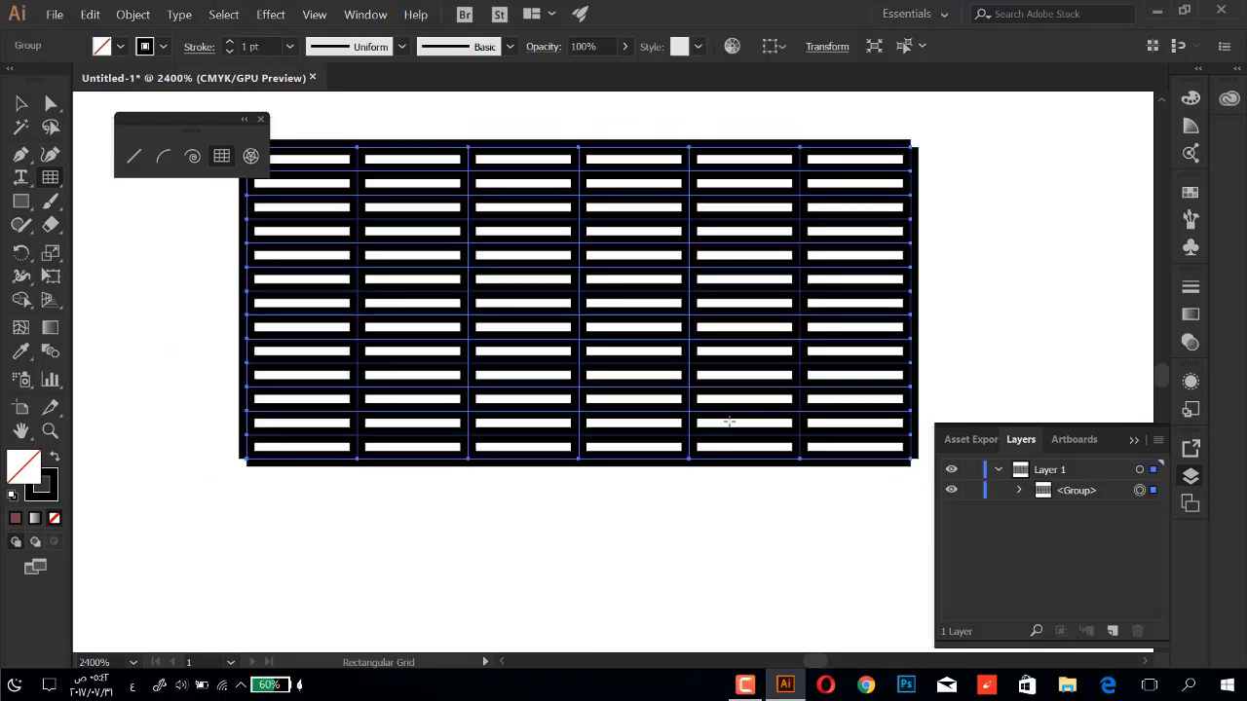
{"action": "key", "text": "Delete"}
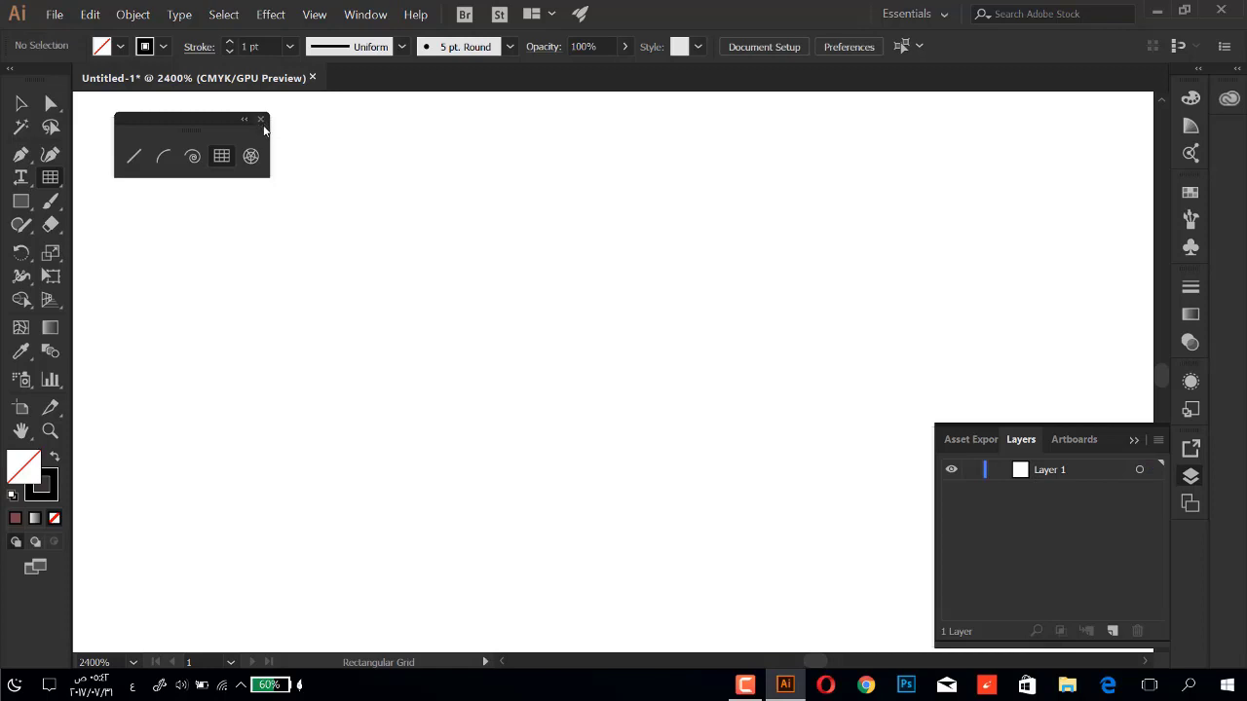
Close the torn-off line and grid tools panel and show the Fill colour swatches.
{"action": "left_click", "coordinate": [263, 120]}
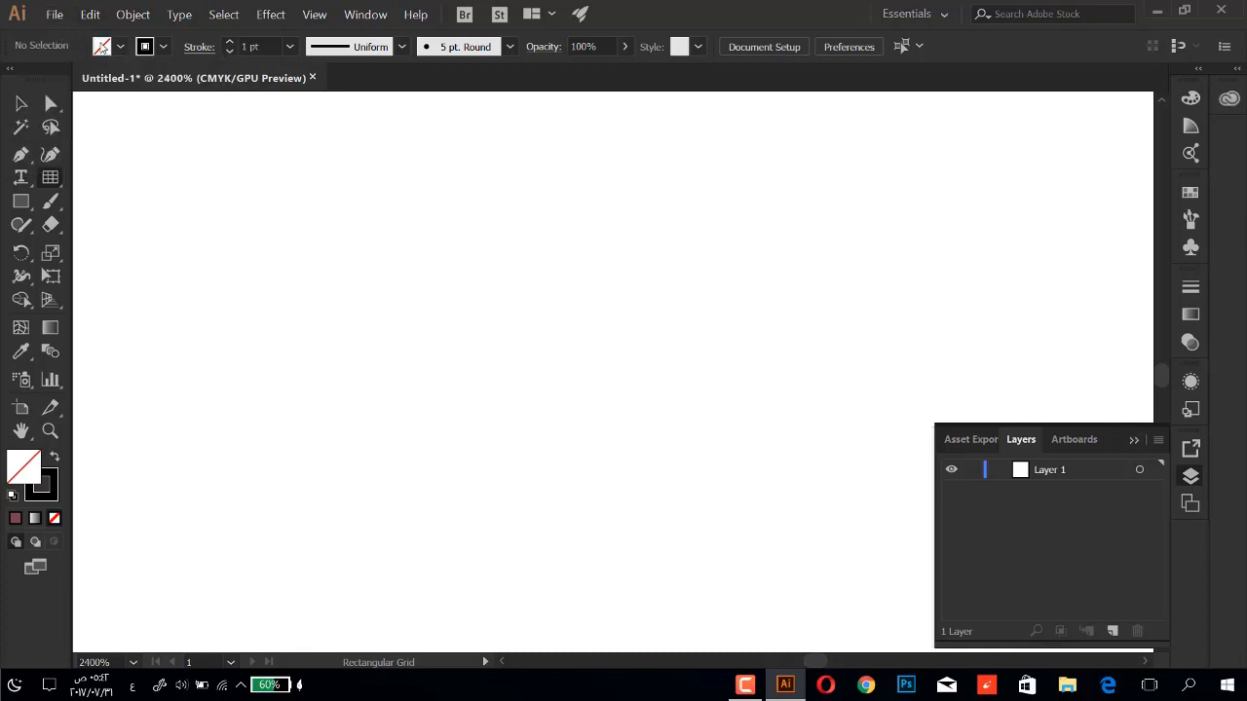
{"action": "left_click", "coordinate": [103, 46]}
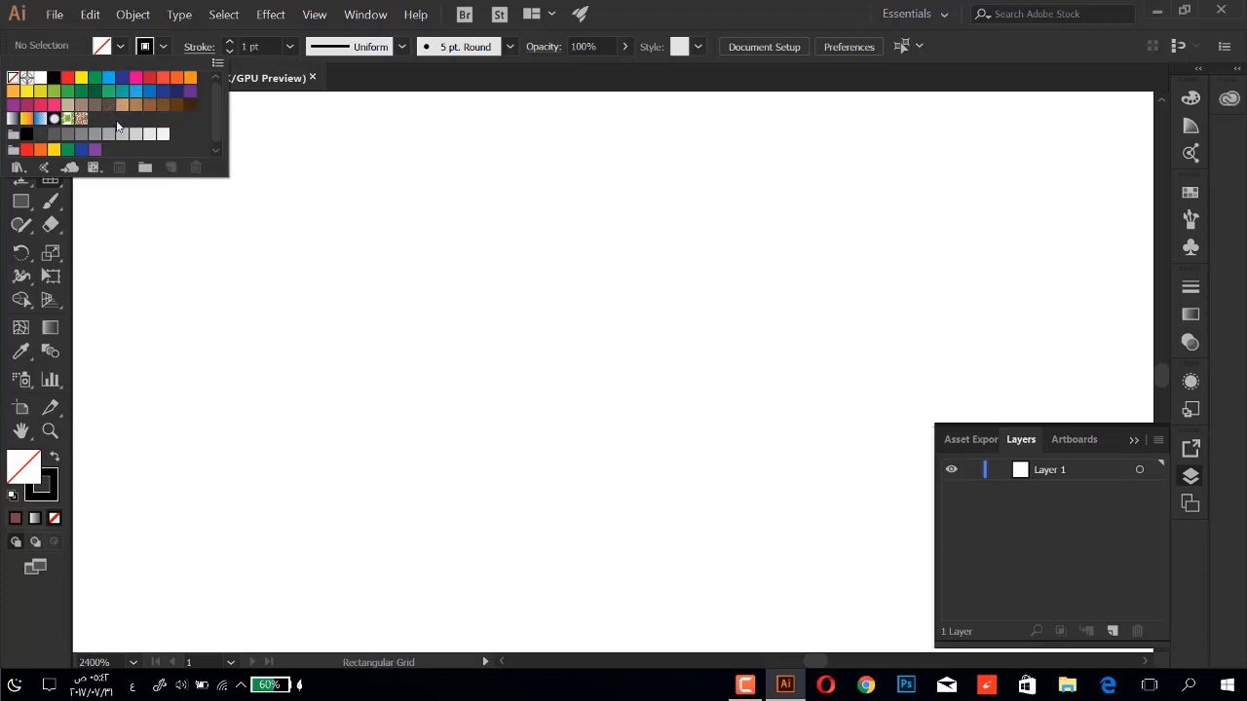
Dismiss the fill swatches and browse the Color Guide, Color and Color Themes panels.
{"action": "scroll", "coordinate": [146, 121], "scroll_direction": "down", "scroll_amount": 1}
{"action": "scroll", "coordinate": [152, 127], "scroll_direction": "up", "scroll_amount": 1}
{"action": "key", "text": "Escape"}
{"action": "left_click", "coordinate": [1192, 126]}
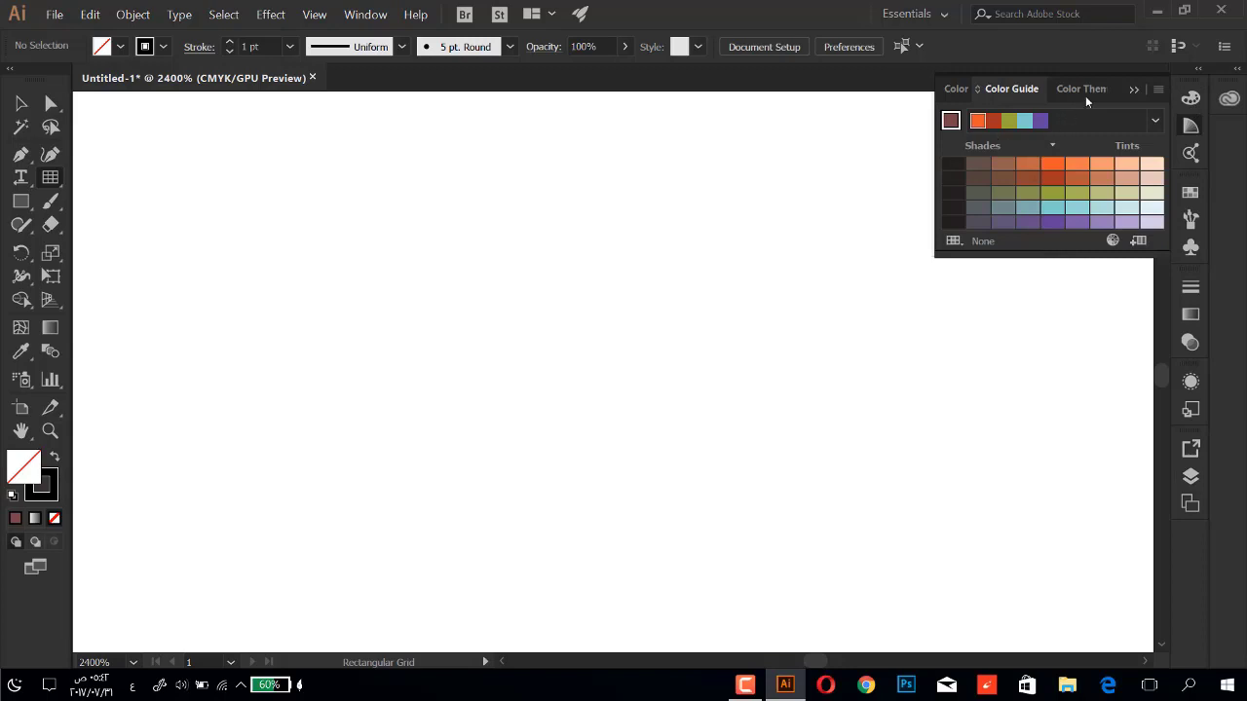
{"action": "left_click", "coordinate": [1190, 101]}
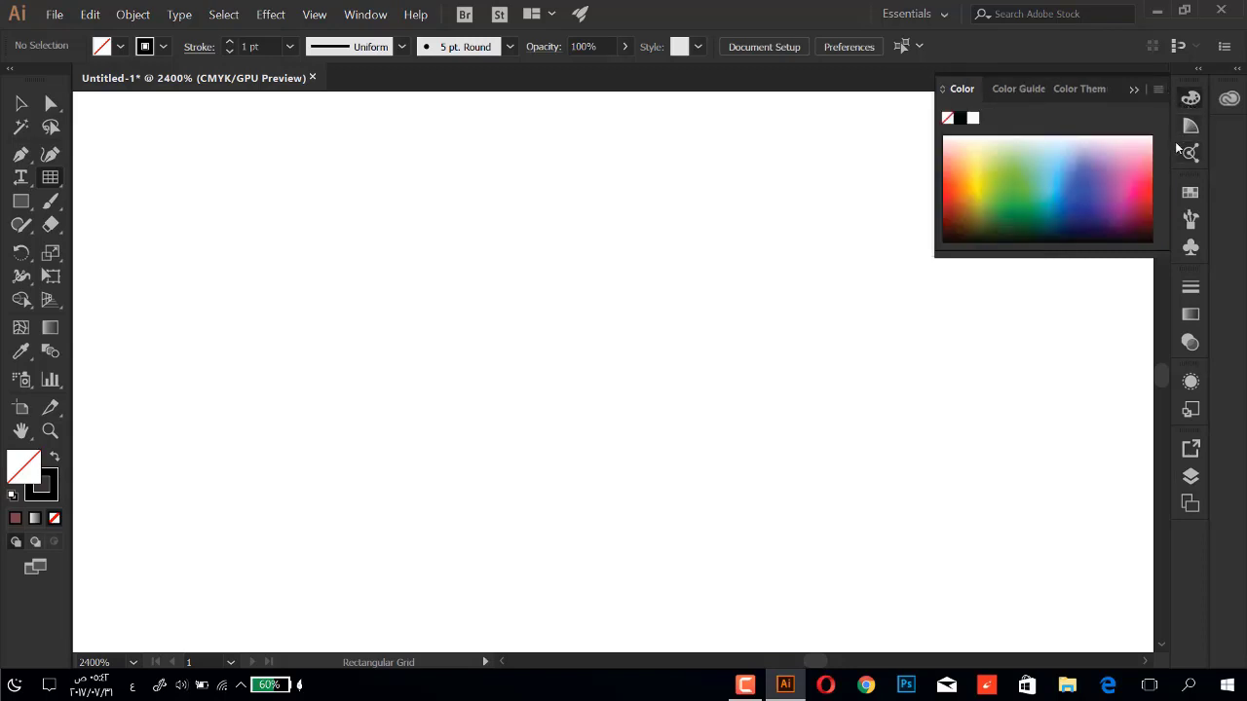
{"action": "left_click", "coordinate": [1189, 126]}
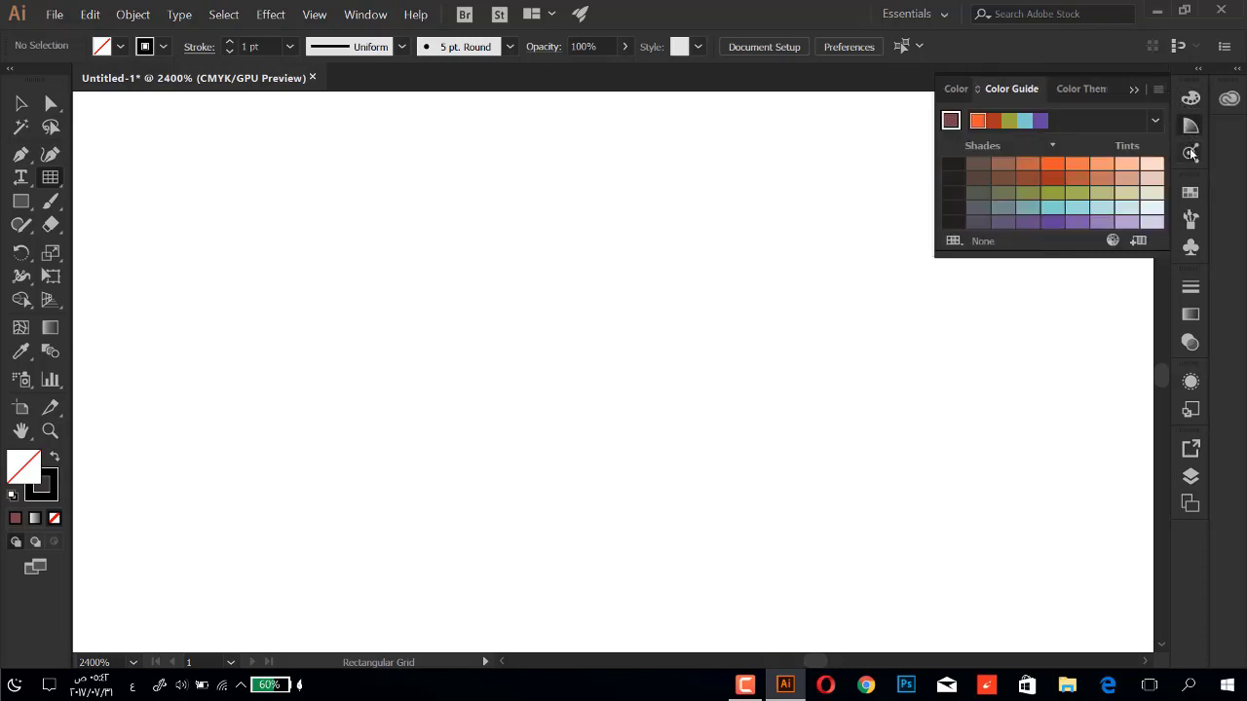
{"action": "left_click", "coordinate": [1190, 153]}
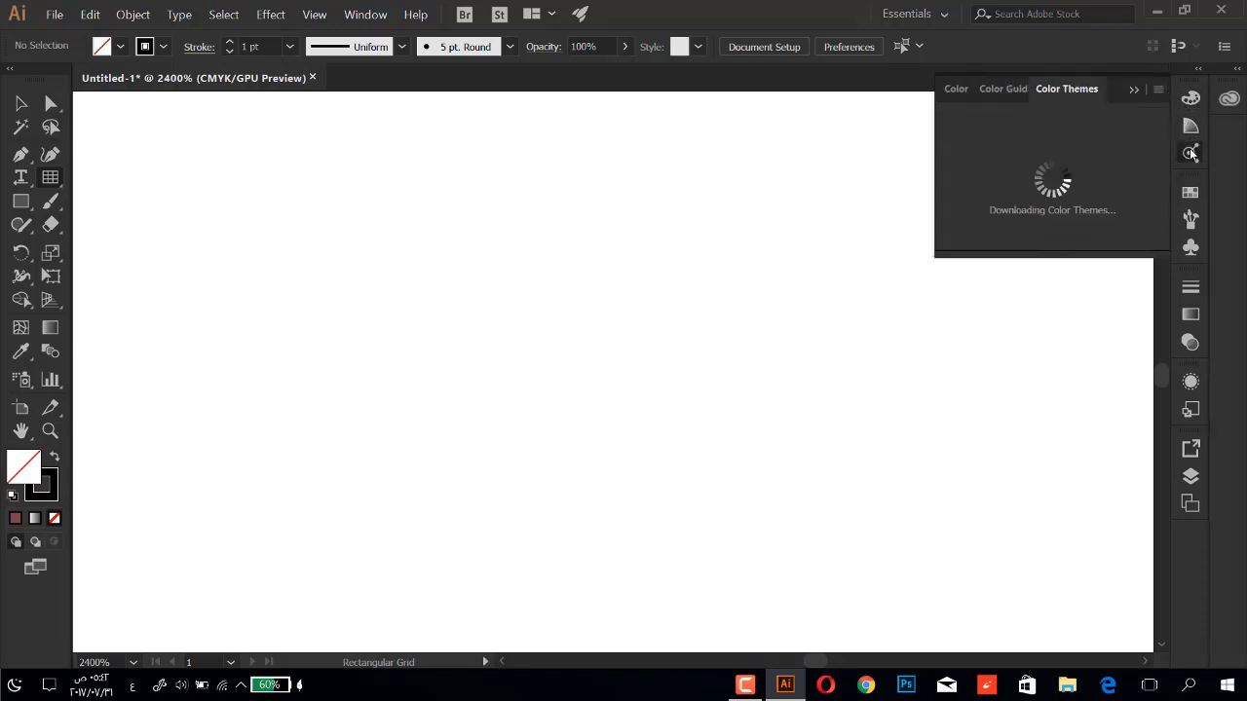
Collapse the colour panels and display the default Swatches panel.
{"action": "left_click", "coordinate": [1135, 89]}
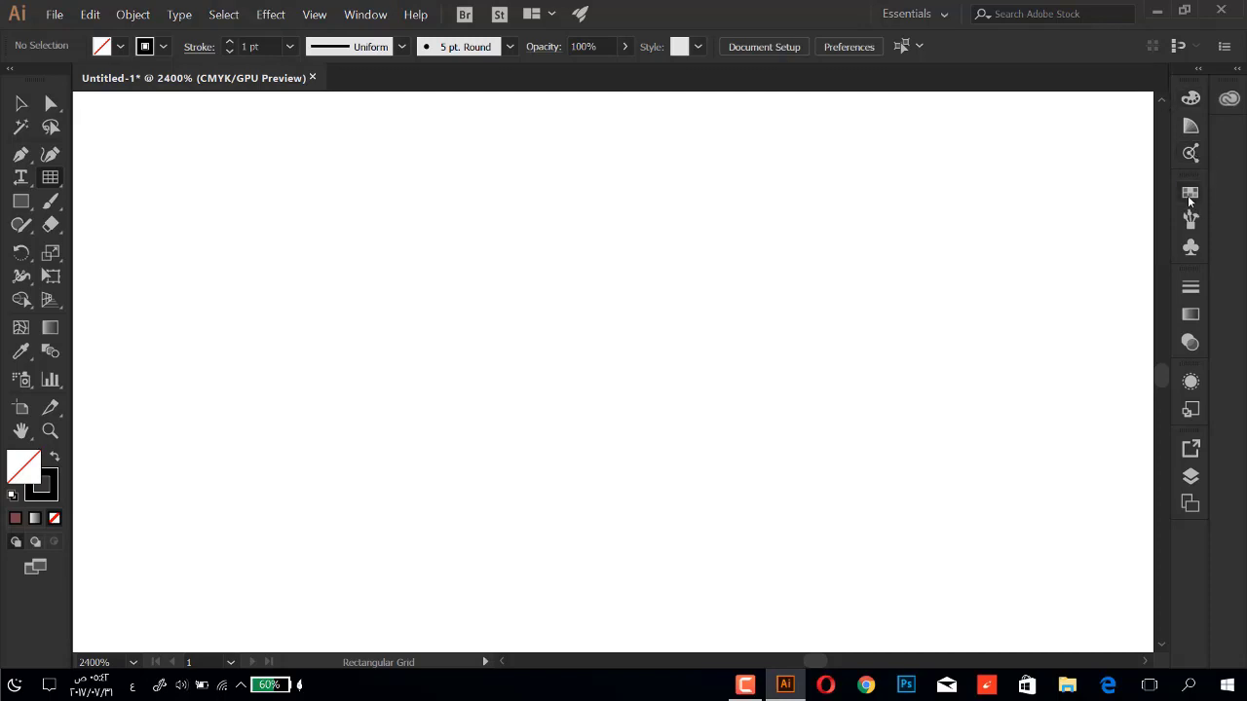
{"action": "left_click", "coordinate": [1189, 194]}
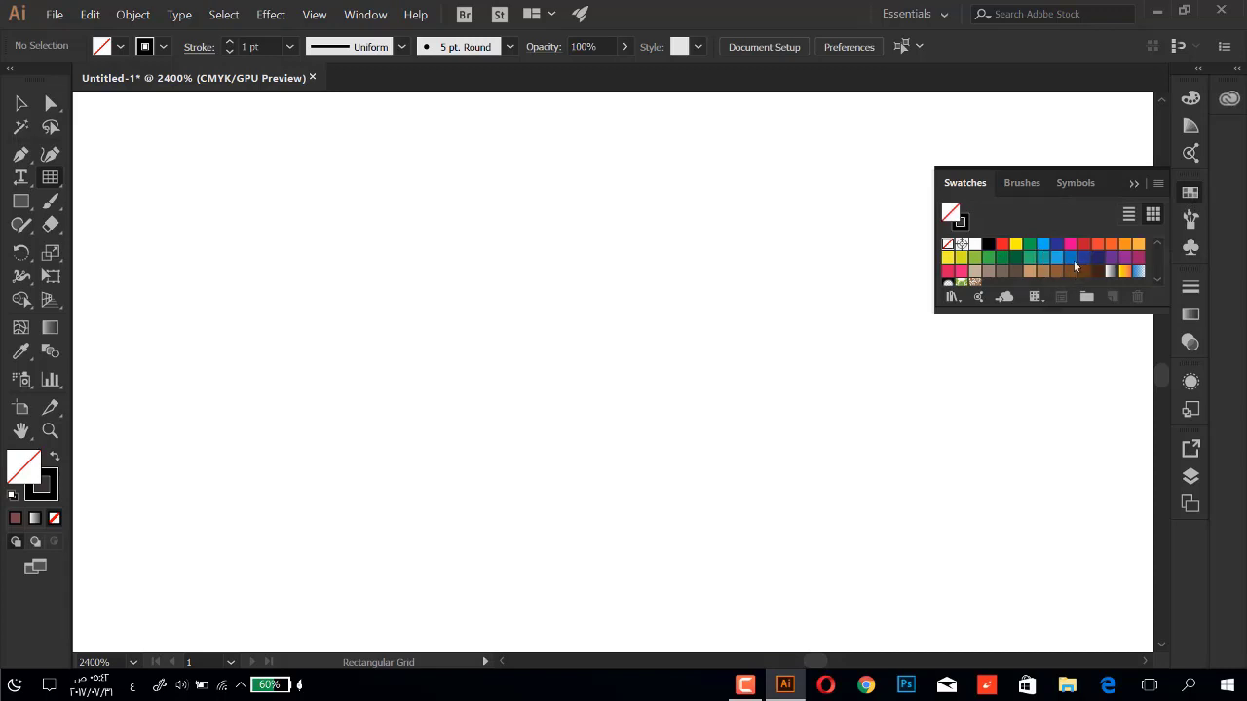
{"action": "scroll", "coordinate": [1049, 255], "scroll_direction": "down", "scroll_amount": 3}
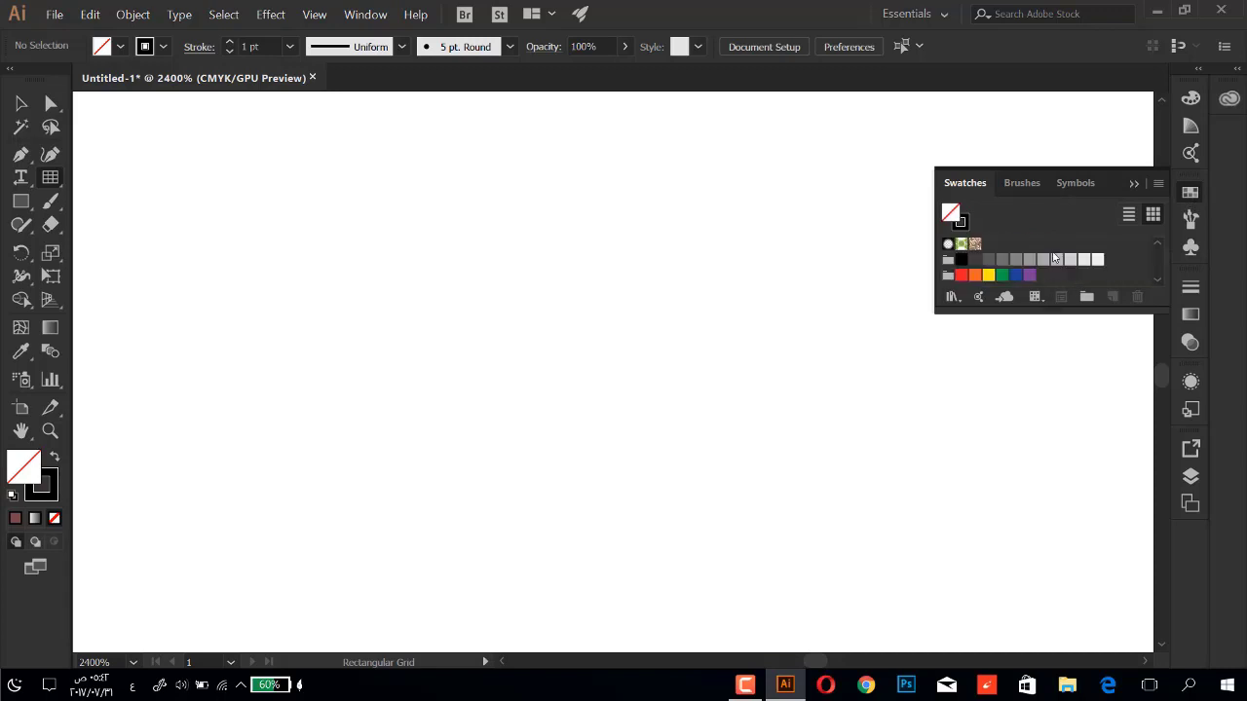
{"action": "scroll", "coordinate": [1053, 258], "scroll_direction": "up", "scroll_amount": 3}
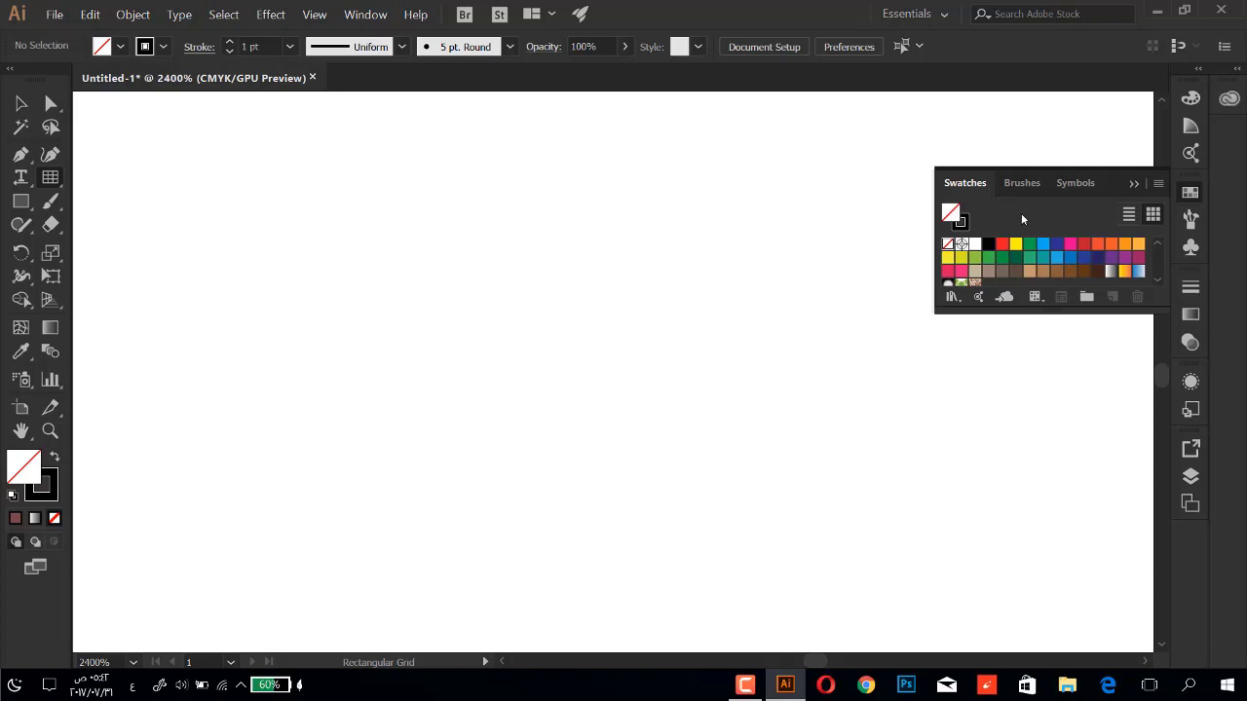
Collapse the Swatches panel, try closing Untitled-1, and dismiss the save-changes prompt.
{"action": "left_click", "coordinate": [1190, 192]}
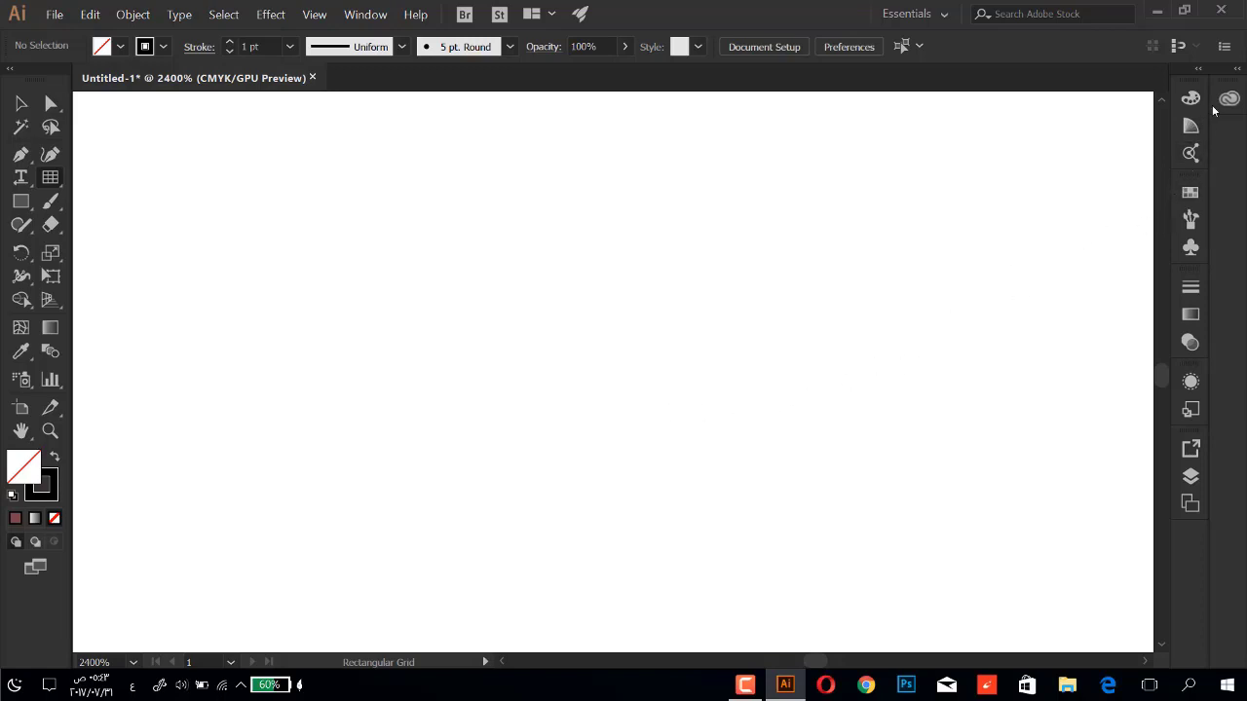
{"action": "left_click", "coordinate": [1218, 12]}
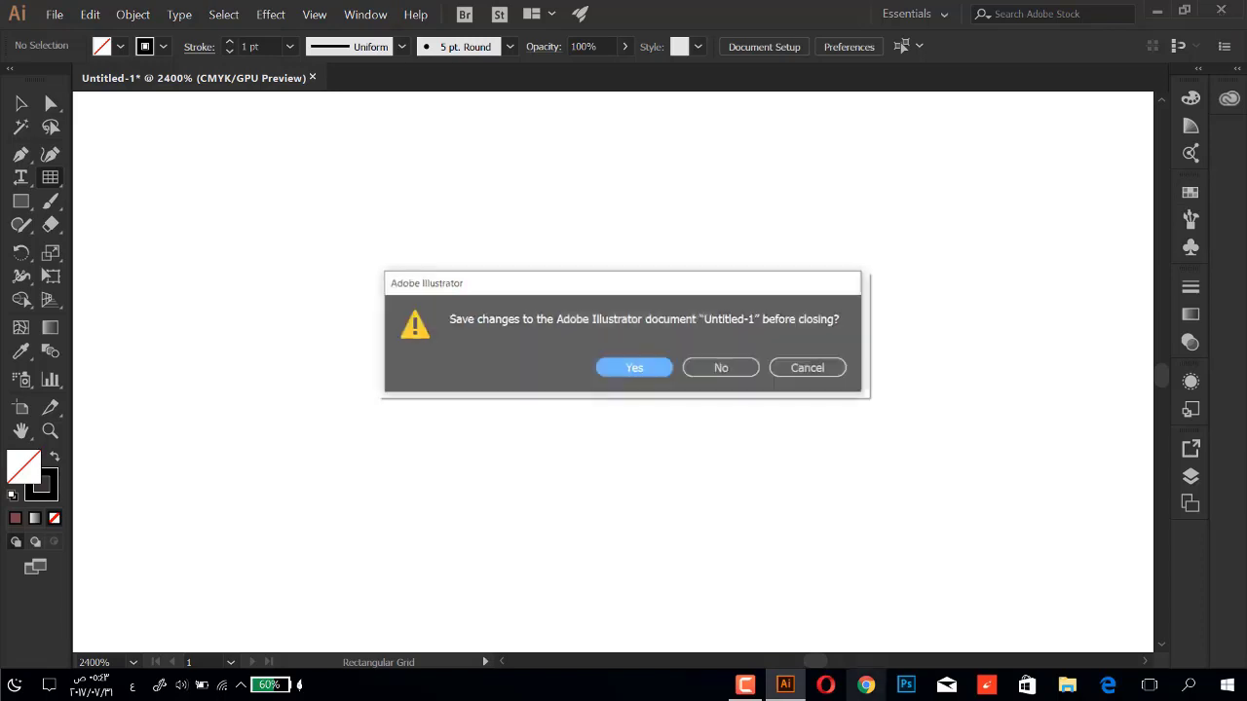
{"action": "left_click", "coordinate": [723, 368]}
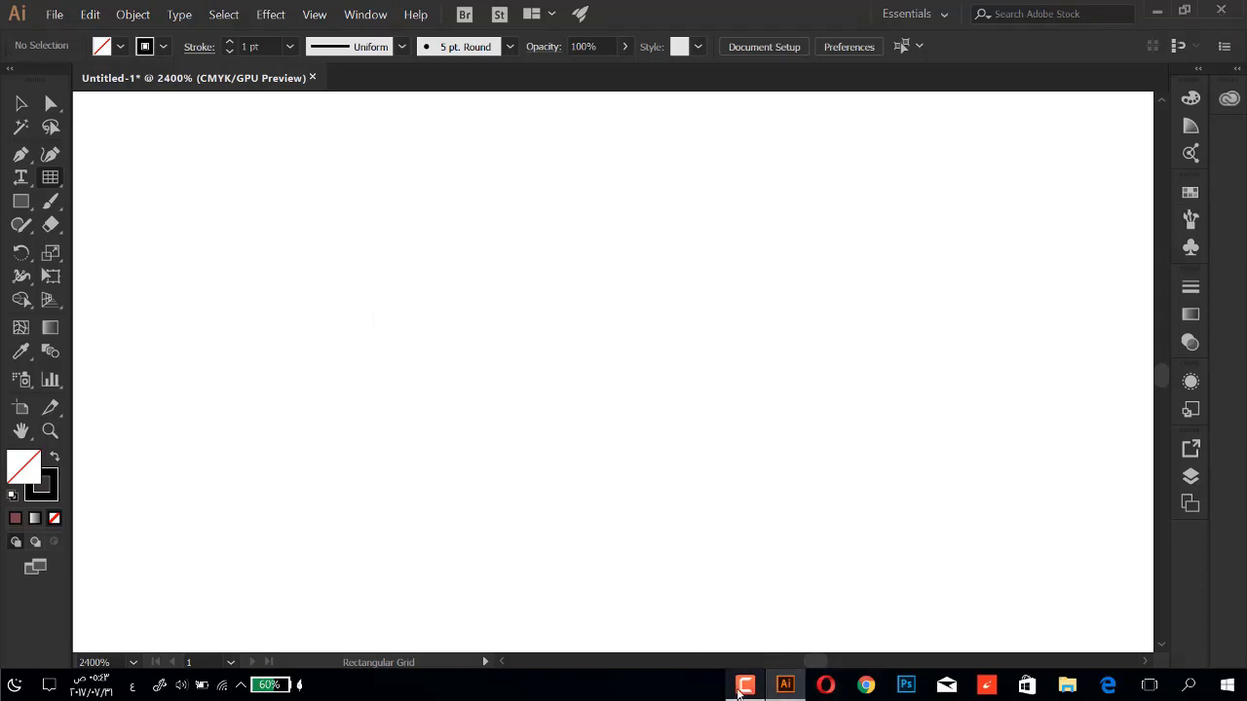